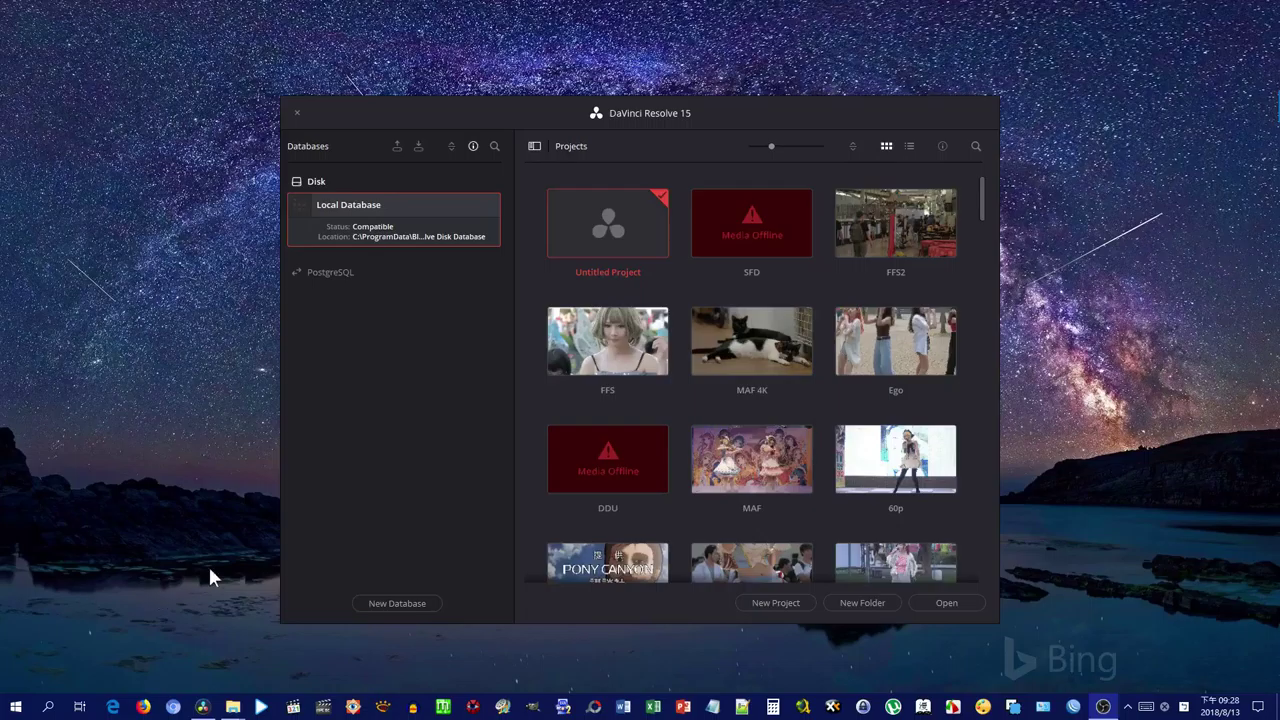
# Browse the Project Manager and open the SFD project.
pyautogui.scroll(-5, 766, 491)
pyautogui.scroll(-3, 763, 479)
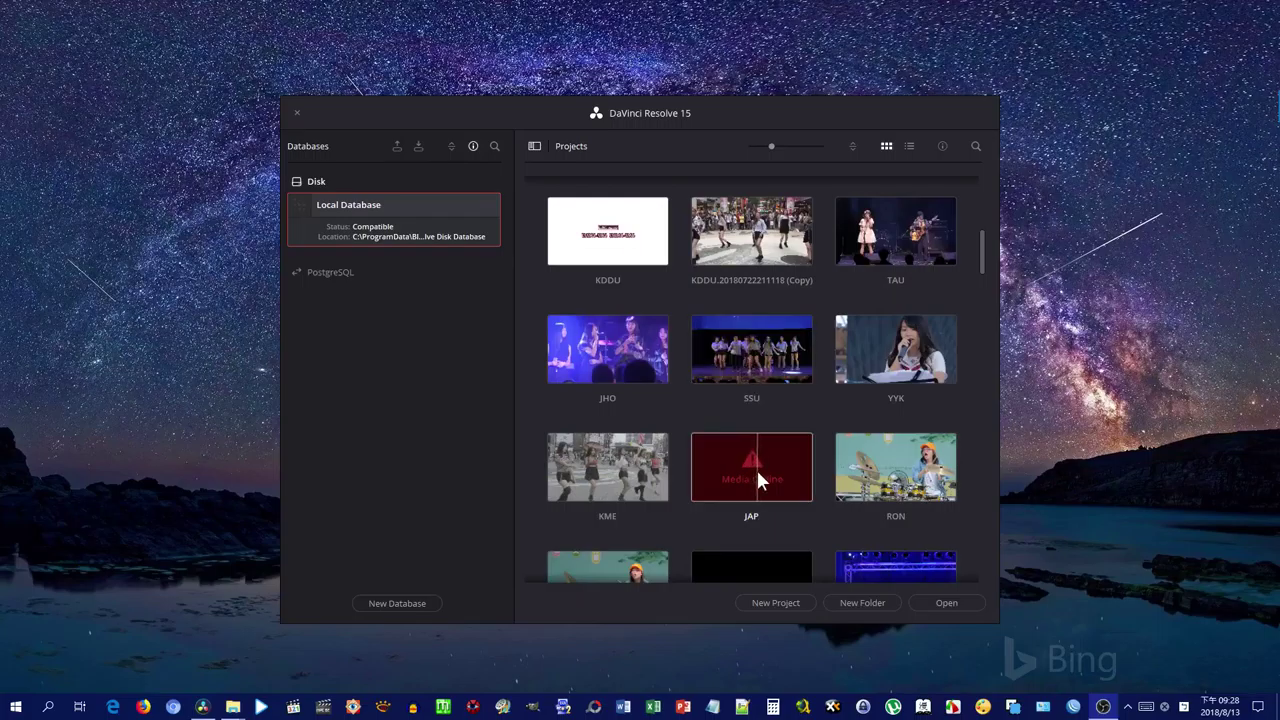
pyautogui.scroll(-5, 756, 467)
pyautogui.scroll(-3, 757, 475)
pyautogui.scroll(10, 757, 475)
pyautogui.scroll(2, 758, 474)
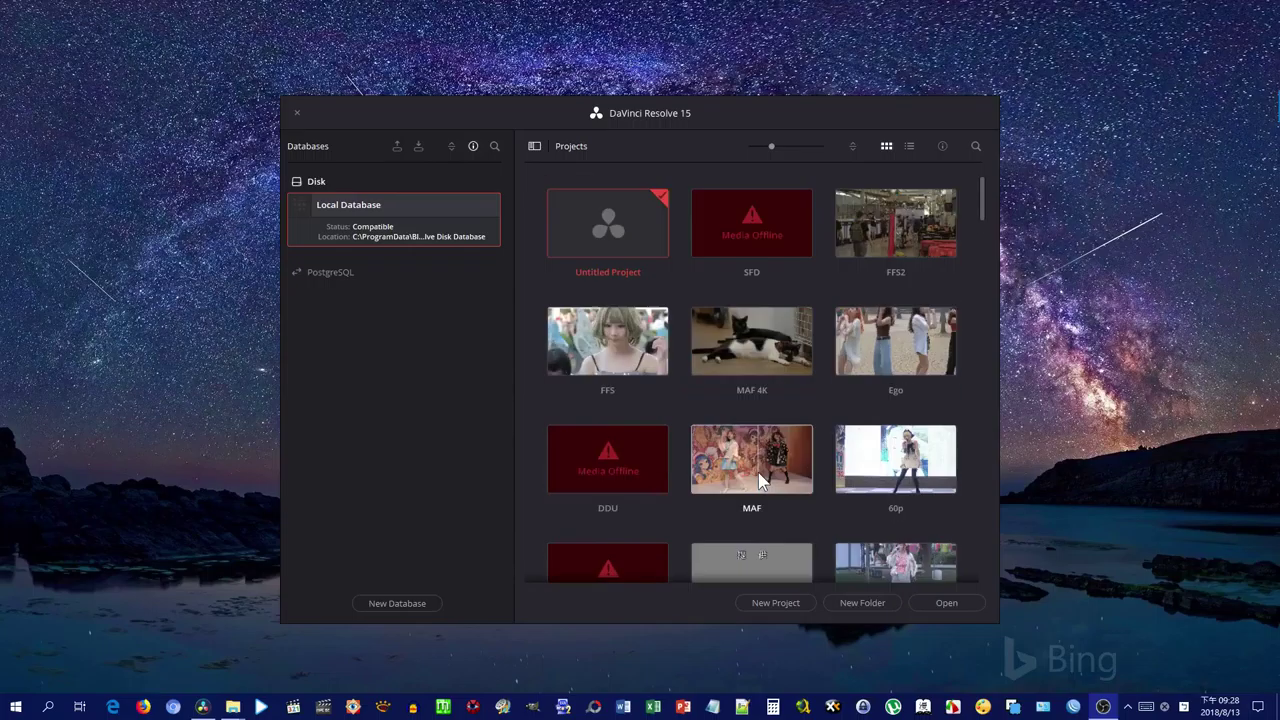
pyautogui.scroll(-6, 758, 482)
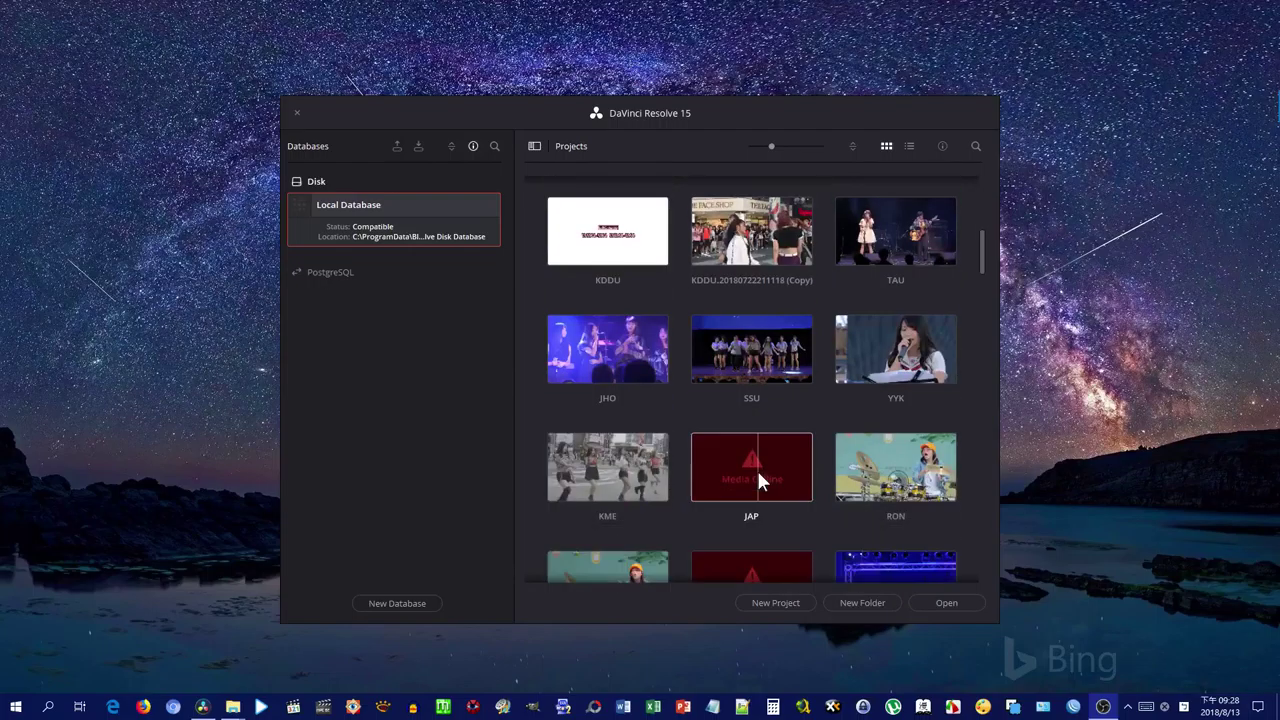
pyautogui.scroll(-3, 758, 482)
pyautogui.scroll(-3, 756, 467)
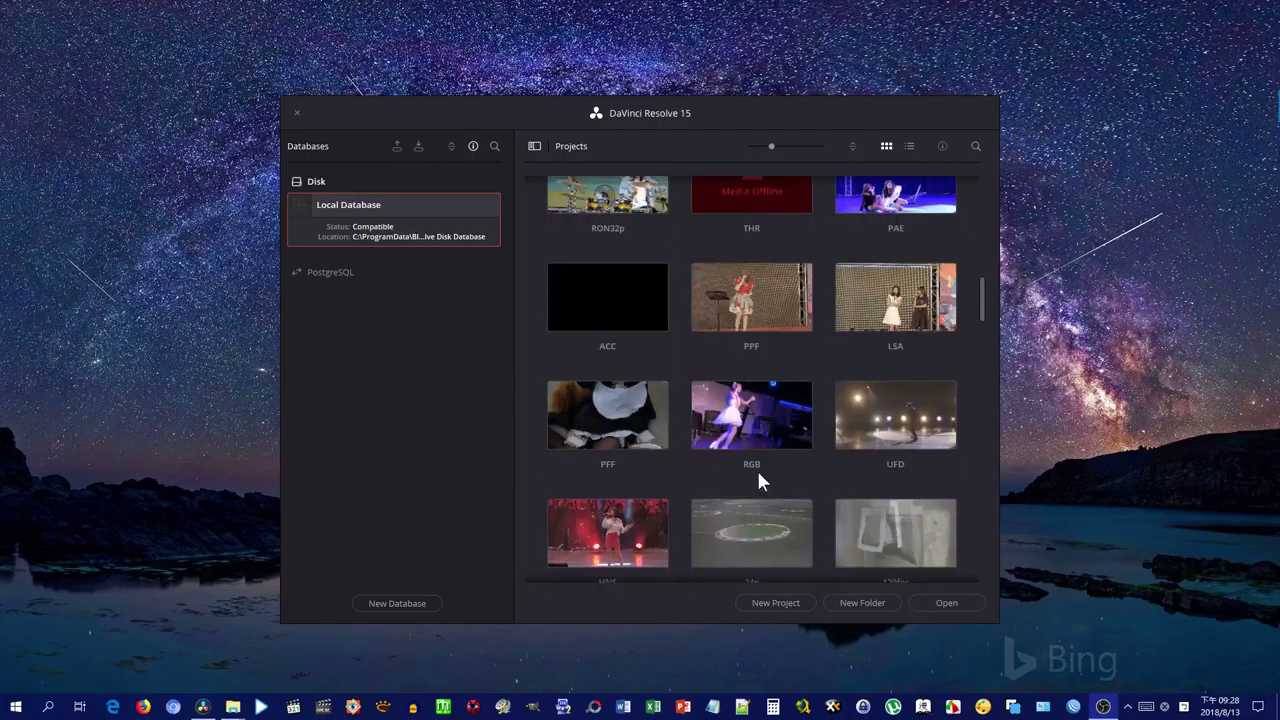
pyautogui.scroll(-5, 756, 467)
pyautogui.scroll(-1, 757, 470)
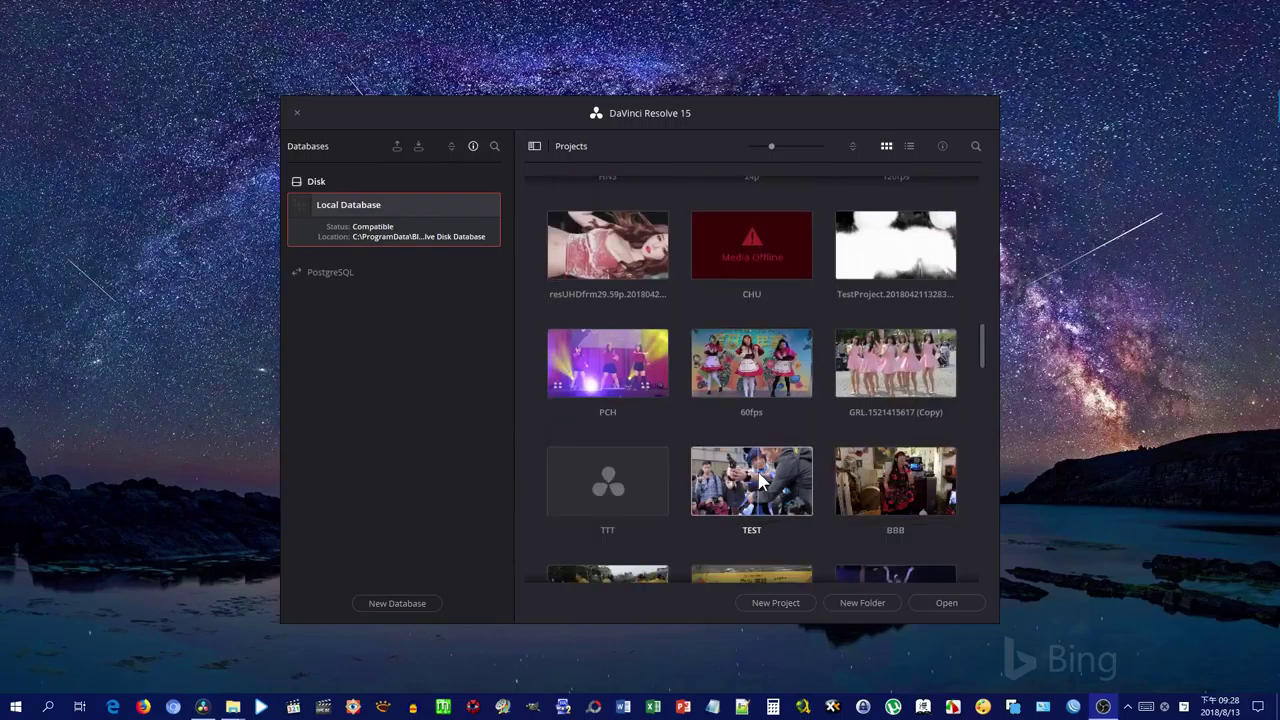
pyautogui.scroll(-5, 758, 480)
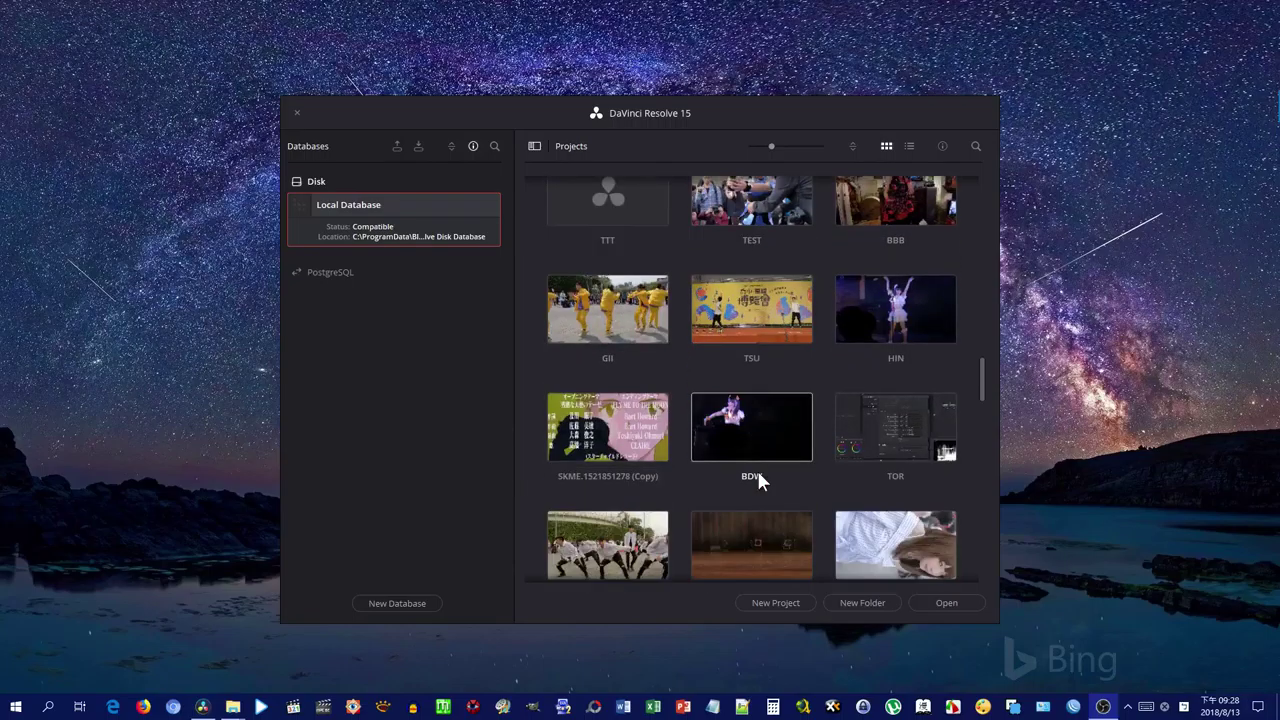
pyautogui.scroll(-1, 758, 480)
pyautogui.scroll(-4, 758, 483)
pyautogui.scroll(10, 758, 482)
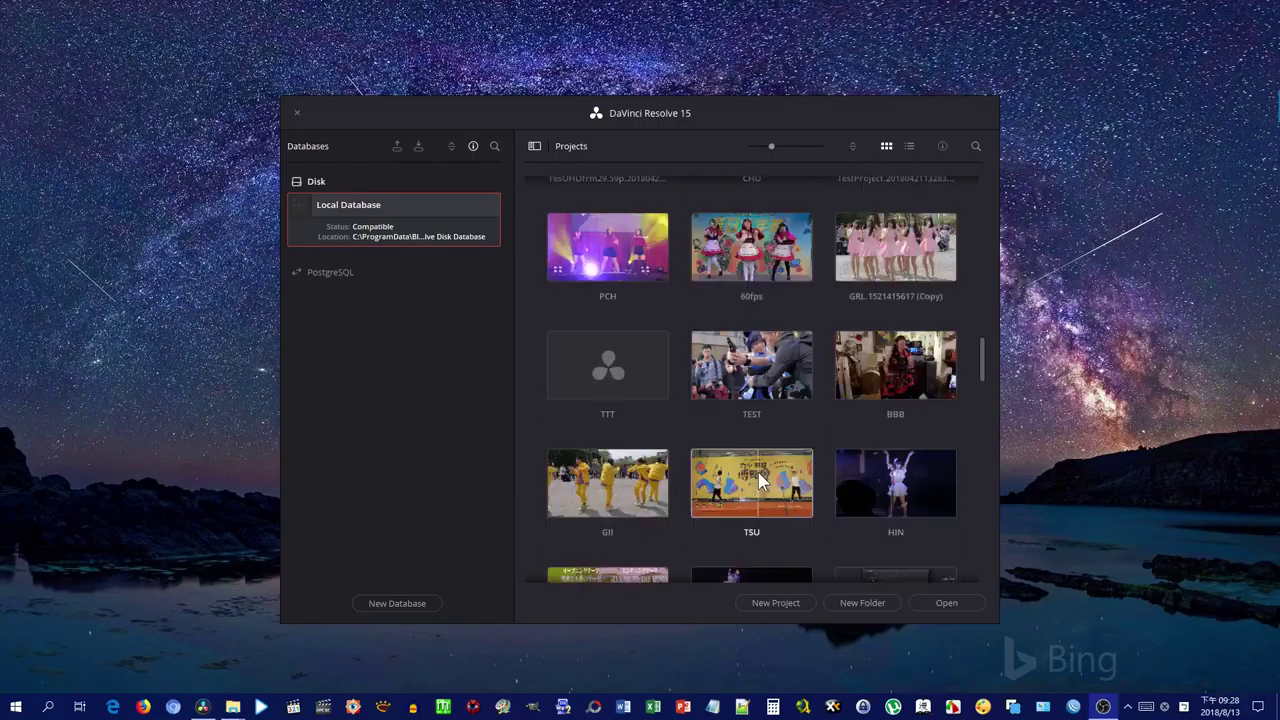
pyautogui.scroll(5, 757, 470)
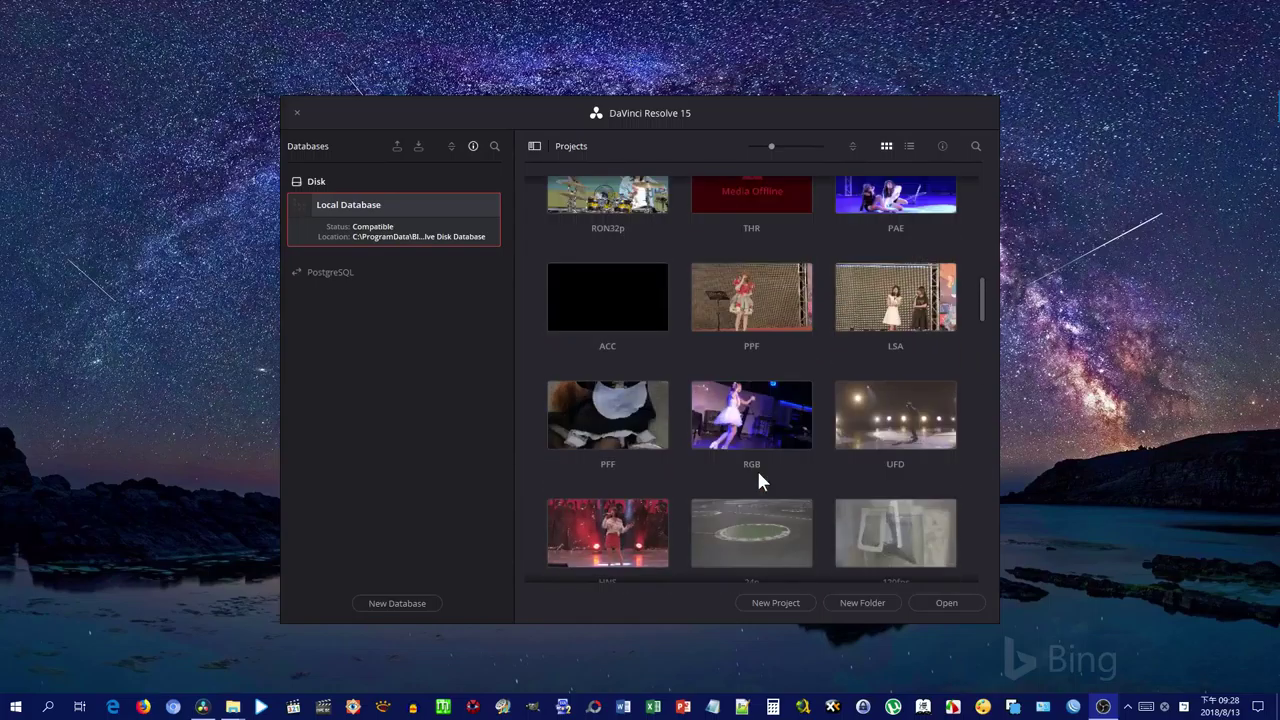
pyautogui.scroll(5, 757, 482)
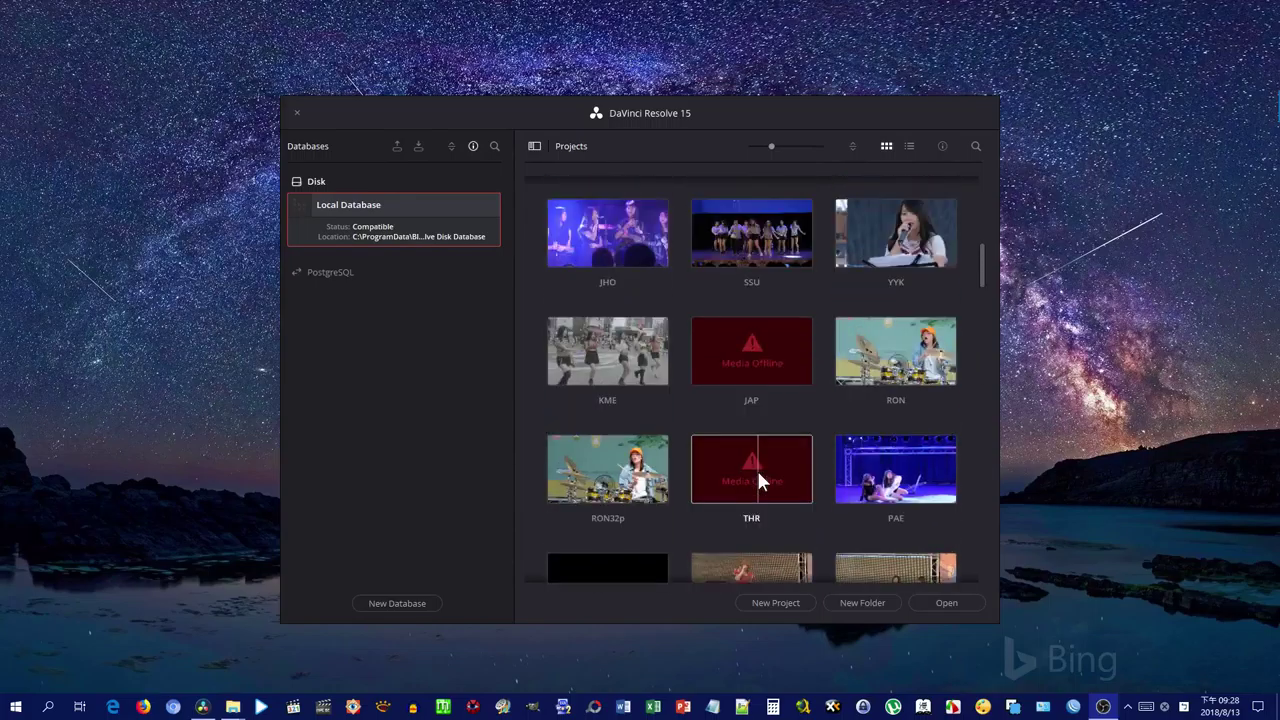
pyautogui.scroll(3, 757, 475)
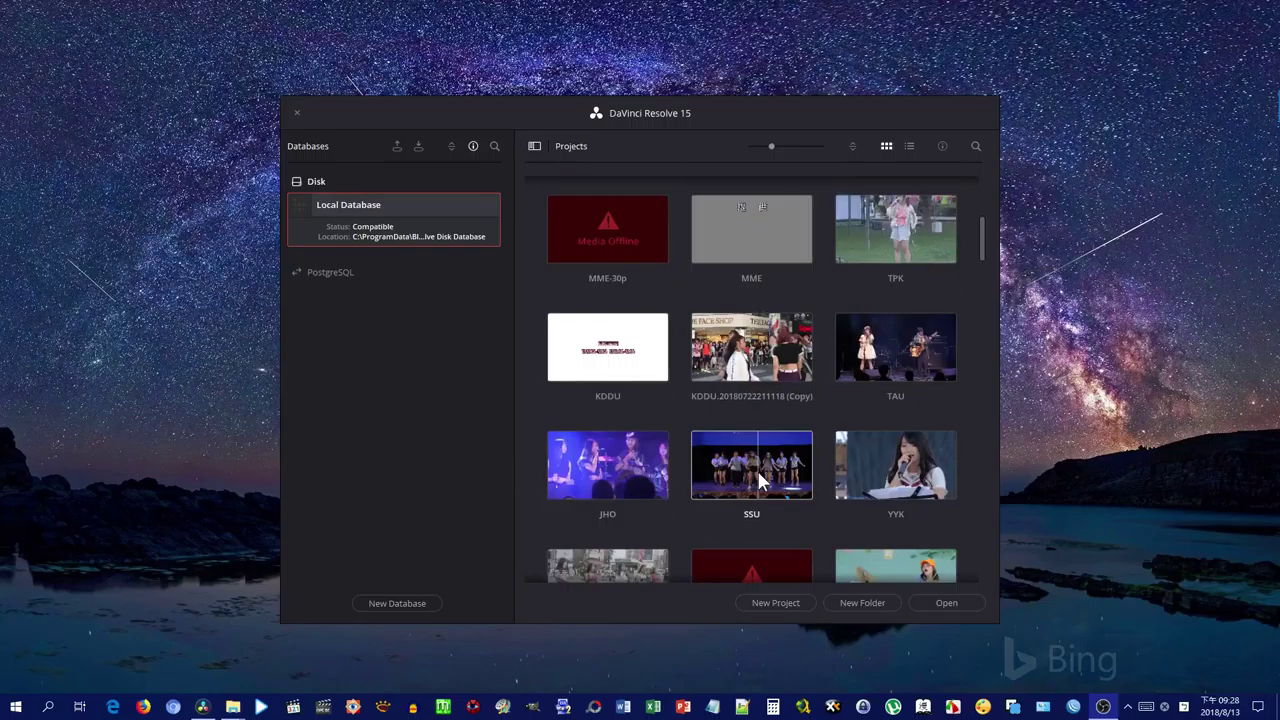
pyautogui.scroll(2, 760, 480)
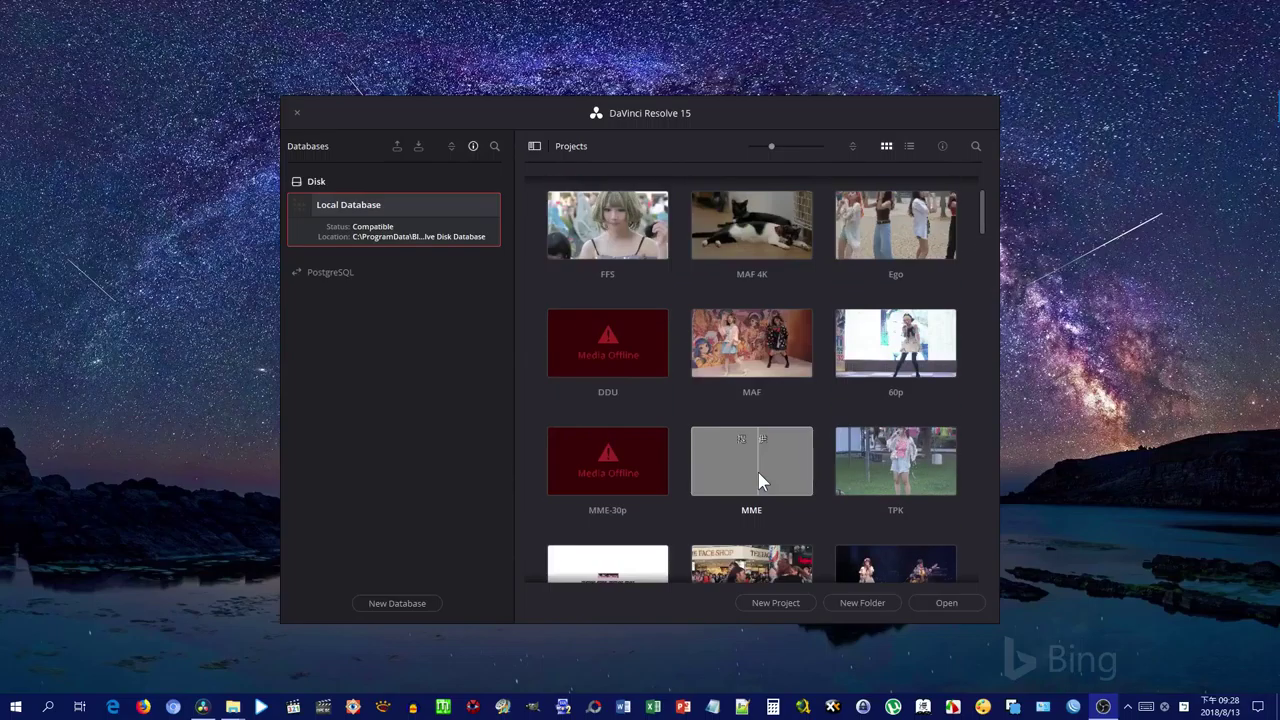
pyautogui.scroll(2, 758, 482)
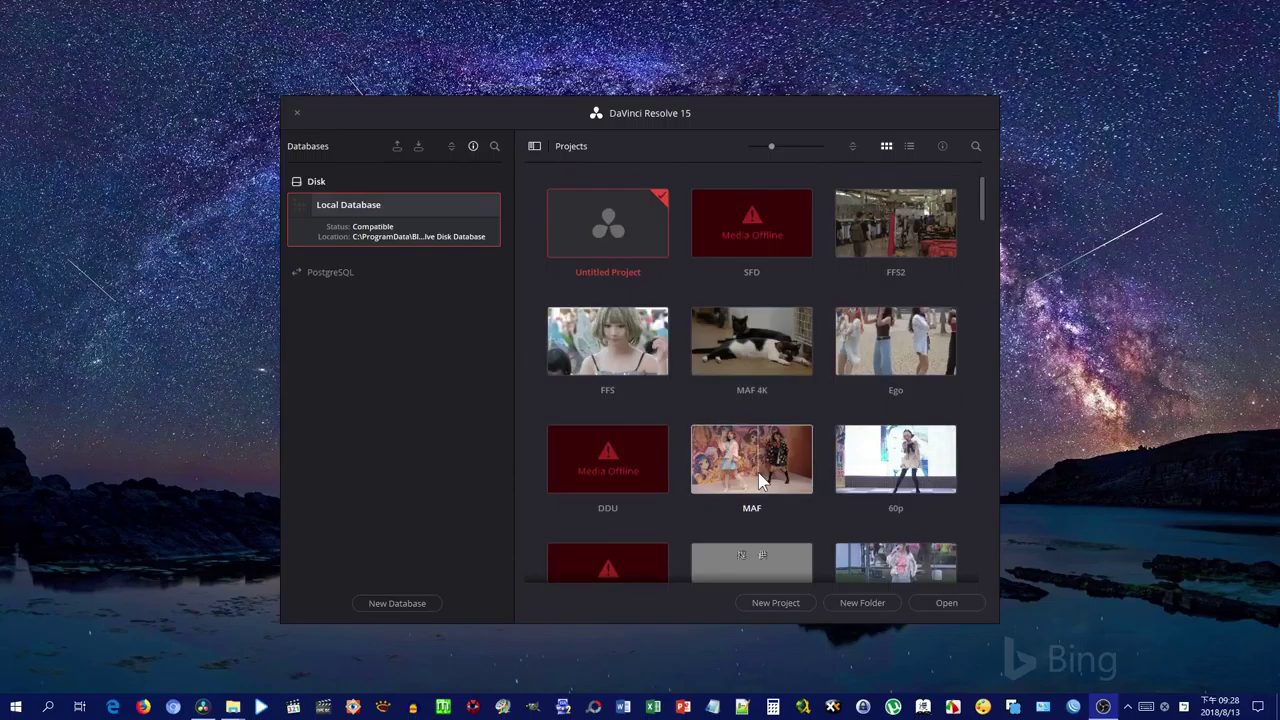
pyautogui.doubleClick(740, 245)
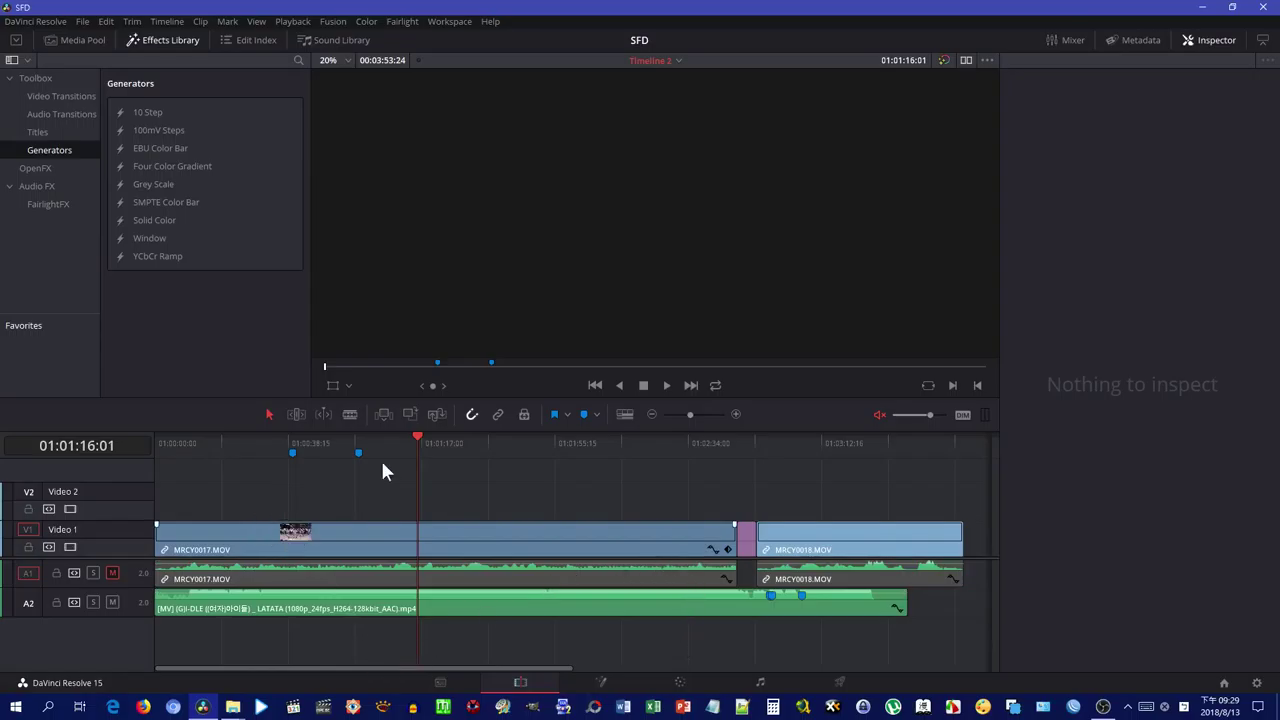
# Select MRCY0017 on Video 1, close the Inspector and return the playhead to 01:00:00:00.
pyautogui.click(400, 535)
pyautogui.moveTo(416, 440); pyautogui.dragTo(130, 435)
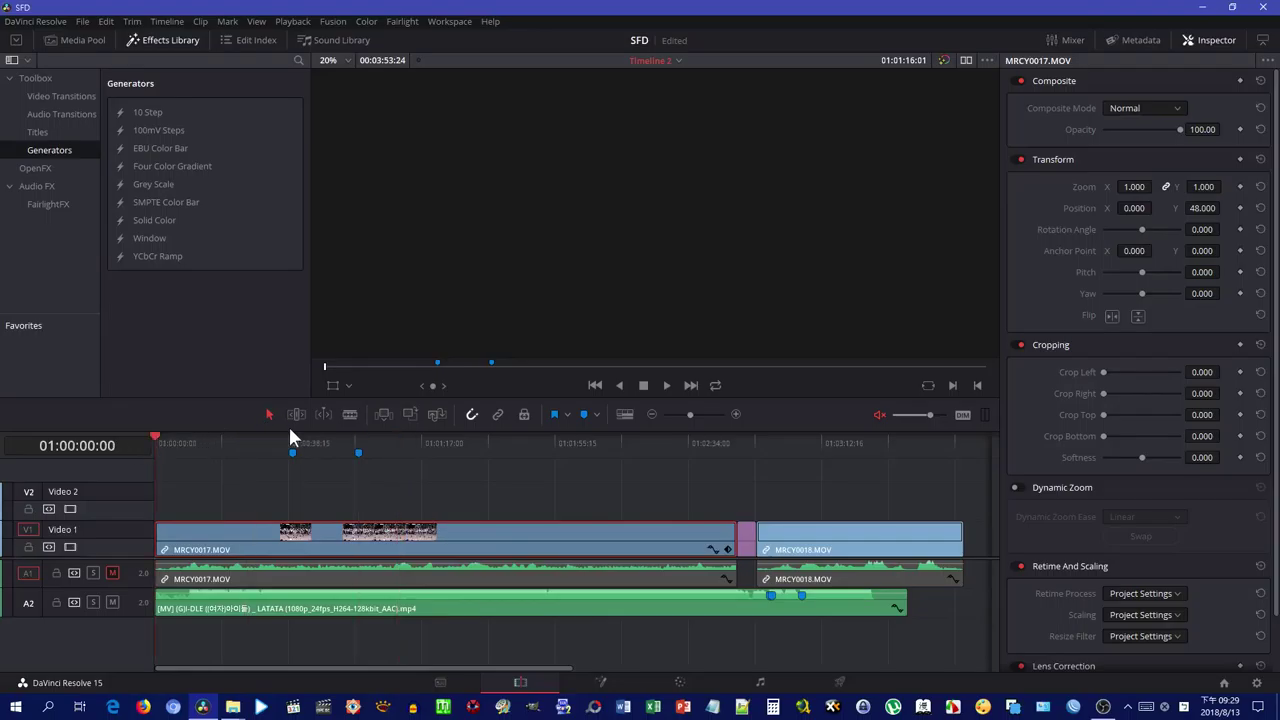
pyautogui.click(1205, 38)
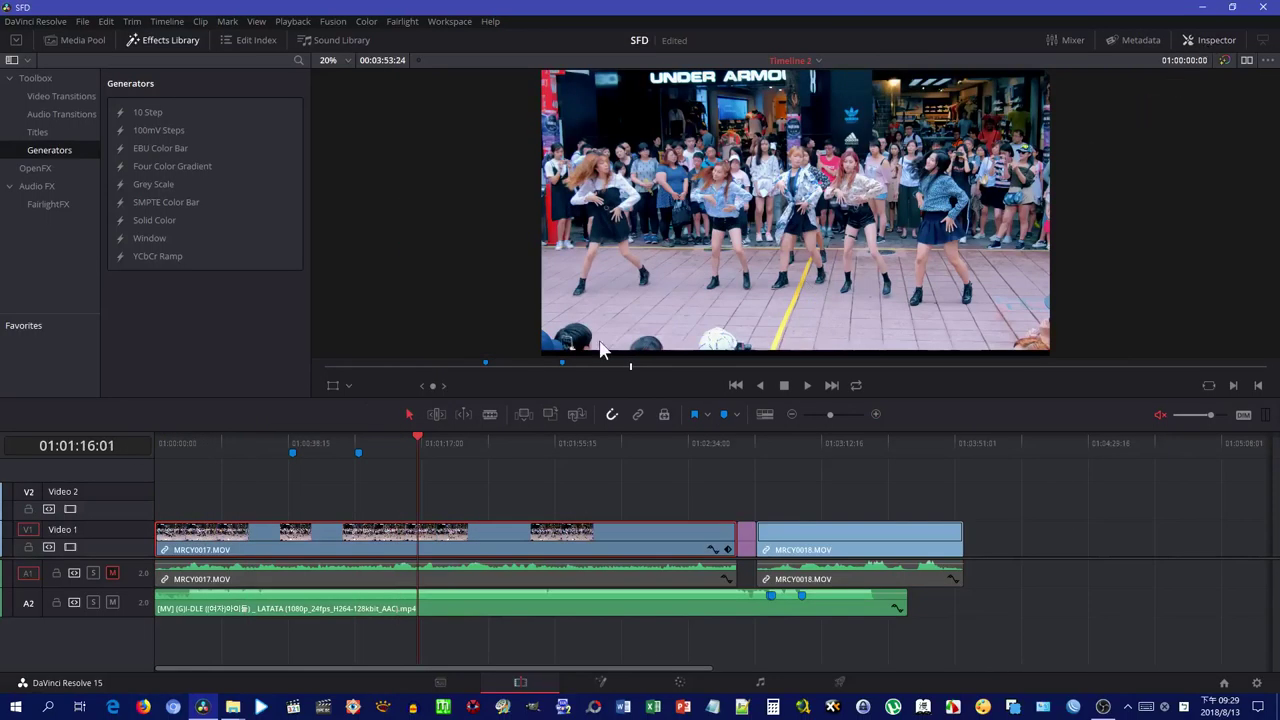
pyautogui.click(159, 442)
pyautogui.moveTo(180, 396); pyautogui.dragTo(178, 431)
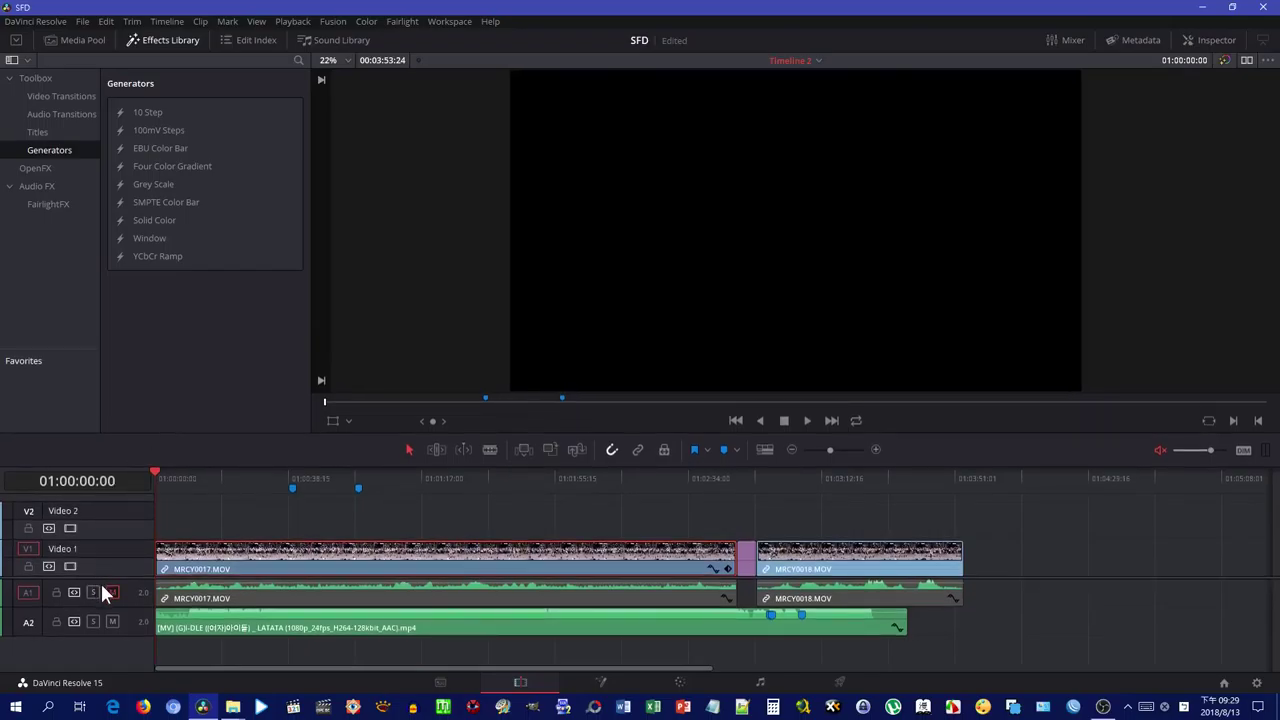
# Enlarge the preview area and switch from the Media Pool back to the Effects Library.
pyautogui.scroll(1, 108, 587)
pyautogui.scroll(2, 108, 587)
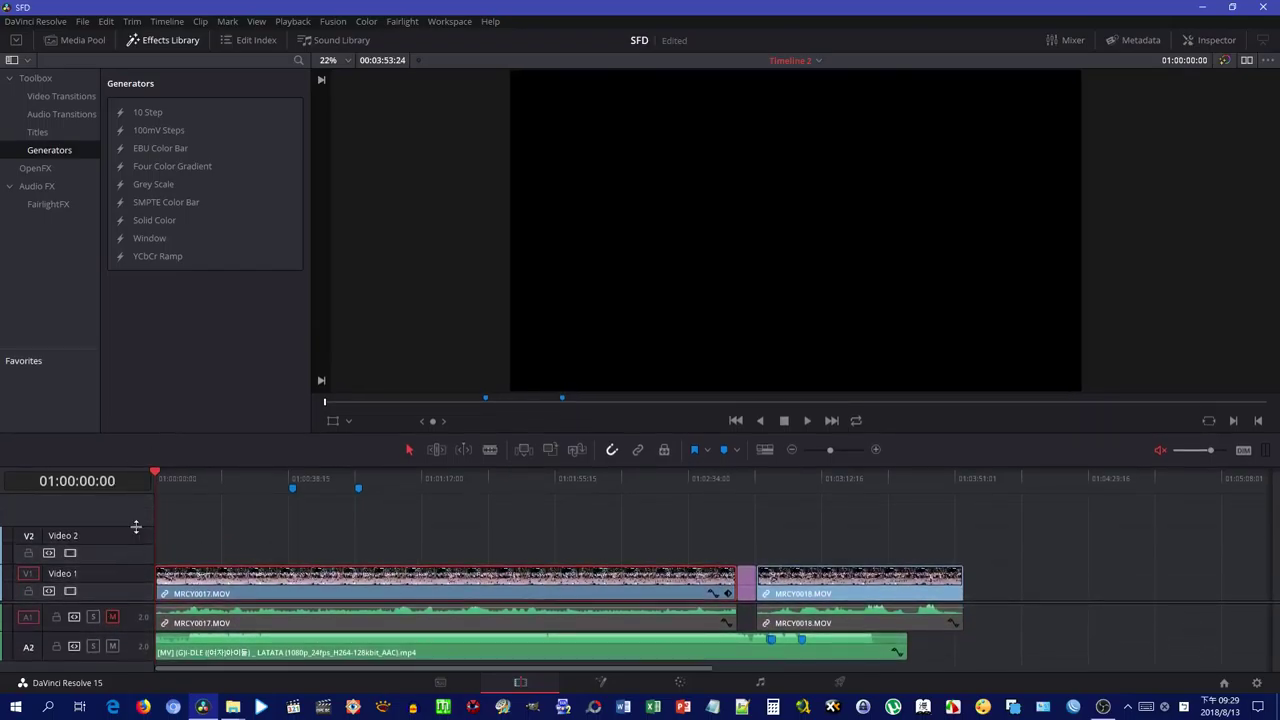
pyautogui.moveTo(212, 433); pyautogui.dragTo(211, 456)
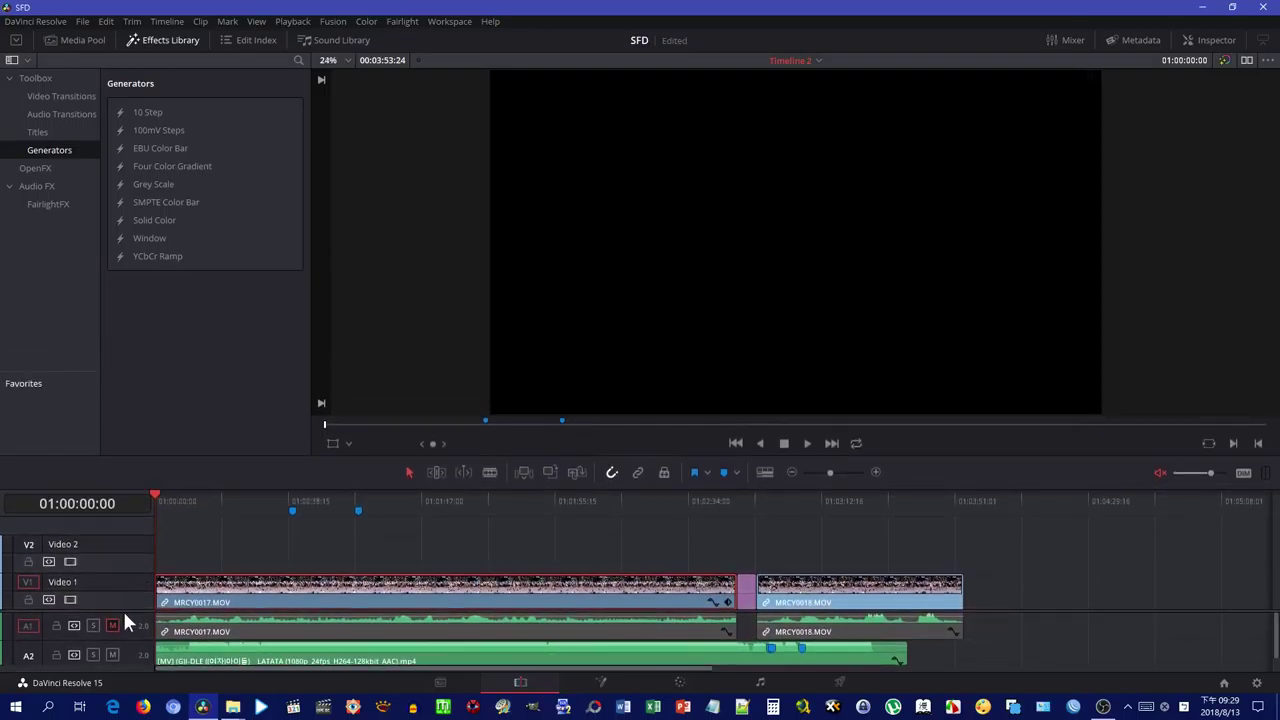
pyautogui.click(79, 40)
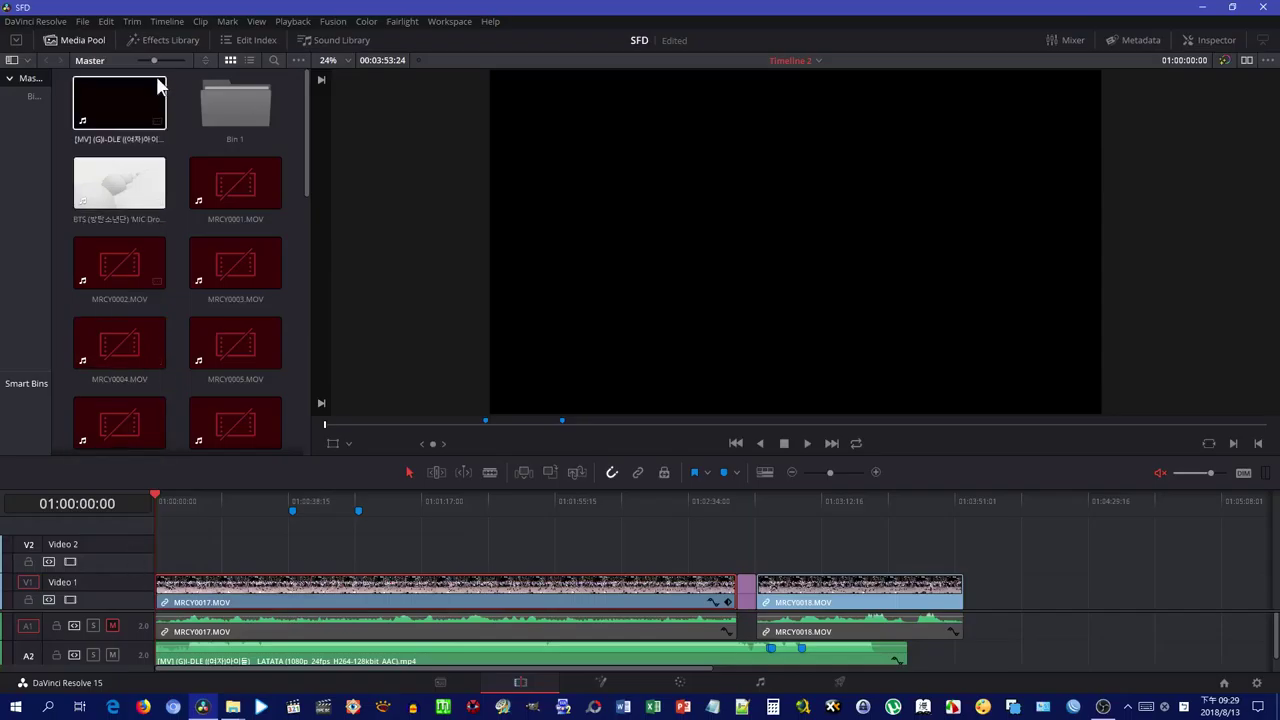
pyautogui.click(163, 40)
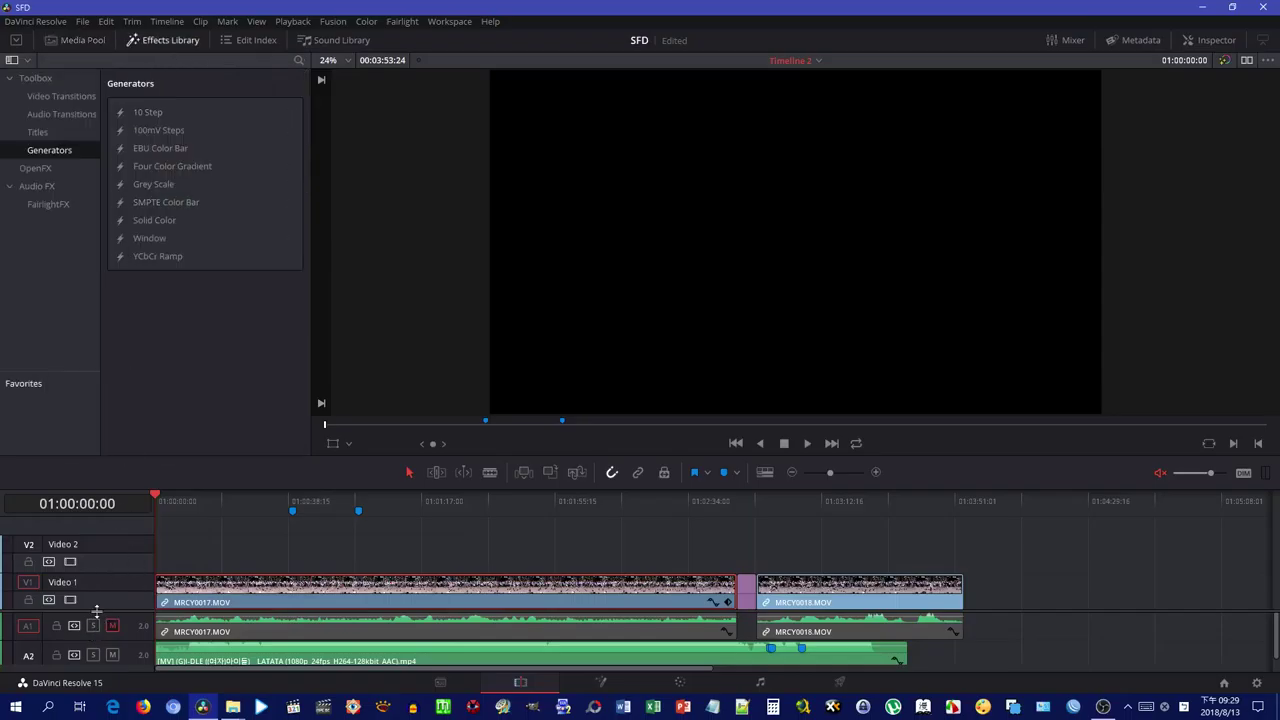
# Cue the playhead to 01:00:15:23, where the dancers kneel.
pyautogui.scroll(-2, 96, 610)
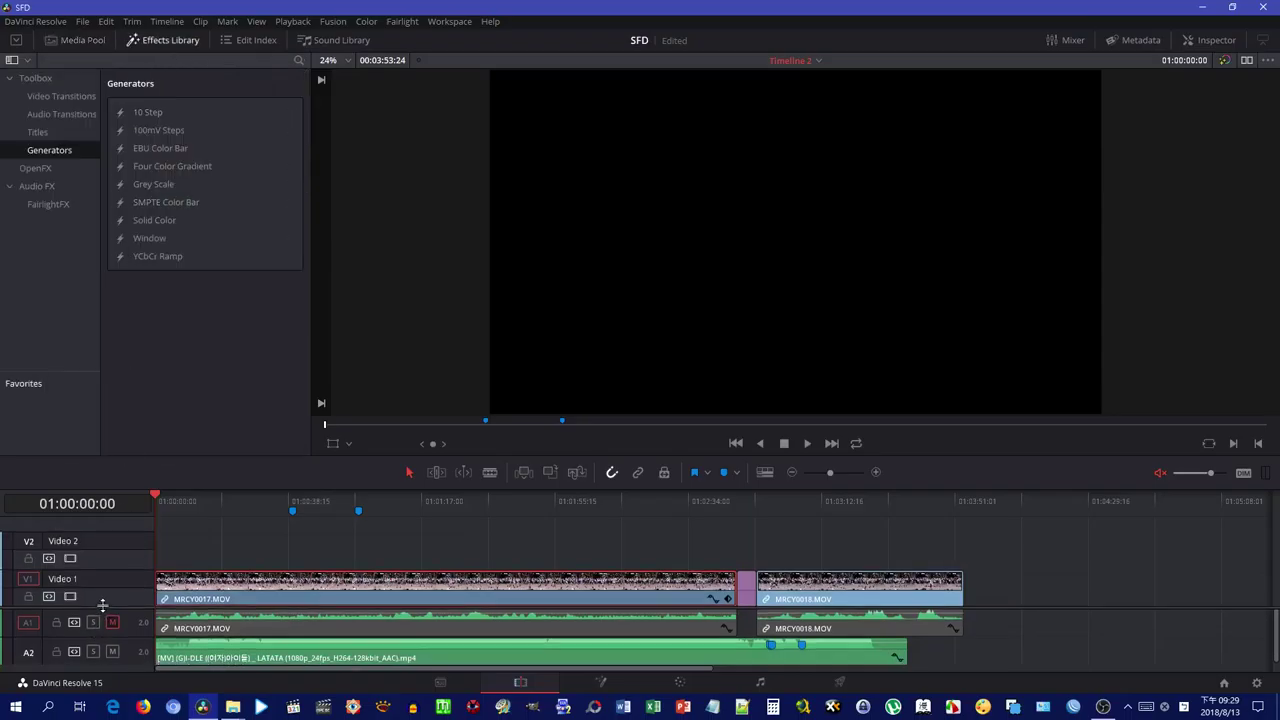
pyautogui.click(209, 503)
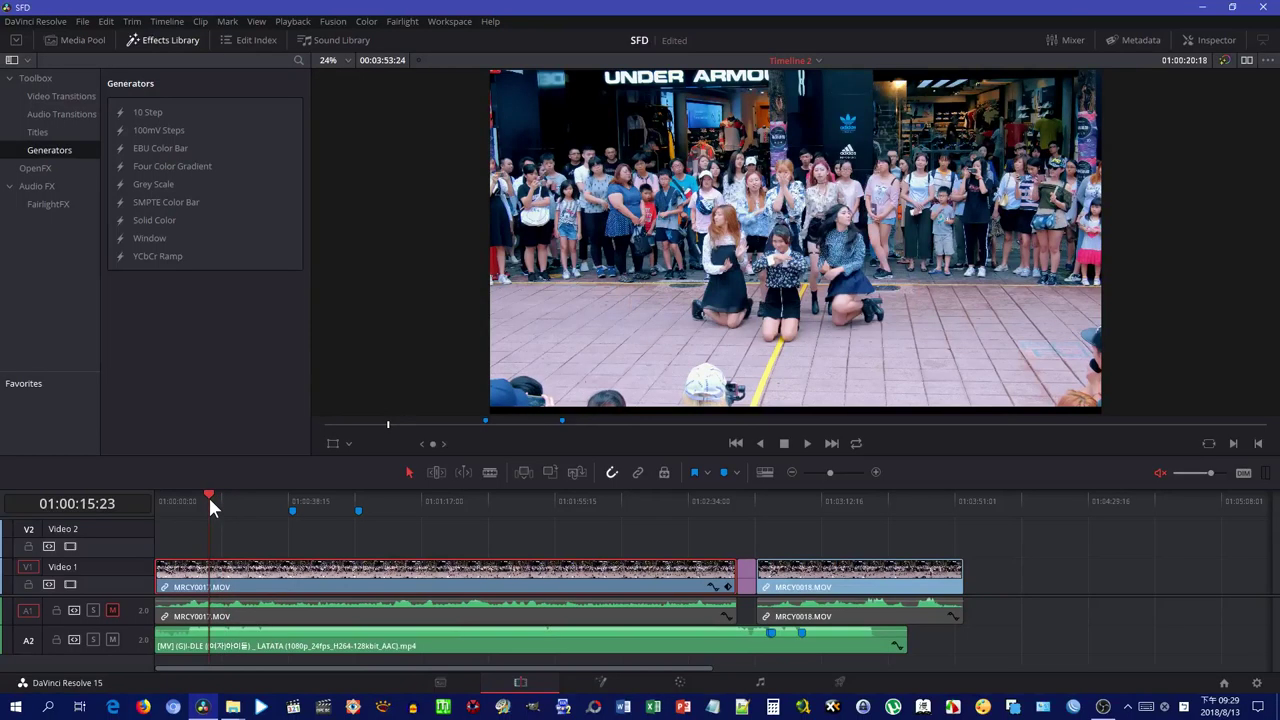
pyautogui.scroll(-2, 770, 238)
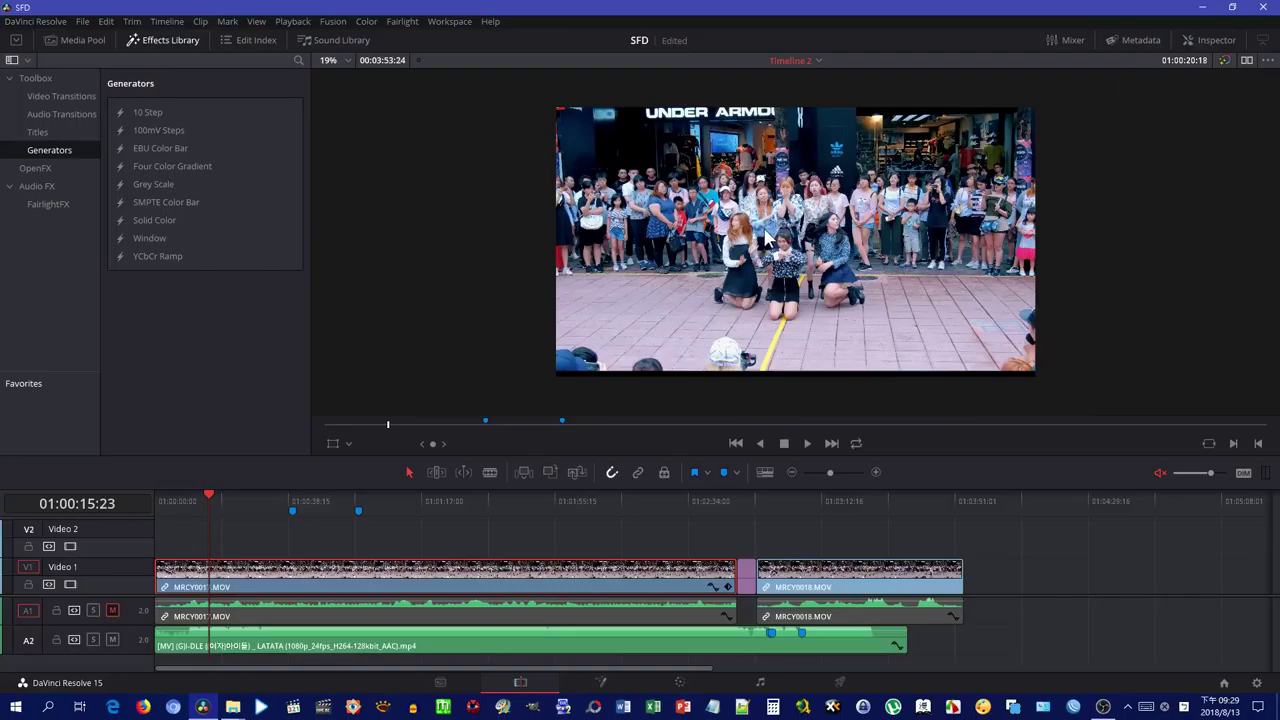
pyautogui.scroll(3, 766, 237)
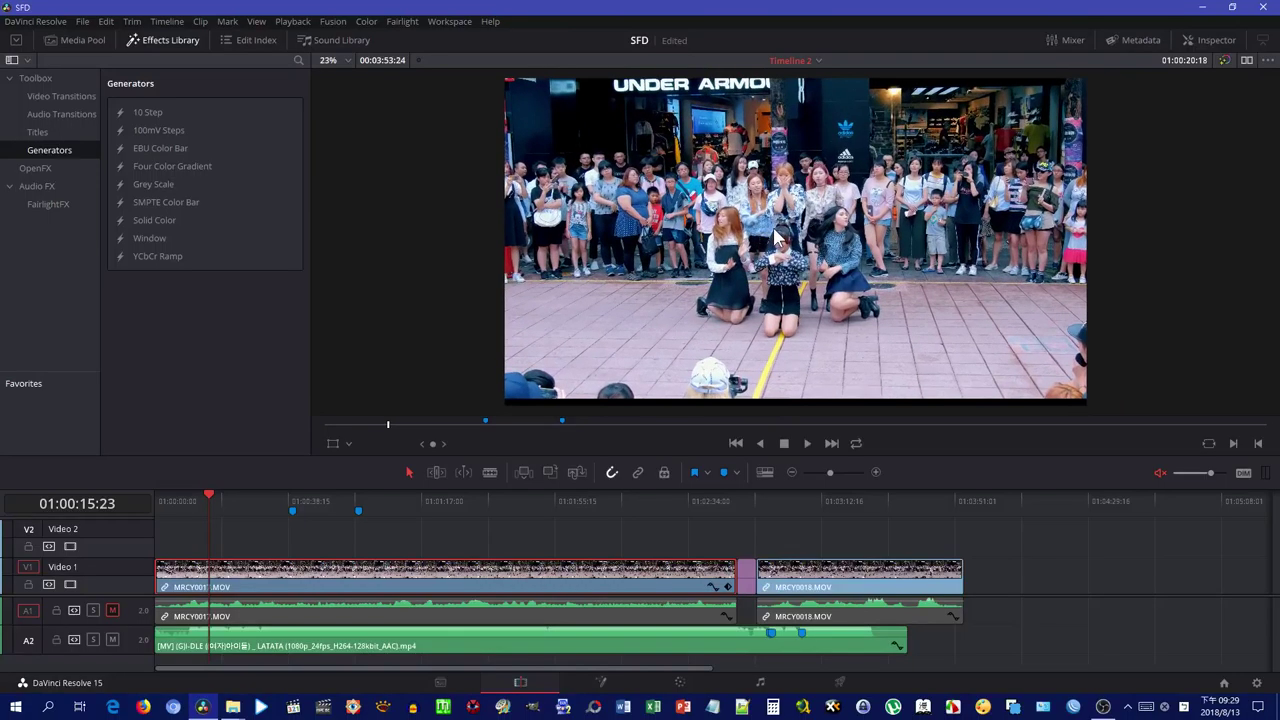
pyautogui.scroll(-2, 778, 237)
pyautogui.scroll(1, 778, 236)
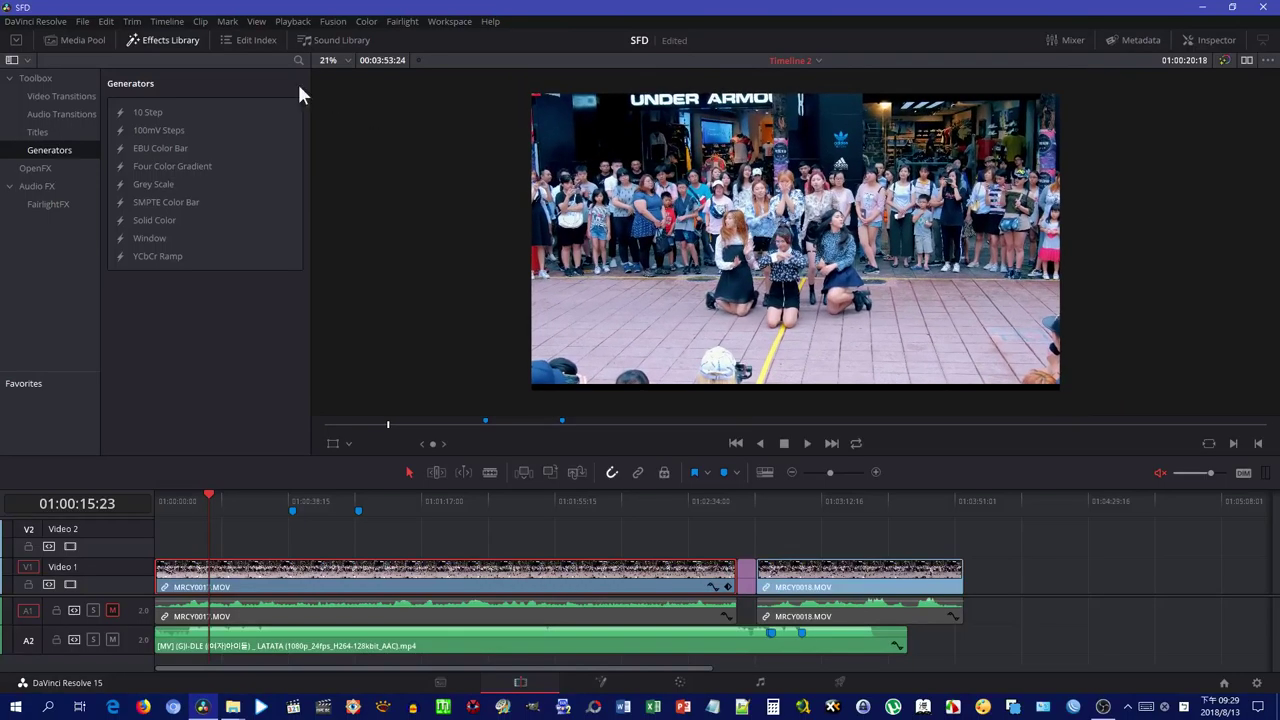
pyautogui.click(126, 21)
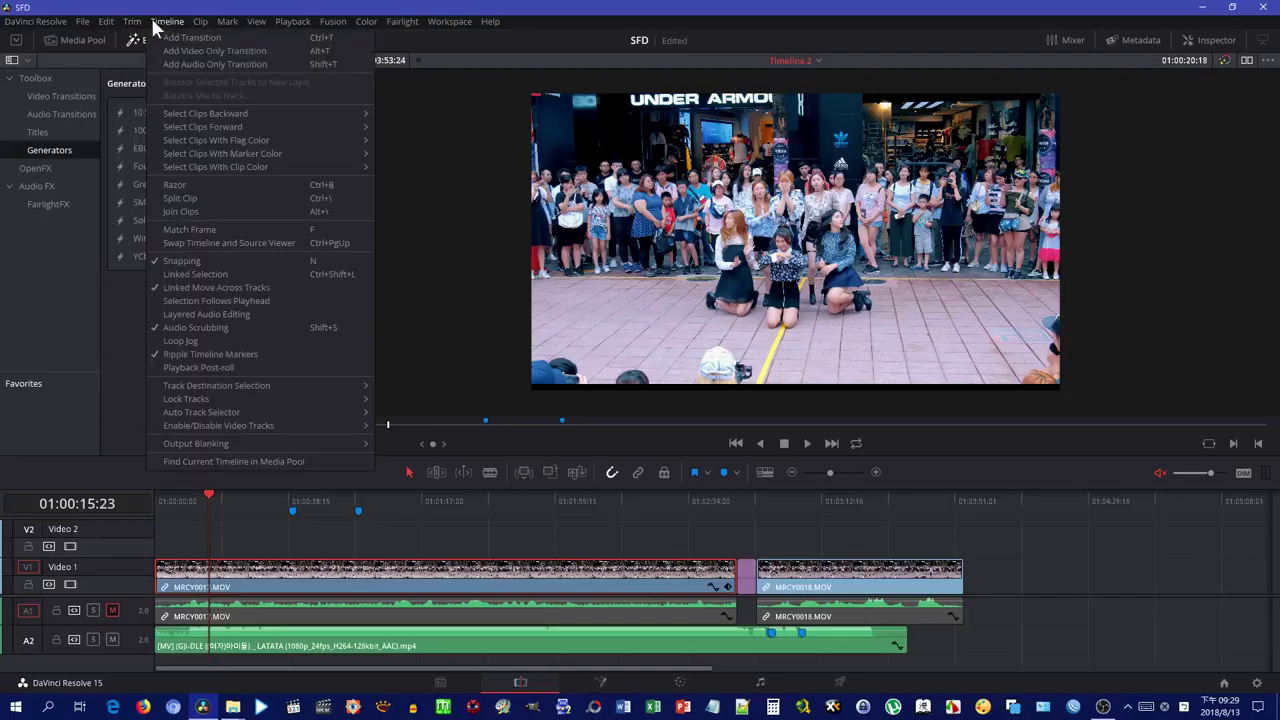
pyautogui.moveTo(106, 21)
pyautogui.moveTo(207, 374)
pyautogui.click(202, 21)
pyautogui.moveTo(103, 20)
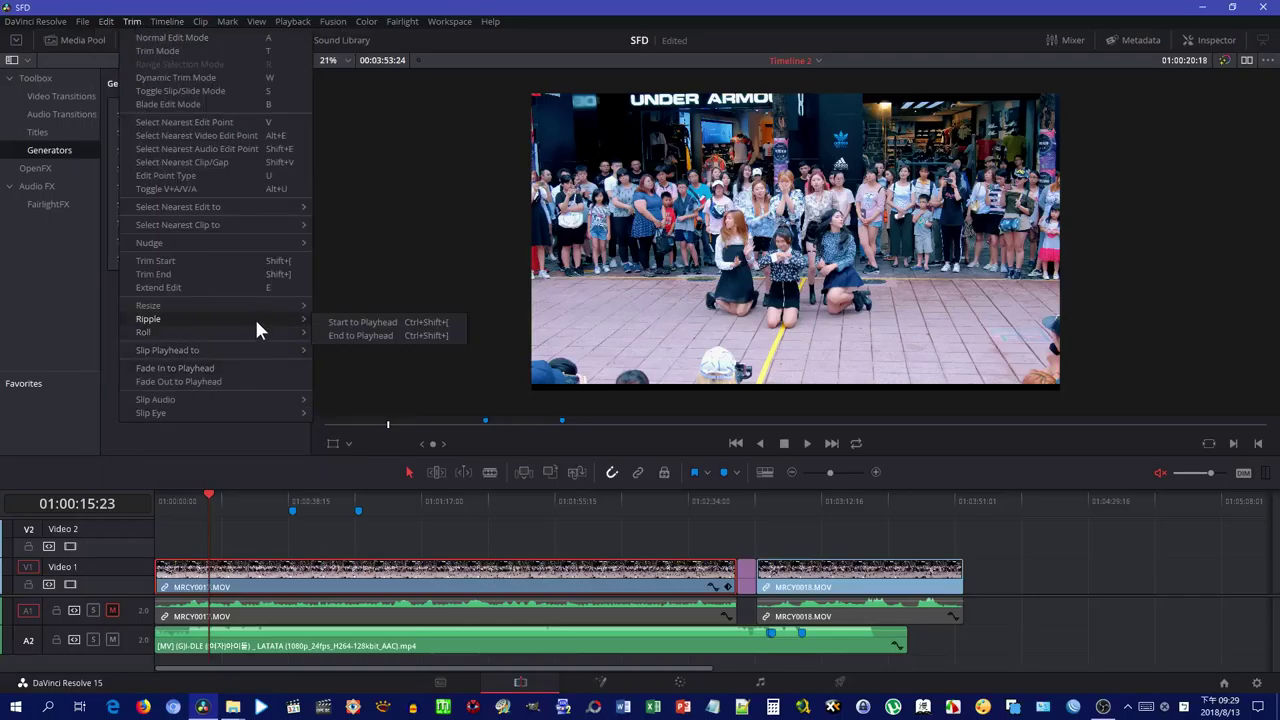
pyautogui.moveTo(257, 310)
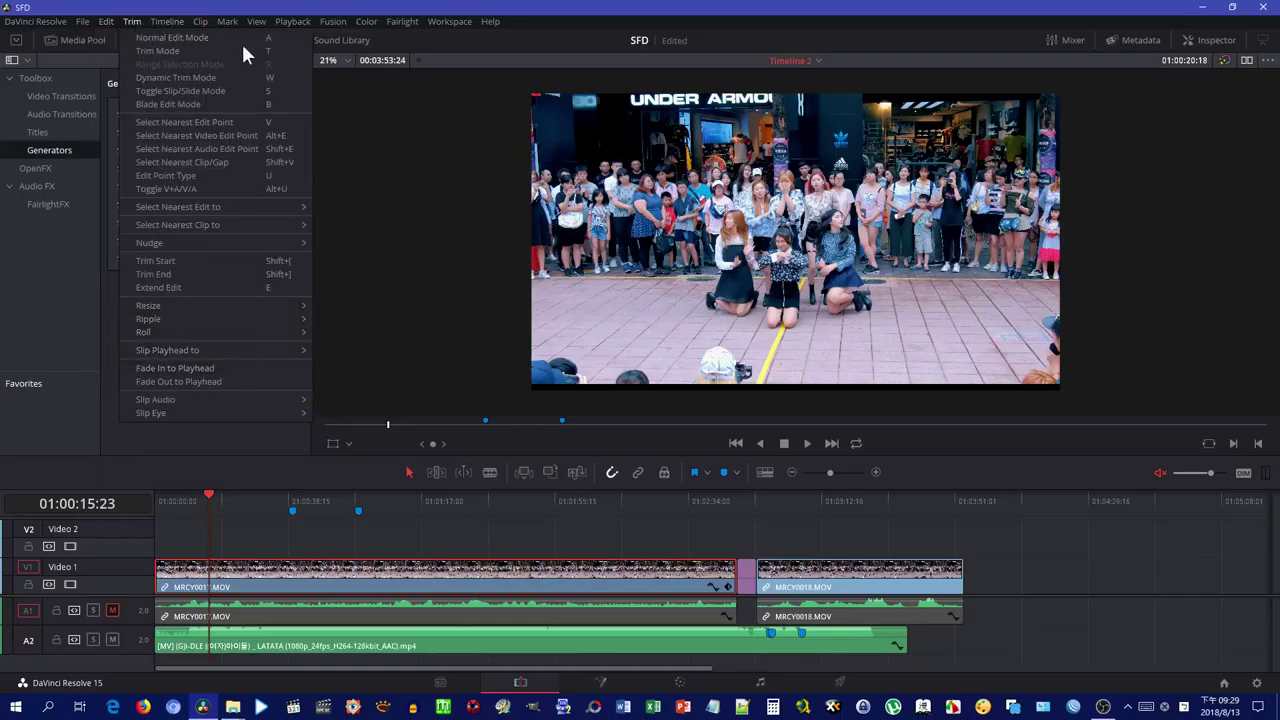
pyautogui.moveTo(210, 24)
pyautogui.moveTo(276, 28)
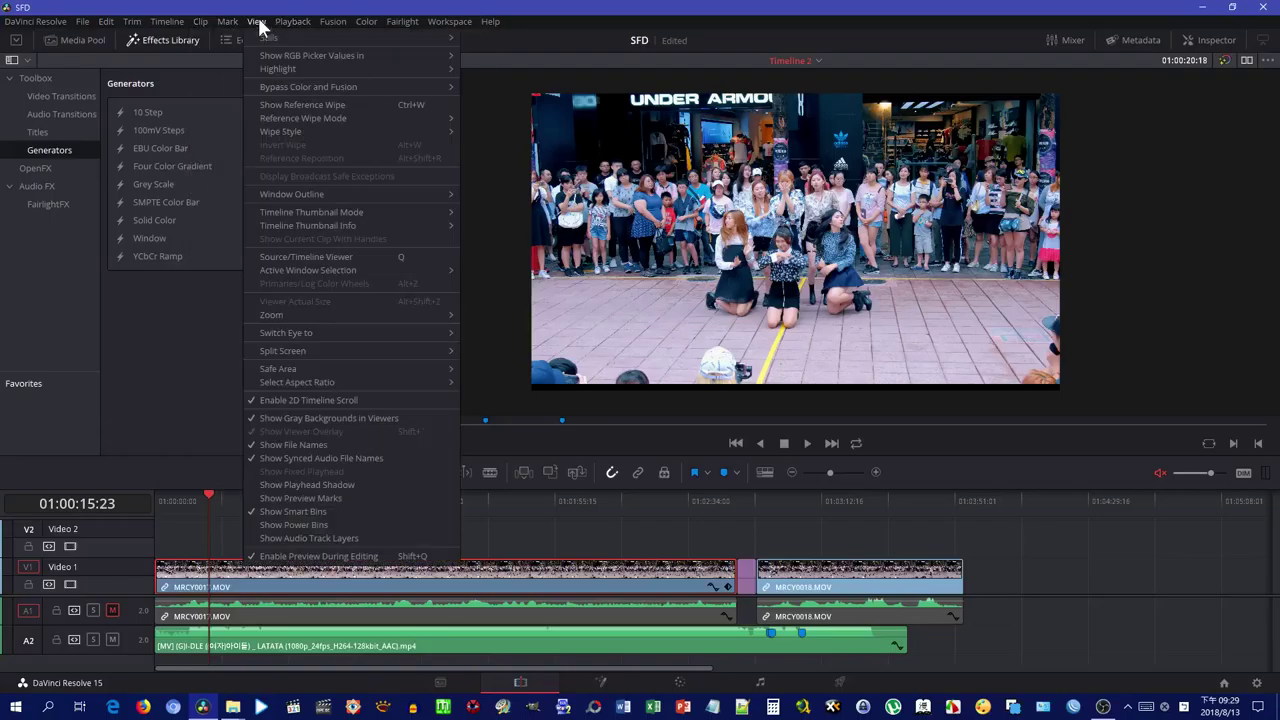
pyautogui.click(292, 8)
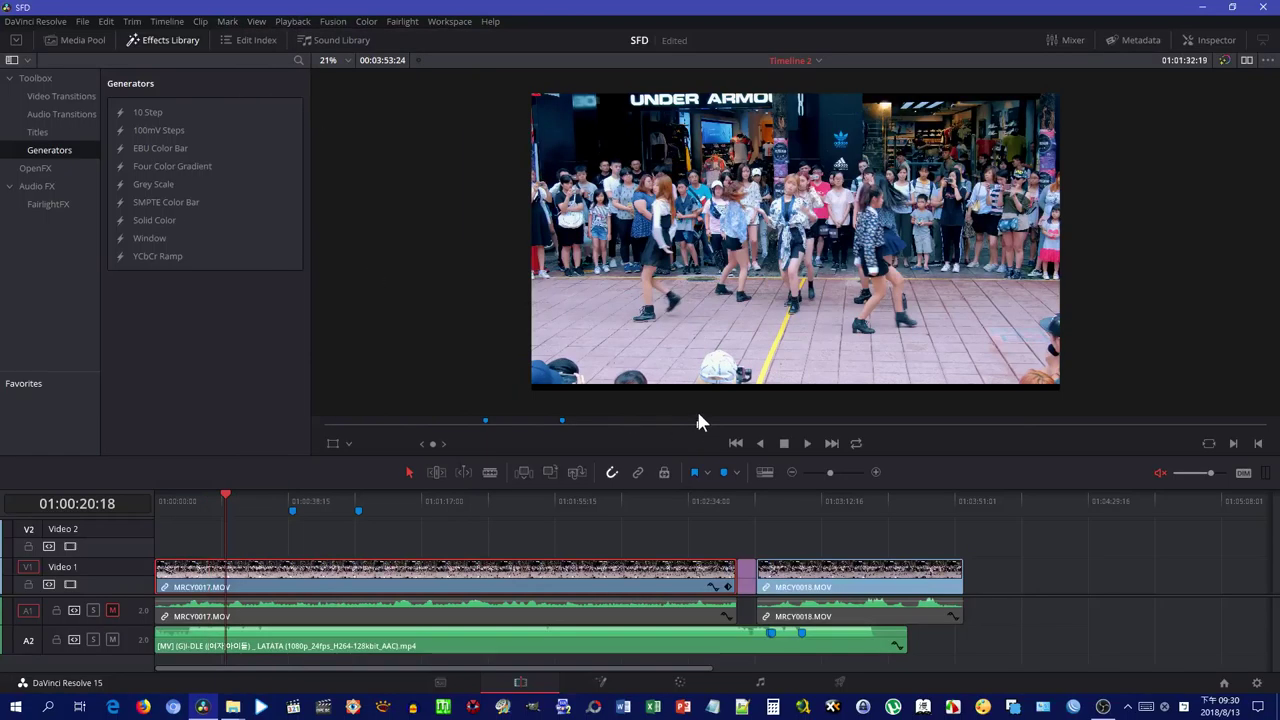
pyautogui.click(934, 426)
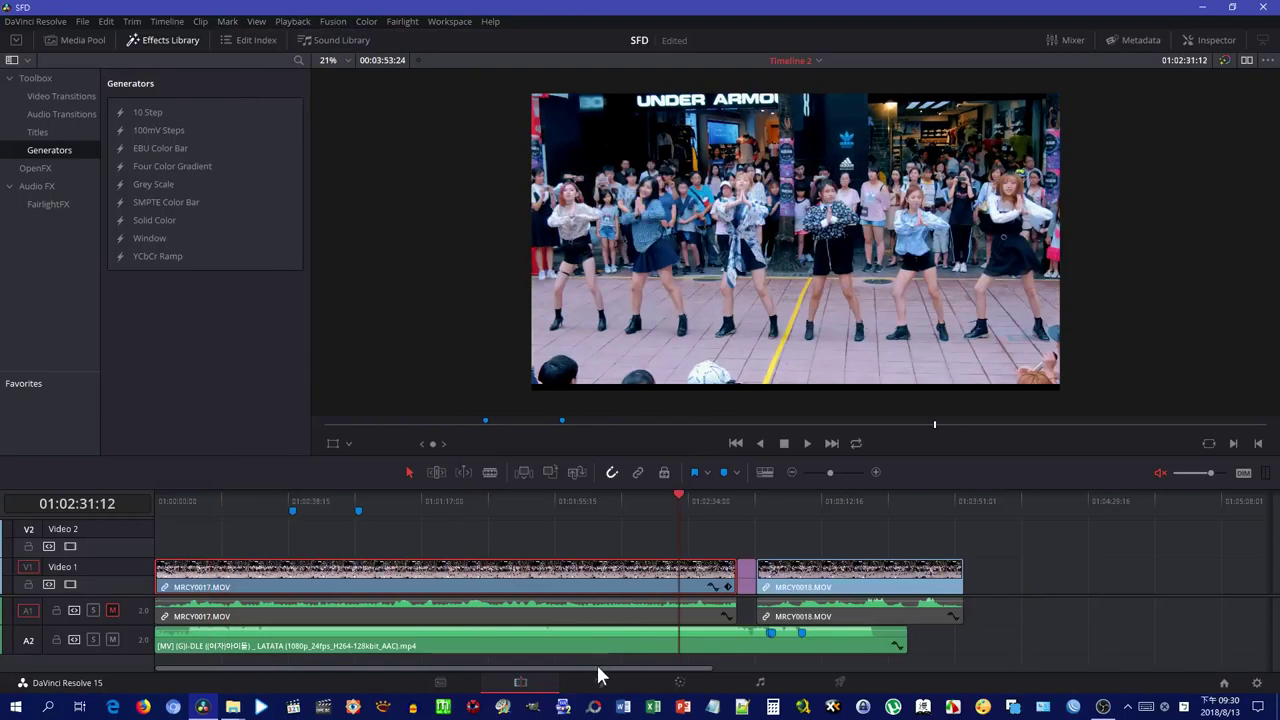
# Recolour the lavender Solid Color generator between the two clips to pure white (#ffffff).
pyautogui.click(1212, 42)
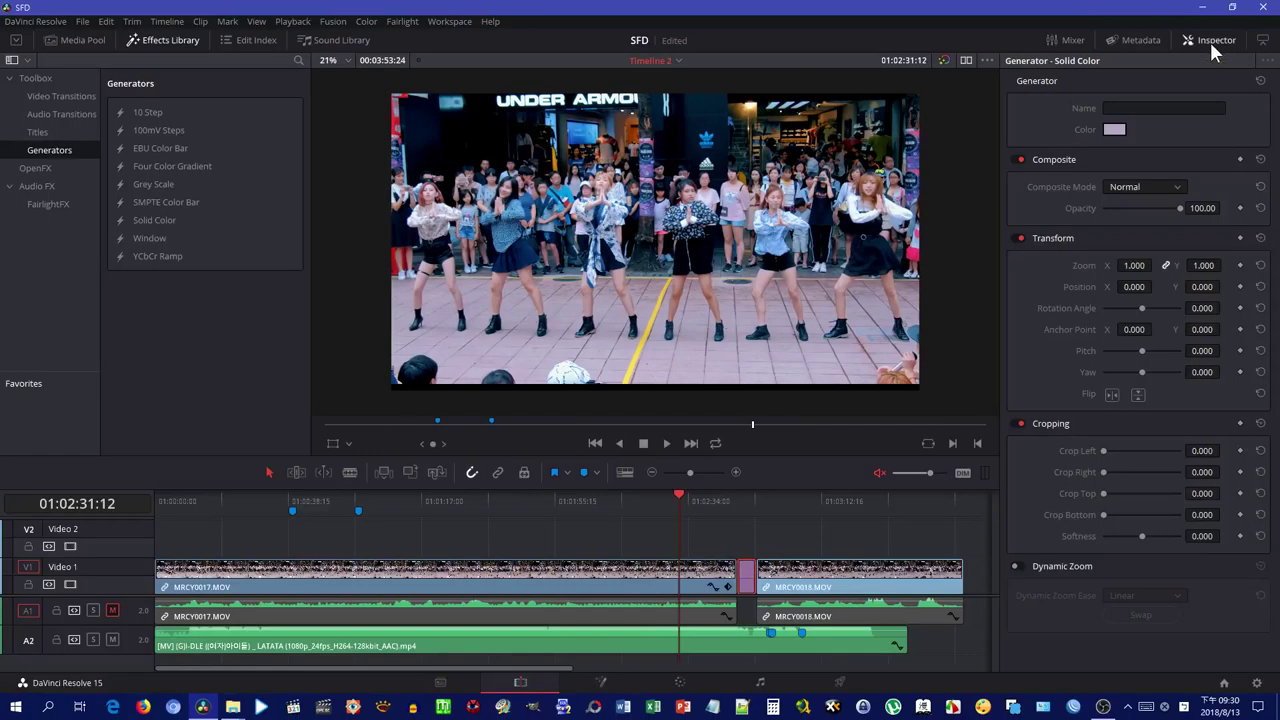
pyautogui.moveTo(737, 497); pyautogui.dragTo(752, 505)
pyautogui.press('Up')
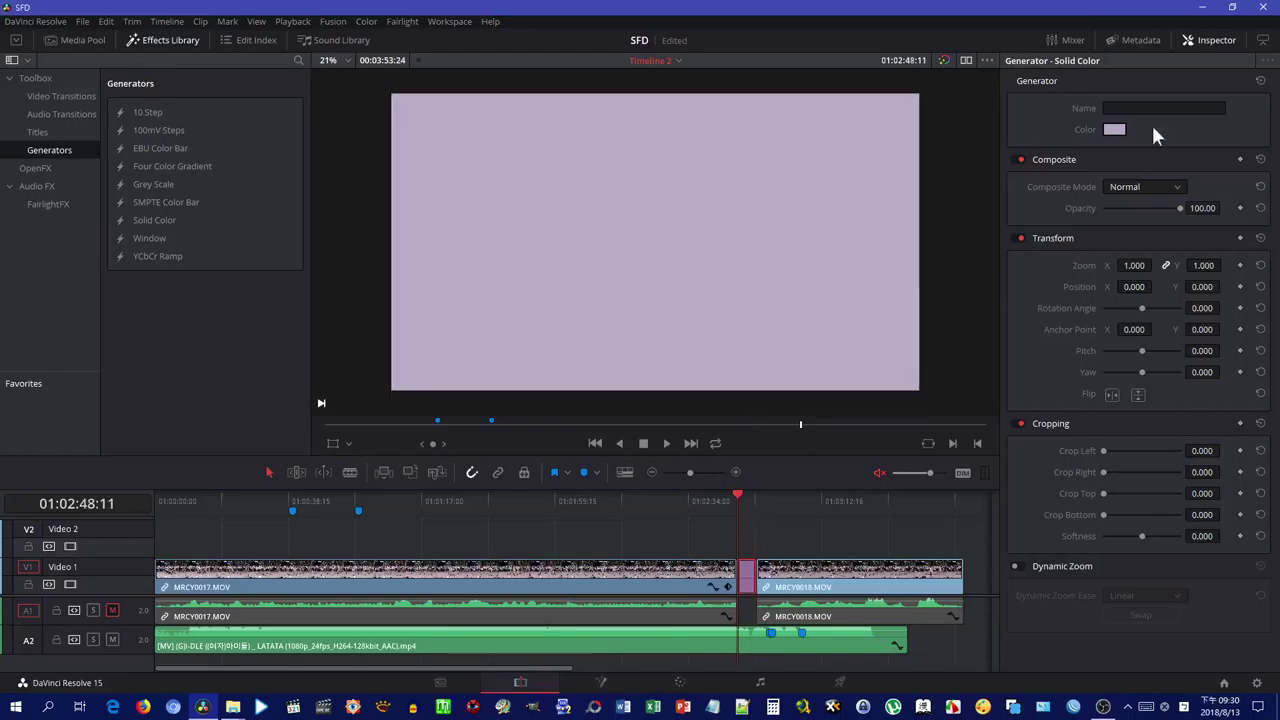
pyautogui.click(1114, 129)
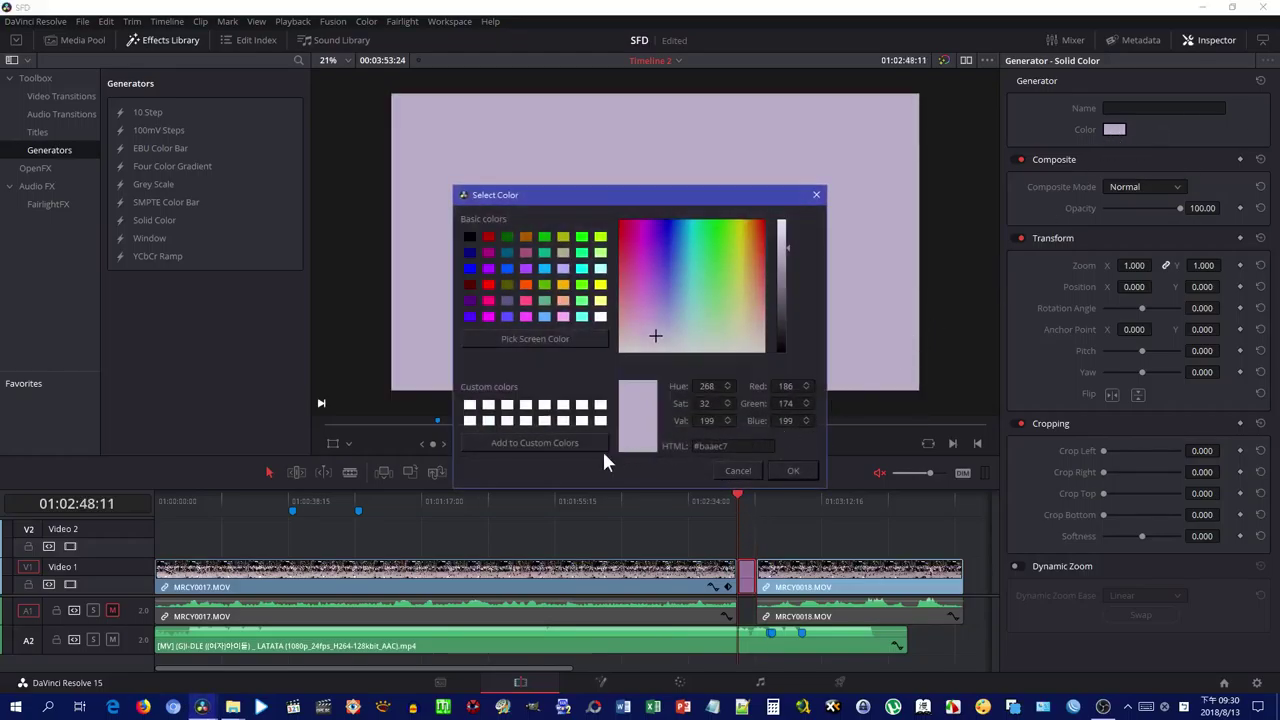
pyautogui.click(549, 338)
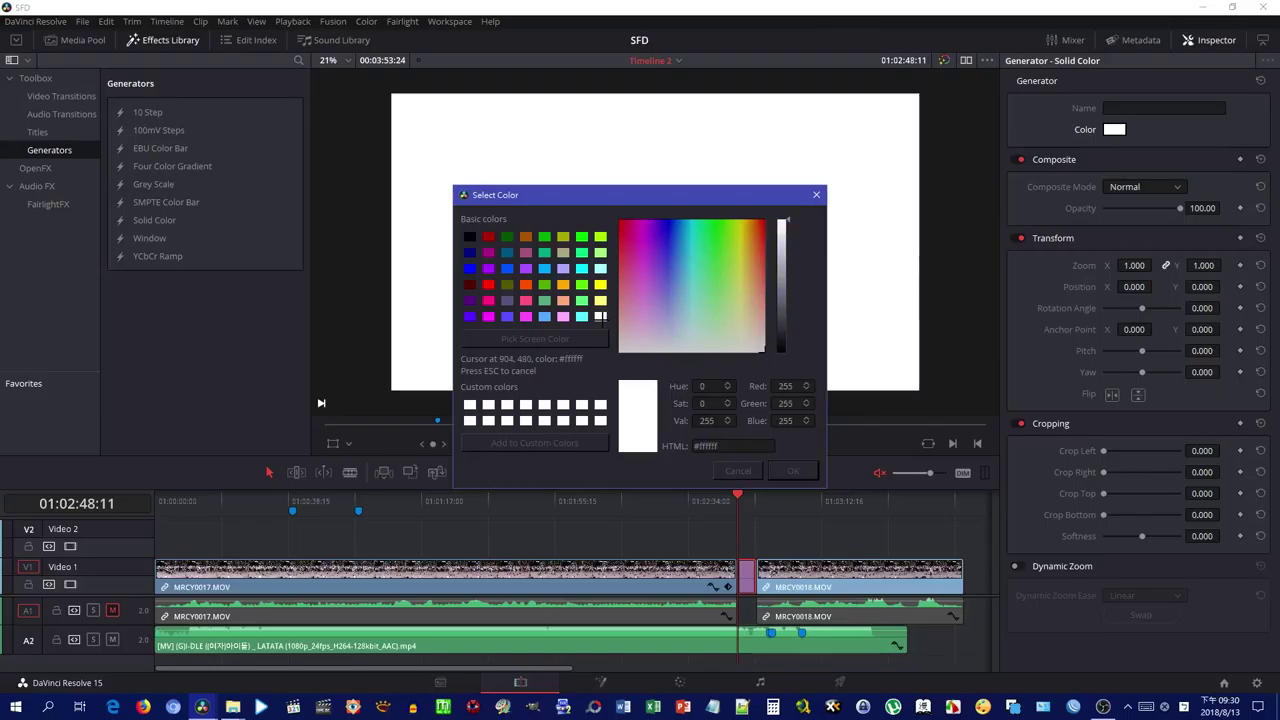
pyautogui.click(600, 316)
pyautogui.click(790, 471)
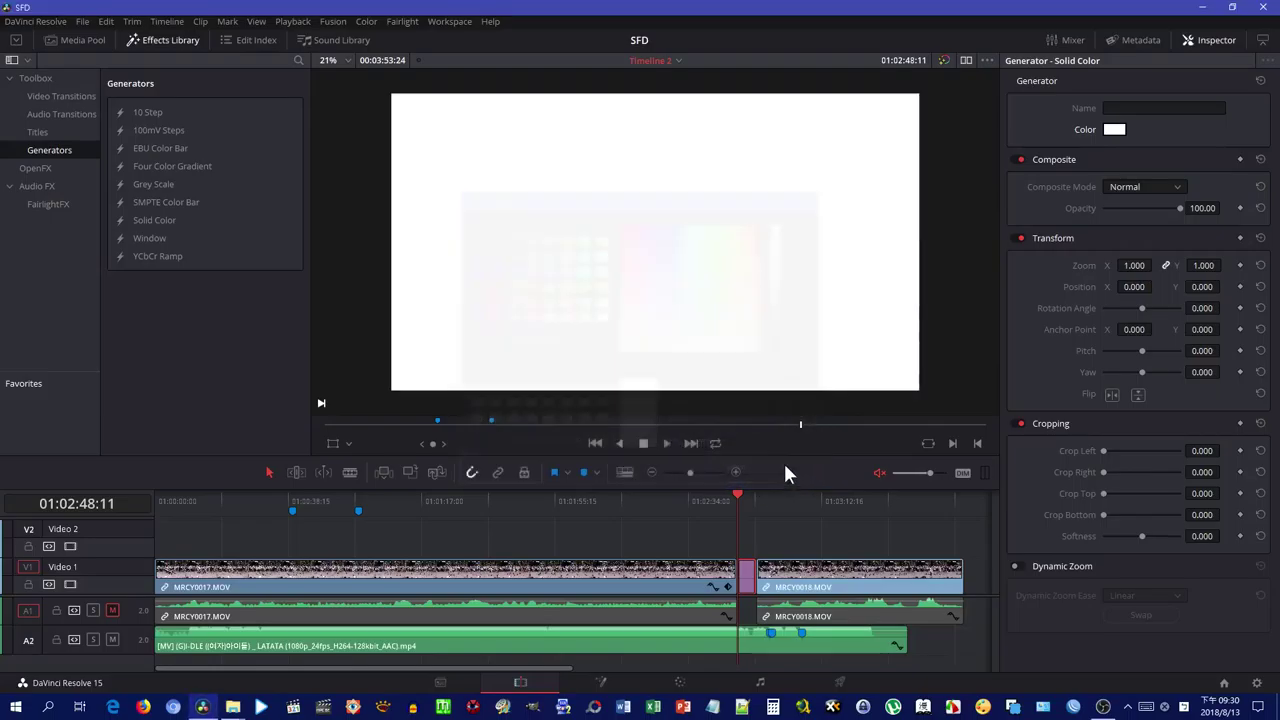
pyautogui.click(1217, 40)
# Trim the head of the MRCY0018 audio later and delete the MRCY0017.MOV audio on A1.
pyautogui.moveTo(782, 496); pyautogui.dragTo(844, 503)
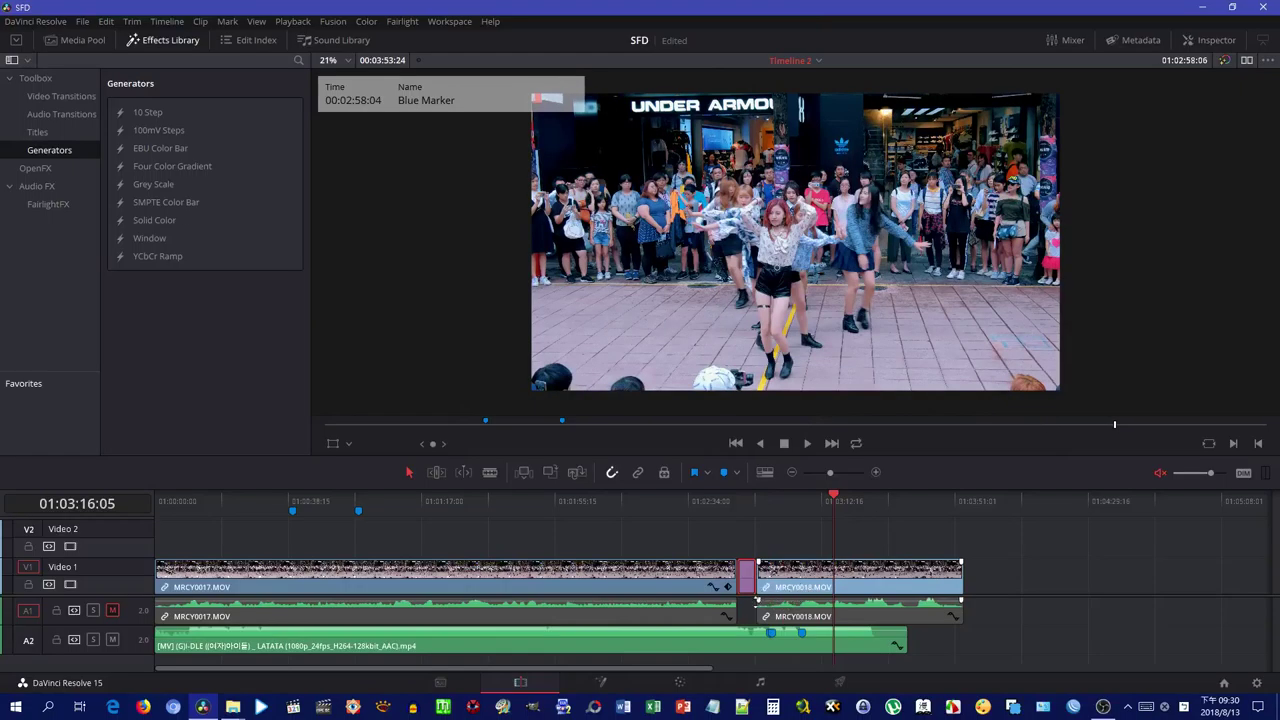
pyautogui.moveTo(756, 602); pyautogui.dragTo(871, 602)
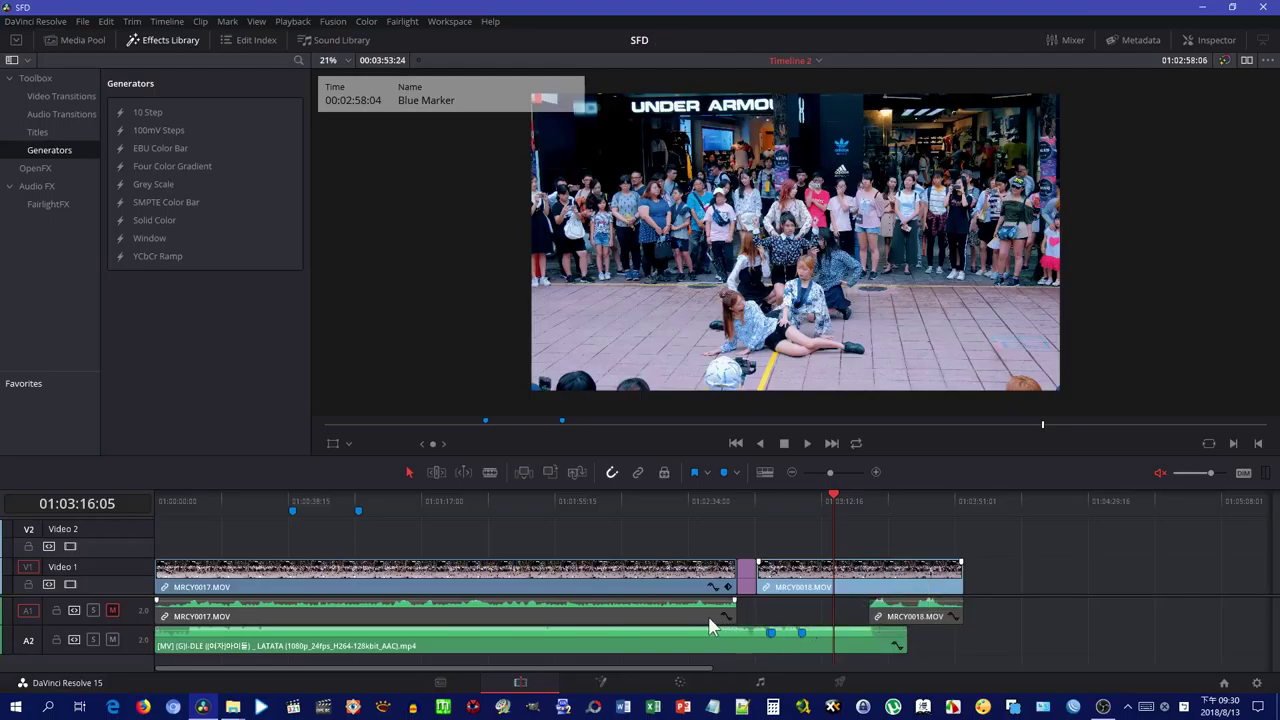
pyautogui.click(508, 616)
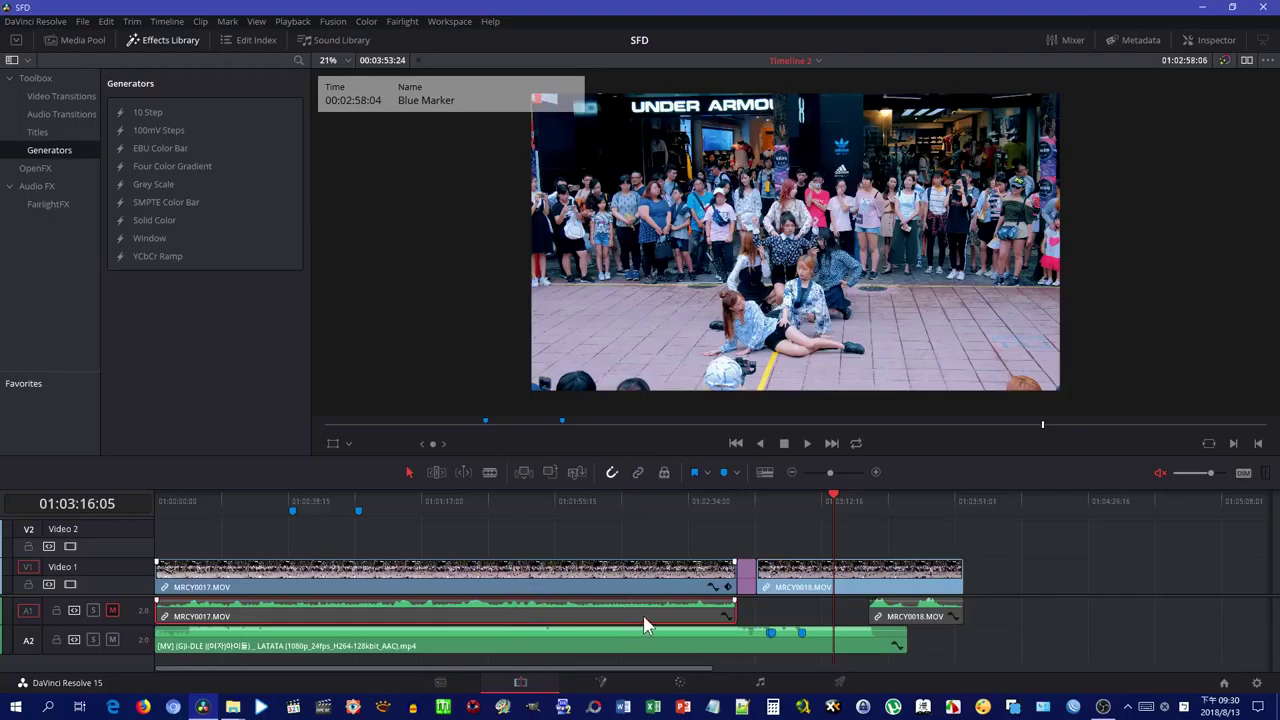
pyautogui.press('Delete')
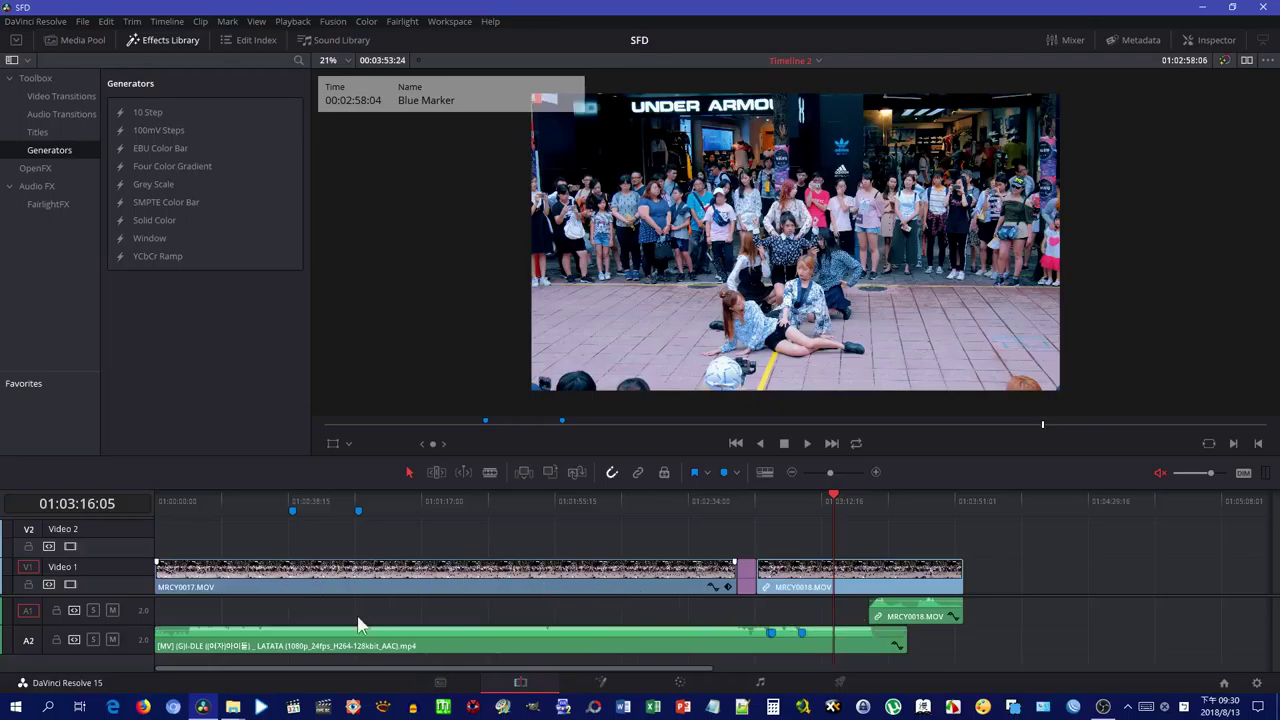
# Step the playhead from 01:03:22:00 to the 01:03:53:24 end, then back to the start.
pyautogui.click(80, 40)
pyautogui.click(160, 40)
pyautogui.click(1138, 425)
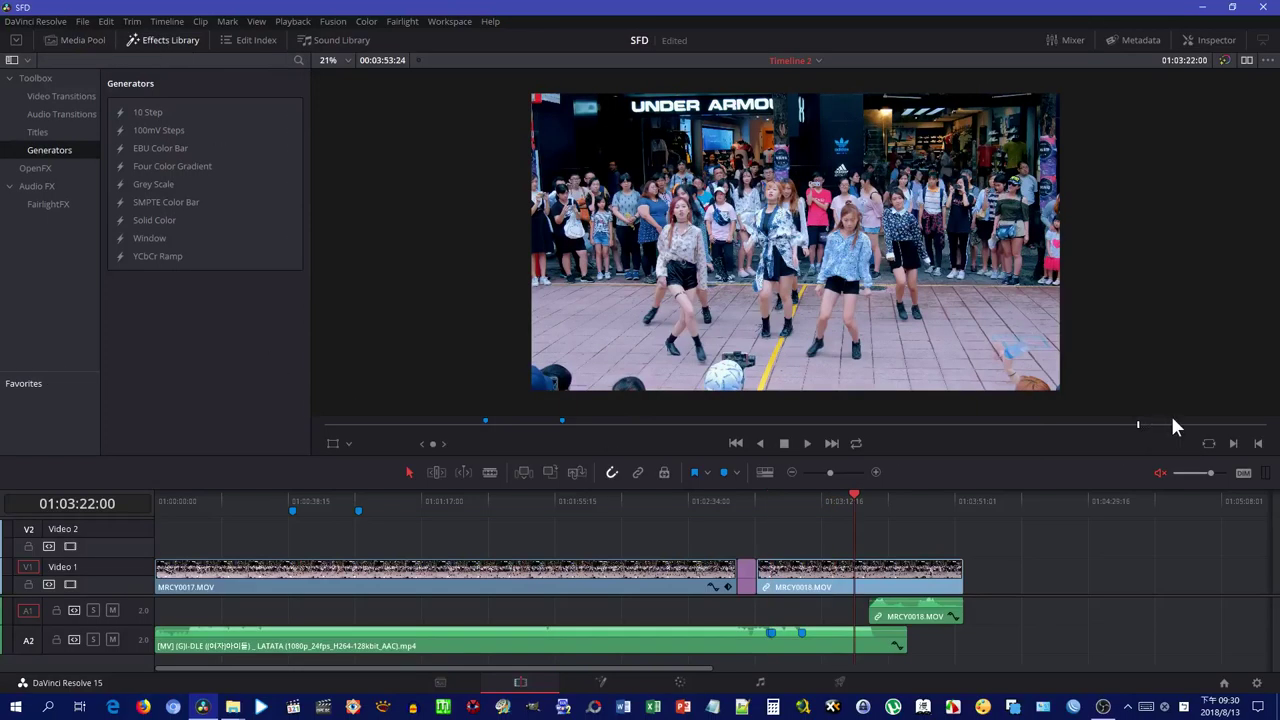
pyautogui.click(1208, 427)
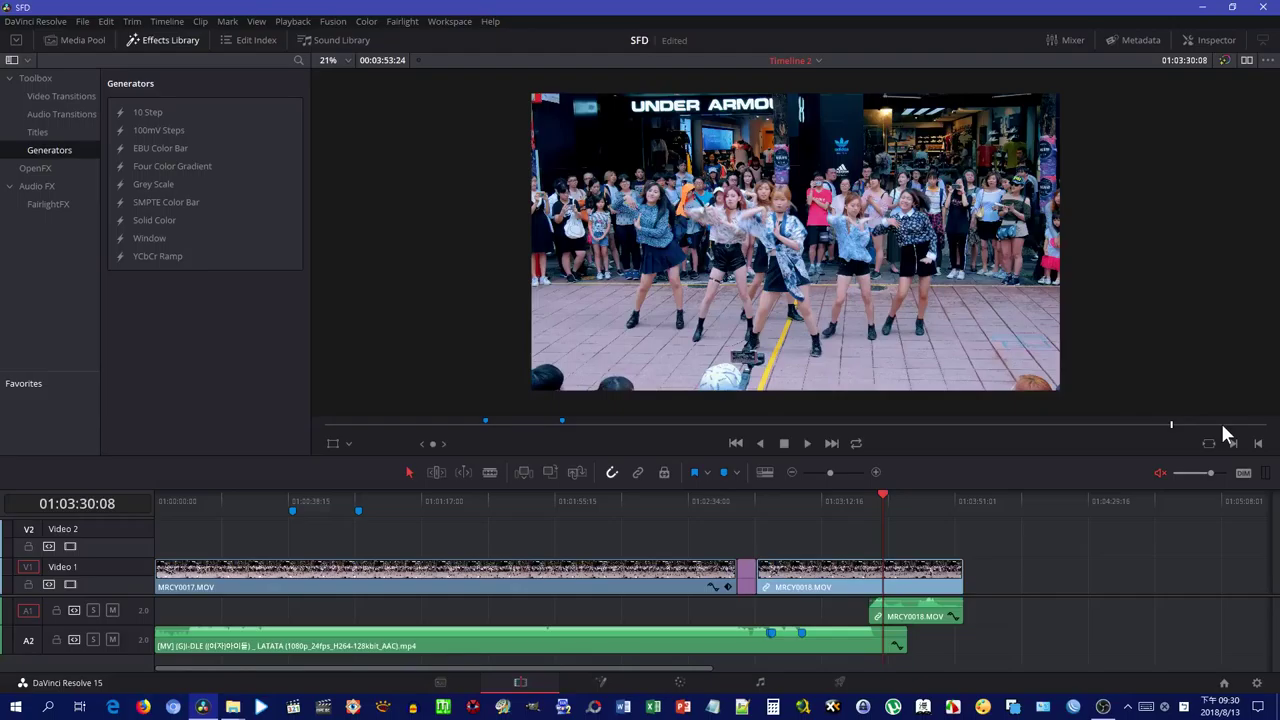
pyautogui.click(1240, 427)
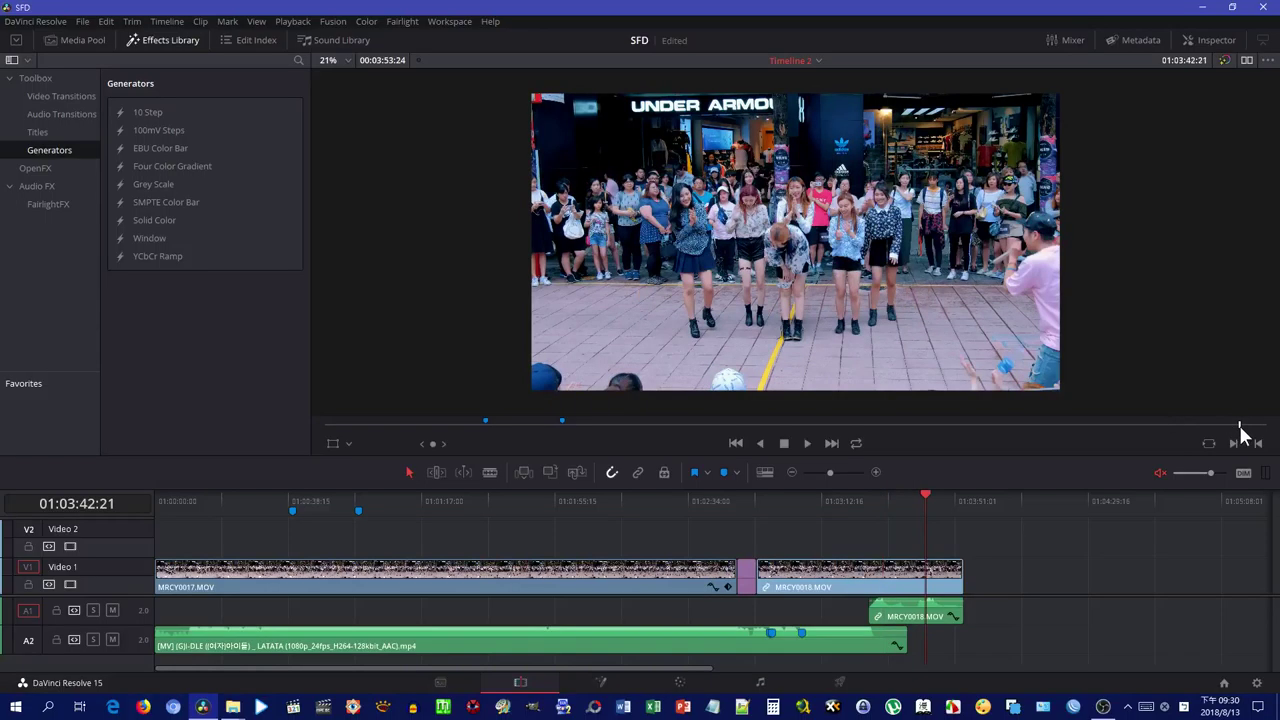
pyautogui.click(1240, 430)
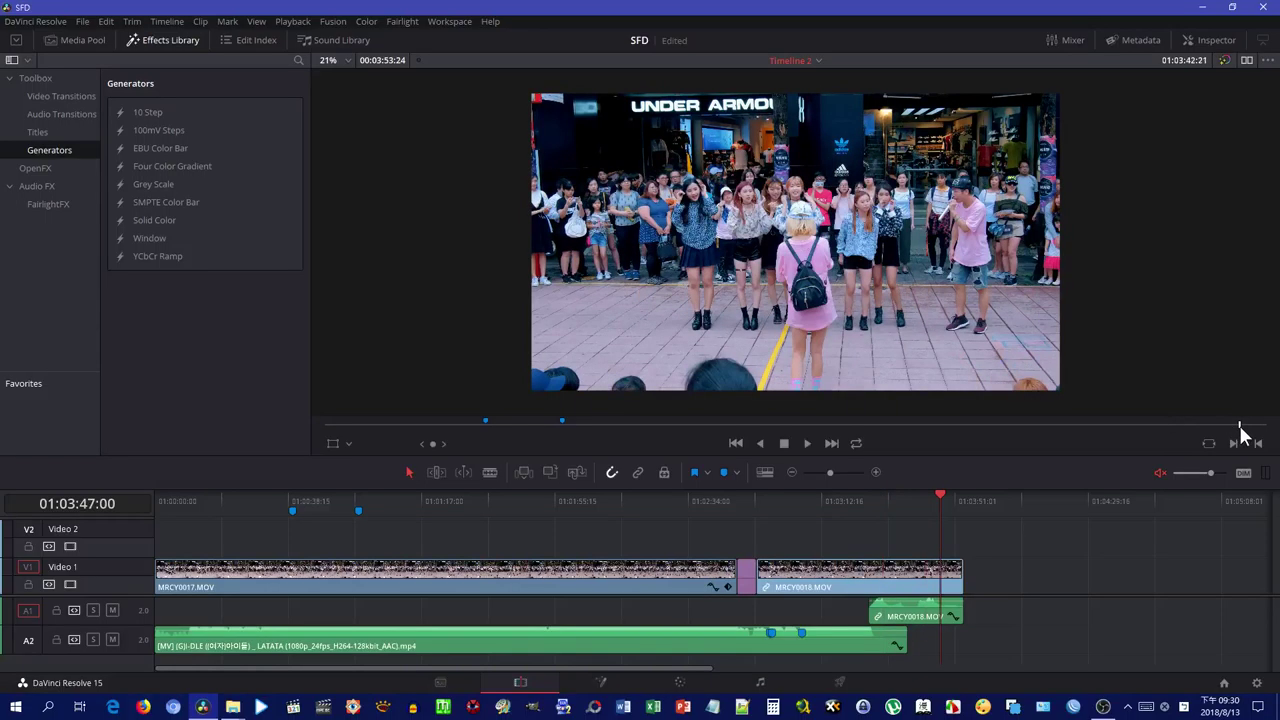
pyautogui.click(956, 502)
pyautogui.moveTo(160, 496); pyautogui.dragTo(139, 506)
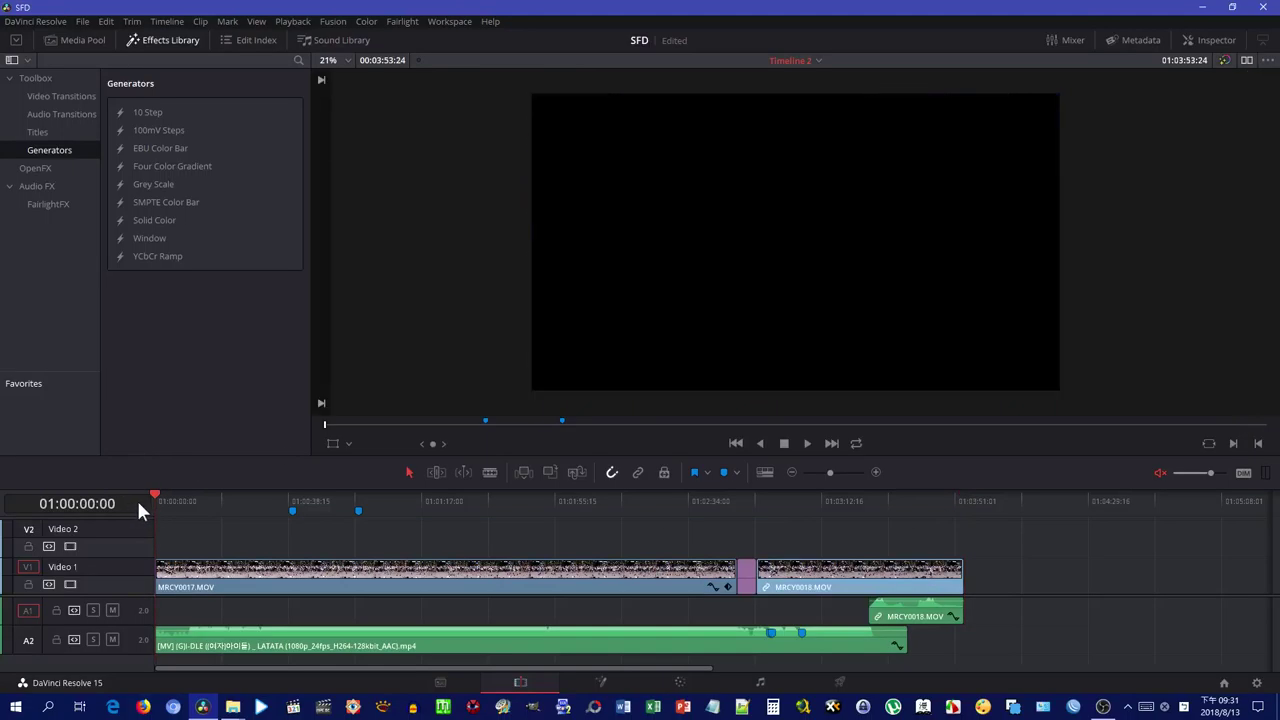
# Play the edit from the start, then show MRCY0017.MOV's composite, transform and cropping properties.
pyautogui.press('space')
pyautogui.press('space')
pyautogui.press('space')
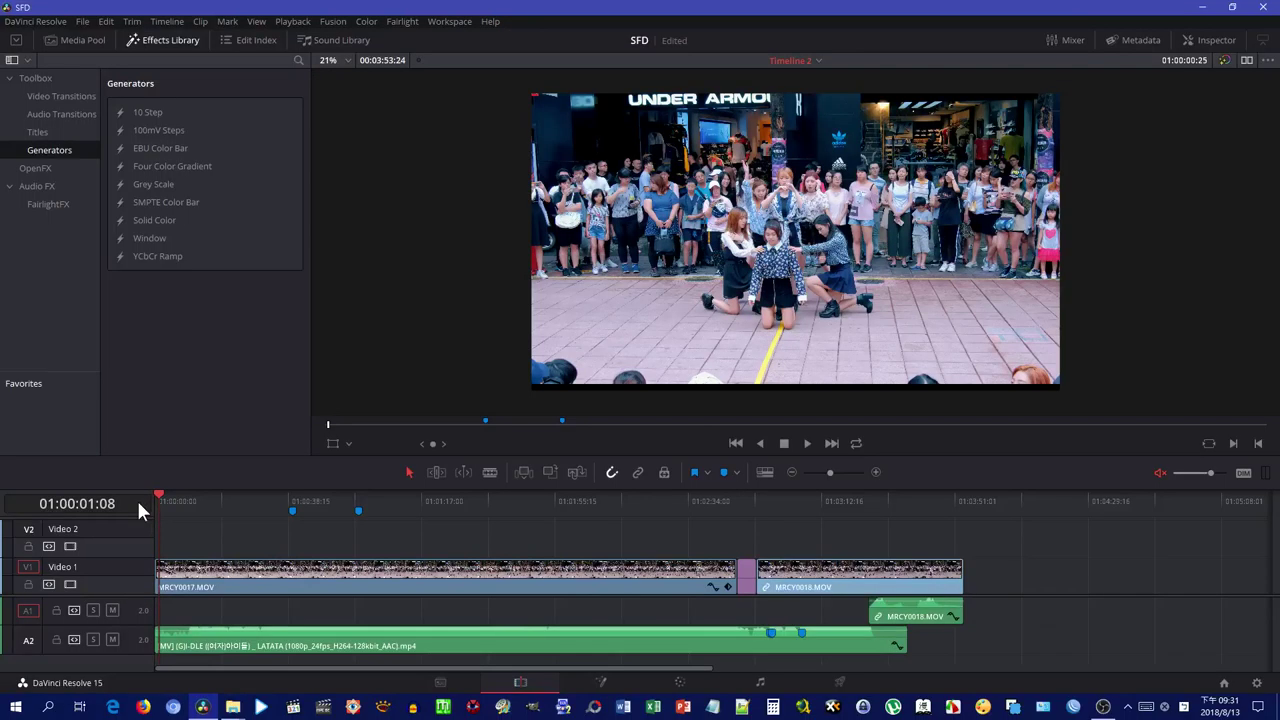
pyautogui.press('j')
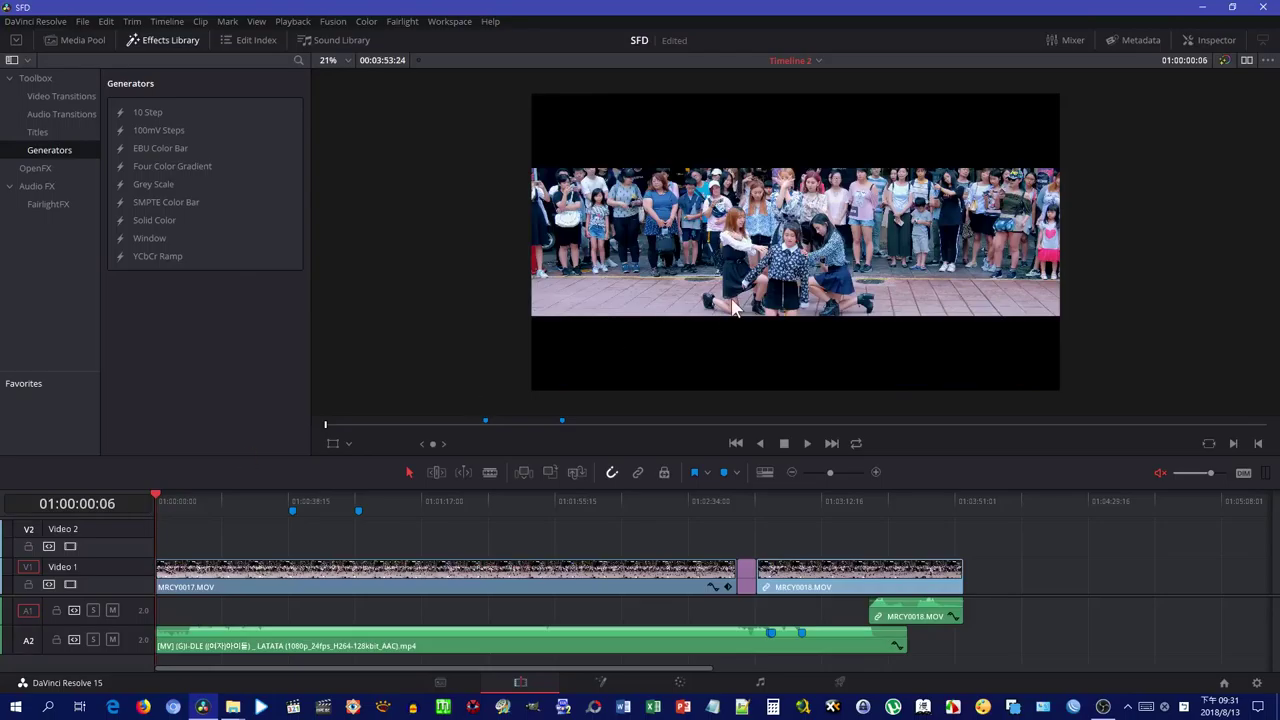
pyautogui.click(1188, 40)
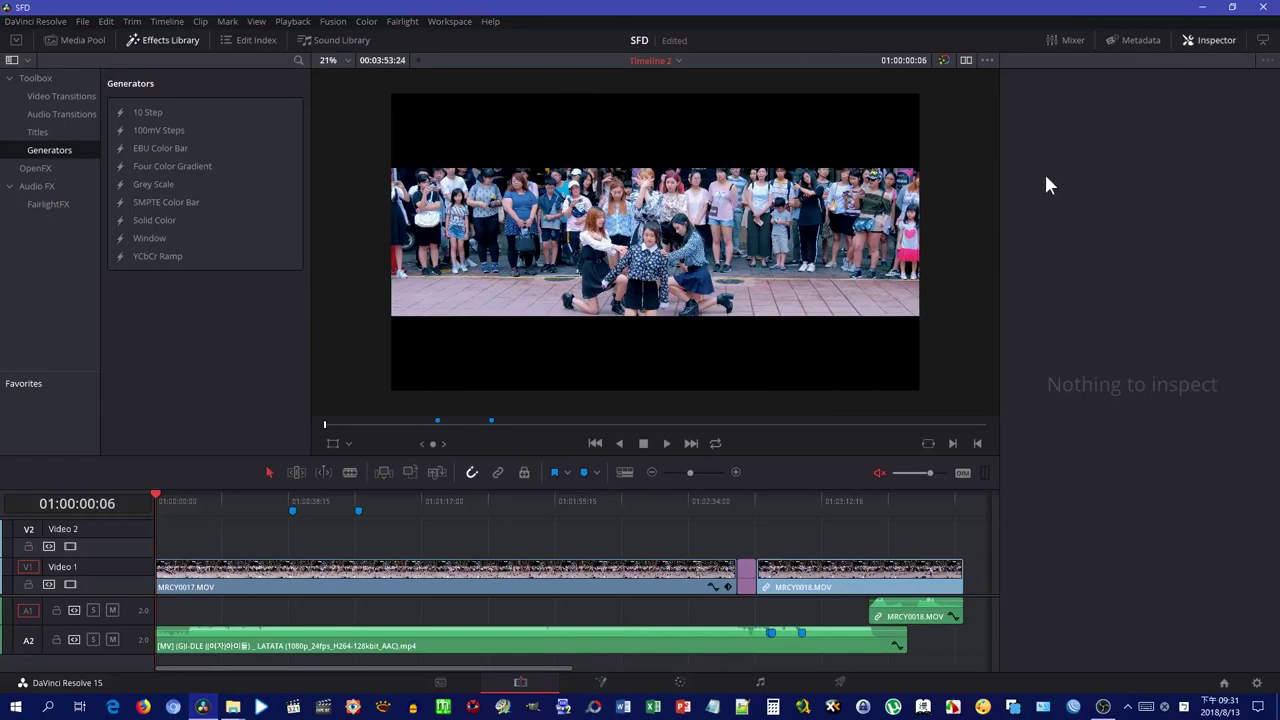
pyautogui.click(176, 591)
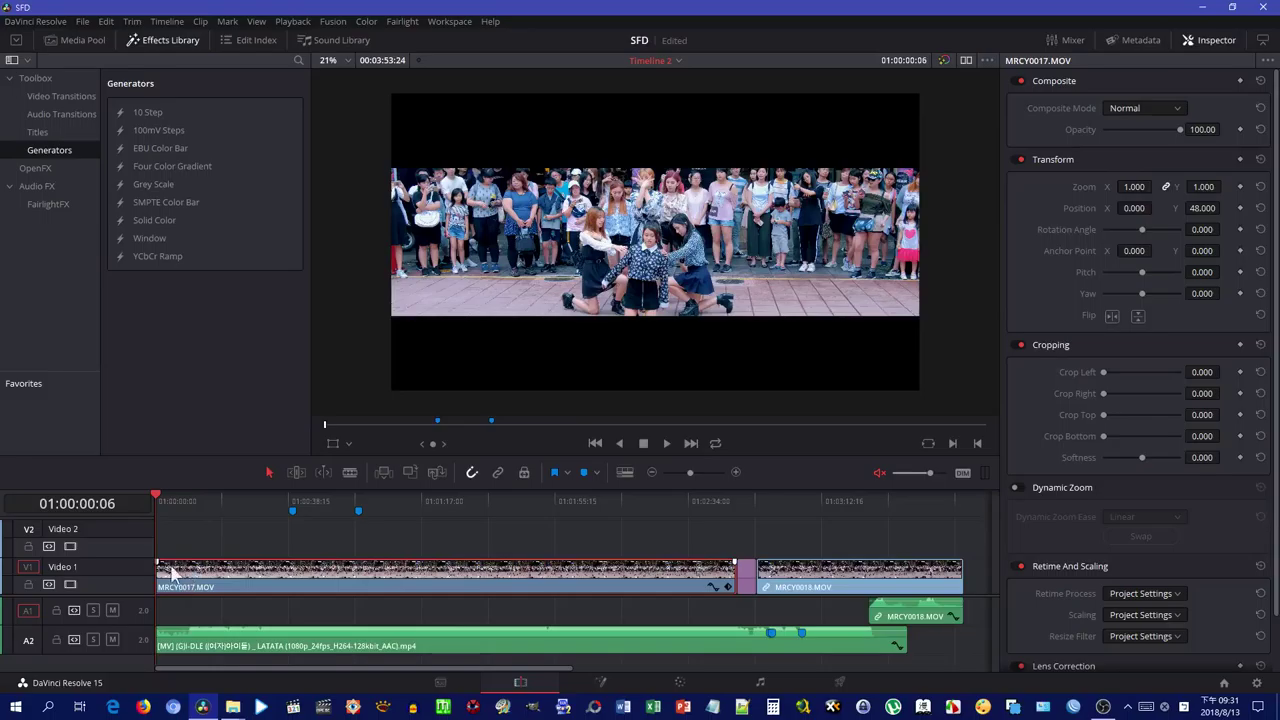
pyautogui.scroll(3, 213, 588)
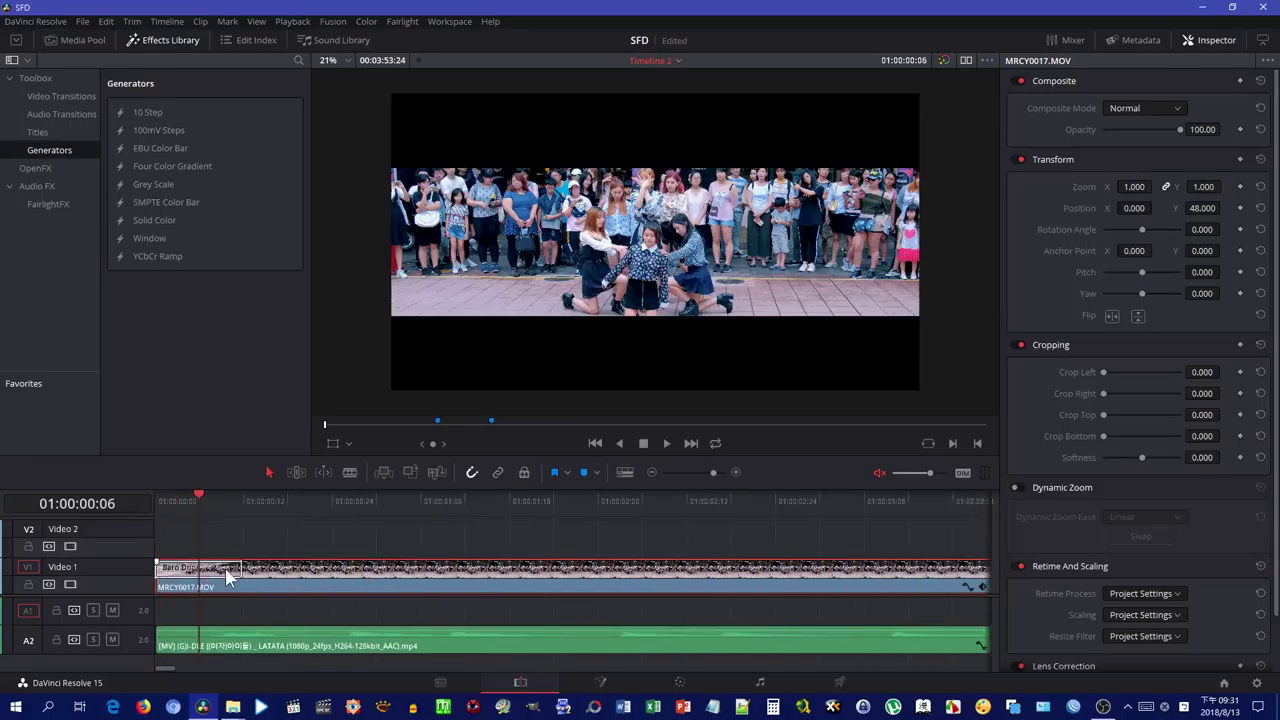
# Lengthen the opening Barn Door transition from 0.4 seconds and preview it.
pyautogui.click(228, 576)
pyautogui.click(242, 497)
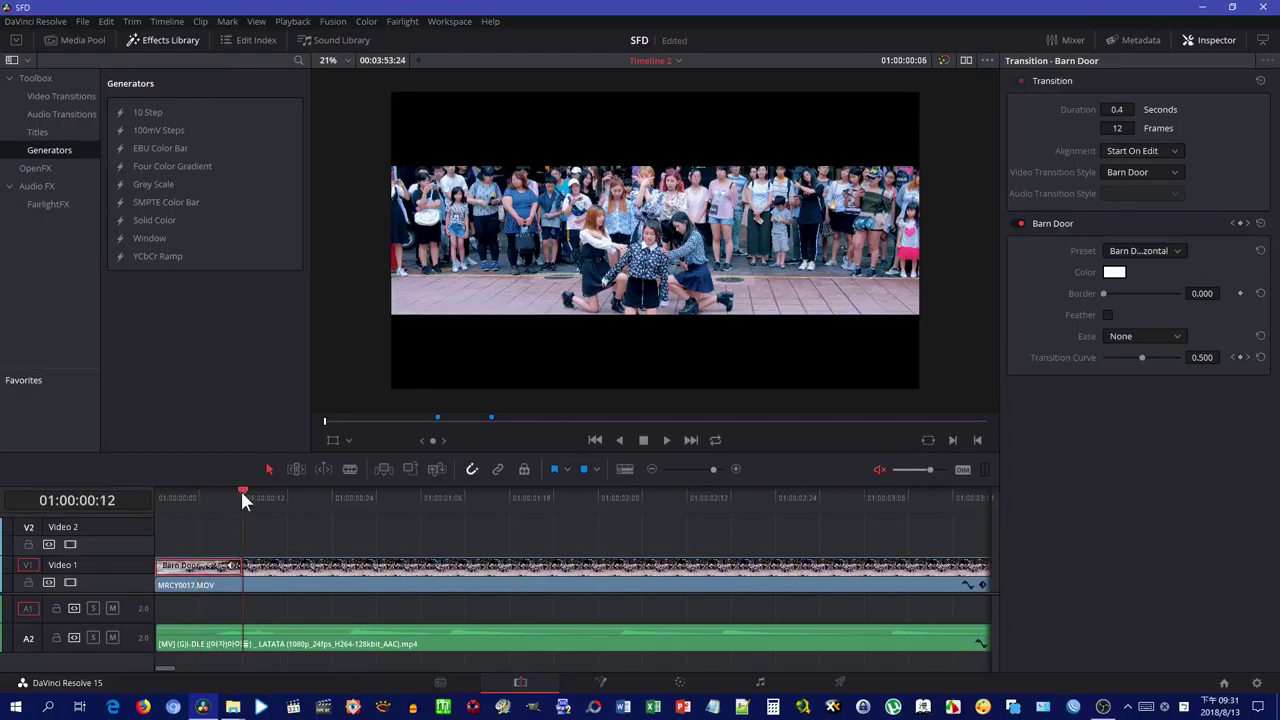
pyautogui.moveTo(241, 500)
pyautogui.mouseDown()
pyautogui.moveTo(157, 501)
pyautogui.moveTo(230, 492)
pyautogui.mouseUp()
pyautogui.moveTo(236, 566); pyautogui.dragTo(376, 574)
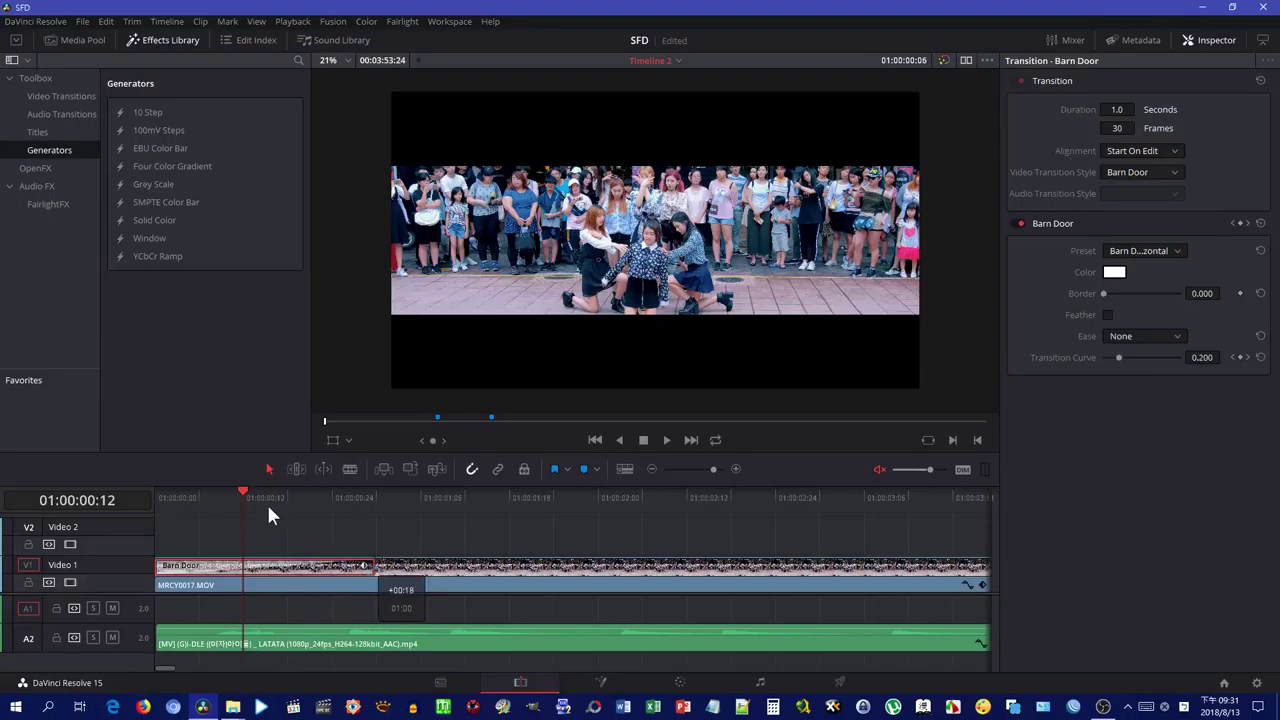
pyautogui.moveTo(278, 499); pyautogui.dragTo(114, 507)
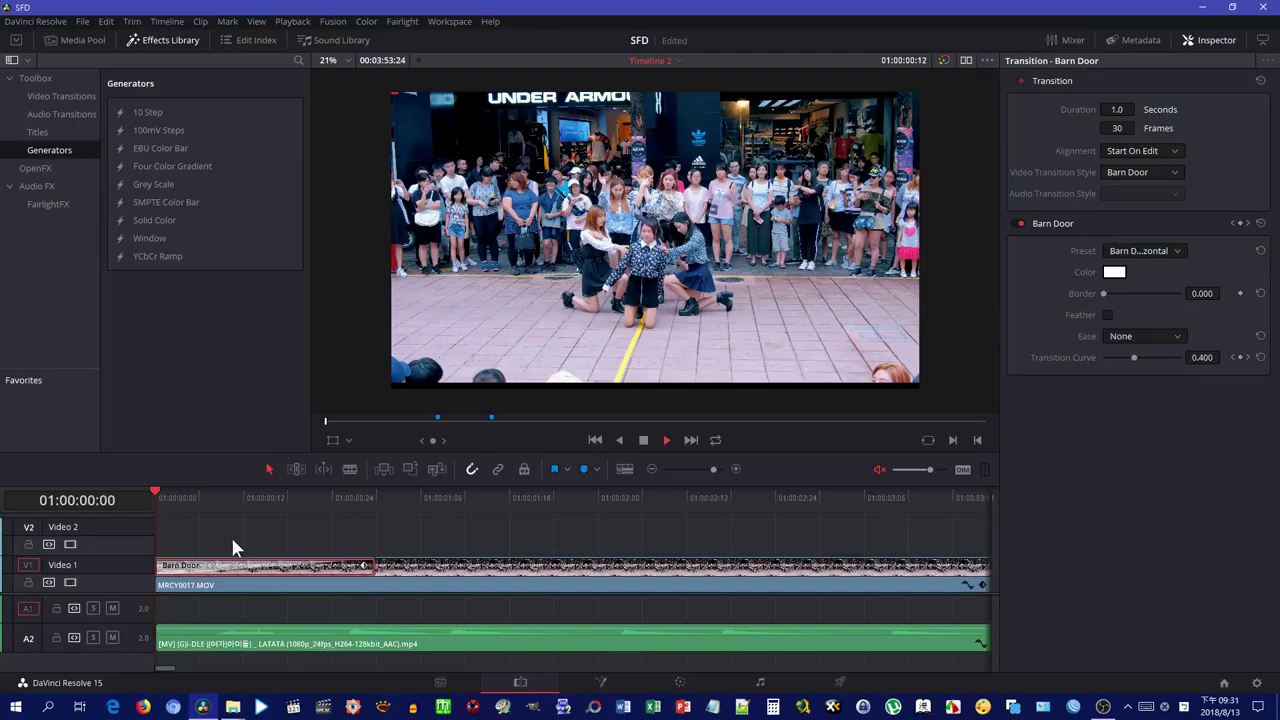
pyautogui.press('space')
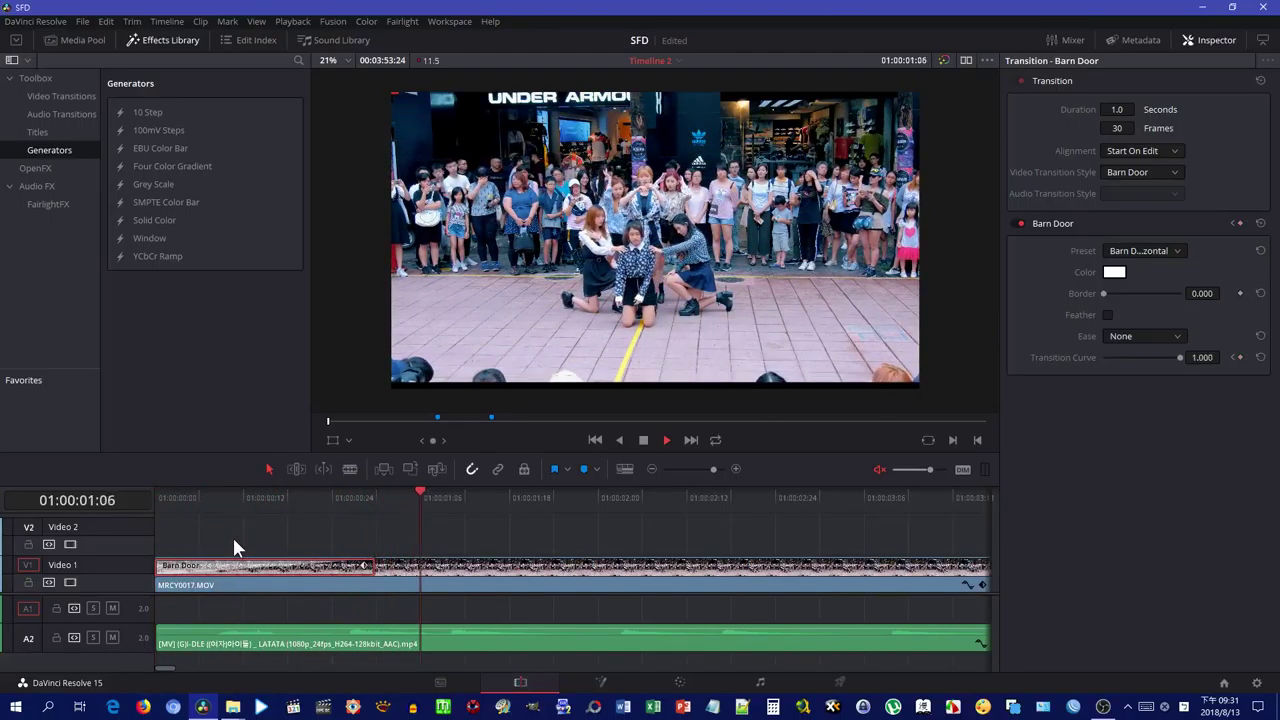
# Shorten the Barn Door to 24 frames (0.8 seconds) and replay it from the start.
pyautogui.moveTo(372, 565); pyautogui.dragTo(330, 565)
pyautogui.click(155, 500)
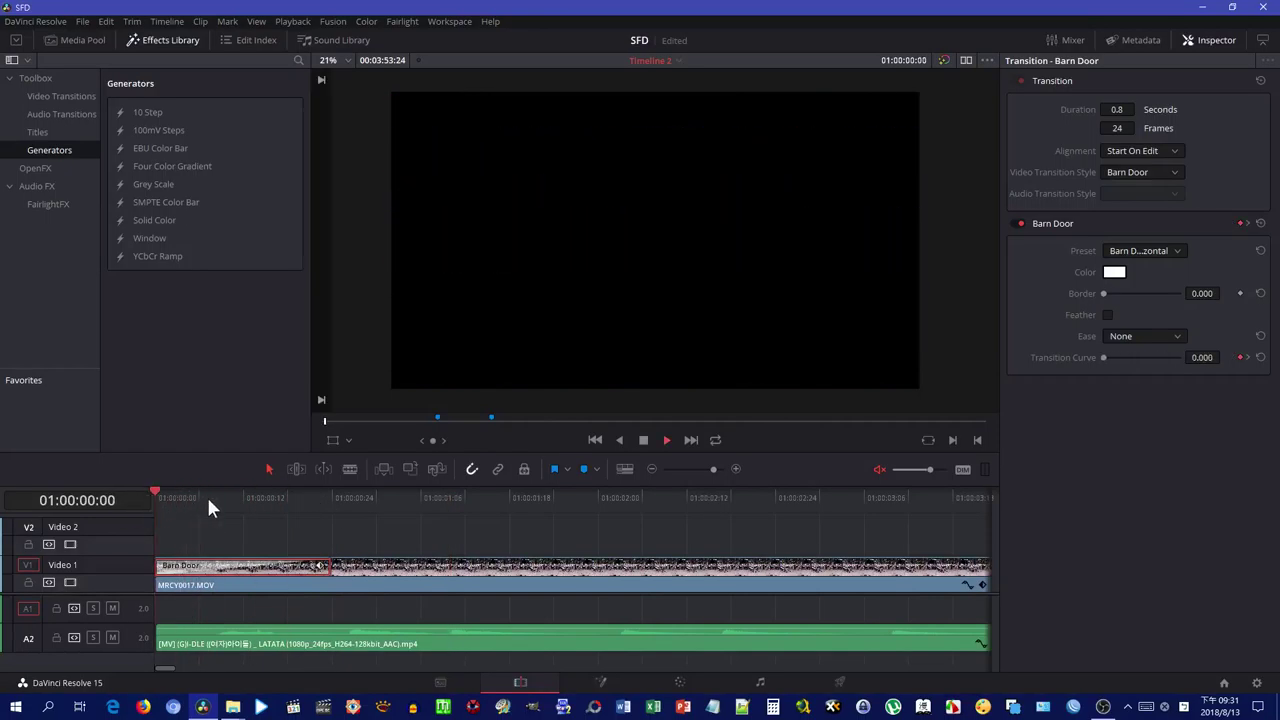
pyautogui.press('space')
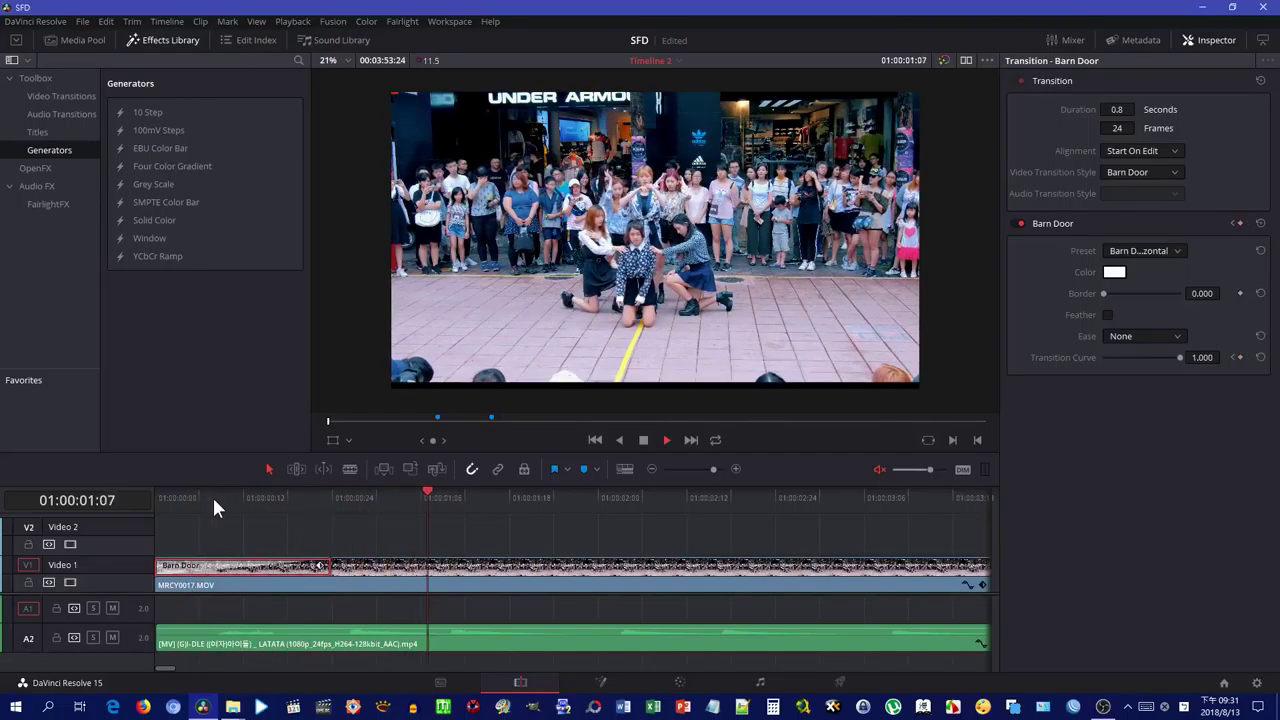
# Stop playback, move to the Color page and compare the grades of clips 01 and 02.
pyautogui.click(645, 439)
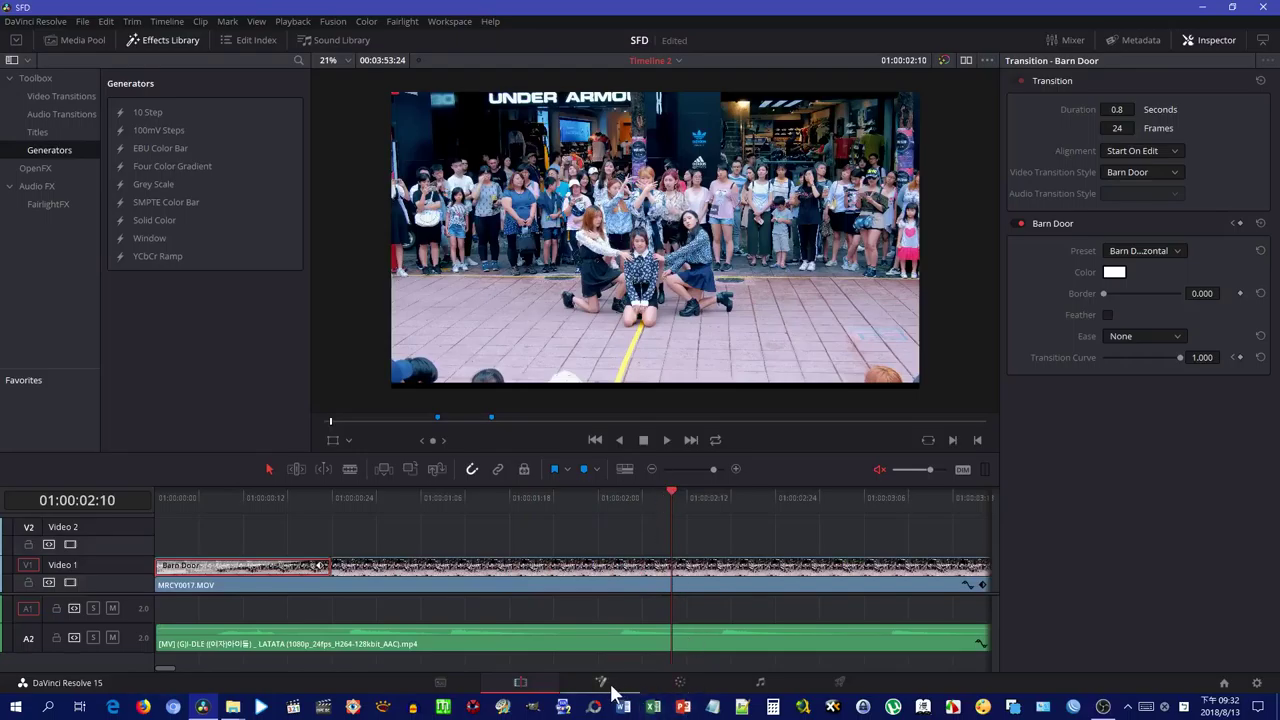
pyautogui.click(662, 688)
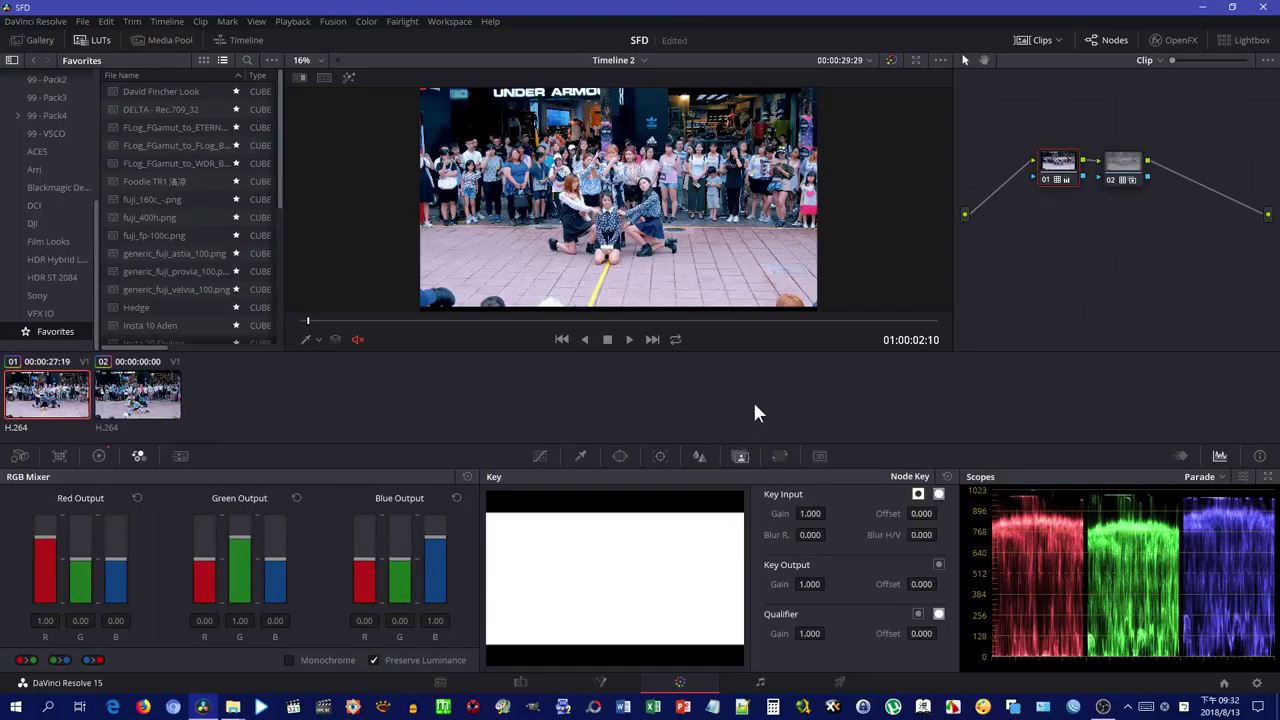
pyautogui.click(150, 407)
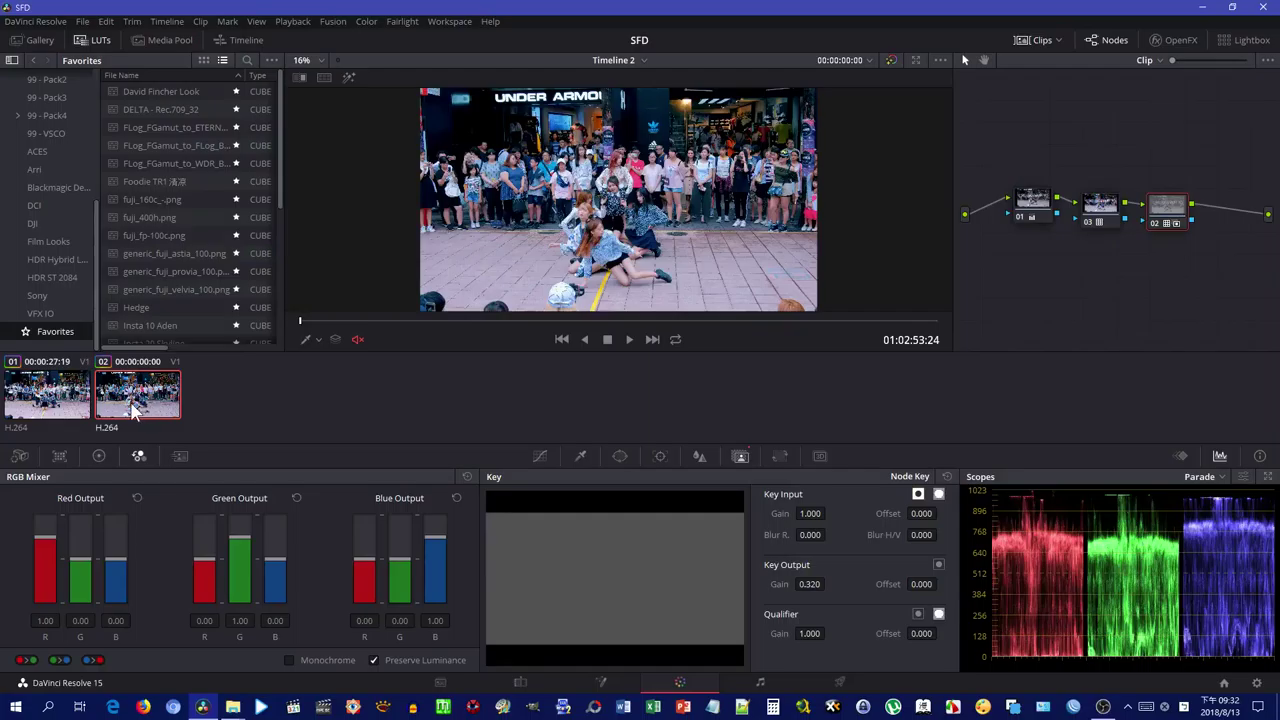
pyautogui.click(45, 410)
pyautogui.click(110, 410)
# Select node 01 and show the primary wheels, flipping between clips 01 and 02 to compare.
pyautogui.click(1031, 205)
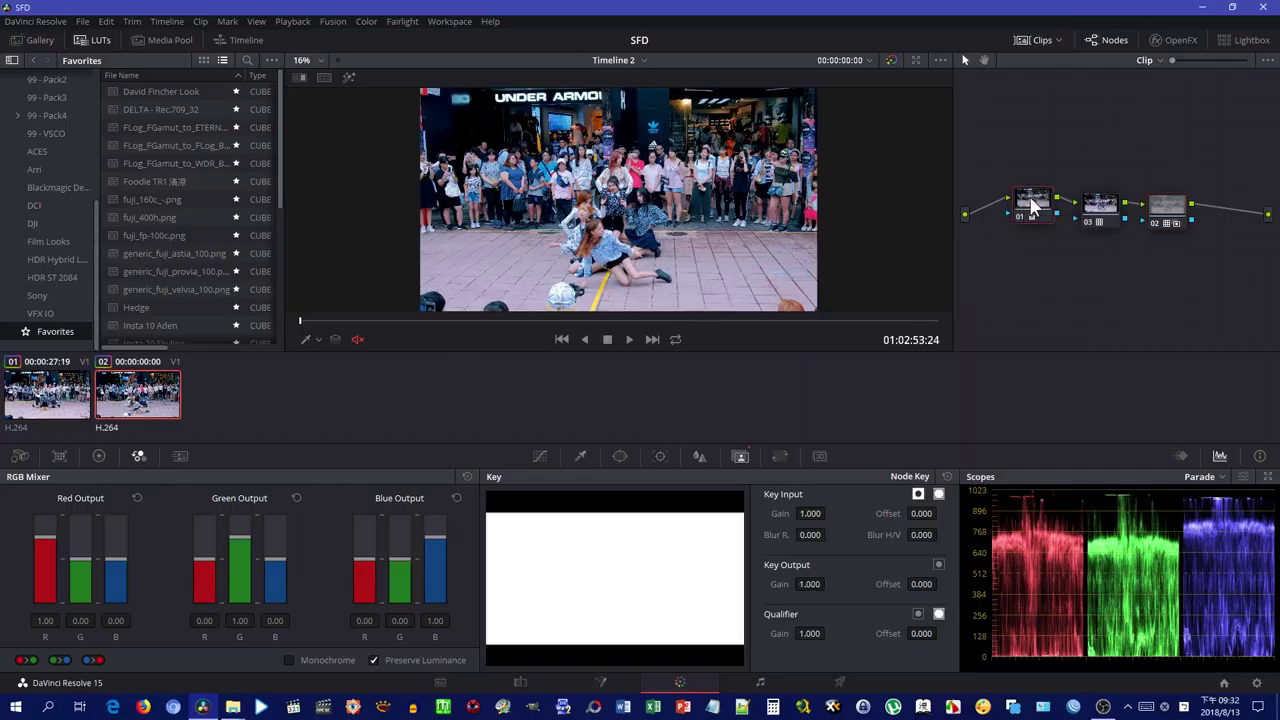
pyautogui.click(98, 456)
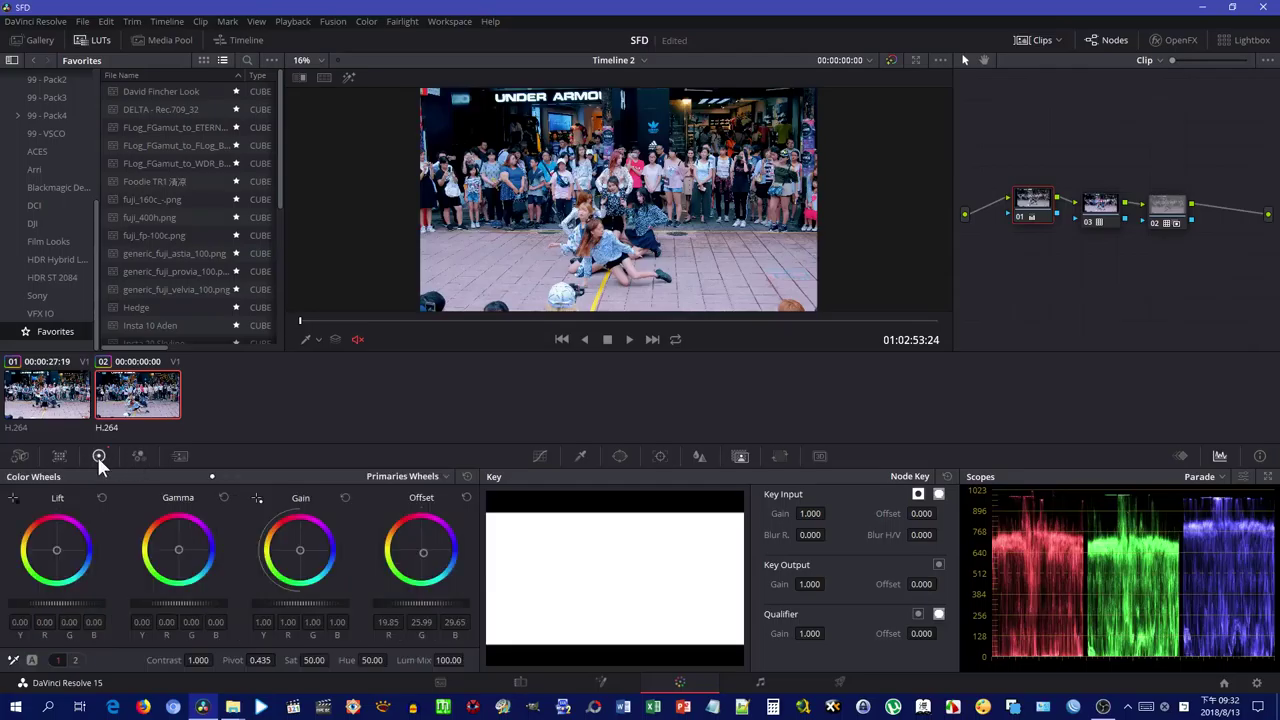
pyautogui.click(76, 398)
pyautogui.click(143, 395)
pyautogui.click(64, 396)
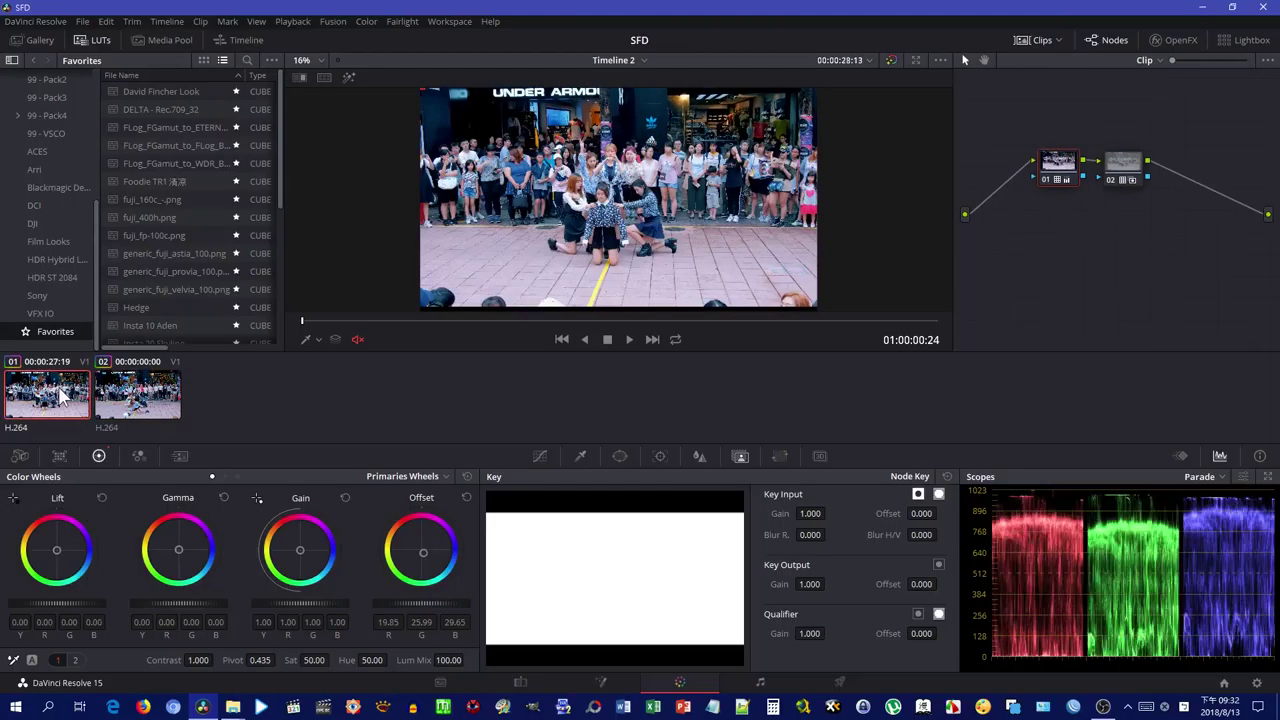
pyautogui.click(139, 399)
pyautogui.click(80, 400)
pyautogui.click(143, 400)
pyautogui.click(64, 400)
pyautogui.click(130, 400)
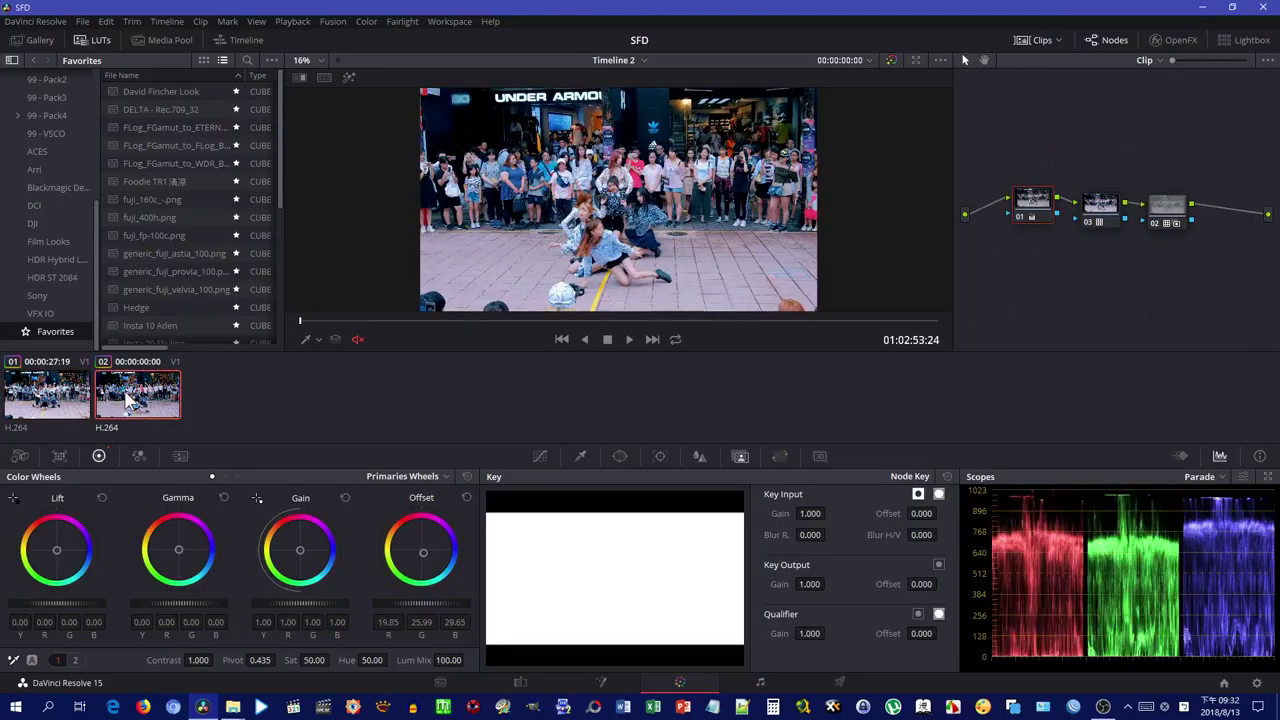
pyautogui.click(60, 405)
pyautogui.click(145, 410)
# Insert a new node between clip 02's two nodes, then return to clip 01.
pyautogui.click(57, 402)
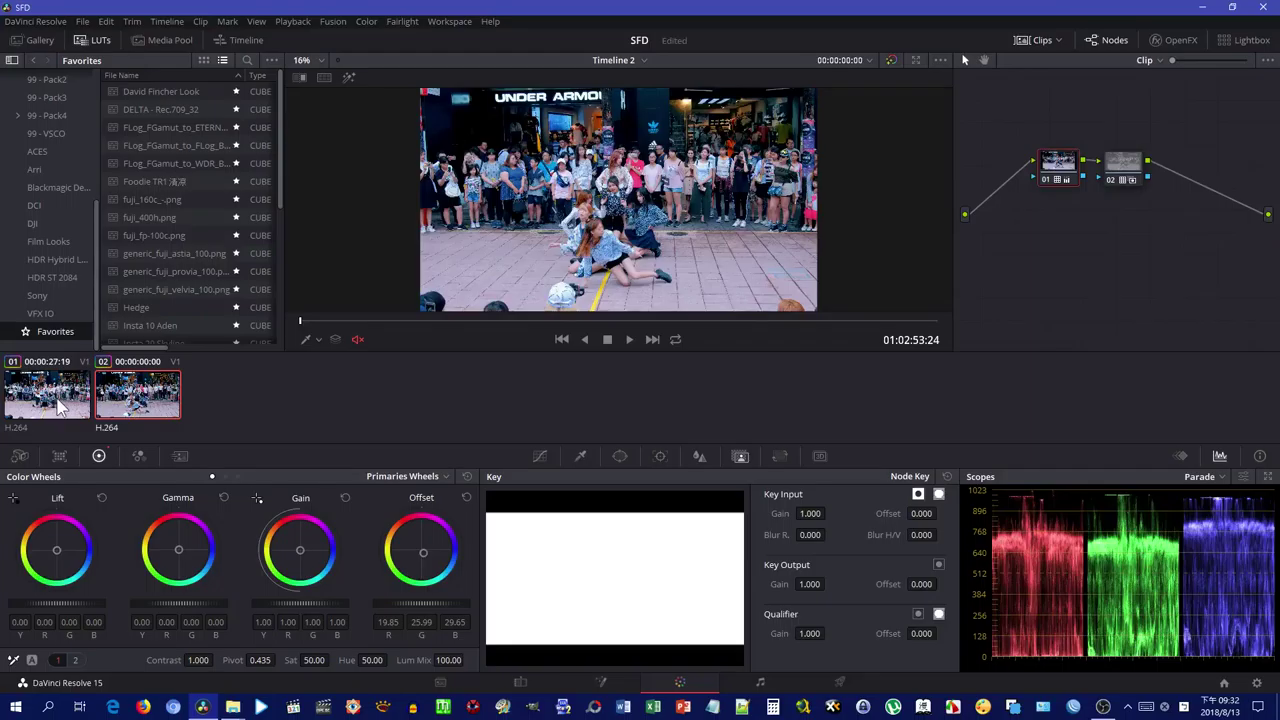
pyautogui.hotkey('ctrl', 'shift', 'z')
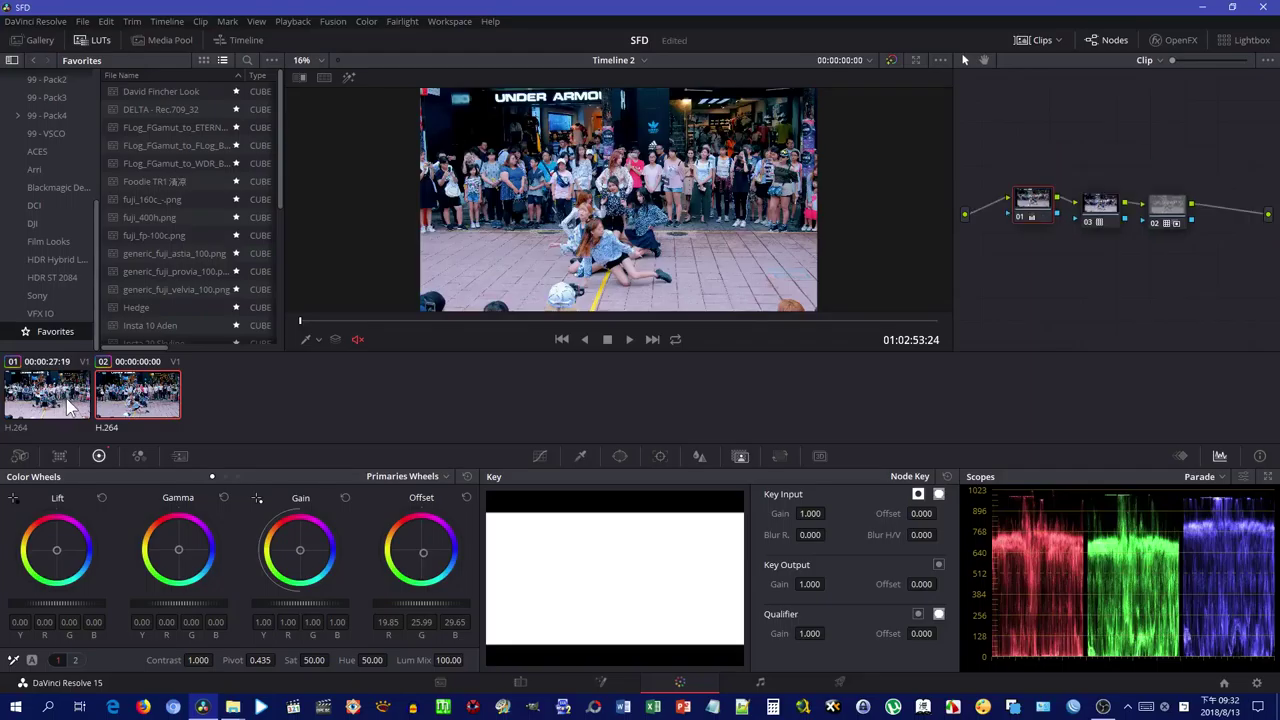
pyautogui.click(70, 405)
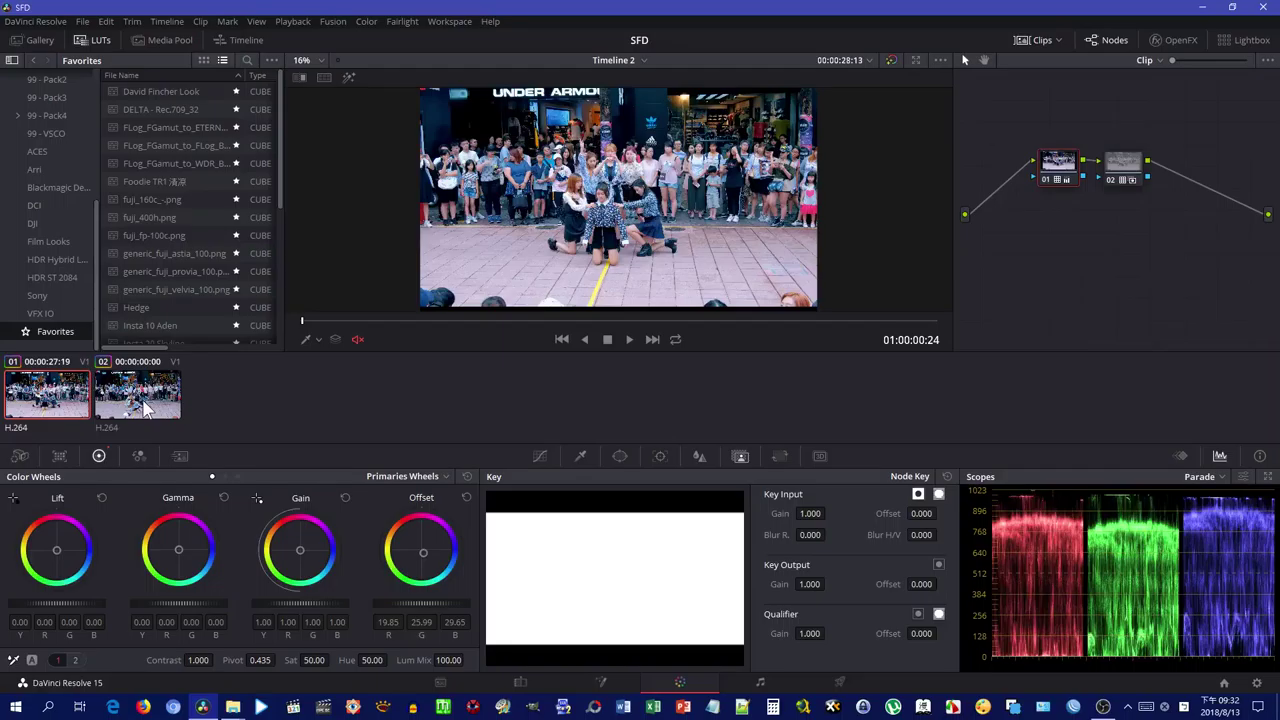
pyautogui.click(145, 408)
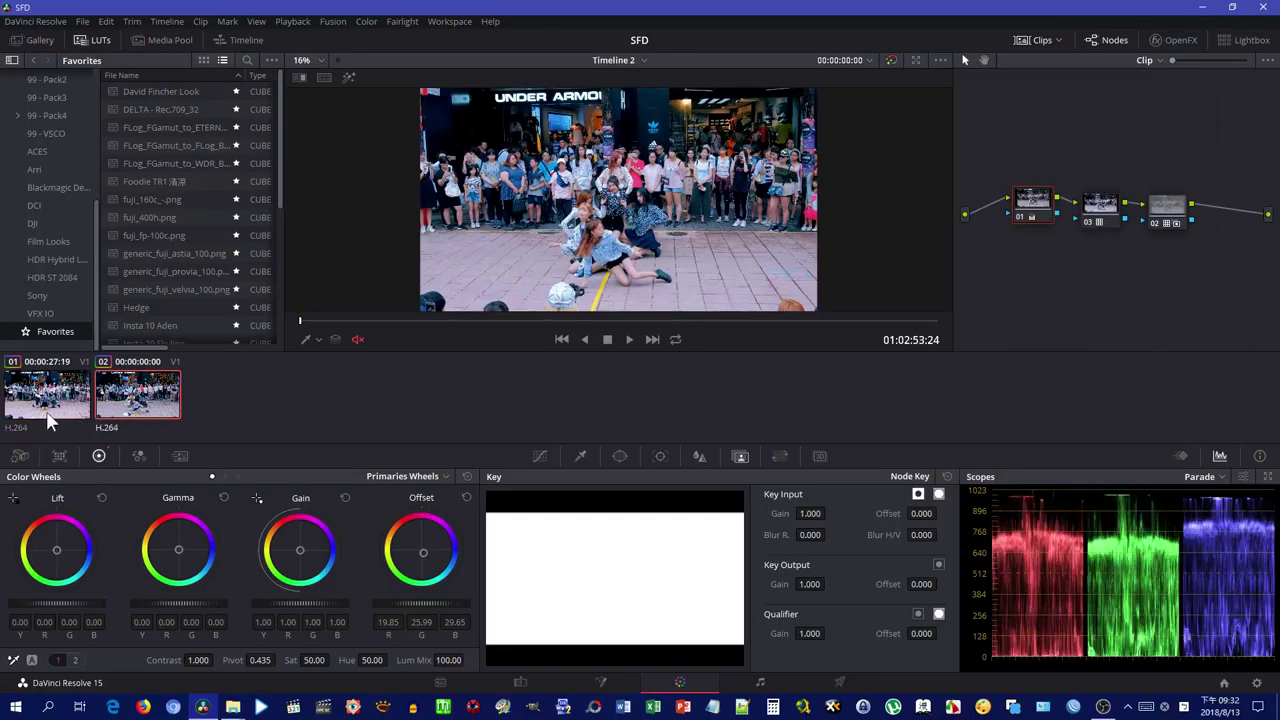
pyautogui.click(50, 420)
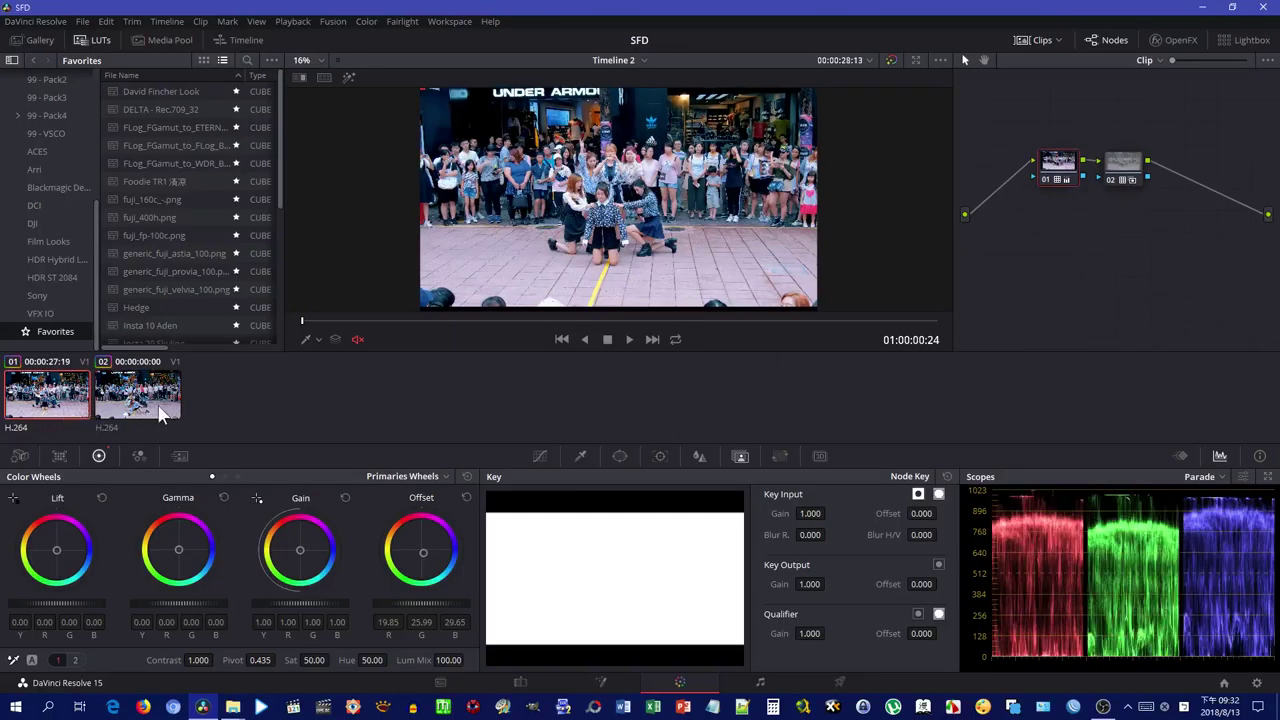
# Add serial node 03 after node 01 on clip 01 and line up nodes 01, 03 and 02.
pyautogui.hotkey('alt', 's')
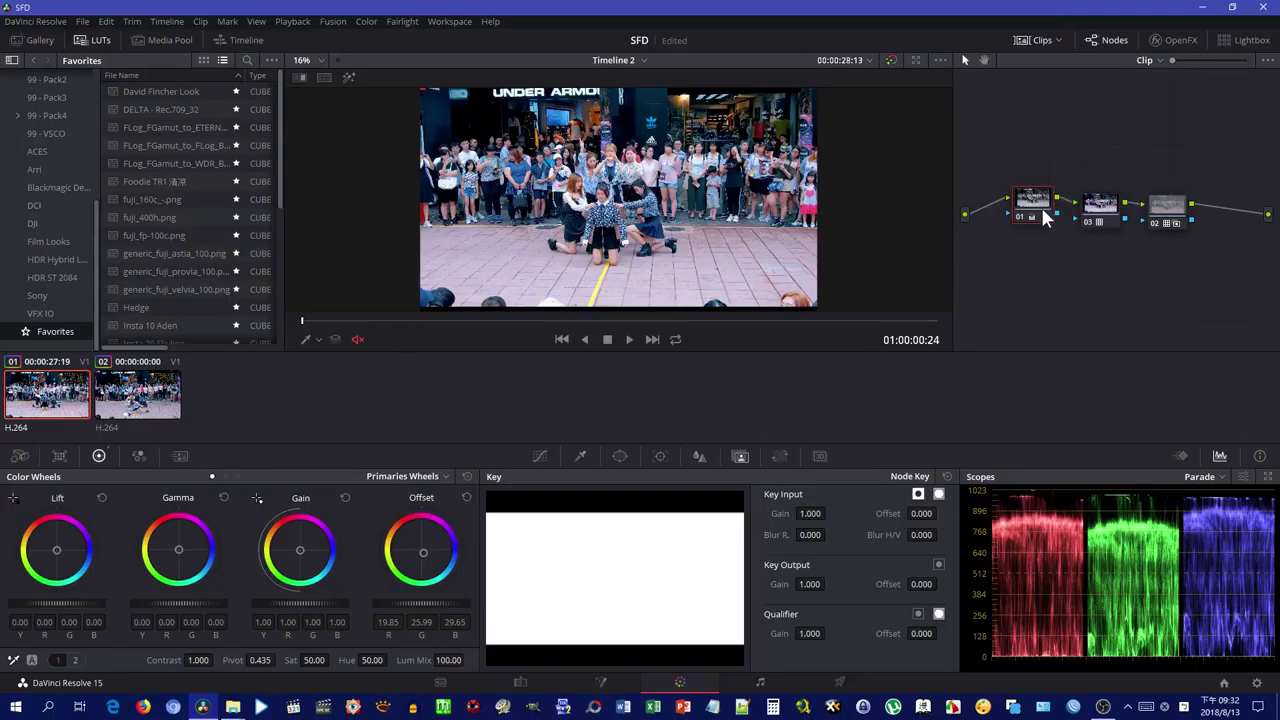
pyautogui.moveTo(1043, 210); pyautogui.dragTo(1073, 234)
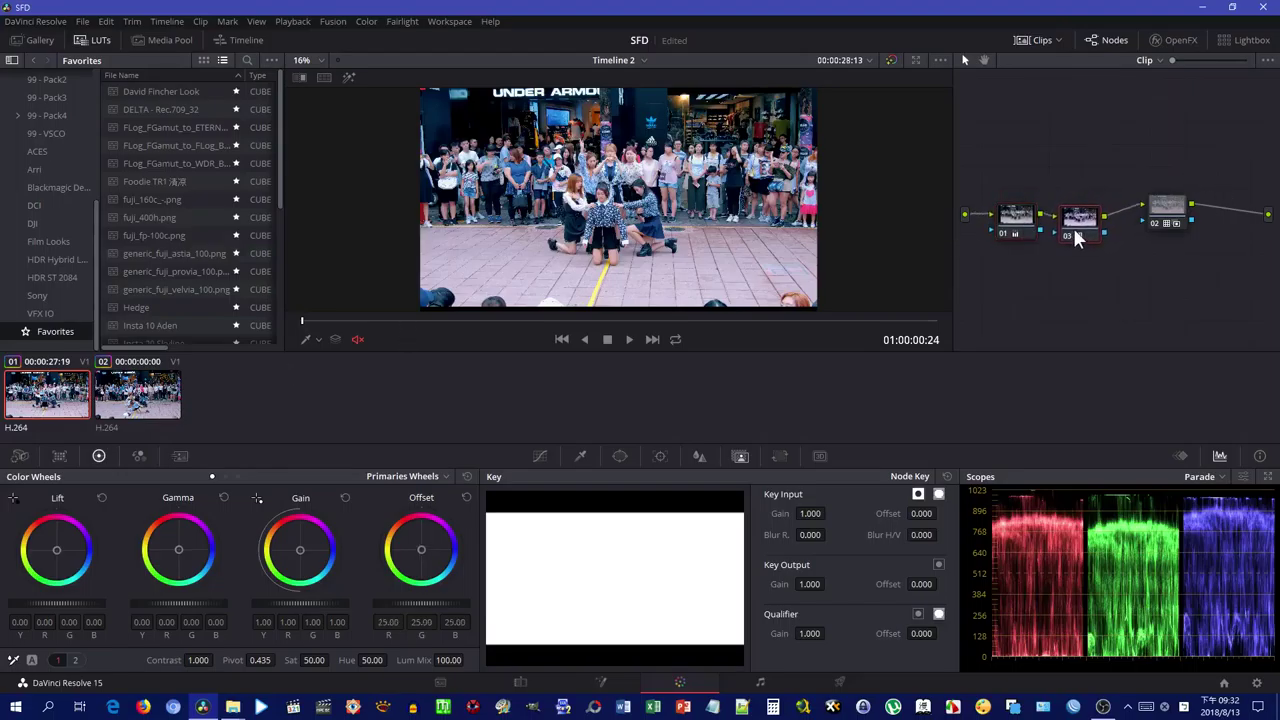
pyautogui.moveTo(1161, 218); pyautogui.dragTo(1144, 233)
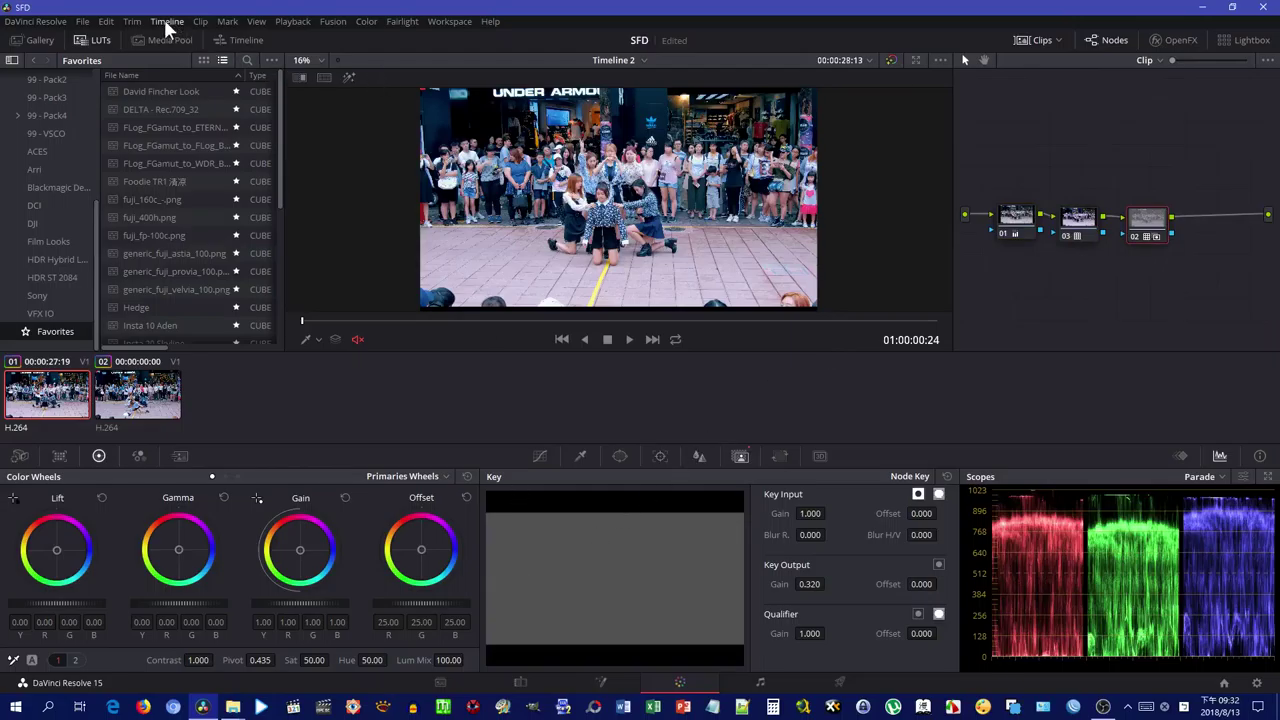
pyautogui.click(134, 22)
# Apply 2.35 letterbox output blanking from the Timeline menu.
pyautogui.moveTo(179, 14)
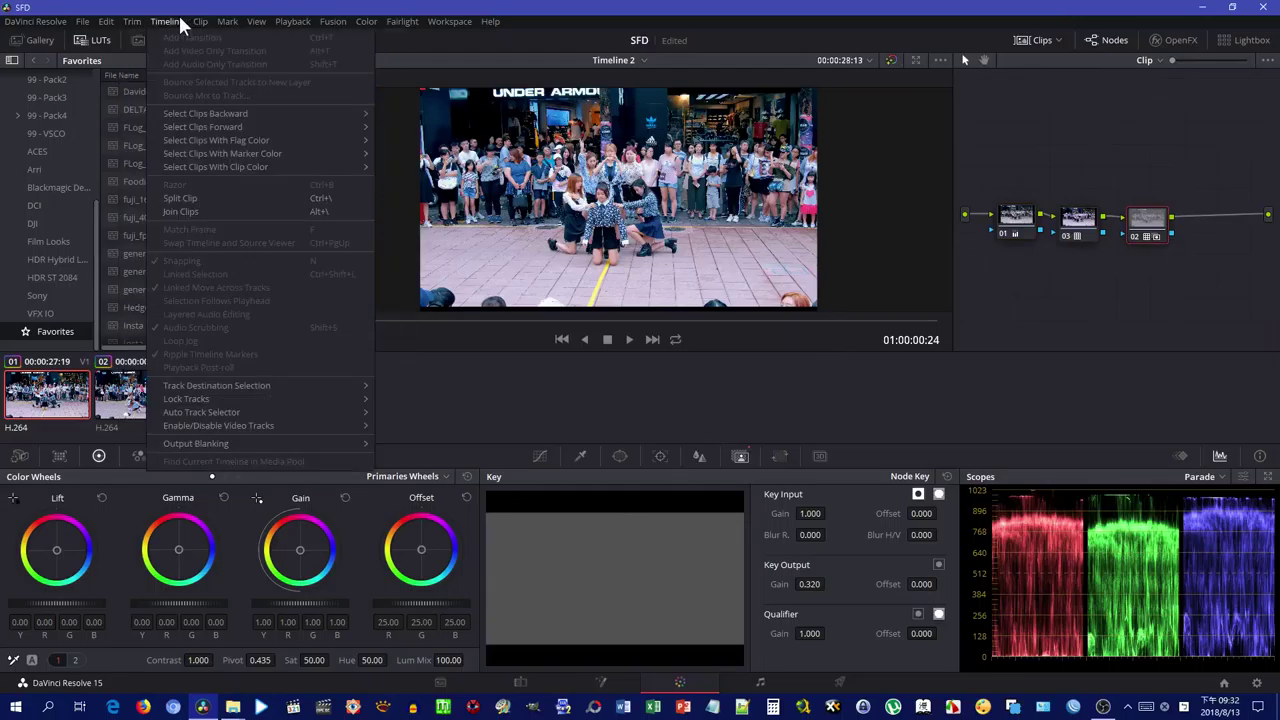
pyautogui.moveTo(315, 447)
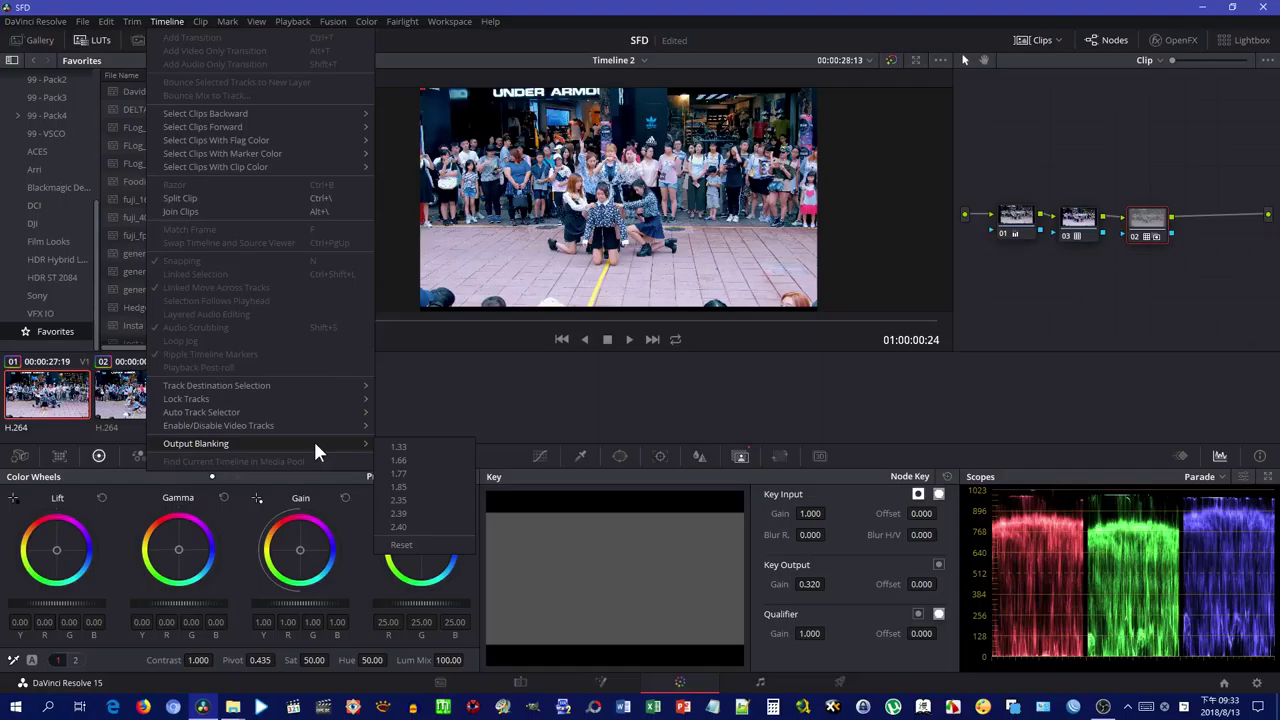
pyautogui.click(431, 499)
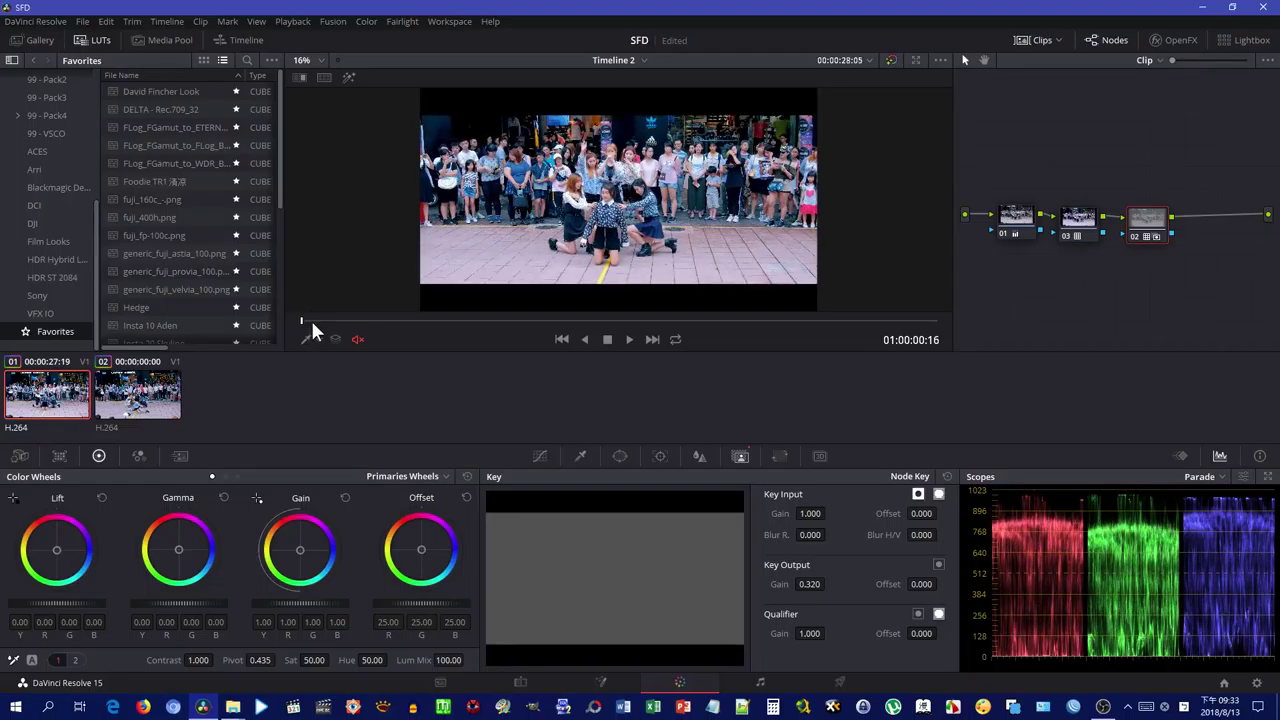
# Compare clips 01 and 02, hide the clip thumbnails and cue a dancing moment in clip 01.
pyautogui.click(138, 400)
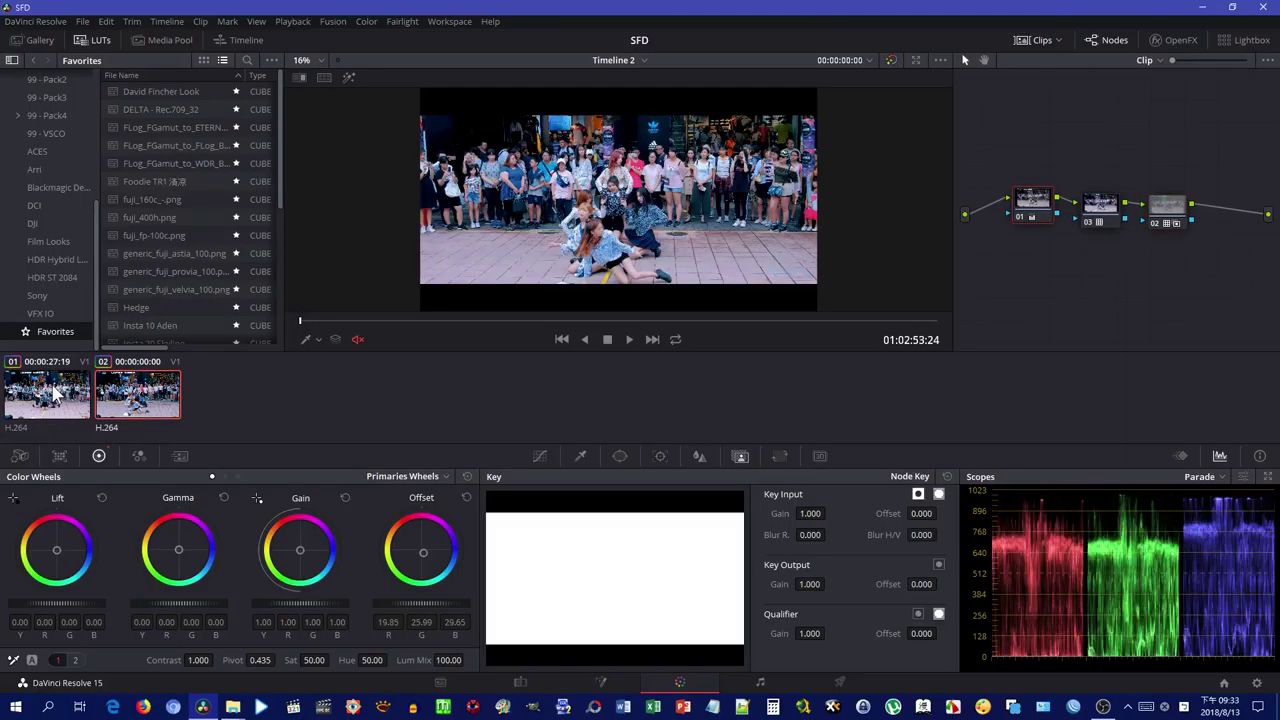
pyautogui.click(55, 395)
pyautogui.click(160, 396)
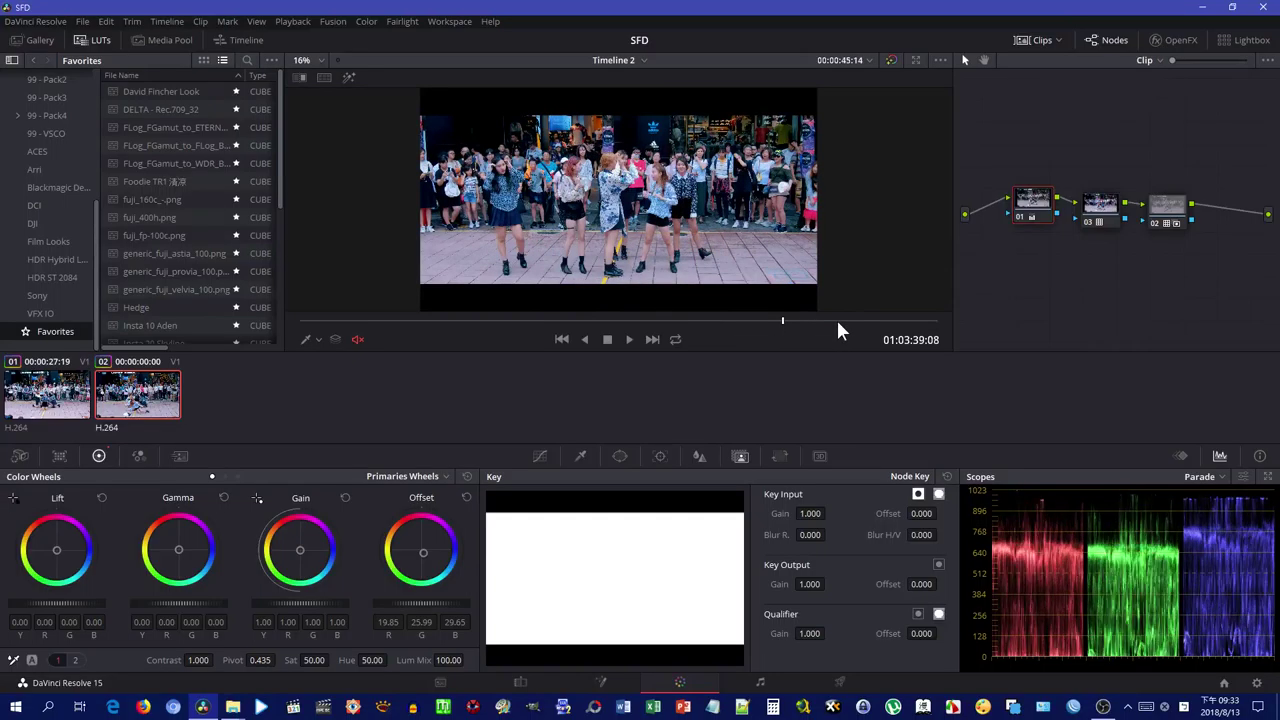
pyautogui.click(908, 322)
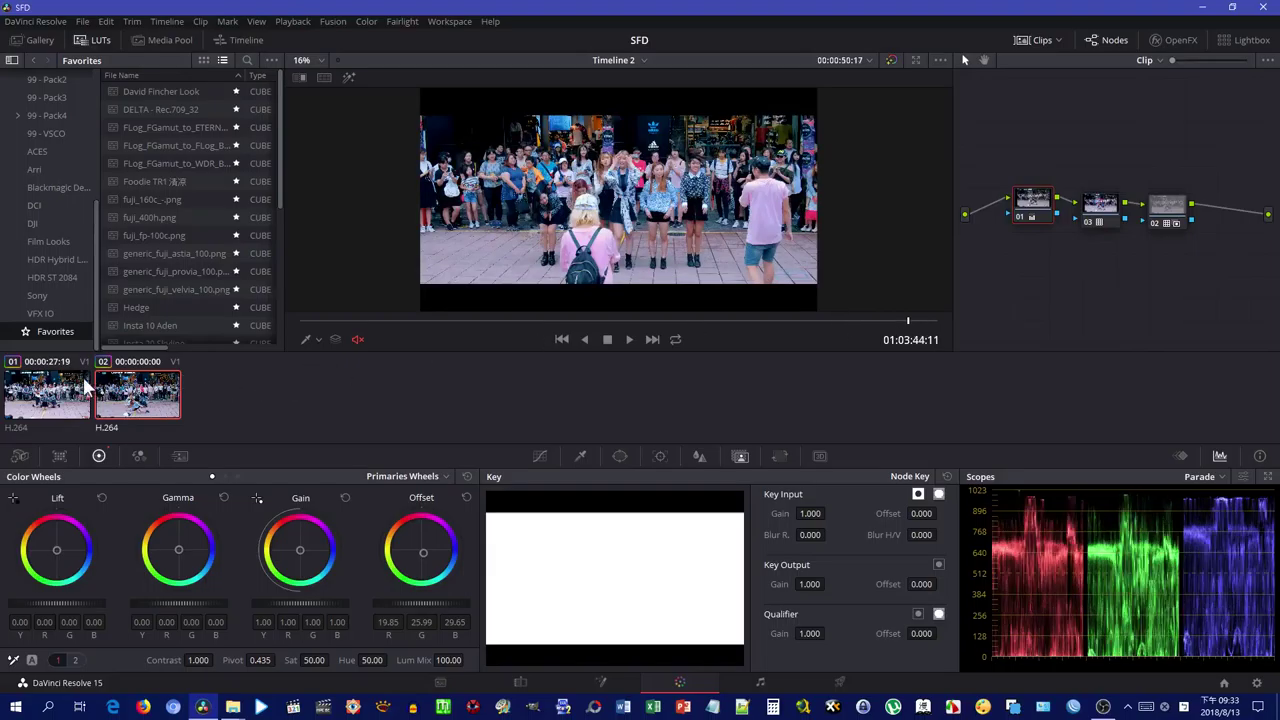
pyautogui.click(70, 390)
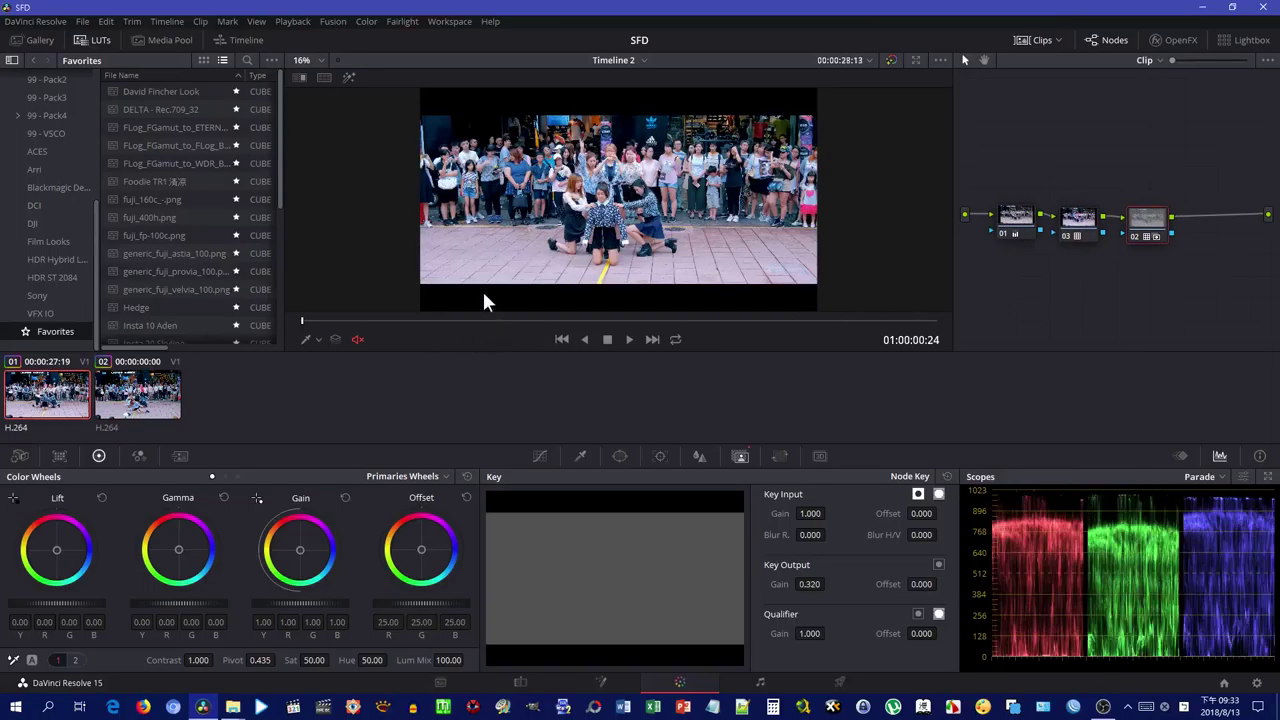
pyautogui.click(1040, 41)
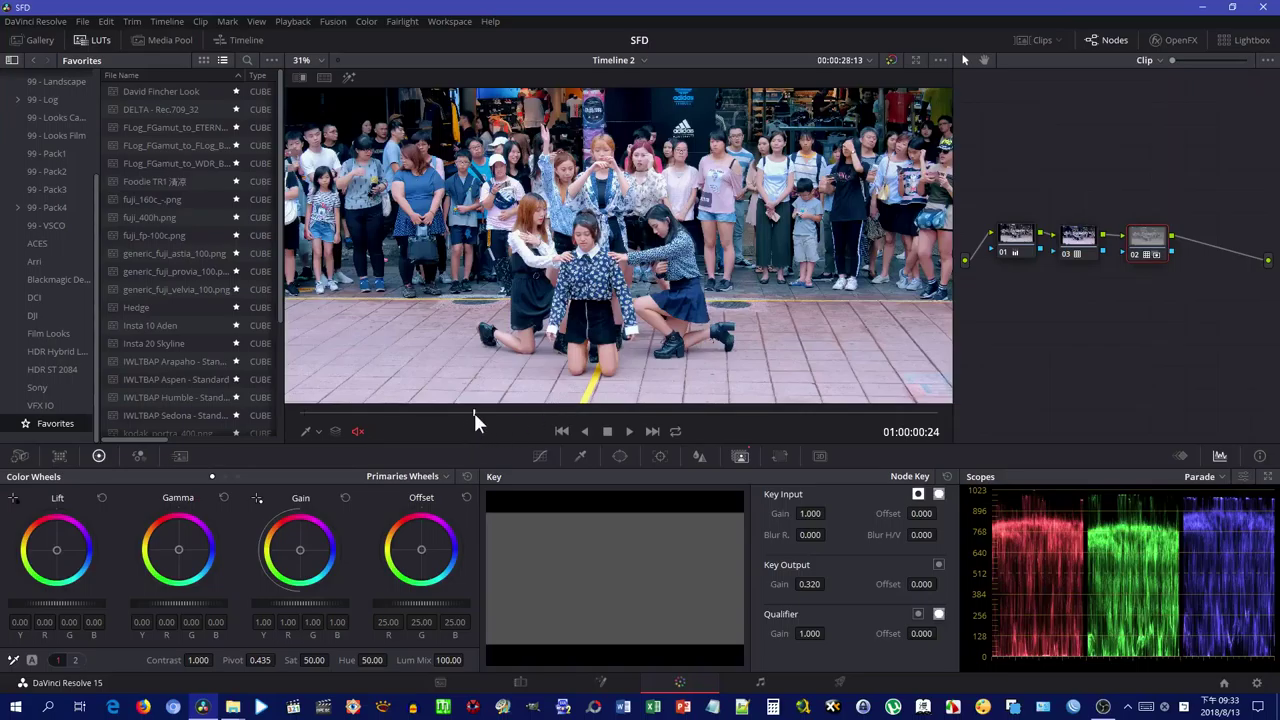
pyautogui.click(474, 410)
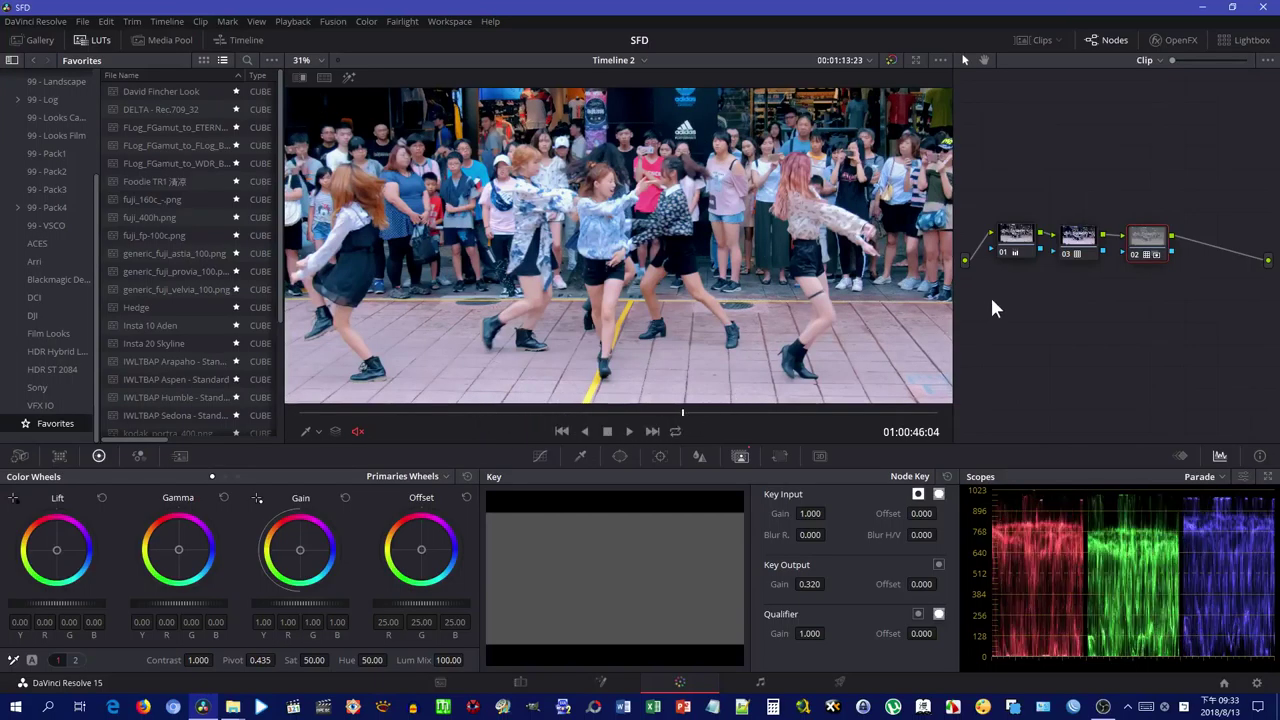
# On clip 01's node 01, reset then restore the Offset and raise Tint to 28.50.
pyautogui.click(1015, 240)
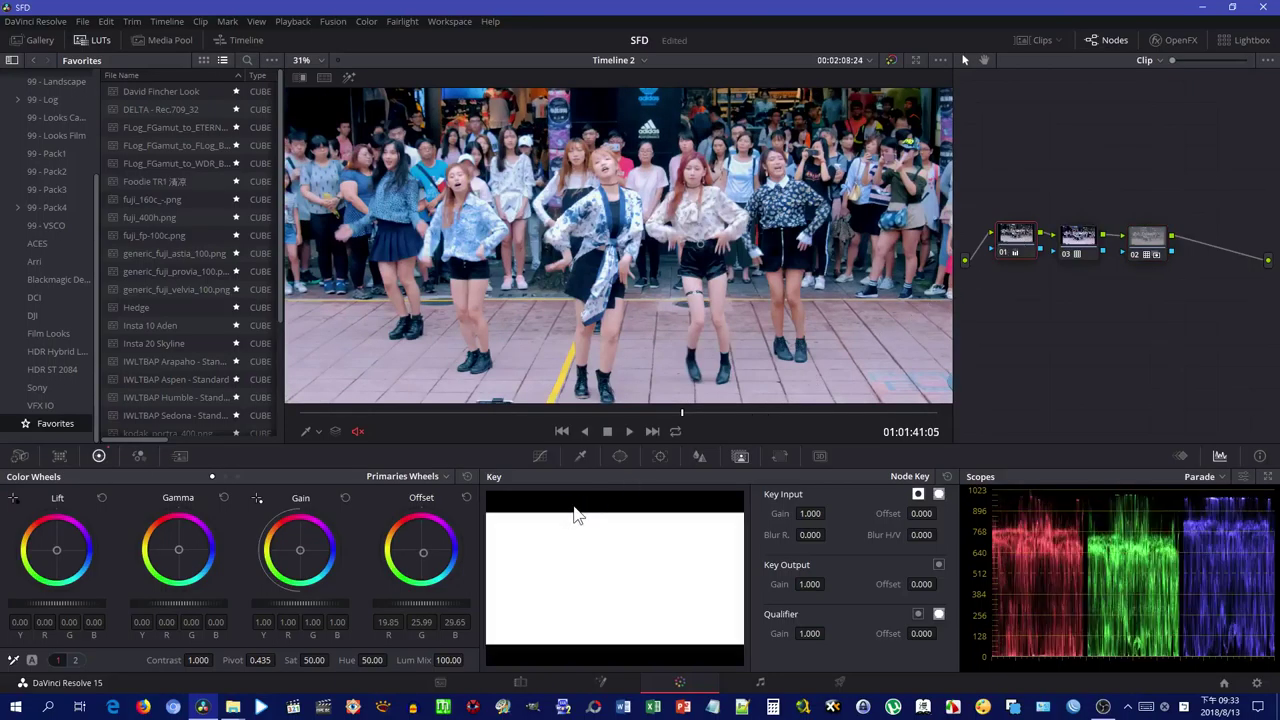
pyautogui.click(467, 497)
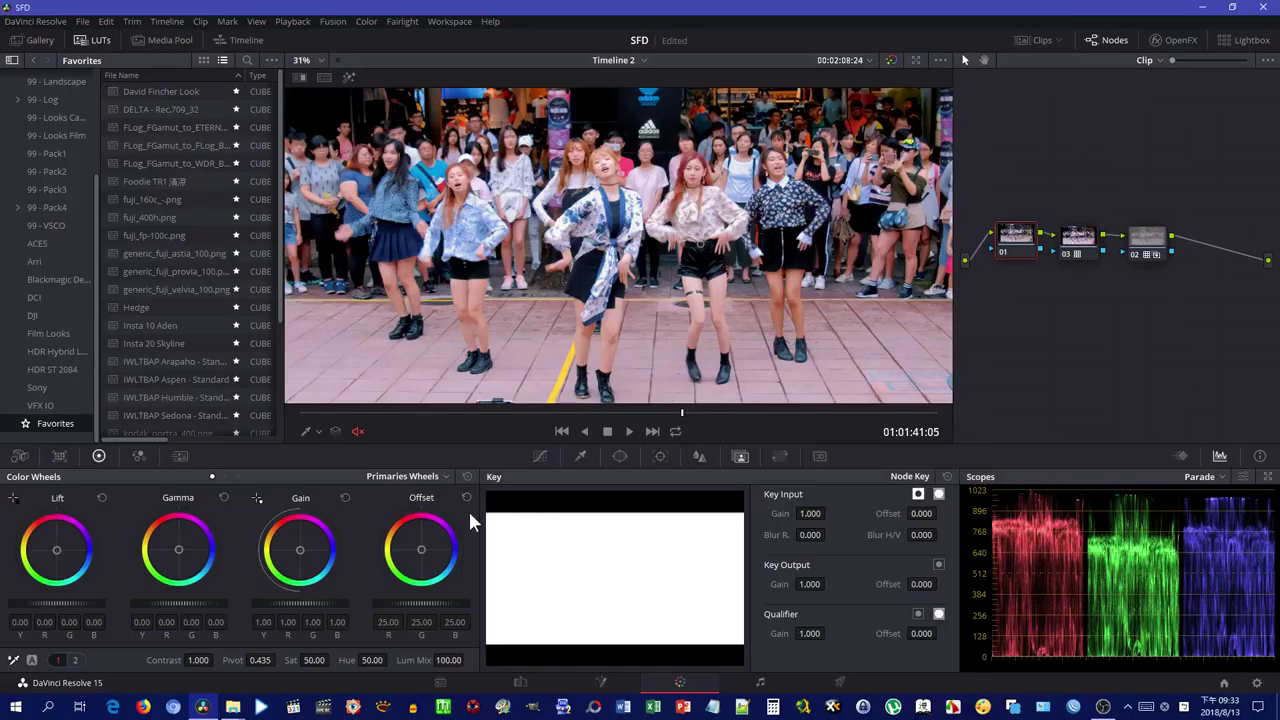
pyautogui.hotkey('ctrl', 'z')
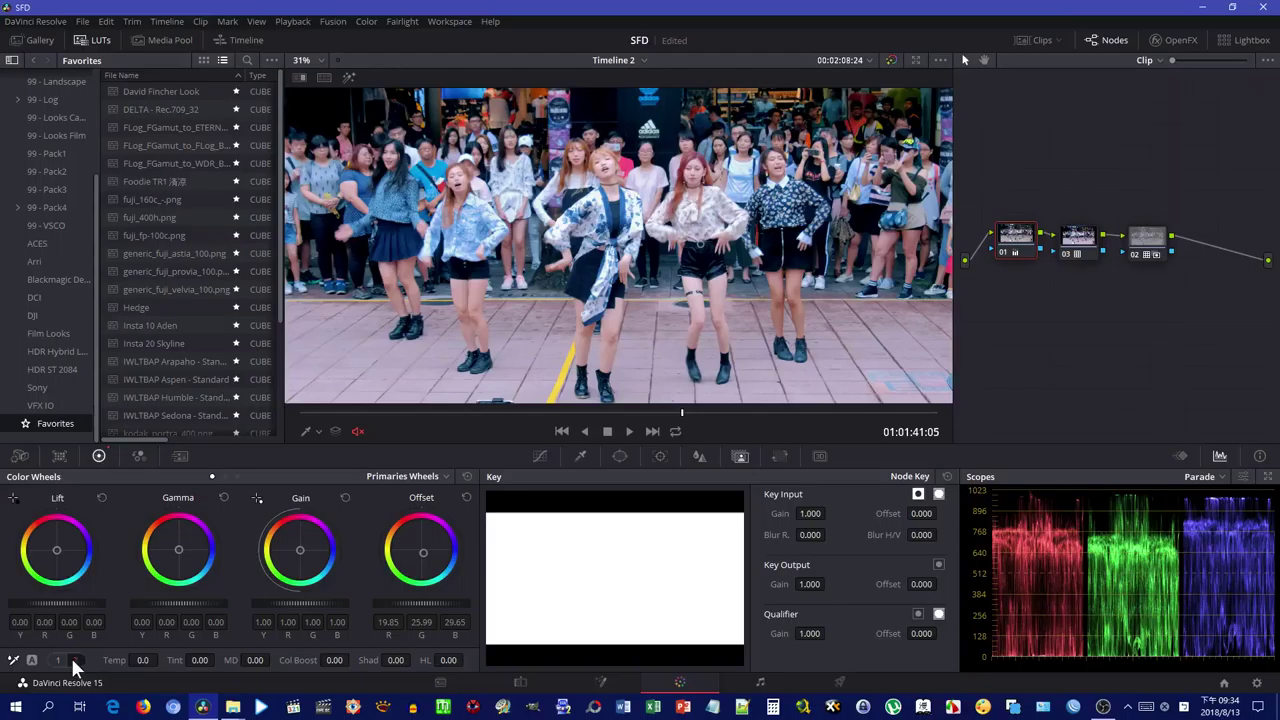
pyautogui.moveTo(199, 660); pyautogui.dragTo(218, 660)
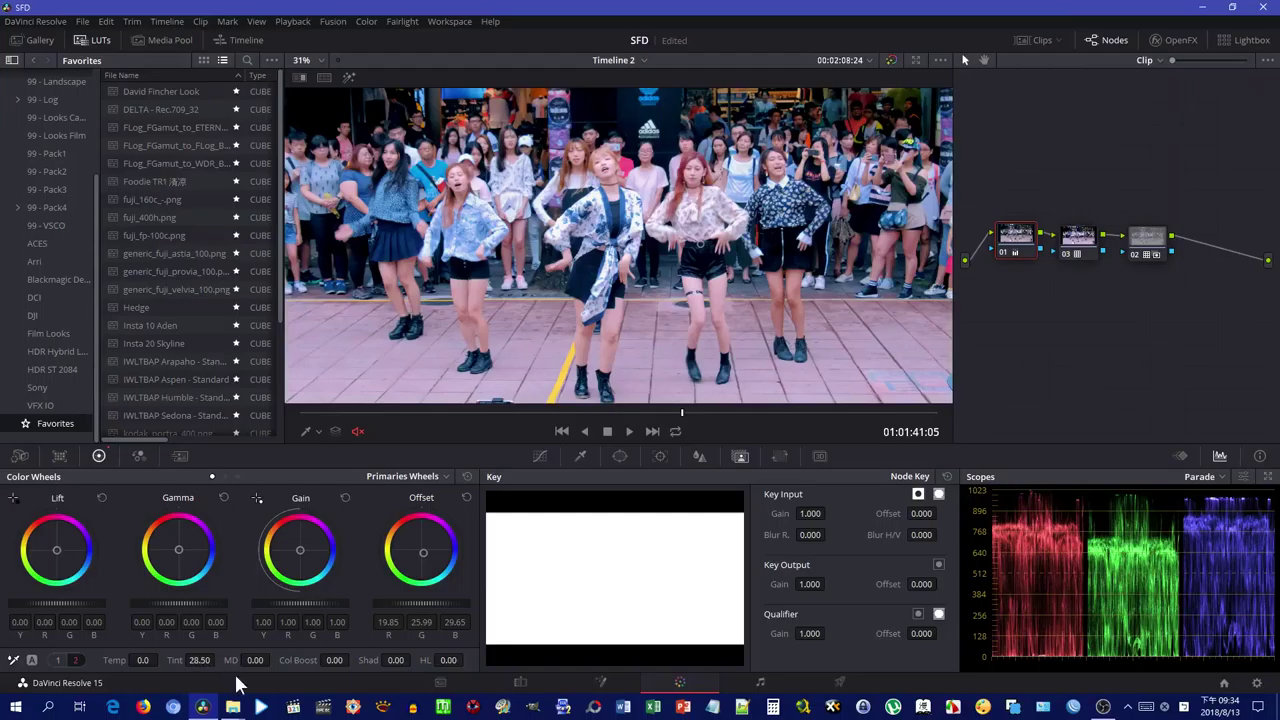
# Undo the Tint back to 0.00, then reset and restore the Offset in Bars view.
pyautogui.hotkey('ctrl', 'z')
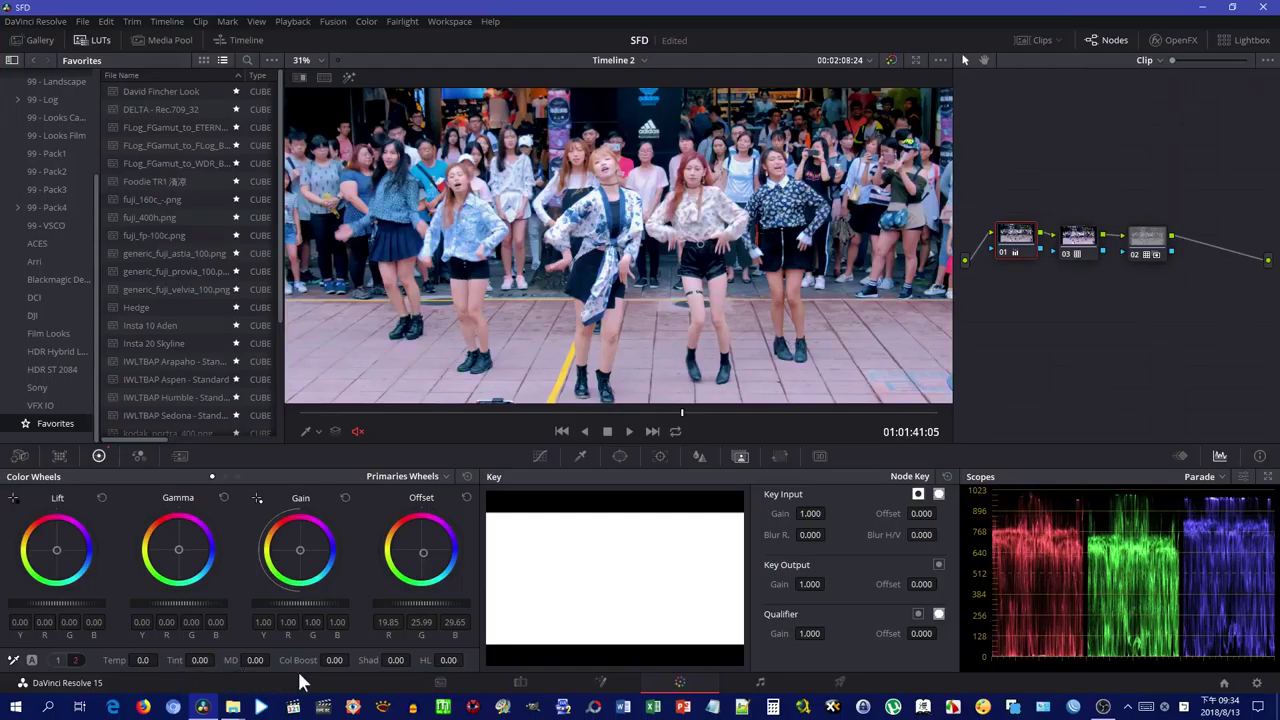
pyautogui.click(225, 477)
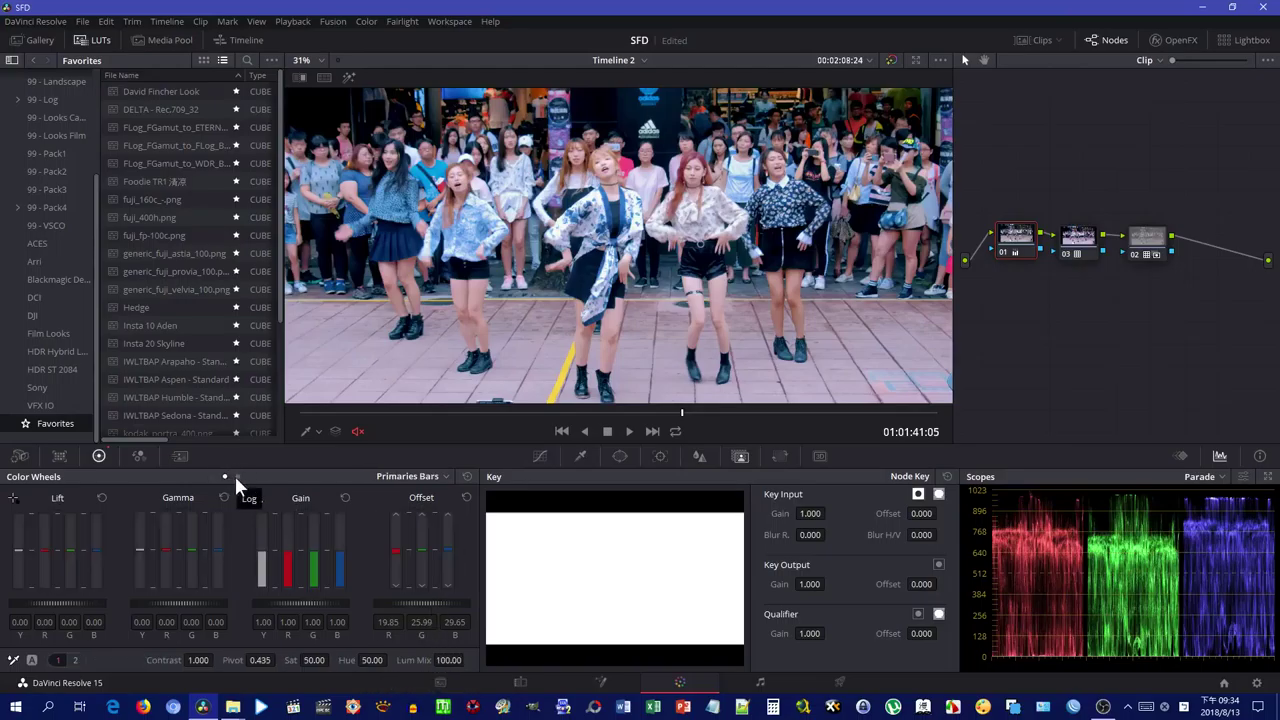
pyautogui.click(466, 498)
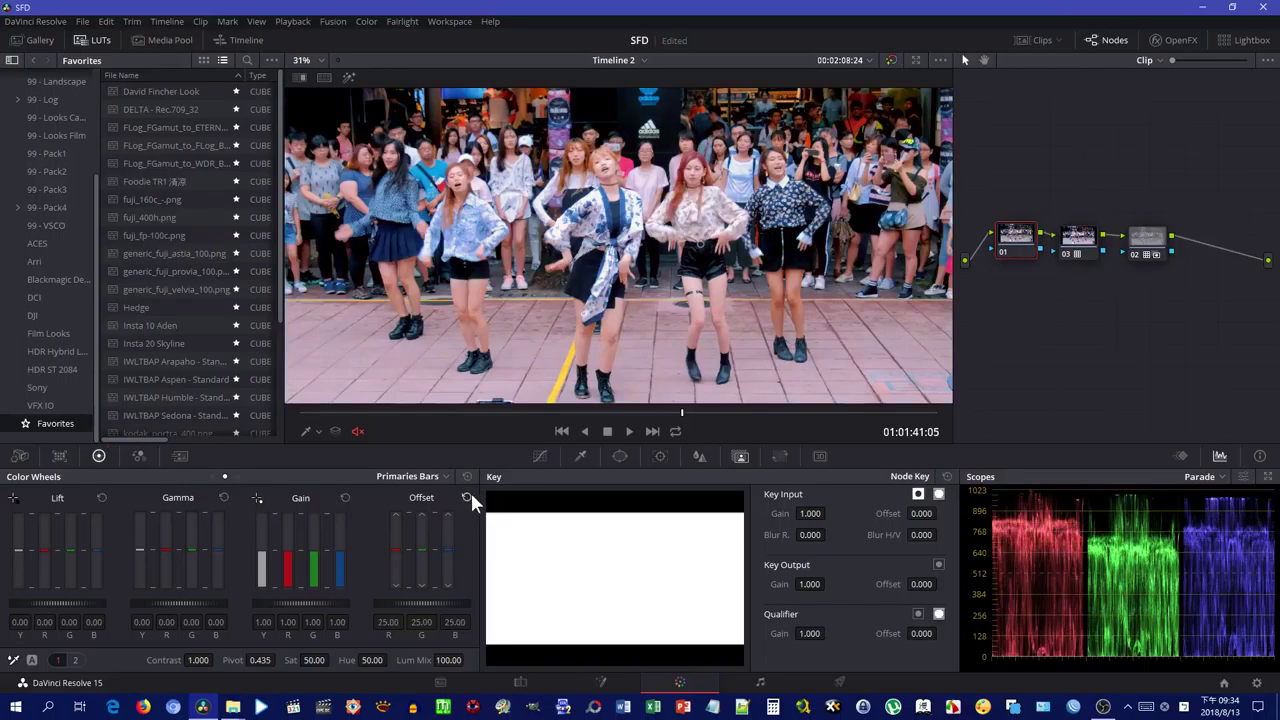
pyautogui.hotkey('ctrl', 'z')
# Reset and restore Offset 19.85/25.99/29.65 in Log view, then return to Primaries Wheels.
pyautogui.click(239, 476)
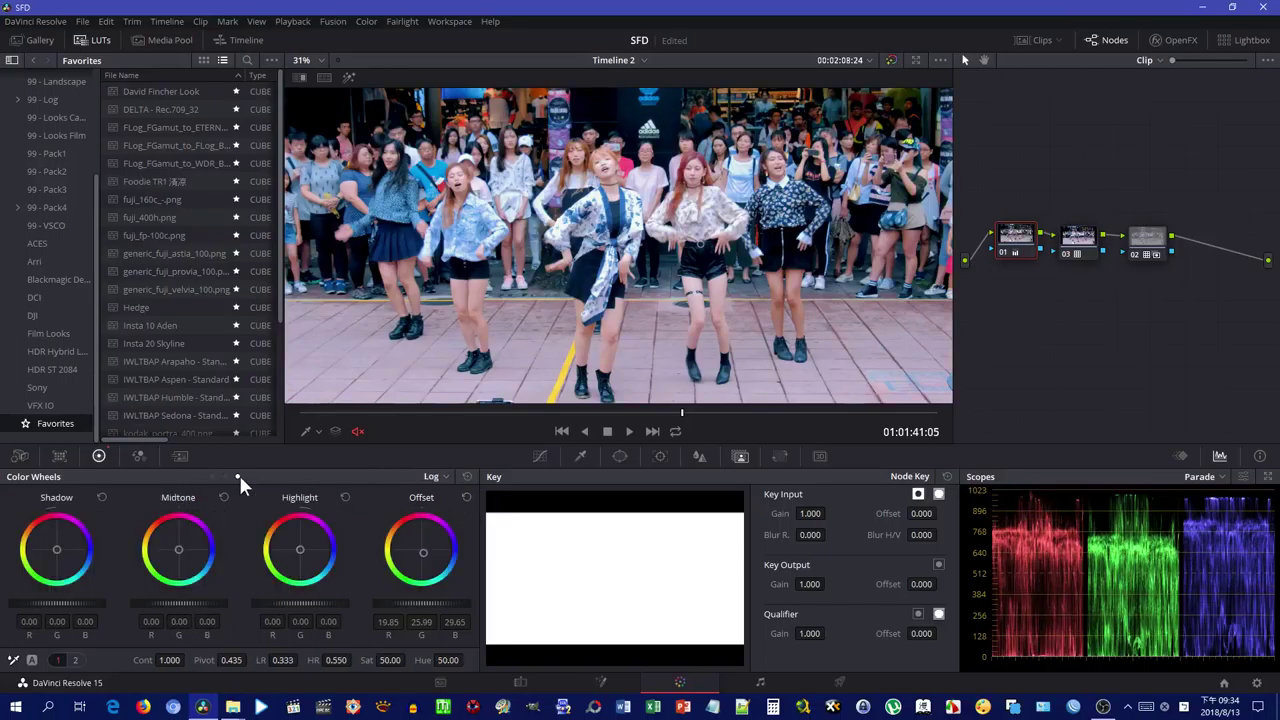
pyautogui.click(469, 498)
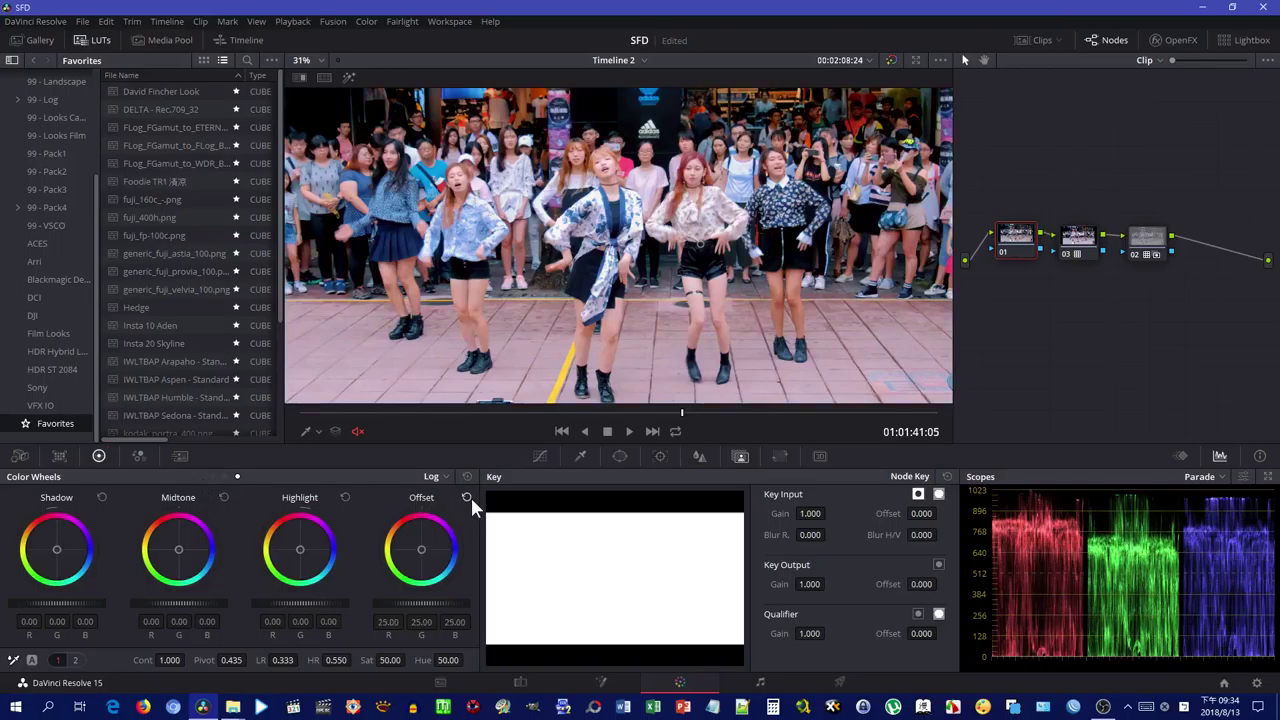
pyautogui.hotkey('ctrl', 'z')
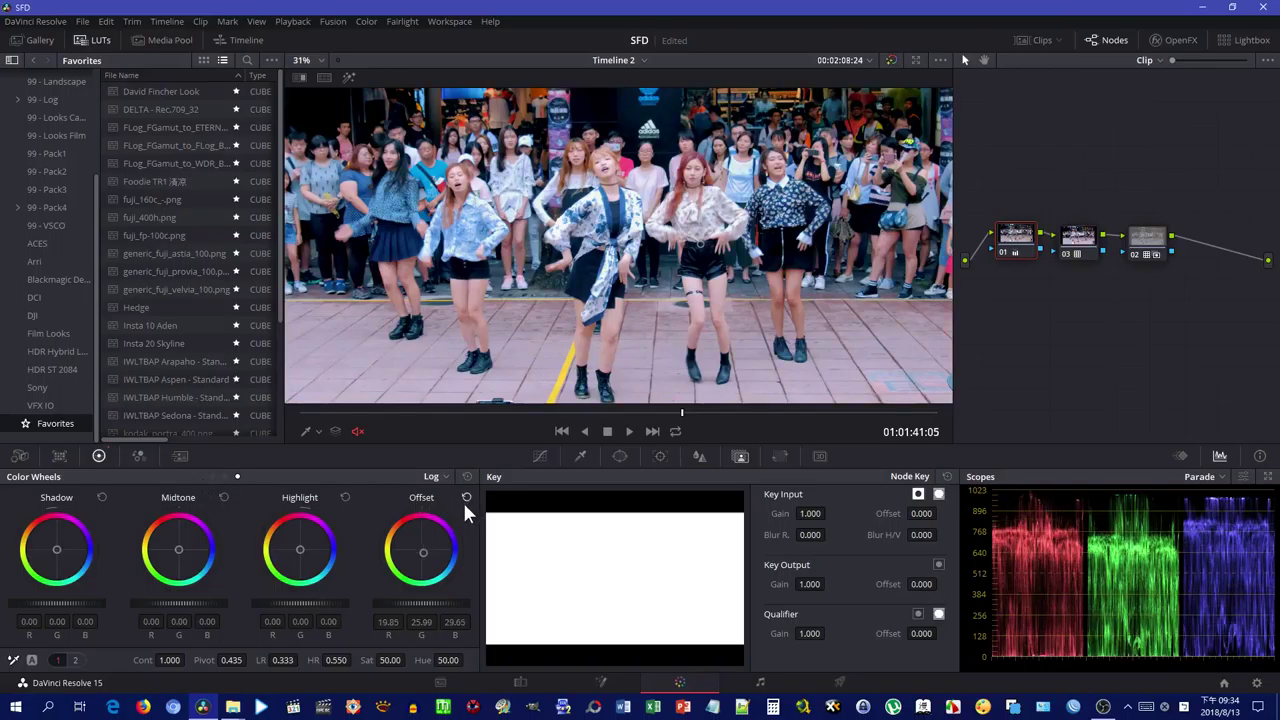
pyautogui.click(212, 477)
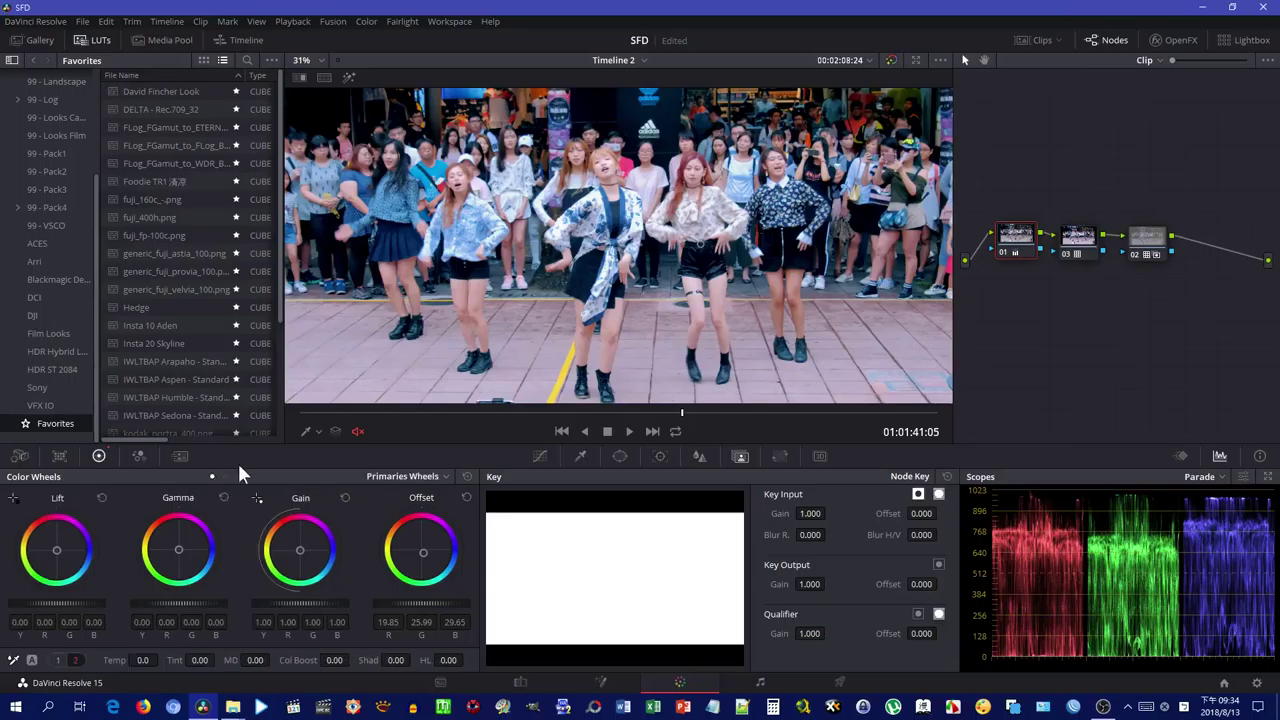
pyautogui.scroll(-1, 818, 285)
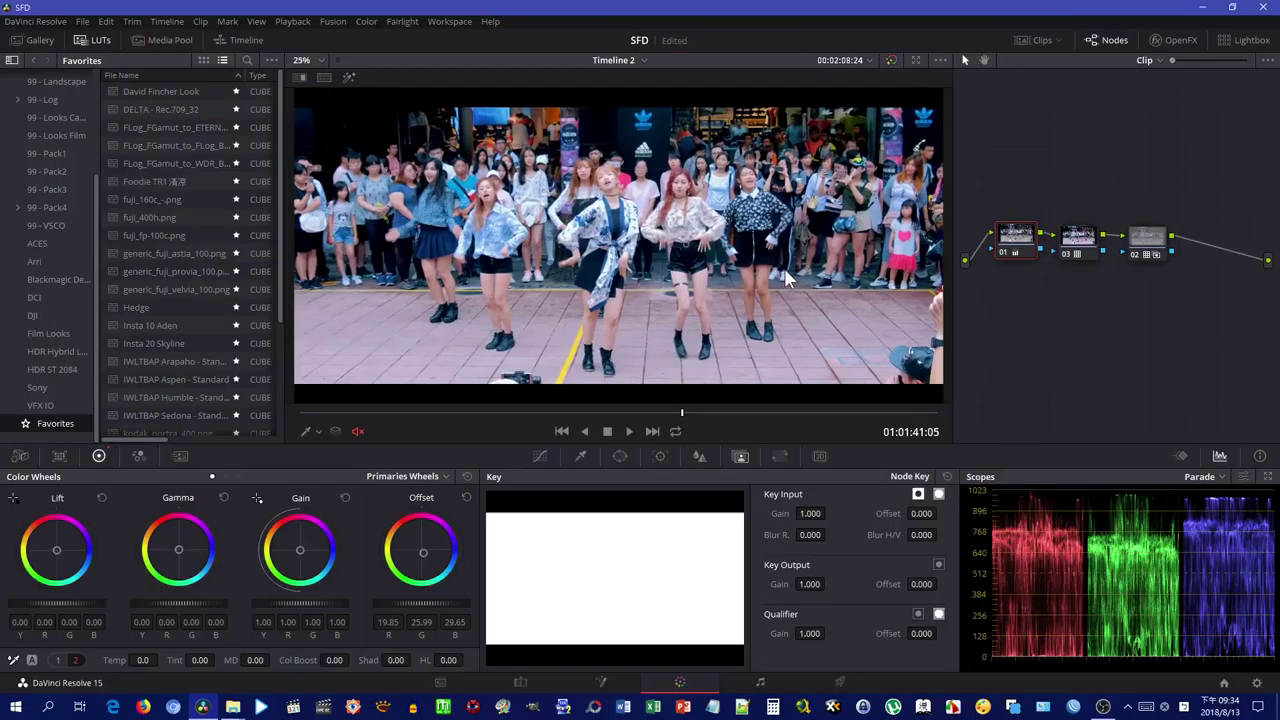
# Select node 03 and browse its favourite LUTs without applying one.
pyautogui.click(1076, 243)
pyautogui.rightClick(1077, 243)
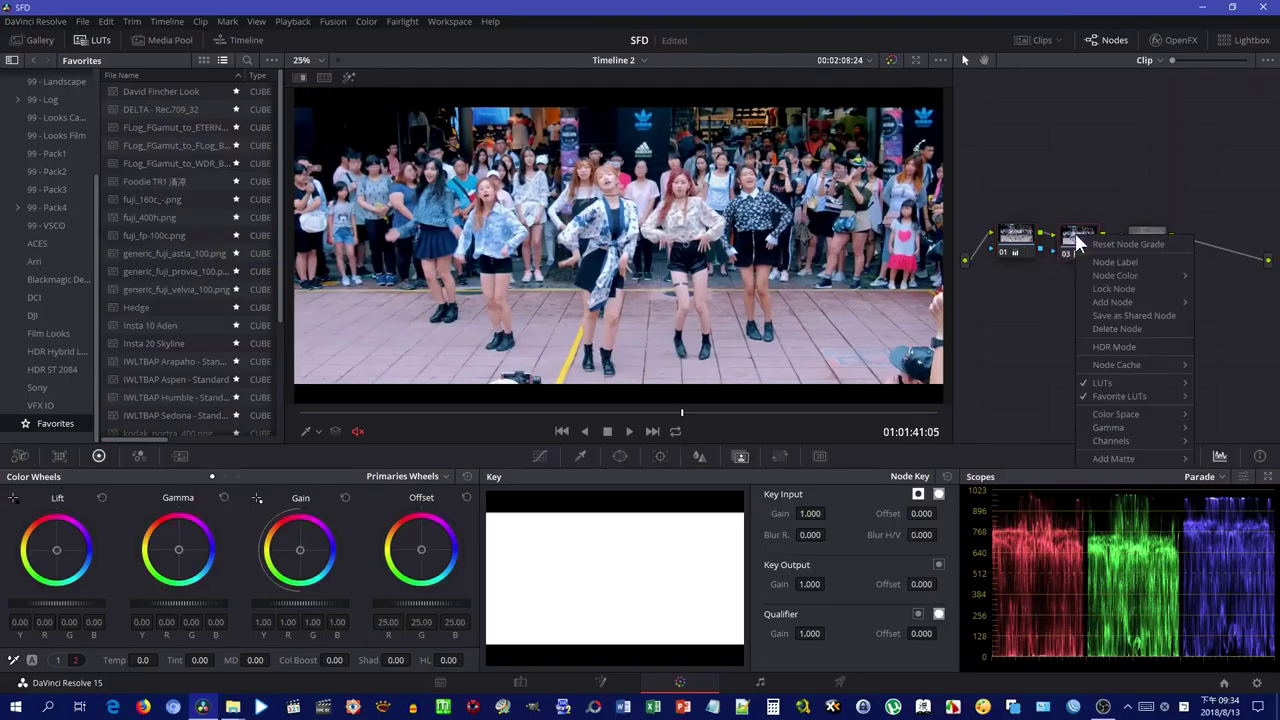
pyautogui.moveTo(1116, 399)
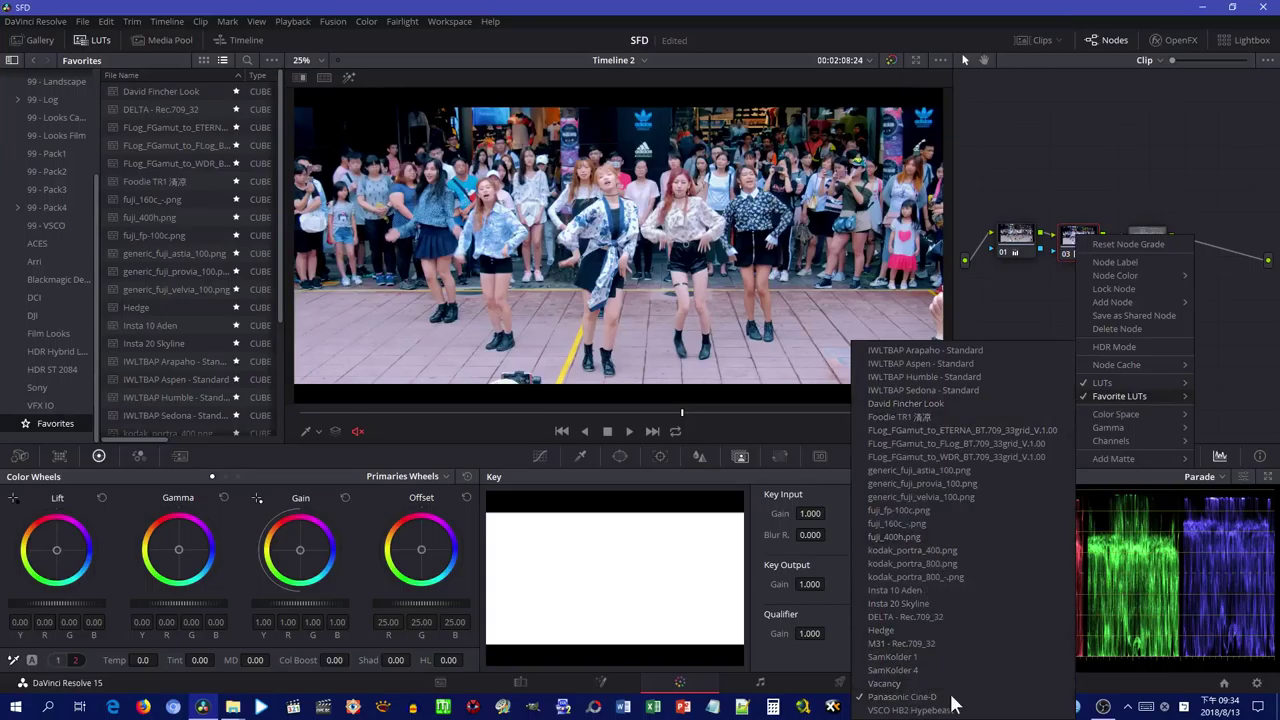
pyautogui.click(1070, 245)
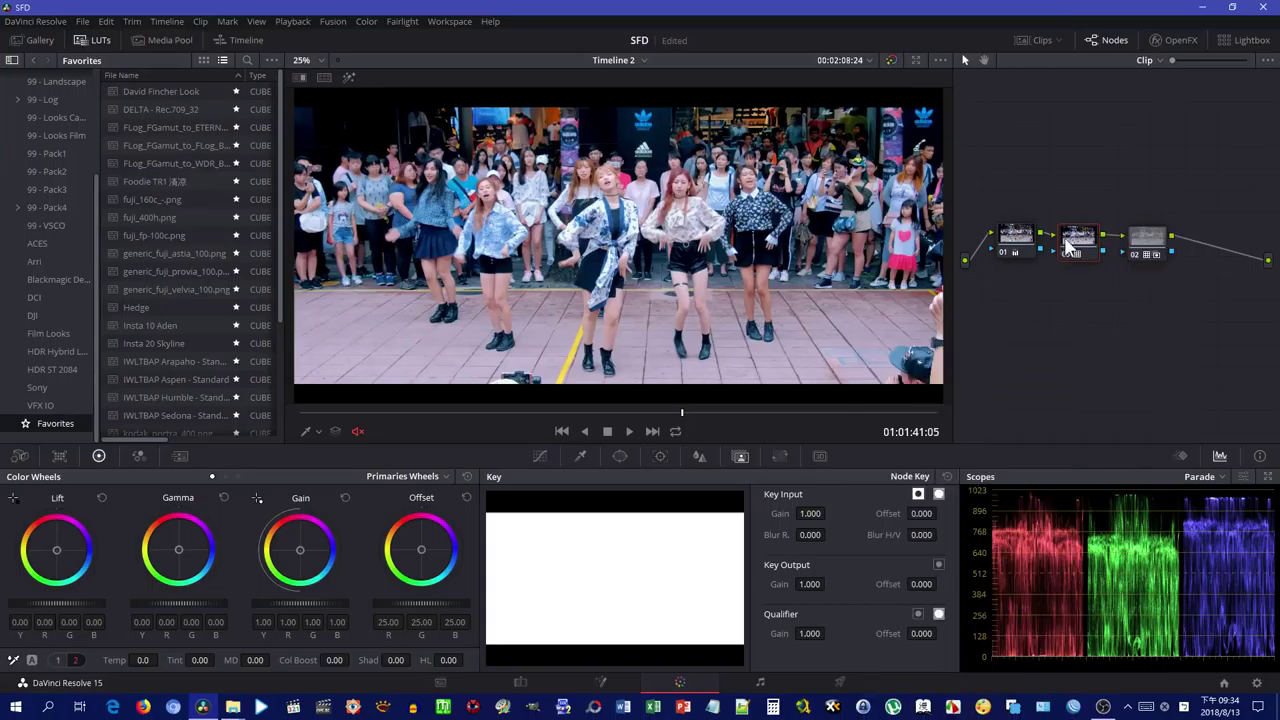
# Label node 03 'Pana cine-D', leaving its node colour unchanged.
pyautogui.rightClick(1078, 238)
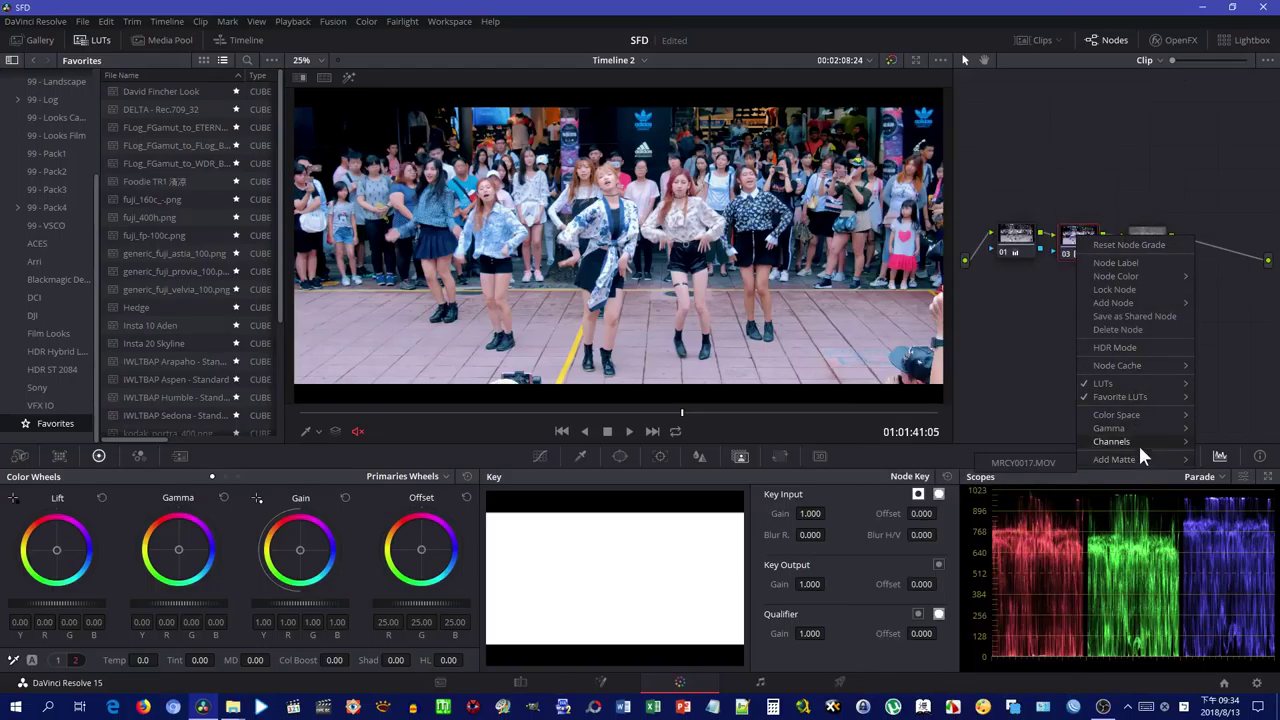
pyautogui.rightClick(1063, 235)
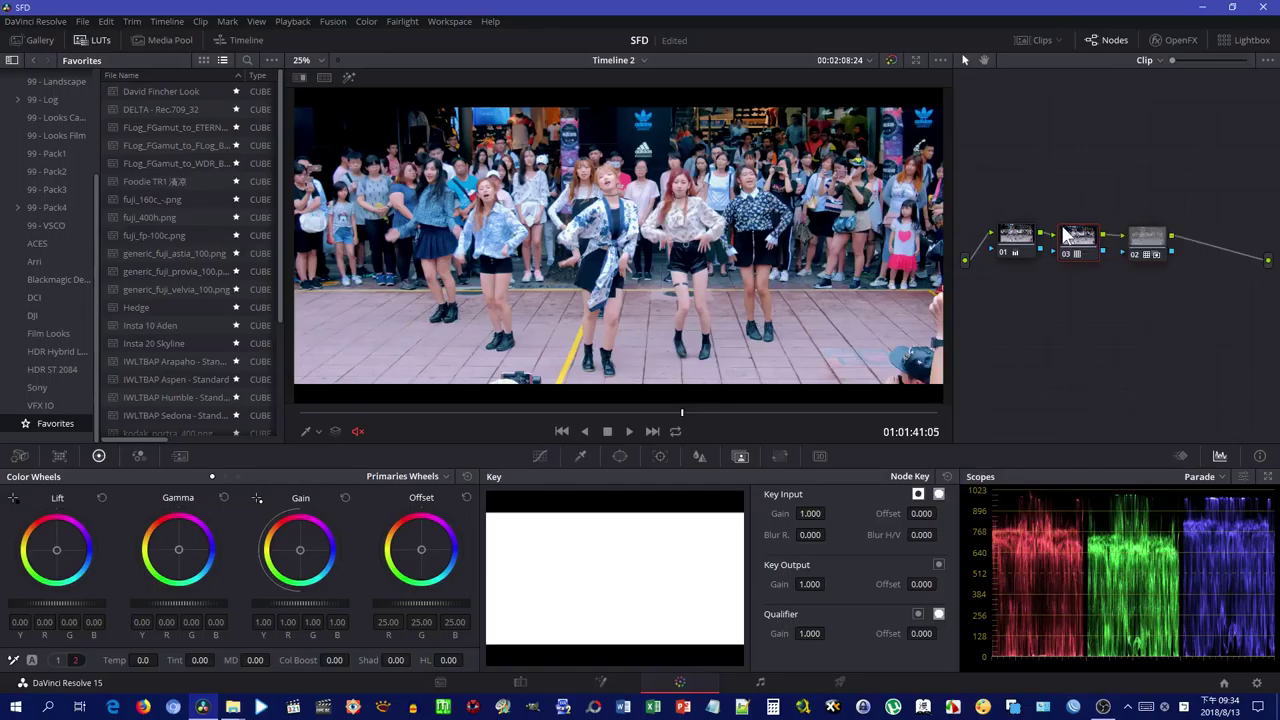
pyautogui.moveTo(1118, 267)
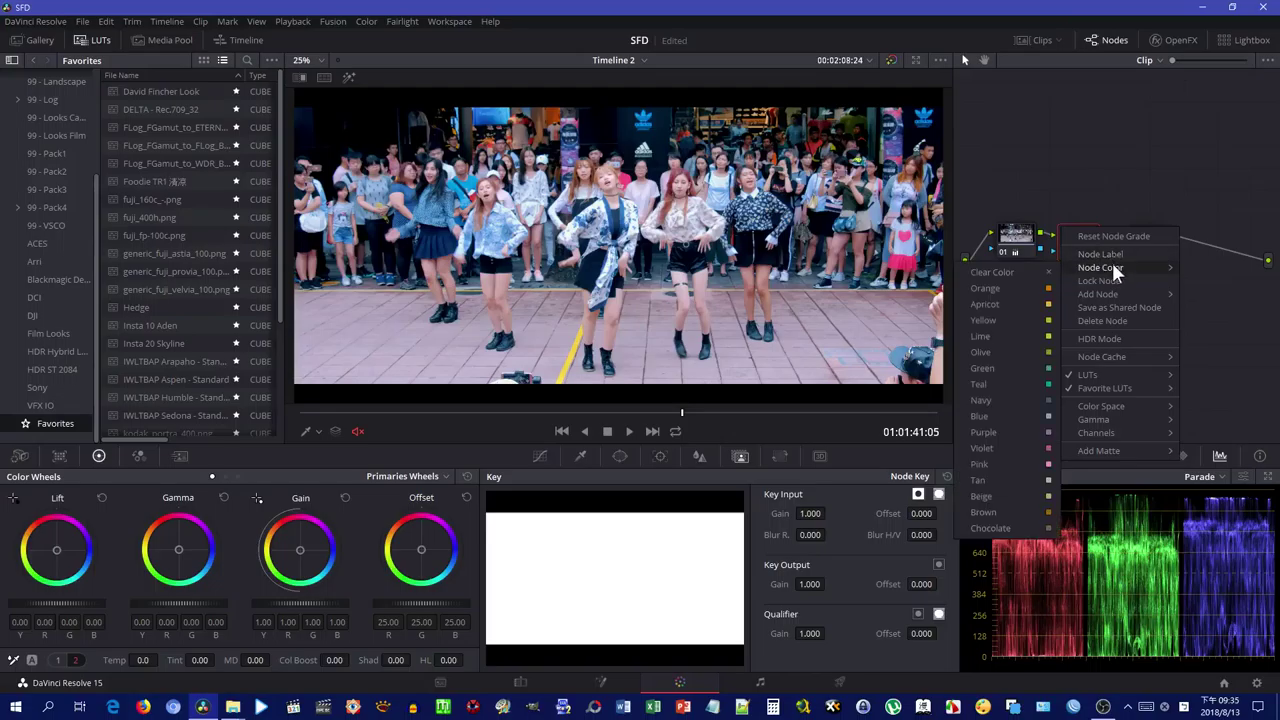
pyautogui.click(1025, 276)
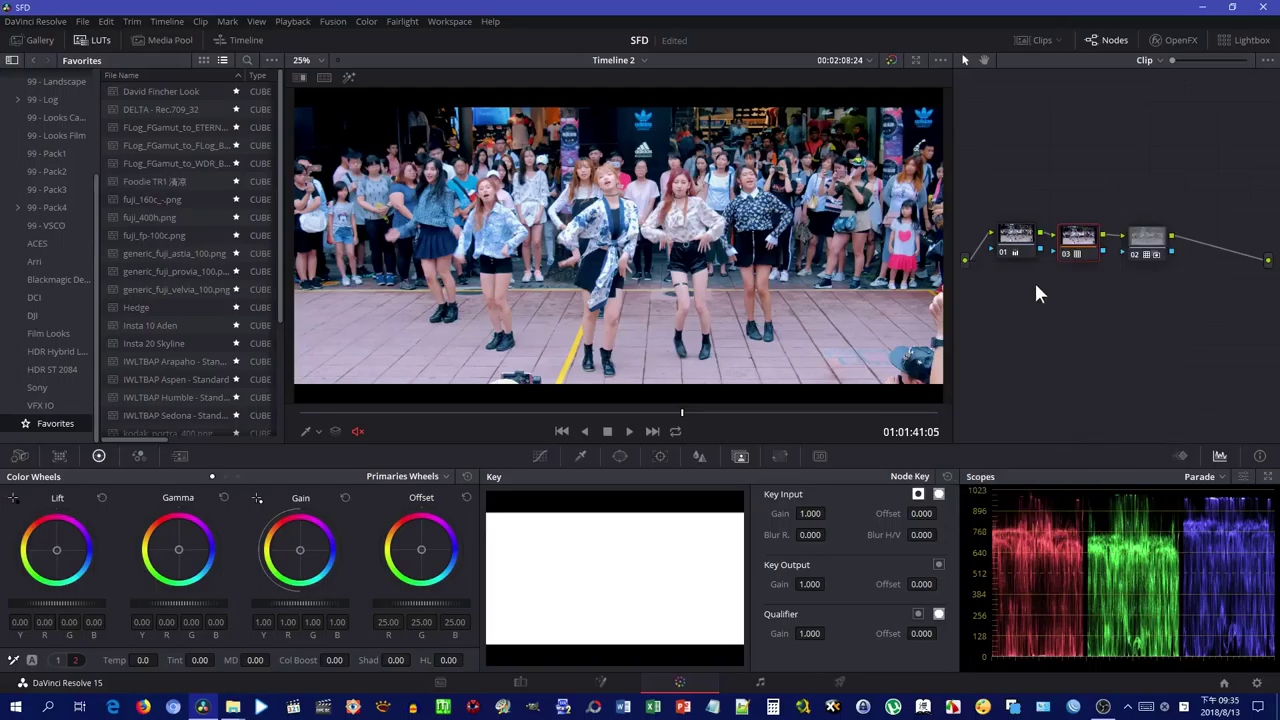
pyautogui.rightClick(1082, 254)
pyautogui.click(1081, 258)
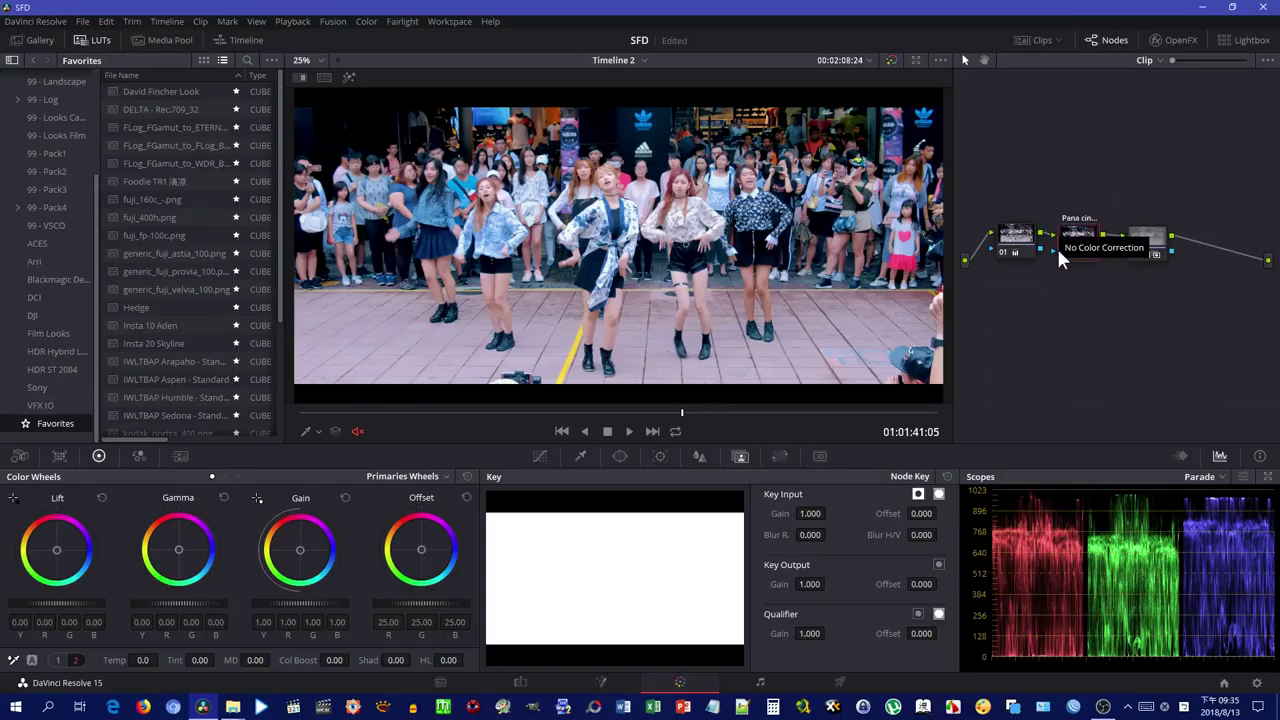
# Label node 01 as 'PG'.
pyautogui.click(1013, 252)
pyautogui.rightClick(1012, 245)
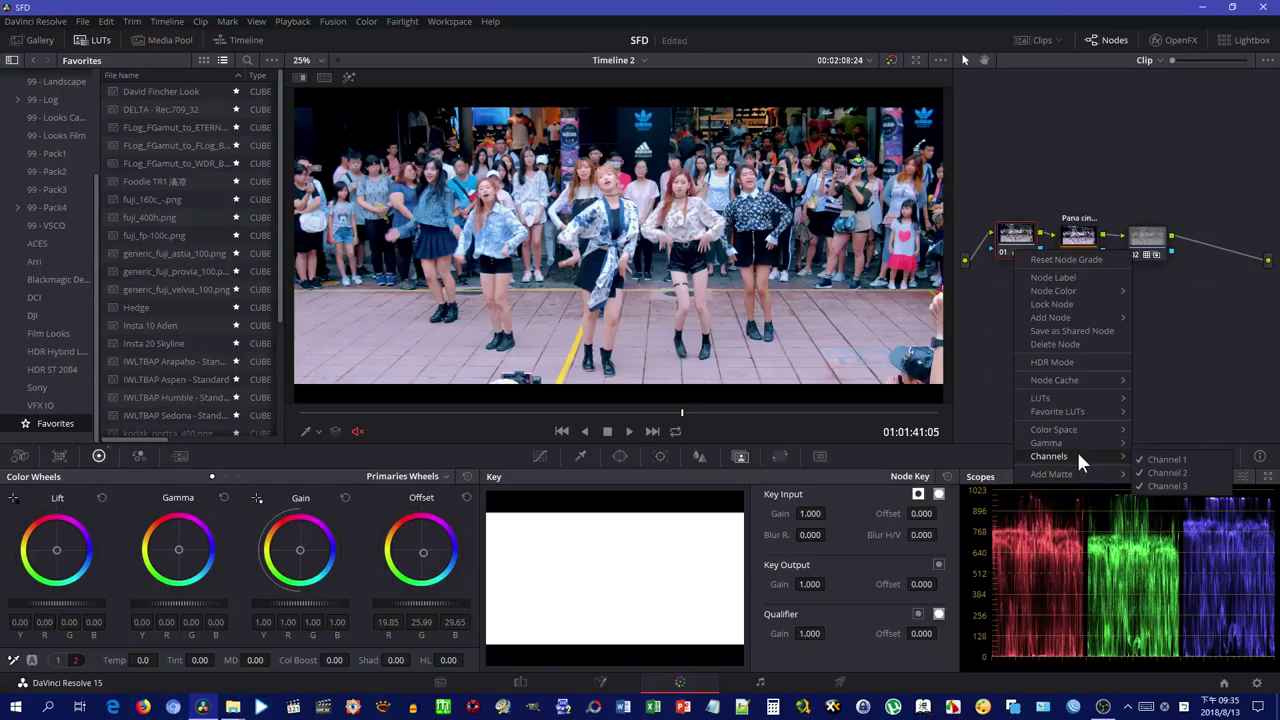
pyautogui.moveTo(1068, 443)
pyautogui.click(1080, 278)
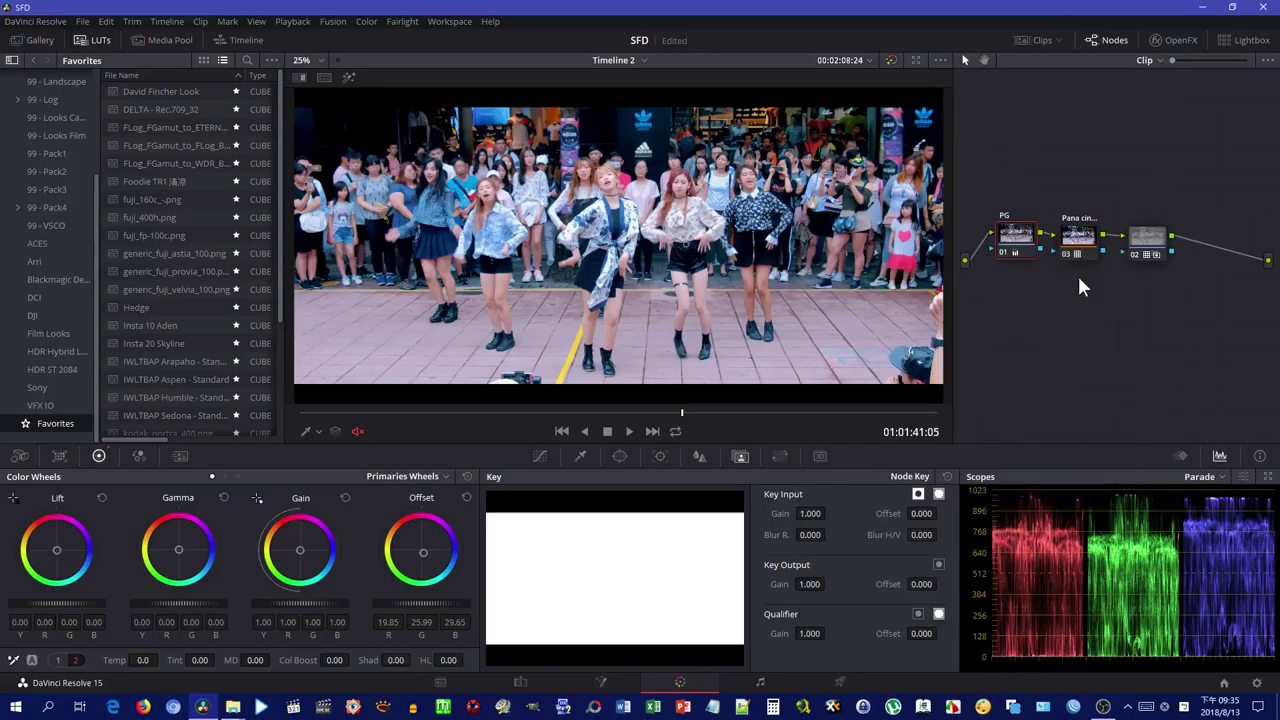
# Label node 02 as 'Styling'.
pyautogui.click(1150, 245)
pyautogui.rightClick(1149, 243)
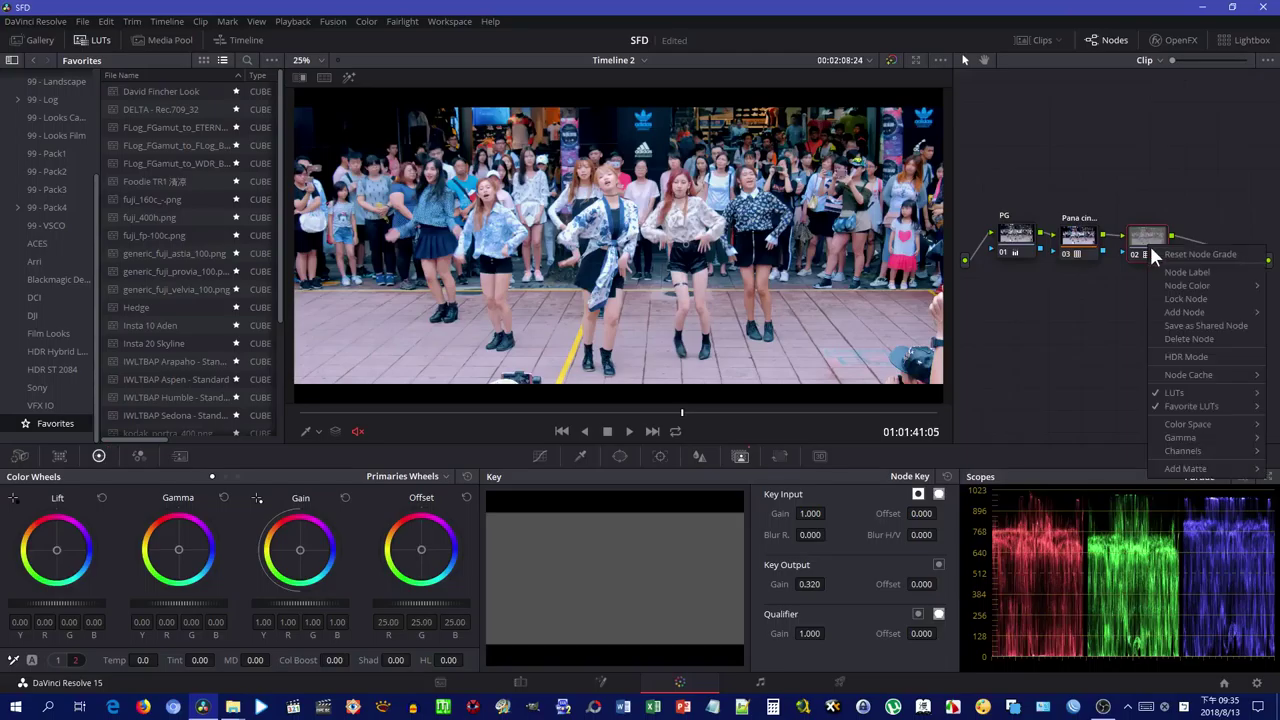
pyautogui.click(1201, 272)
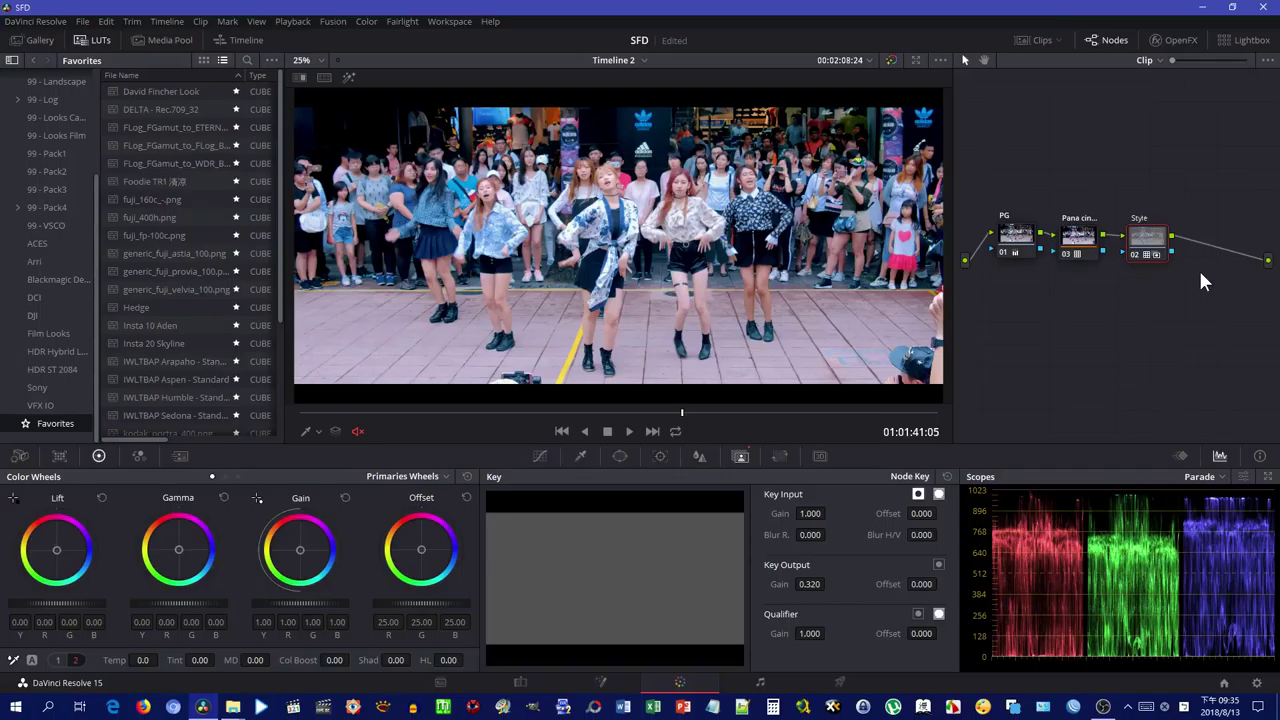
pyautogui.write('Styleing')
pyautogui.rightClick(1144, 245)
pyautogui.click(1171, 270)
# Try resetting node 02's key output, then undo it to keep gain 0.320.
pyautogui.rightClick(1137, 240)
pyautogui.moveTo(1210, 393)
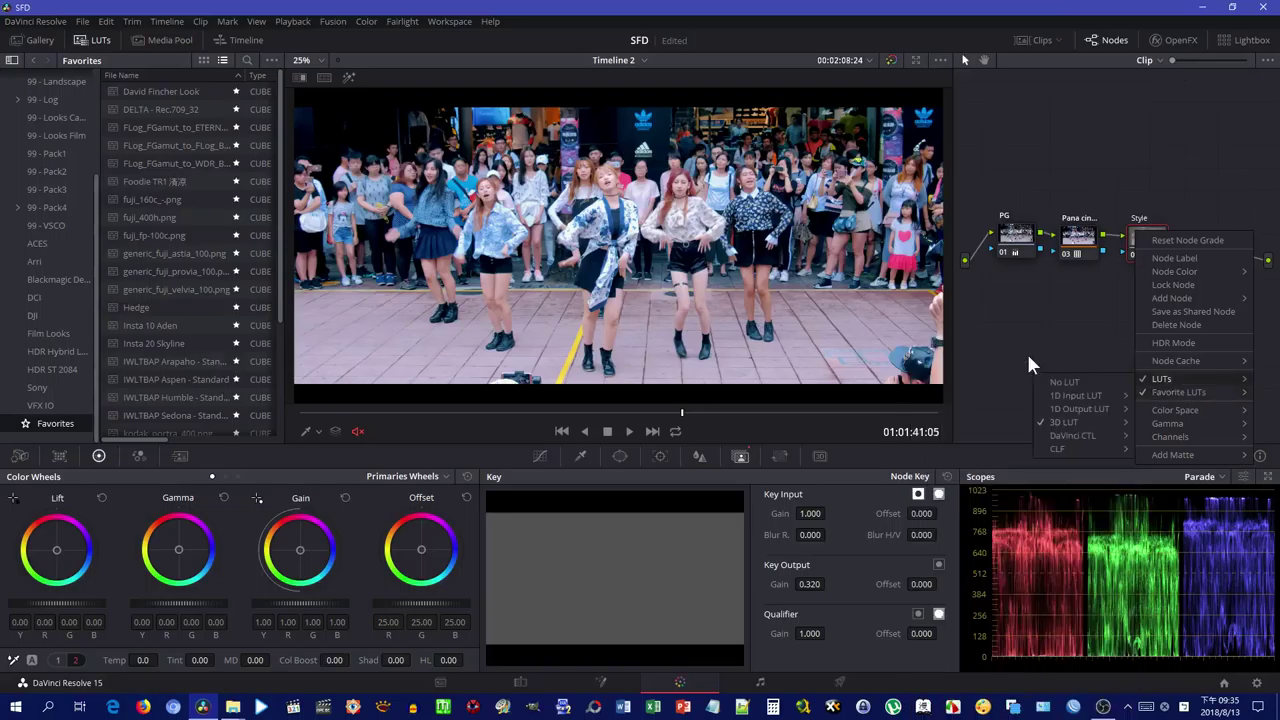
pyautogui.click(740, 457)
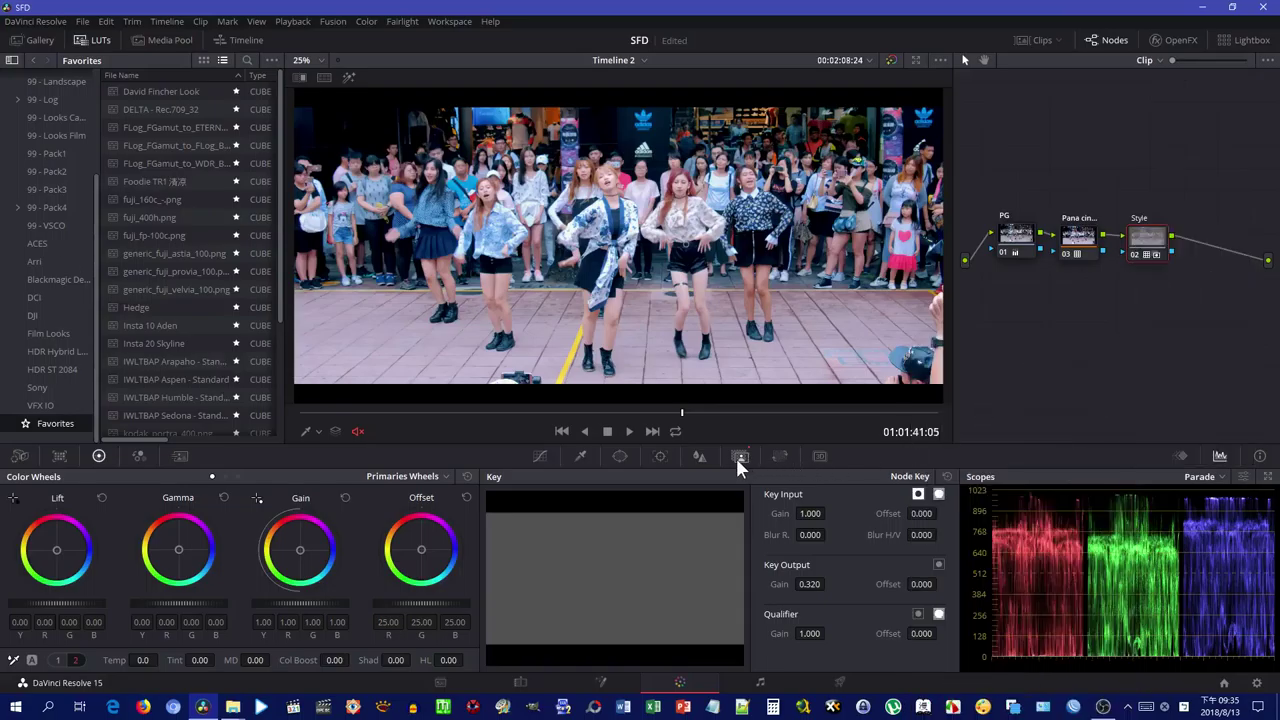
pyautogui.click(947, 476)
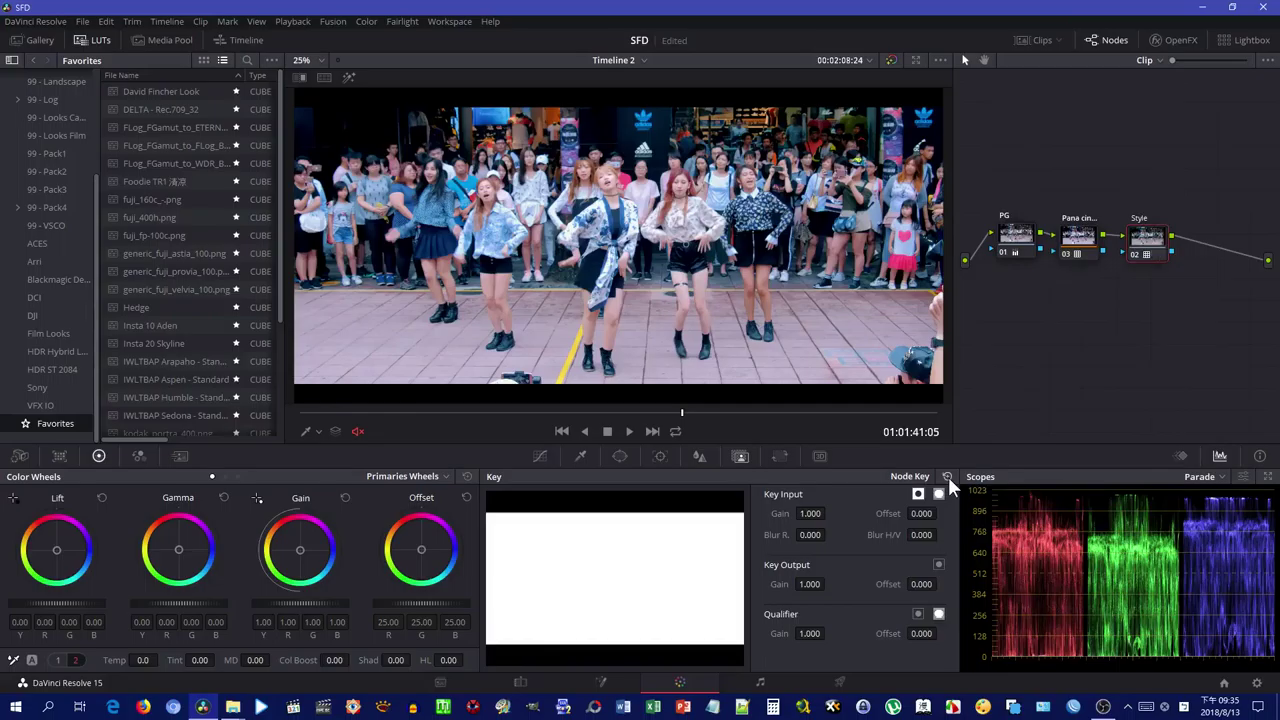
pyautogui.click(764, 416)
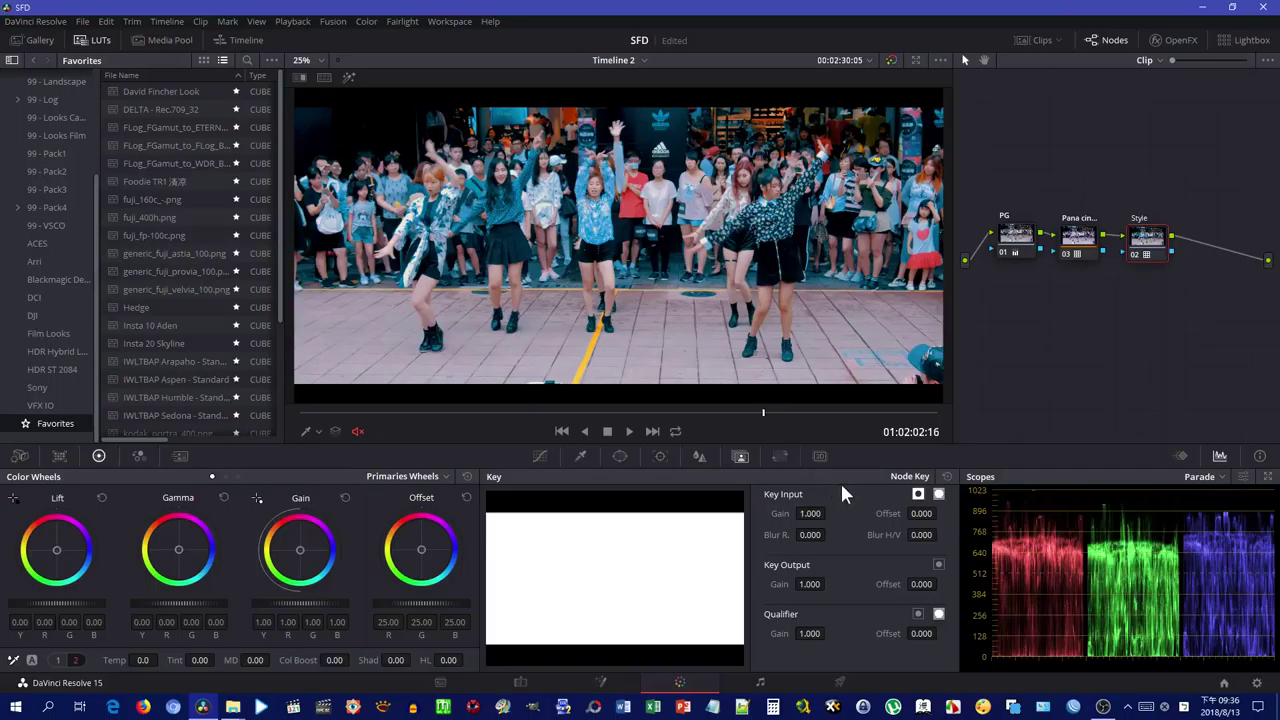
pyautogui.hotkey('ctrl', 'z')
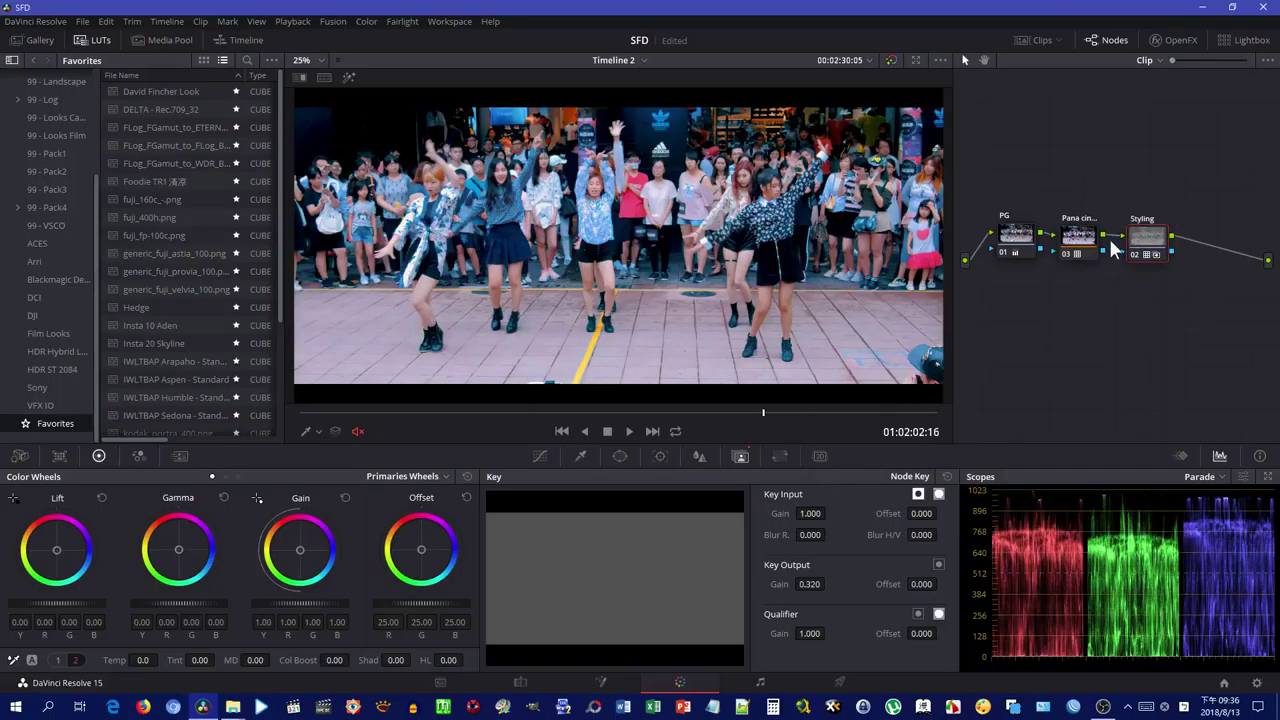
pyautogui.click(1078, 240)
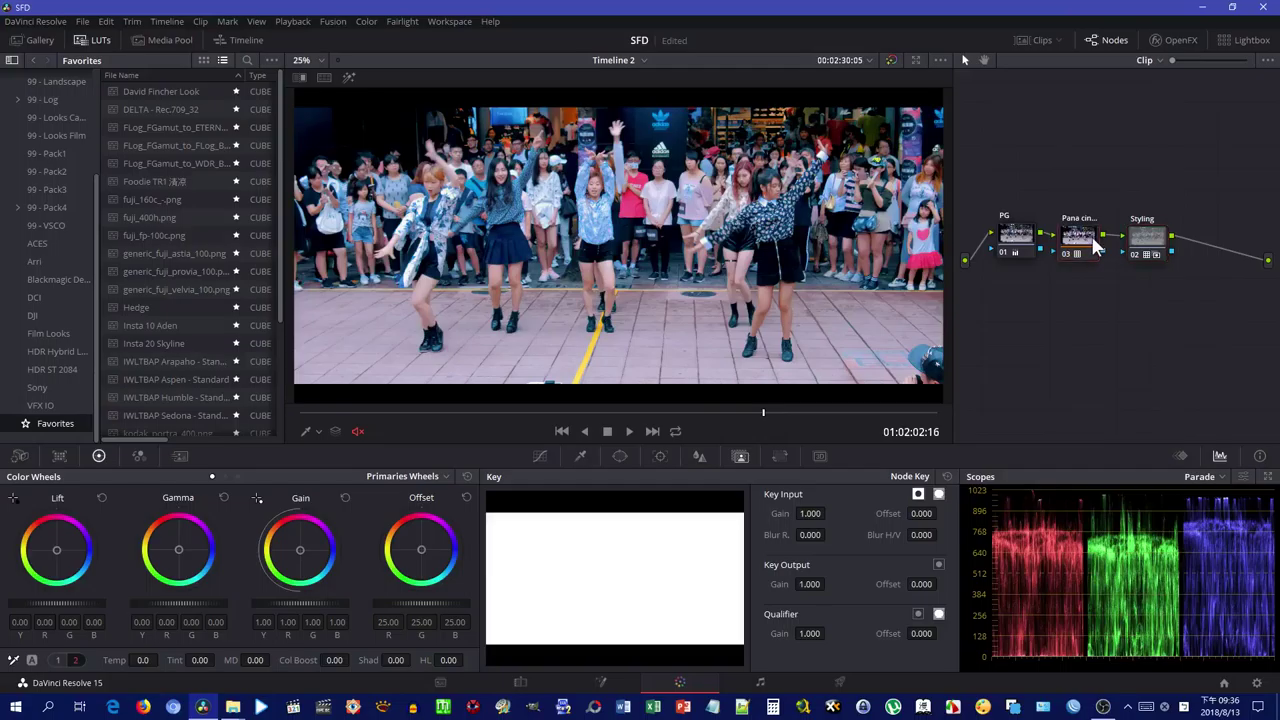
# Line up the PG, 03 and Styling nodes in a neat row.
pyautogui.click(540, 457)
pyautogui.moveTo(1016, 246); pyautogui.dragTo(1010, 270)
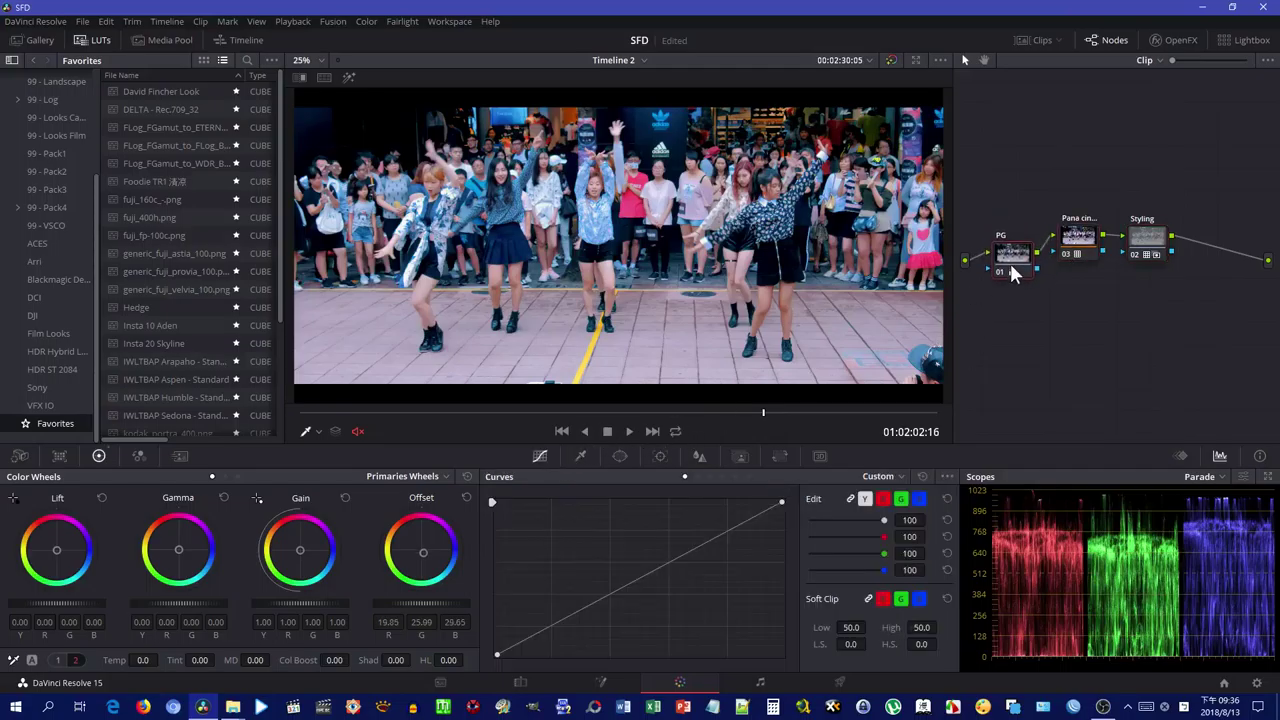
pyautogui.moveTo(1073, 244); pyautogui.dragTo(1066, 269)
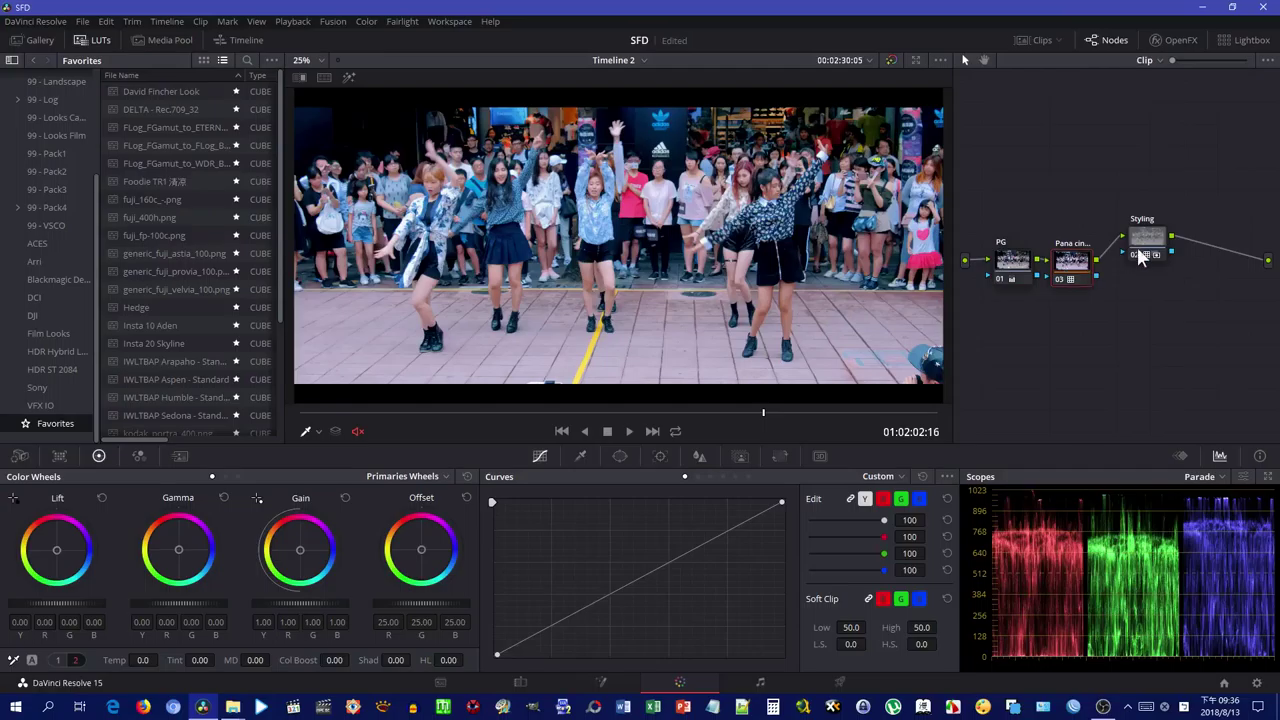
pyautogui.moveTo(1143, 252); pyautogui.dragTo(1129, 278)
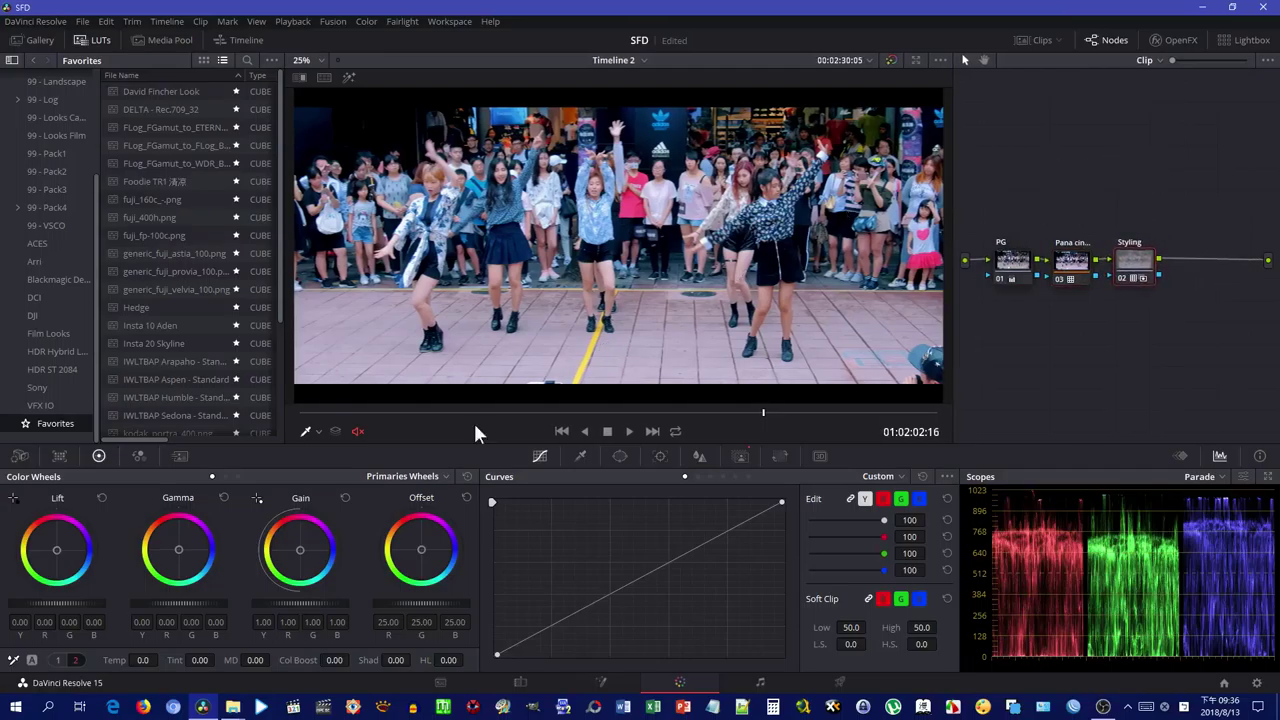
# Bypass the grade to view the original, then add a new grade version.
pyautogui.click(889, 61)
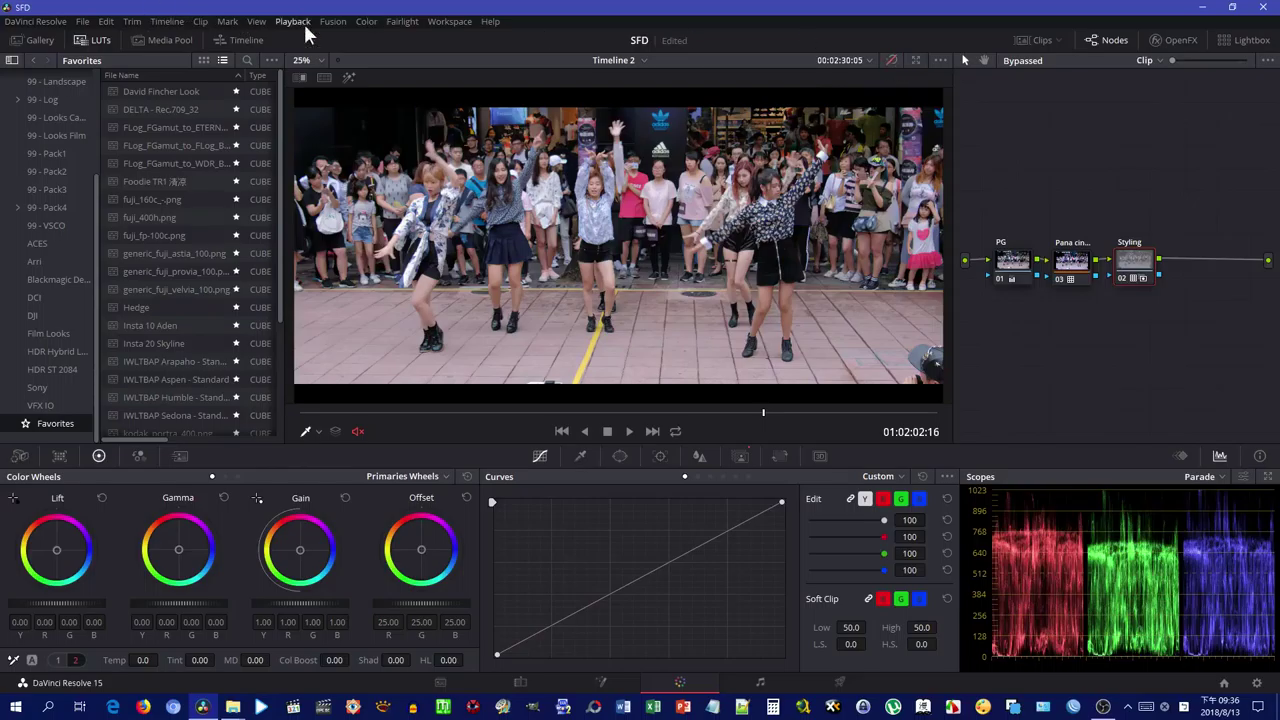
pyautogui.click(366, 21)
pyautogui.moveTo(454, 72)
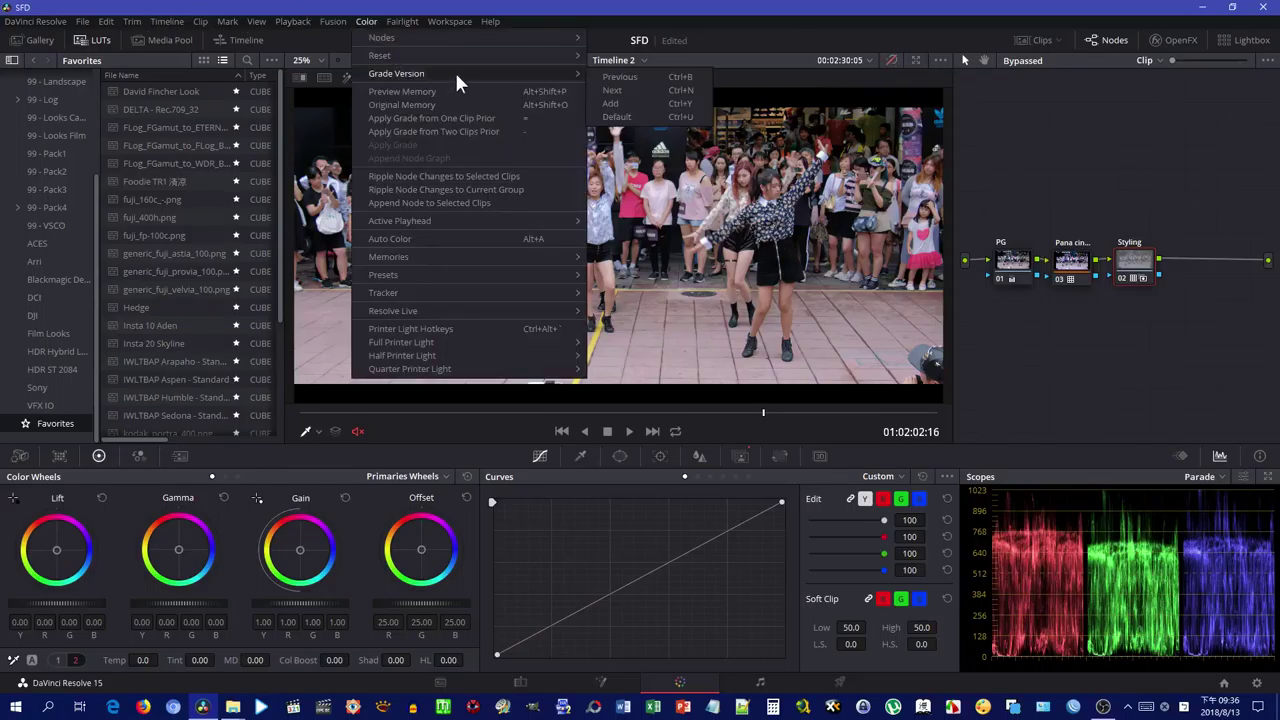
pyautogui.click(605, 106)
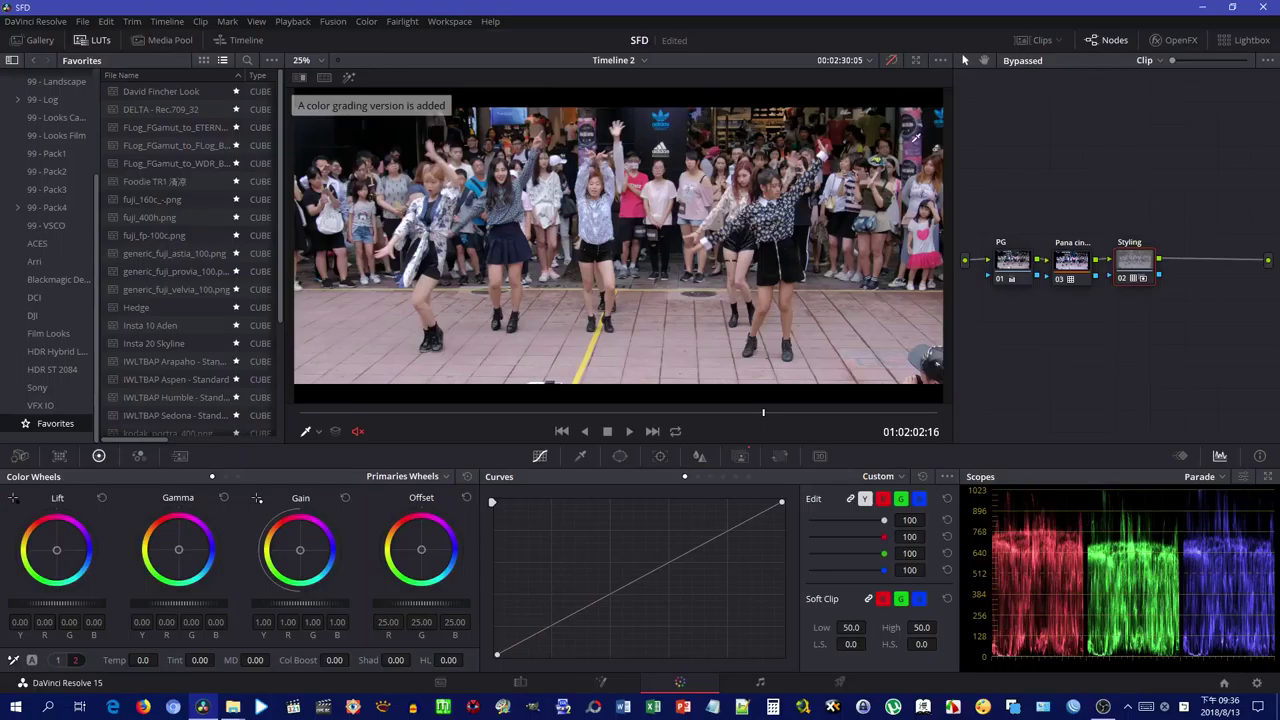
pyautogui.rightClick(1022, 145)
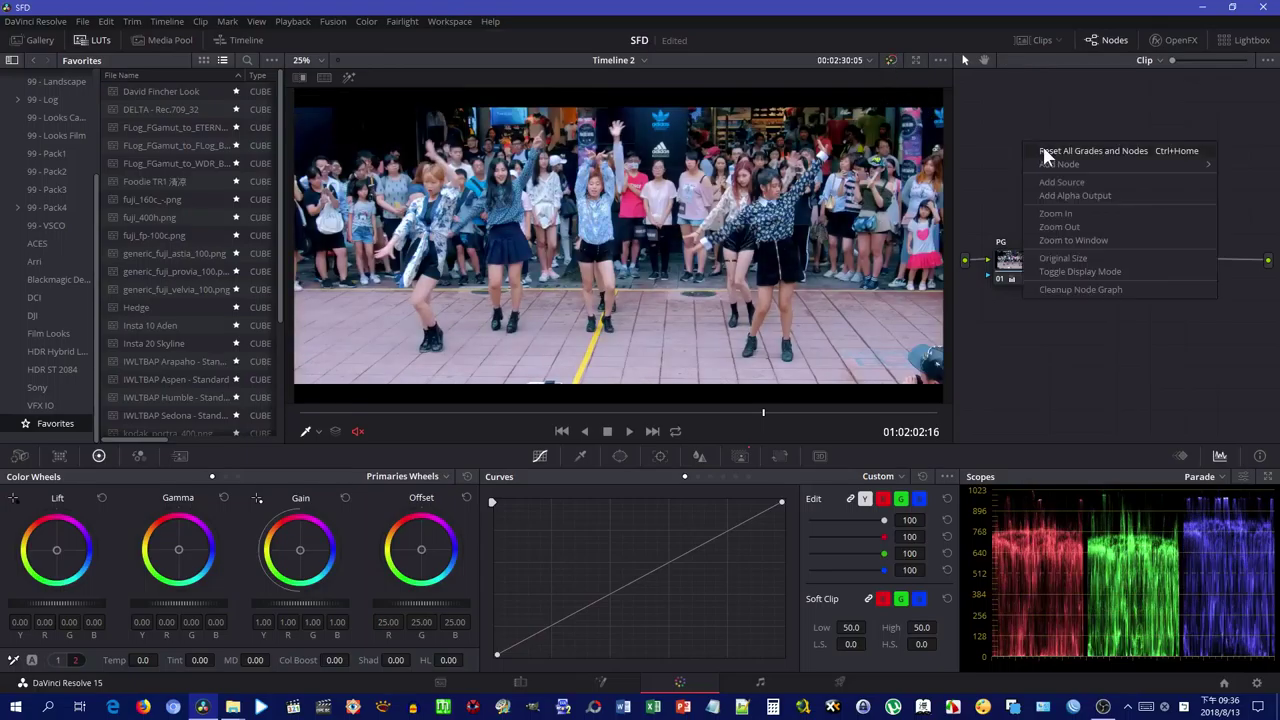
# Reset all grades and nodes on clip 01, then add a grade version to clip 02.
pyautogui.click(1043, 150)
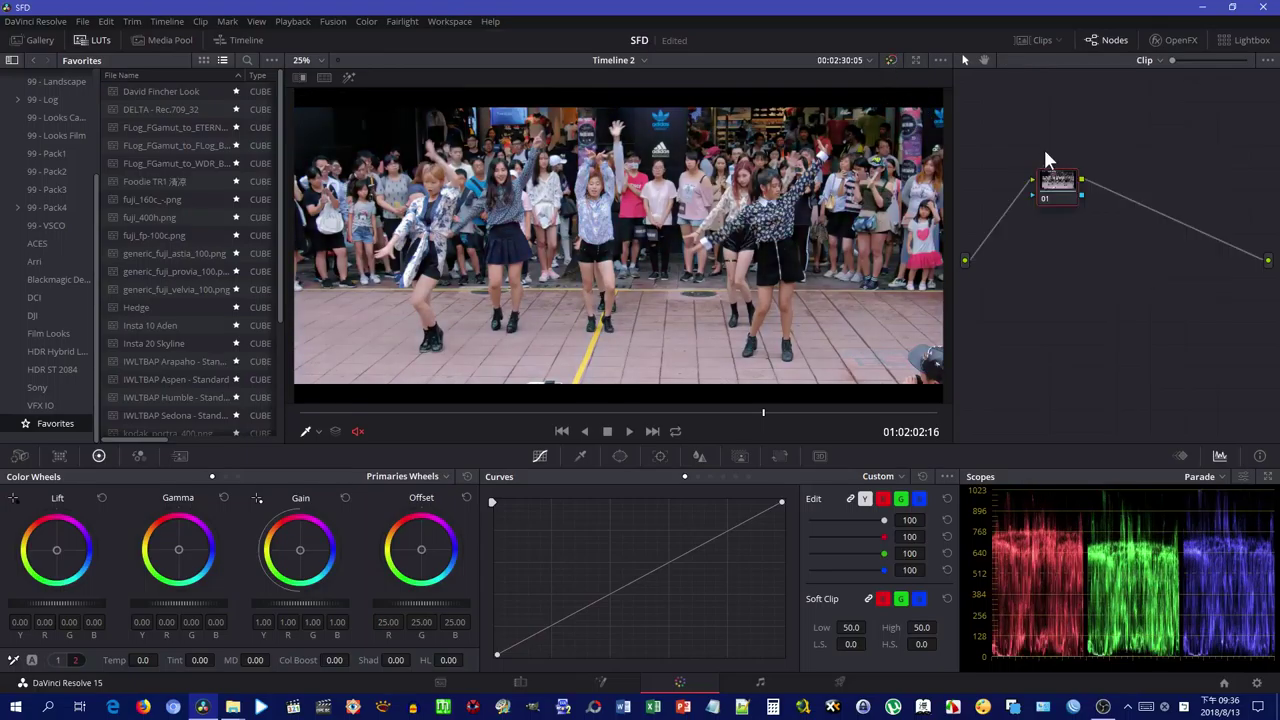
pyautogui.click(1035, 40)
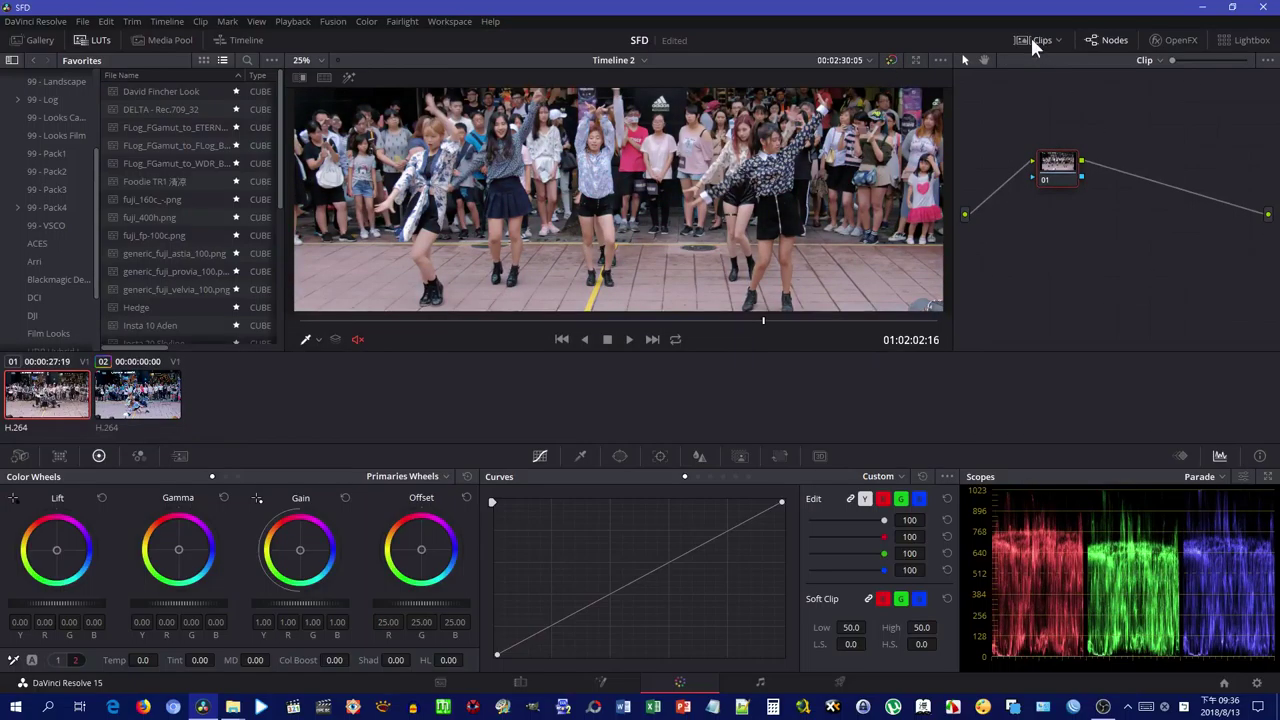
pyautogui.click(165, 408)
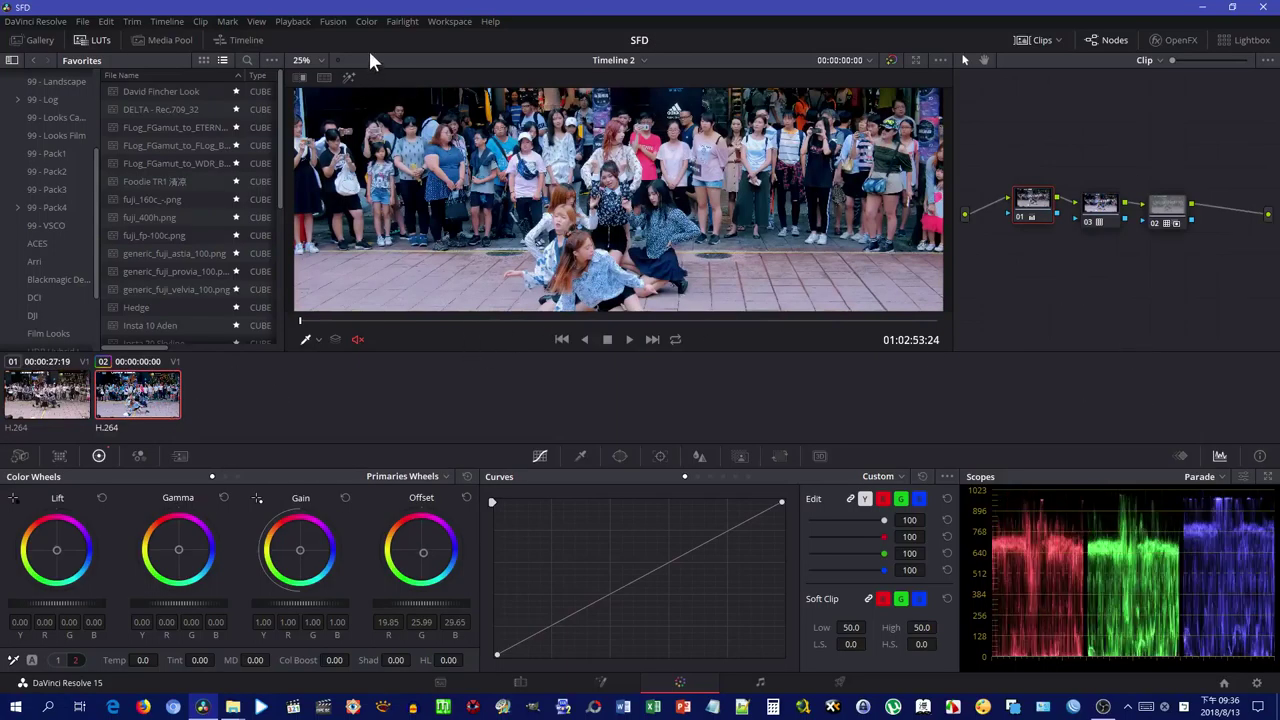
pyautogui.click(366, 21)
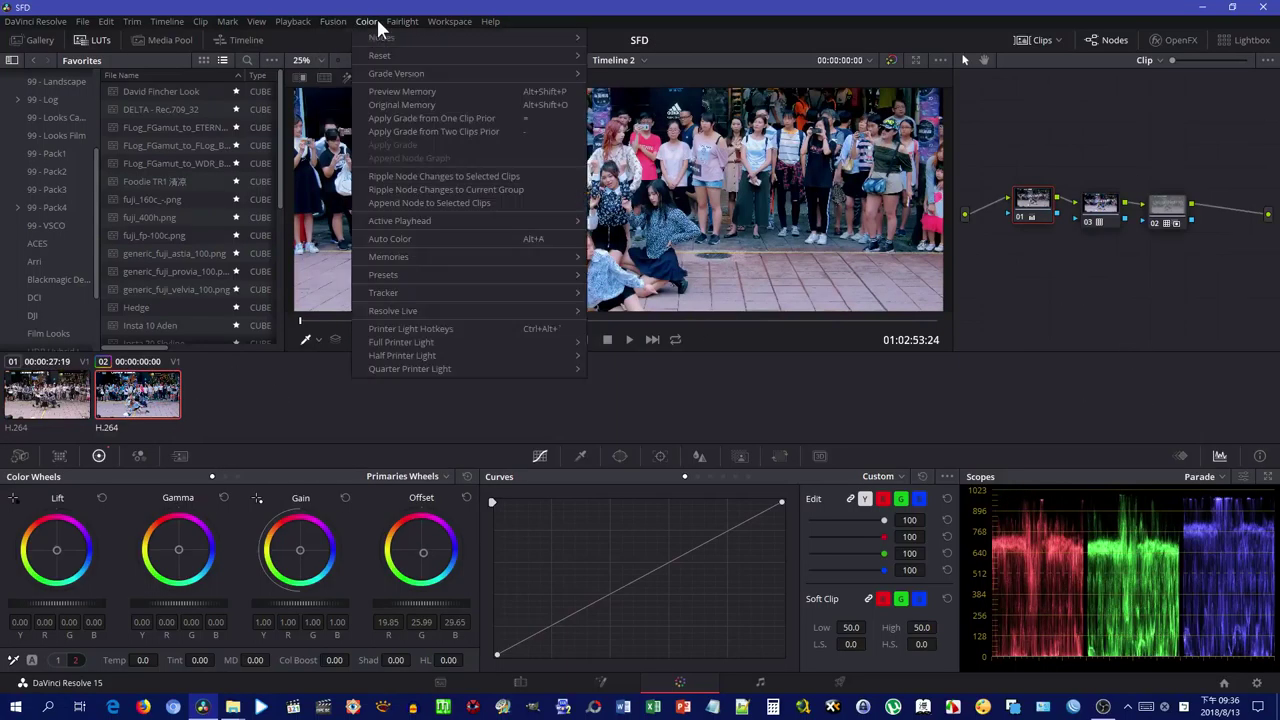
pyautogui.moveTo(412, 75)
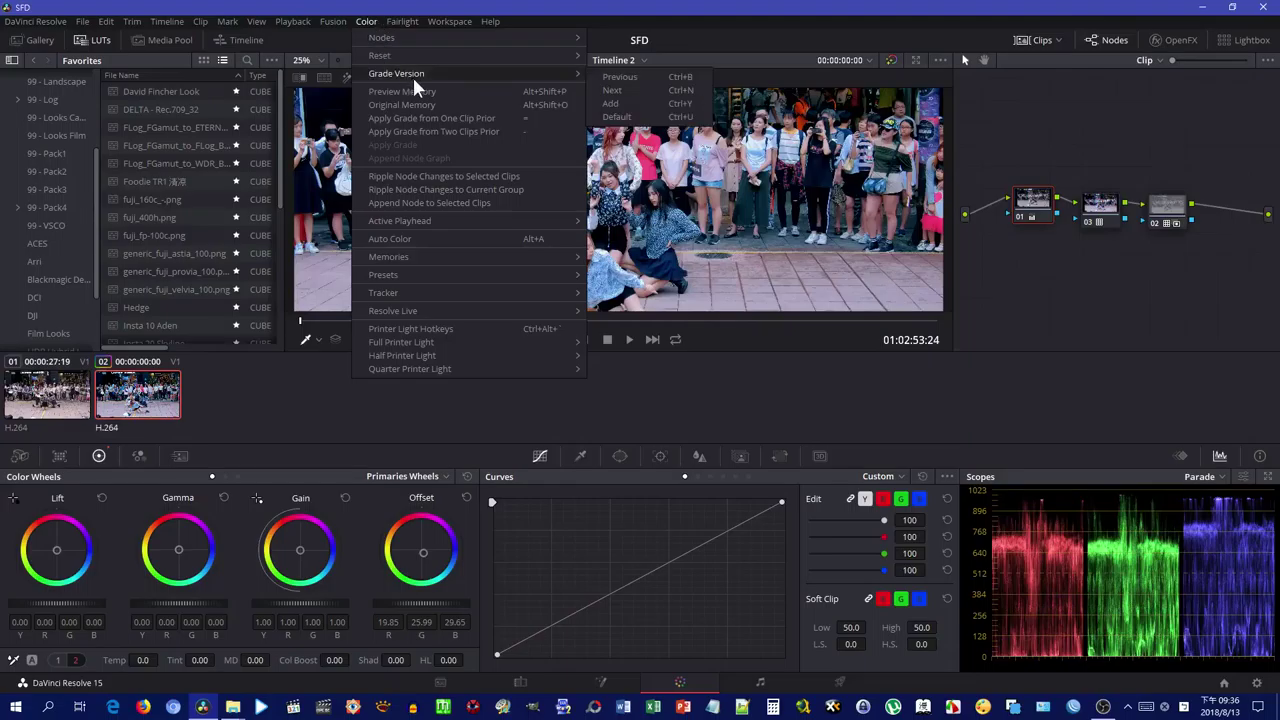
pyautogui.click(612, 103)
# Return to clip 01 and show the stills gallery with the empty Stills 1 album.
pyautogui.click(55, 385)
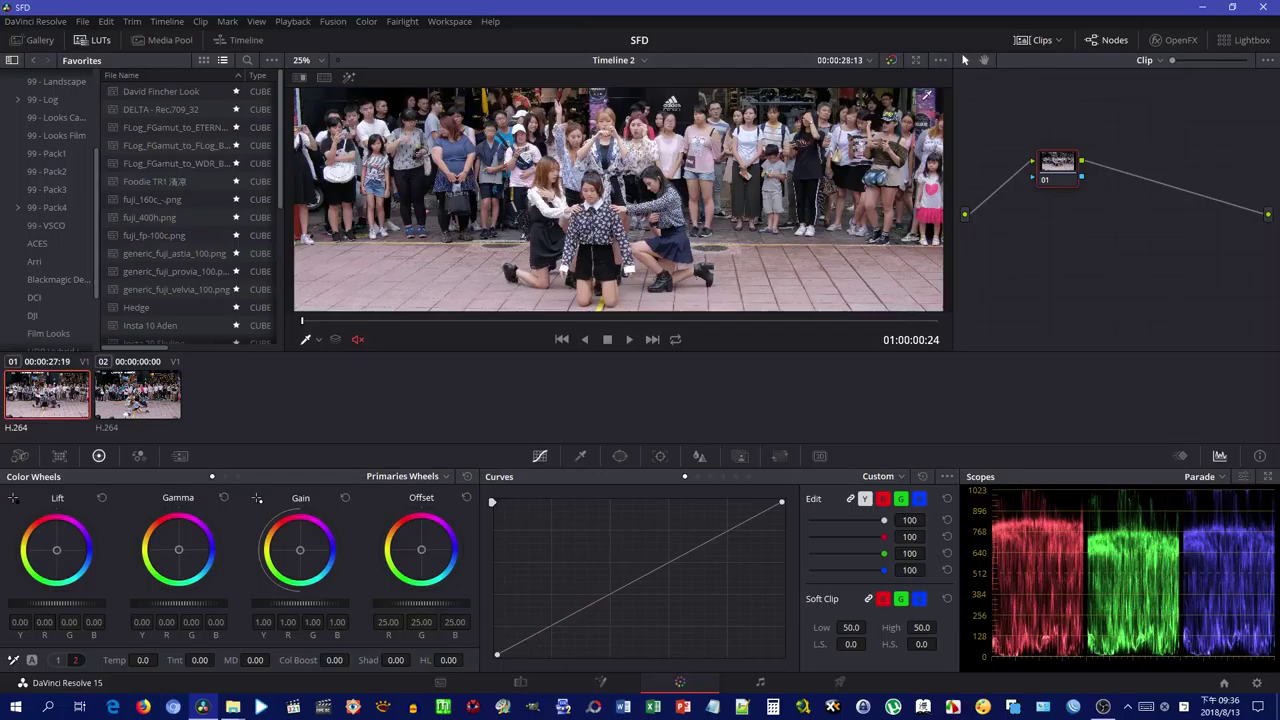
pyautogui.click(1030, 38)
pyautogui.click(30, 40)
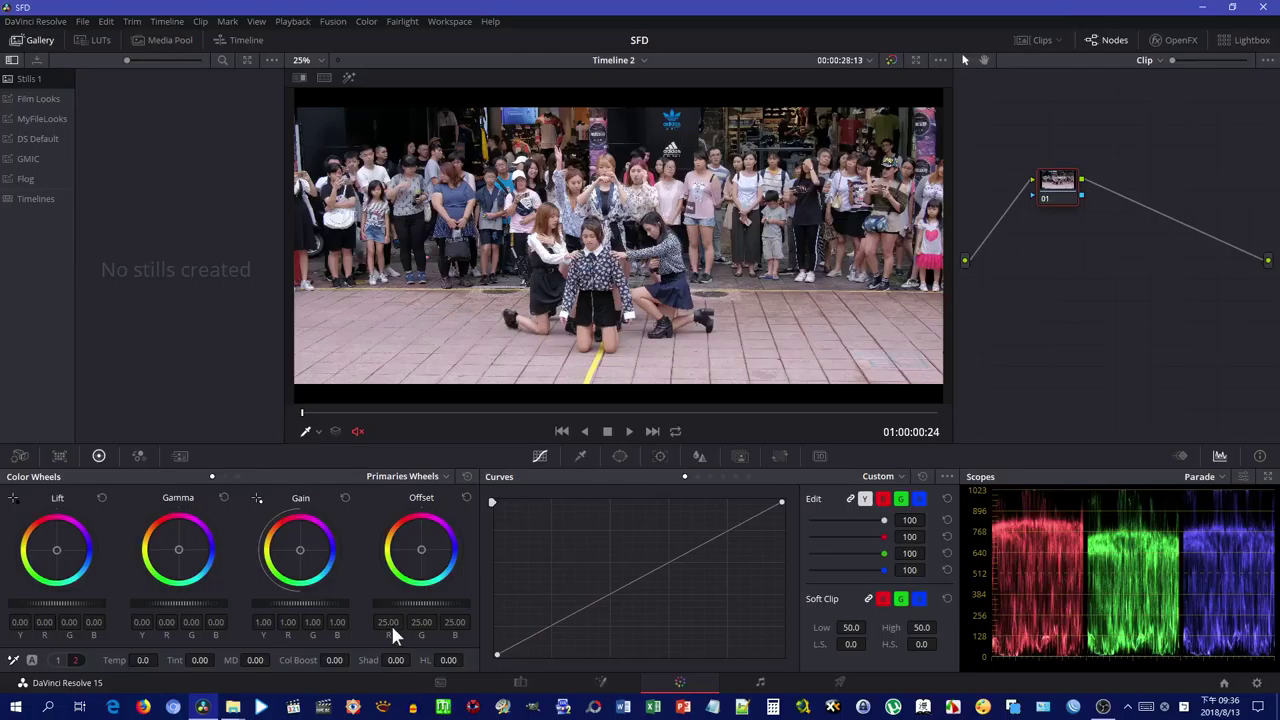
pyautogui.click(58, 659)
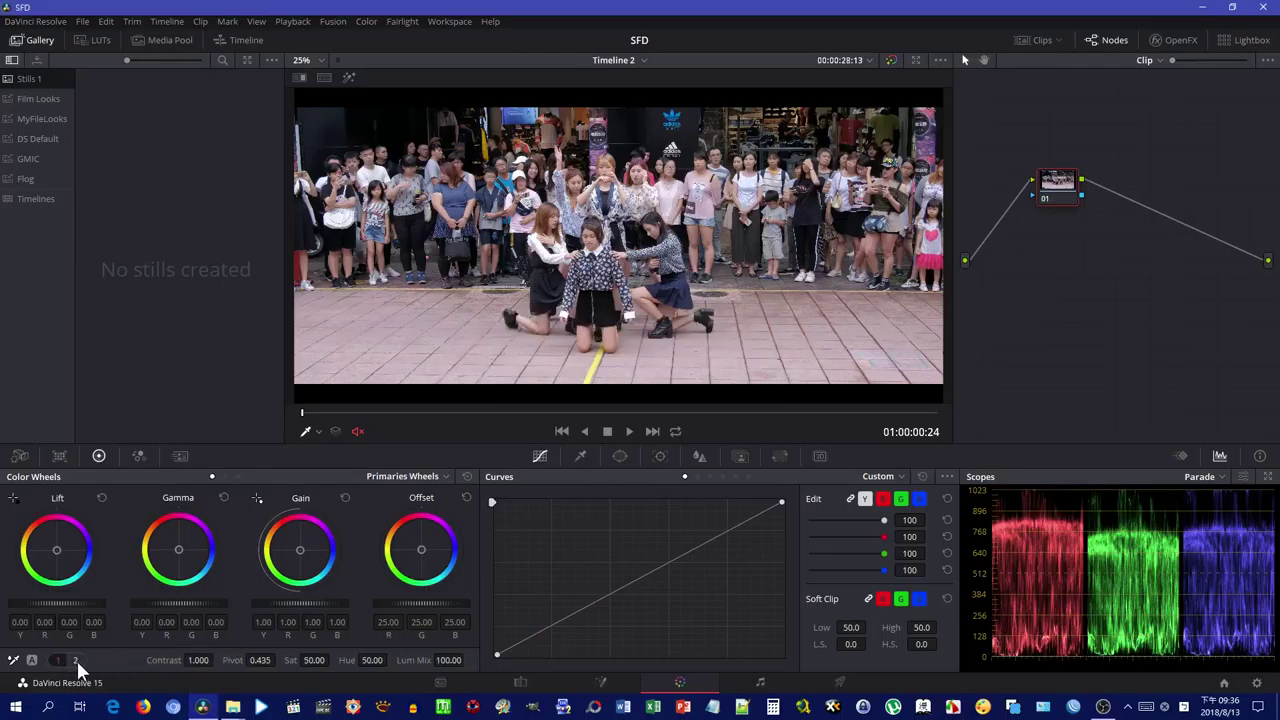
pyautogui.click(76, 658)
pyautogui.click(64, 659)
# Set highlights to 19.50, midtone detail to 4.00 and temperature to -750.
pyautogui.click(75, 660)
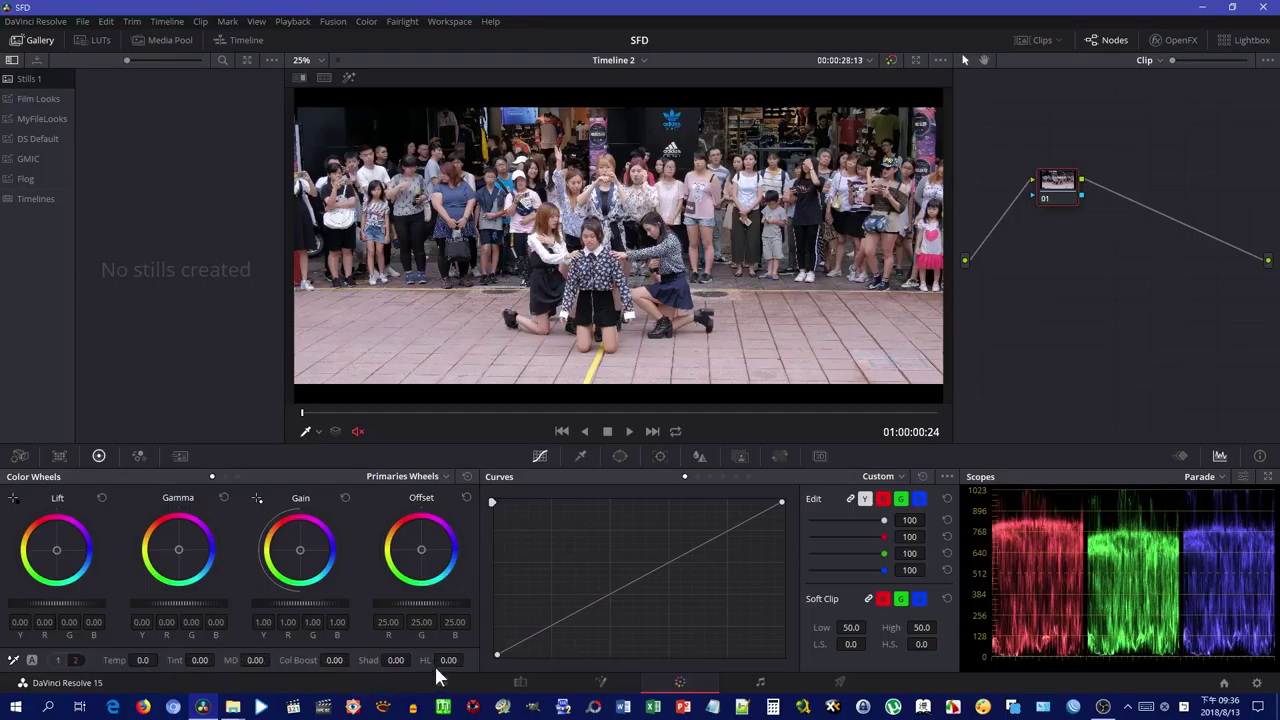
pyautogui.moveTo(446, 660); pyautogui.dragTo(310, 652)
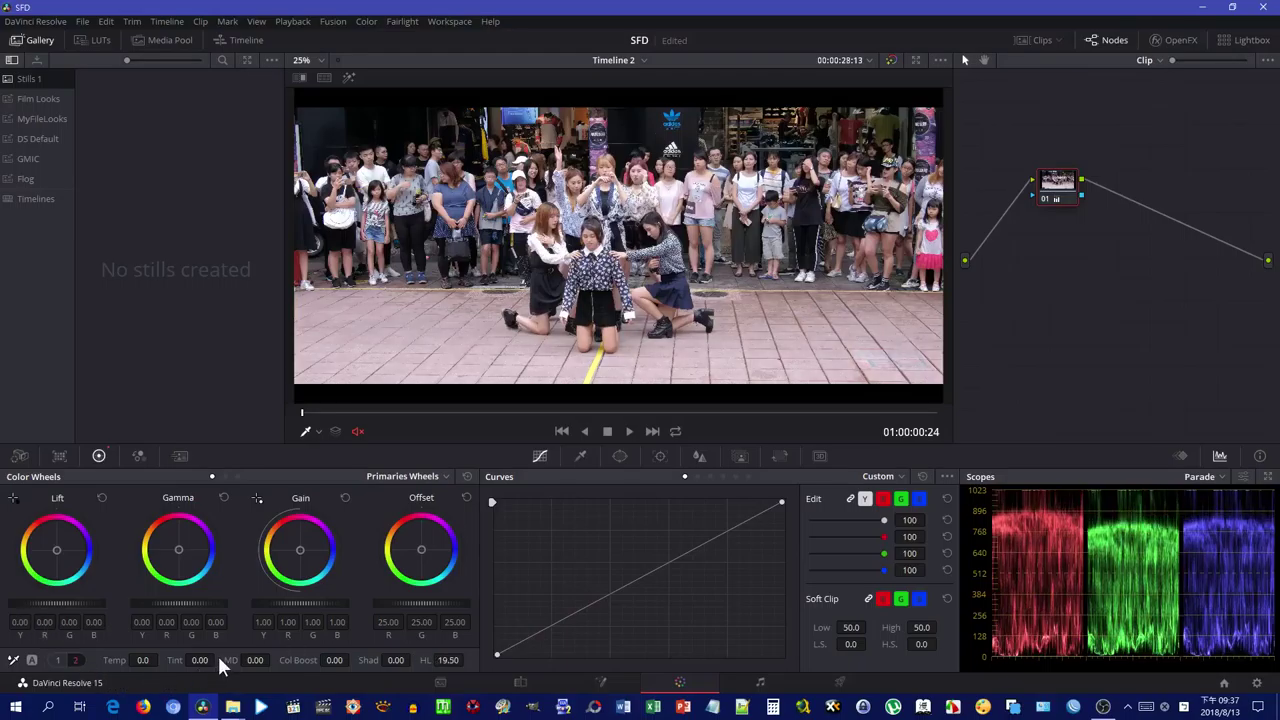
pyautogui.moveTo(250, 660); pyautogui.dragTo(104, 660)
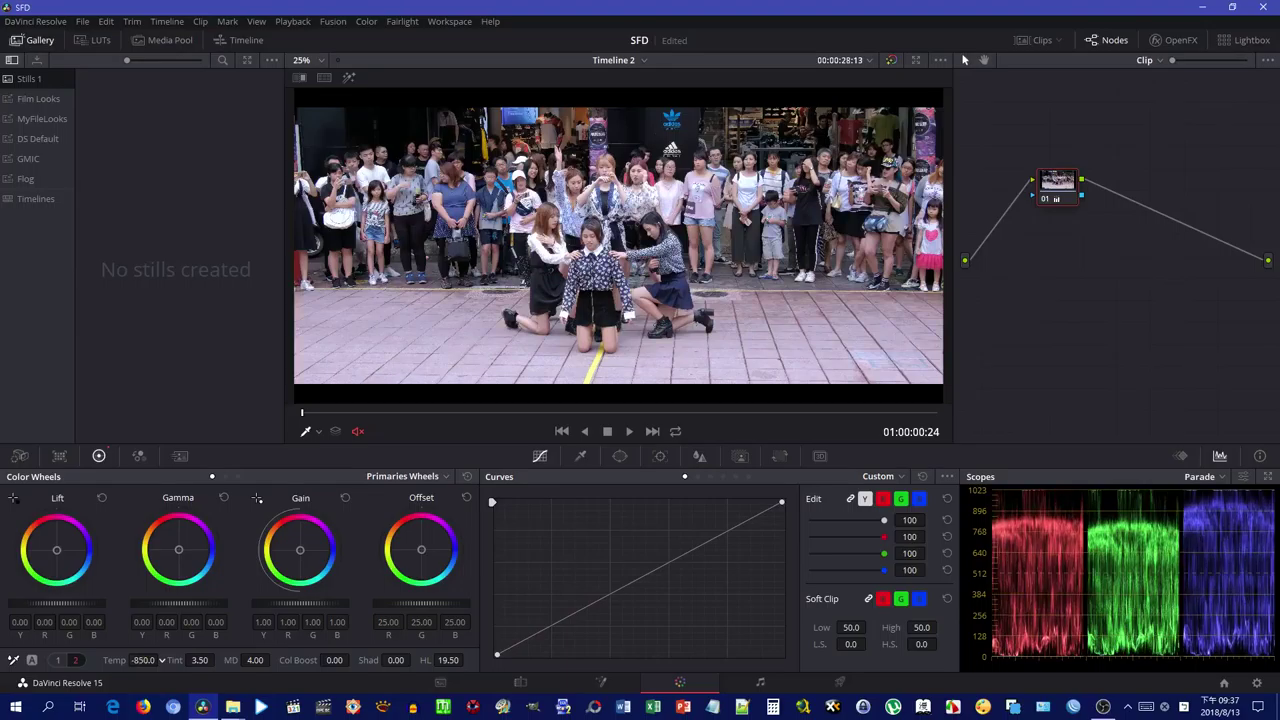
pyautogui.moveTo(161, 660); pyautogui.dragTo(161, 660)
# Nudge and reset the Offset balance, and try then undo the RGB Mixer red/green swap.
pyautogui.moveTo(421, 548); pyautogui.dragTo(423, 550)
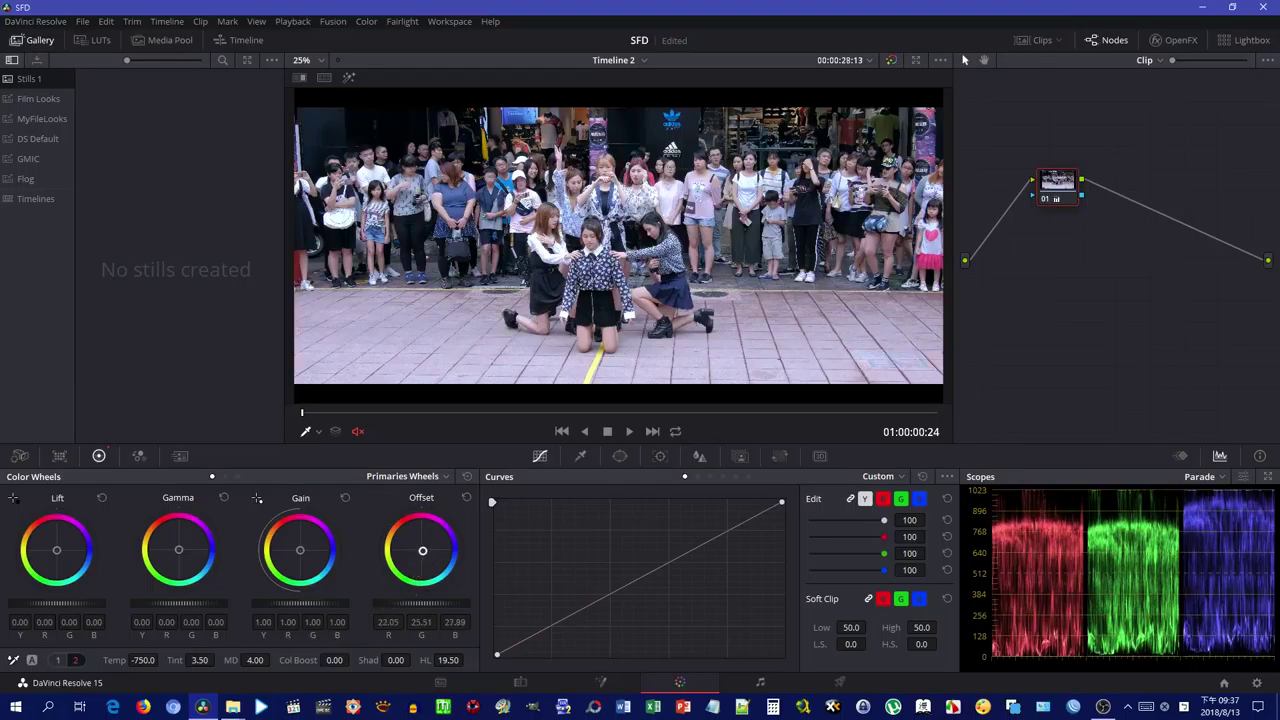
pyautogui.doubleClick(422, 549)
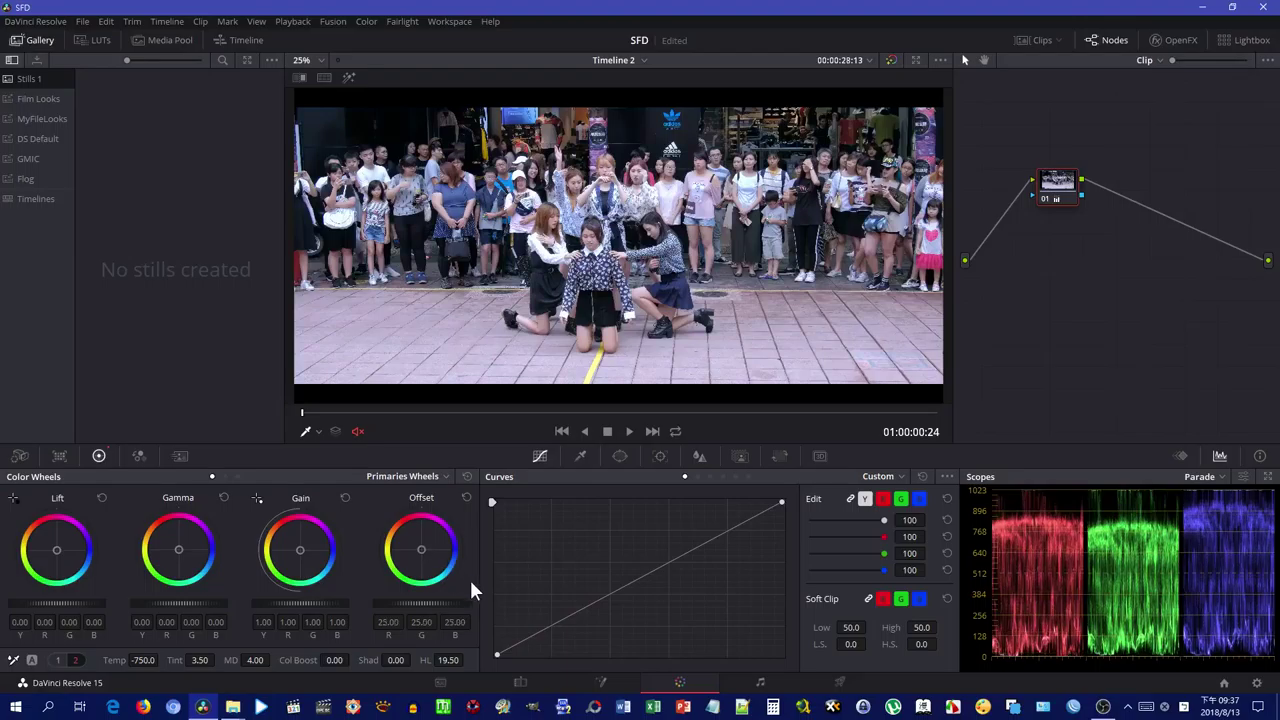
pyautogui.click(147, 456)
pyautogui.click(25, 661)
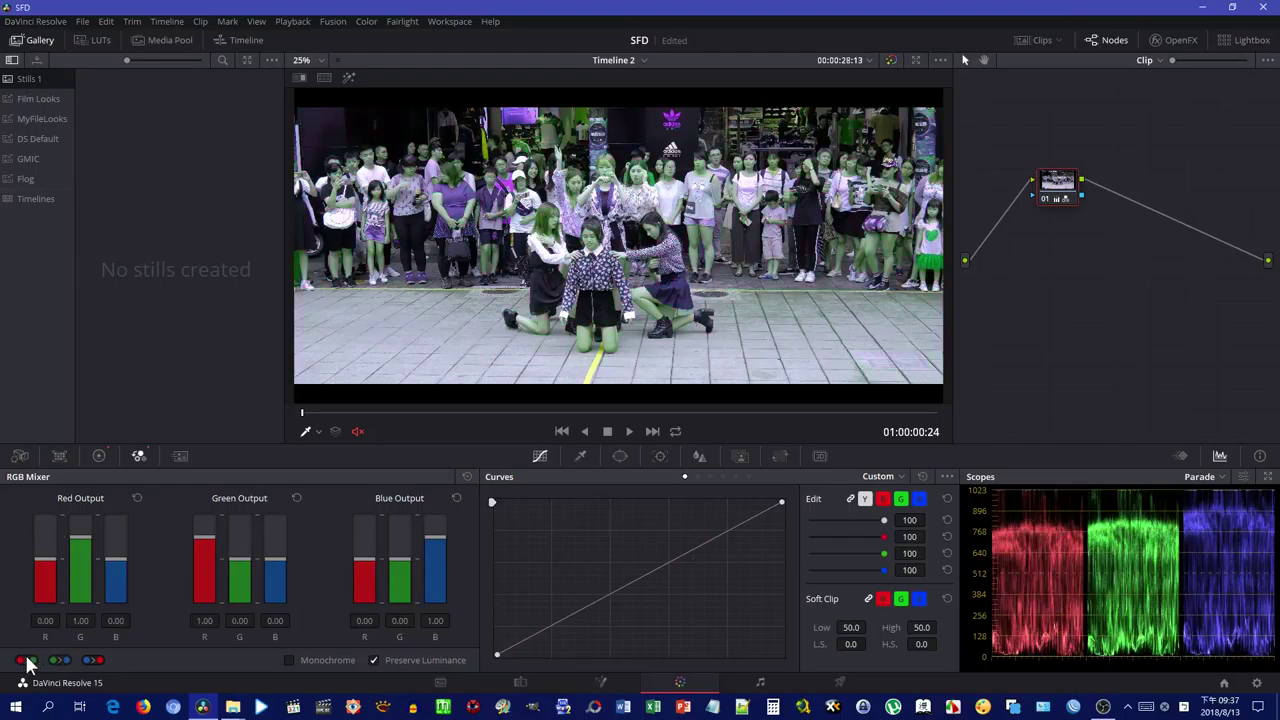
pyautogui.hotkey('ctrl', 'z')
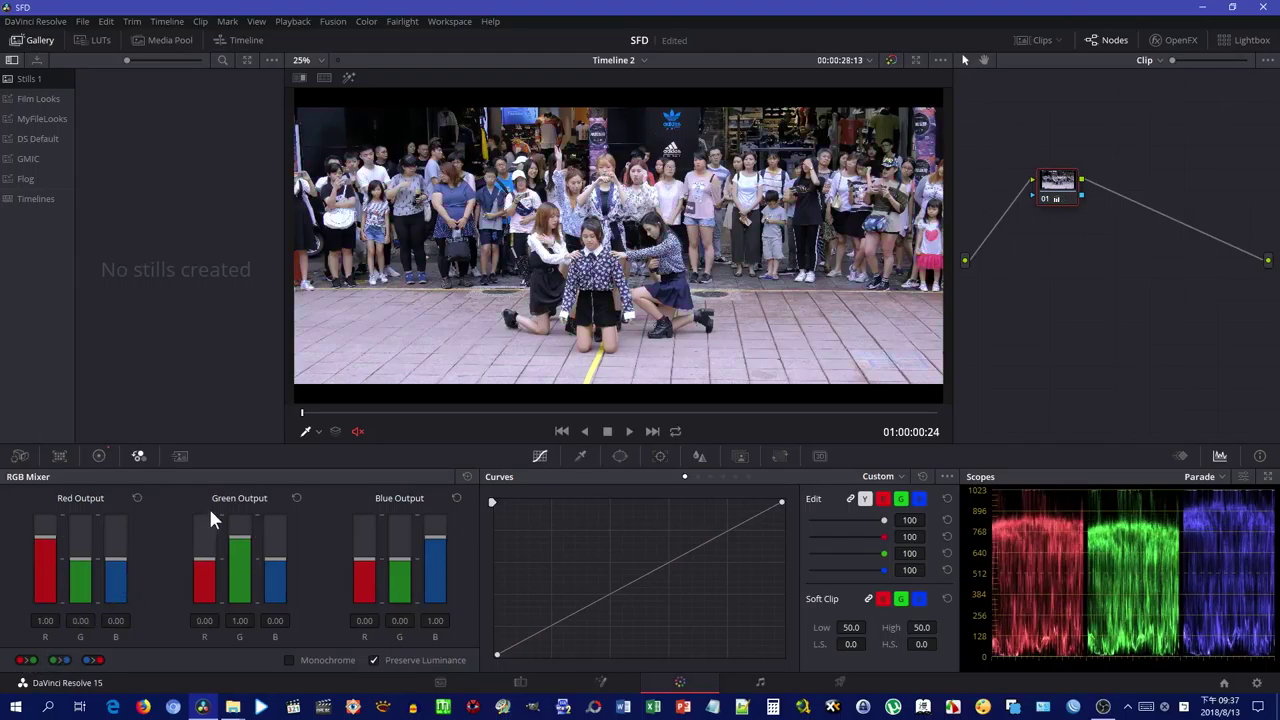
pyautogui.click(99, 456)
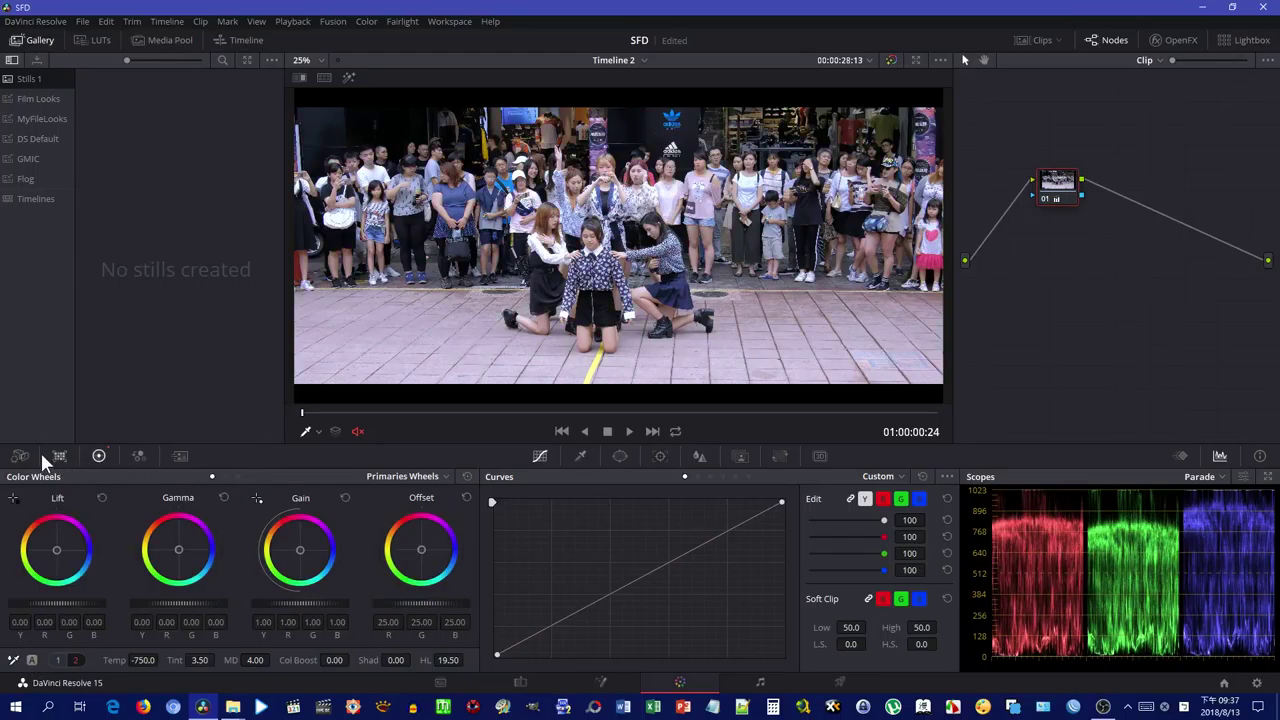
# Place node 01 on the input–output line, then browse the Flog, GMIC, DS Default and MyFileLooks albums.
pyautogui.moveTo(1064, 199); pyautogui.dragTo(1027, 272)
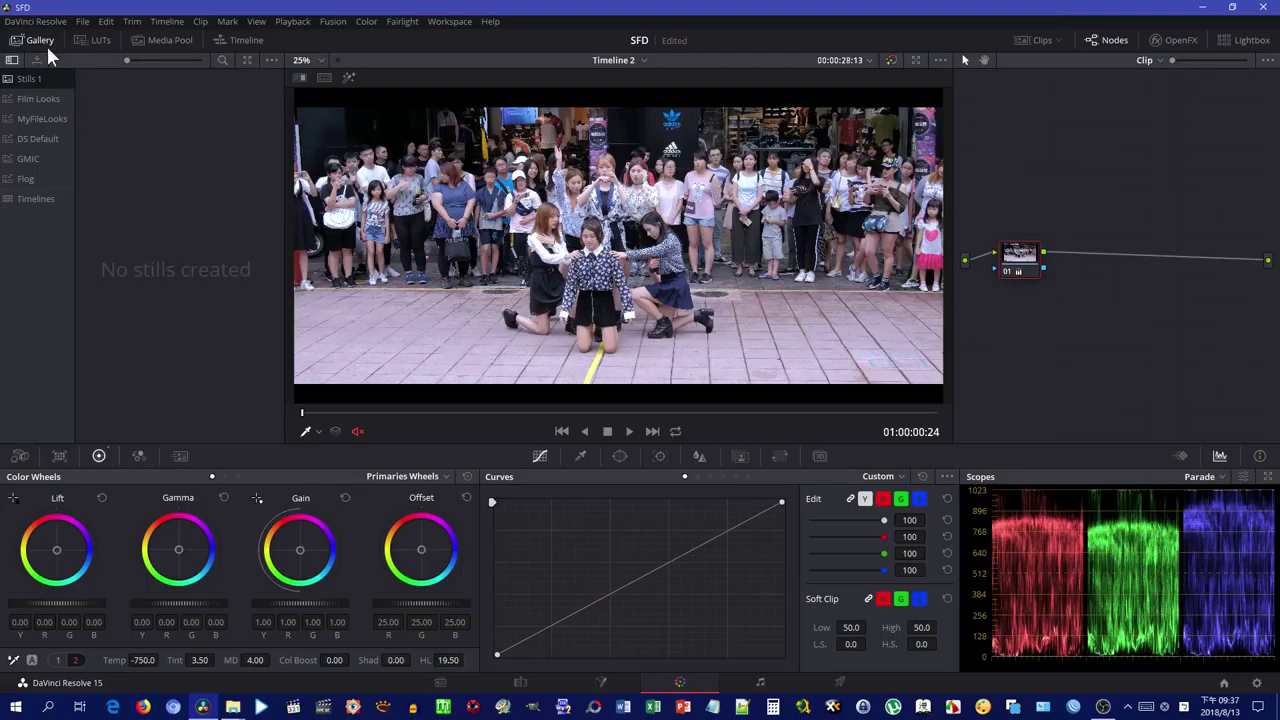
pyautogui.click(25, 179)
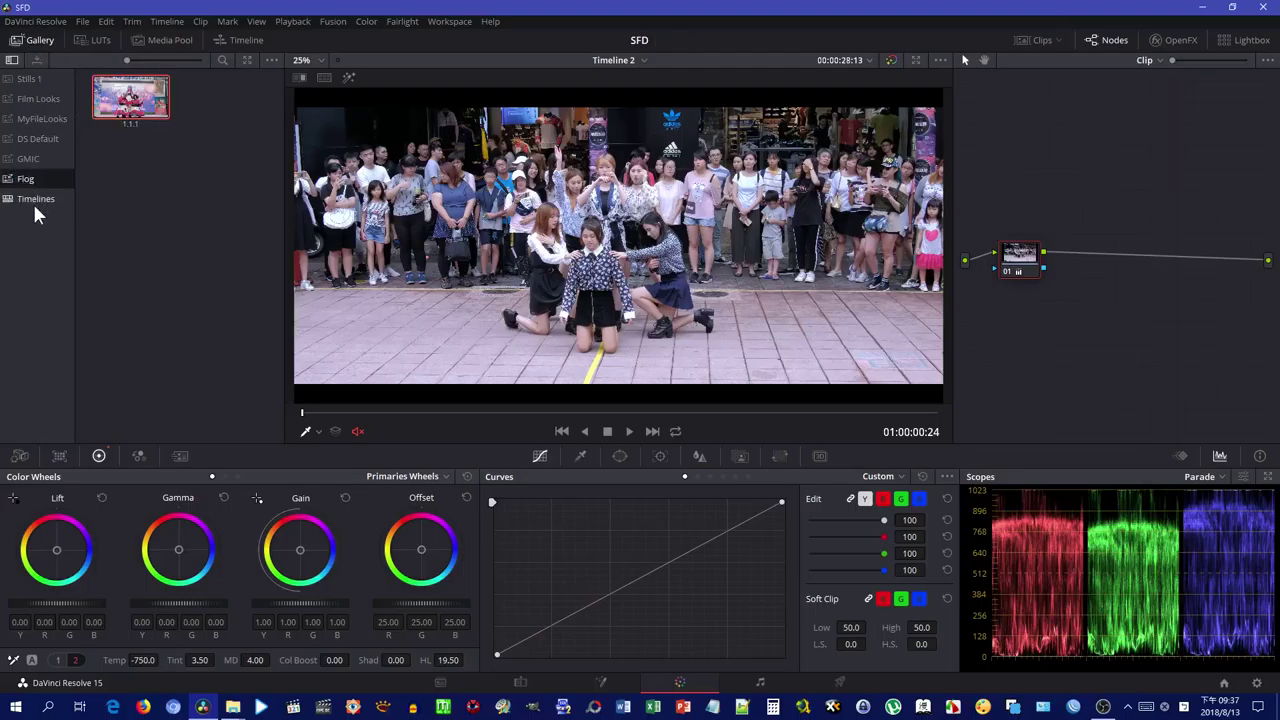
pyautogui.click(30, 197)
pyautogui.scroll(-3, 150, 228)
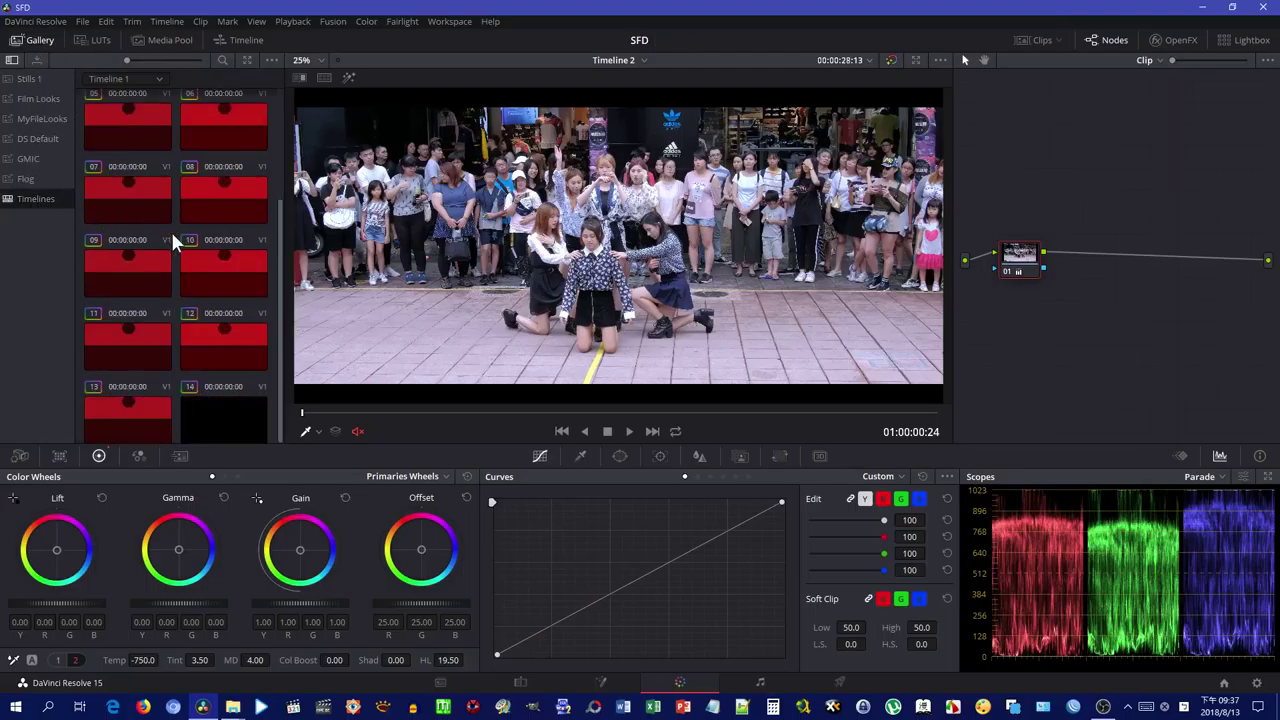
pyautogui.scroll(3, 220, 240)
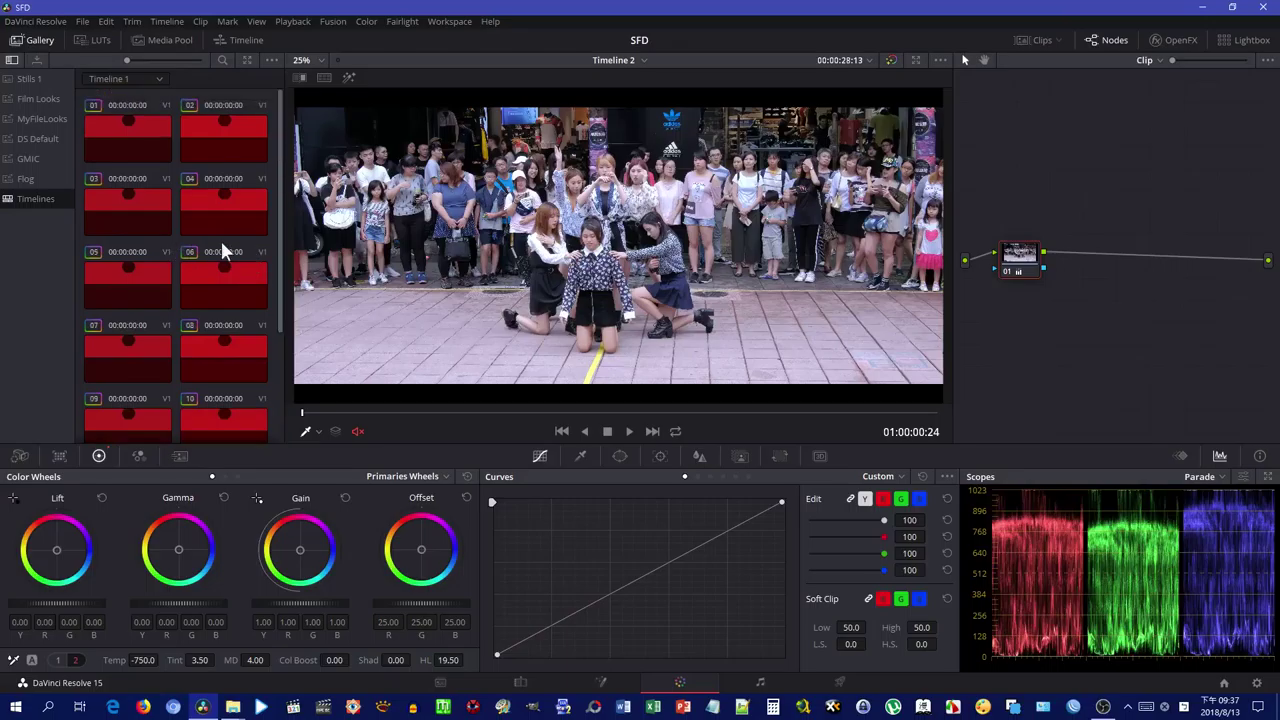
pyautogui.click(45, 178)
pyautogui.click(24, 160)
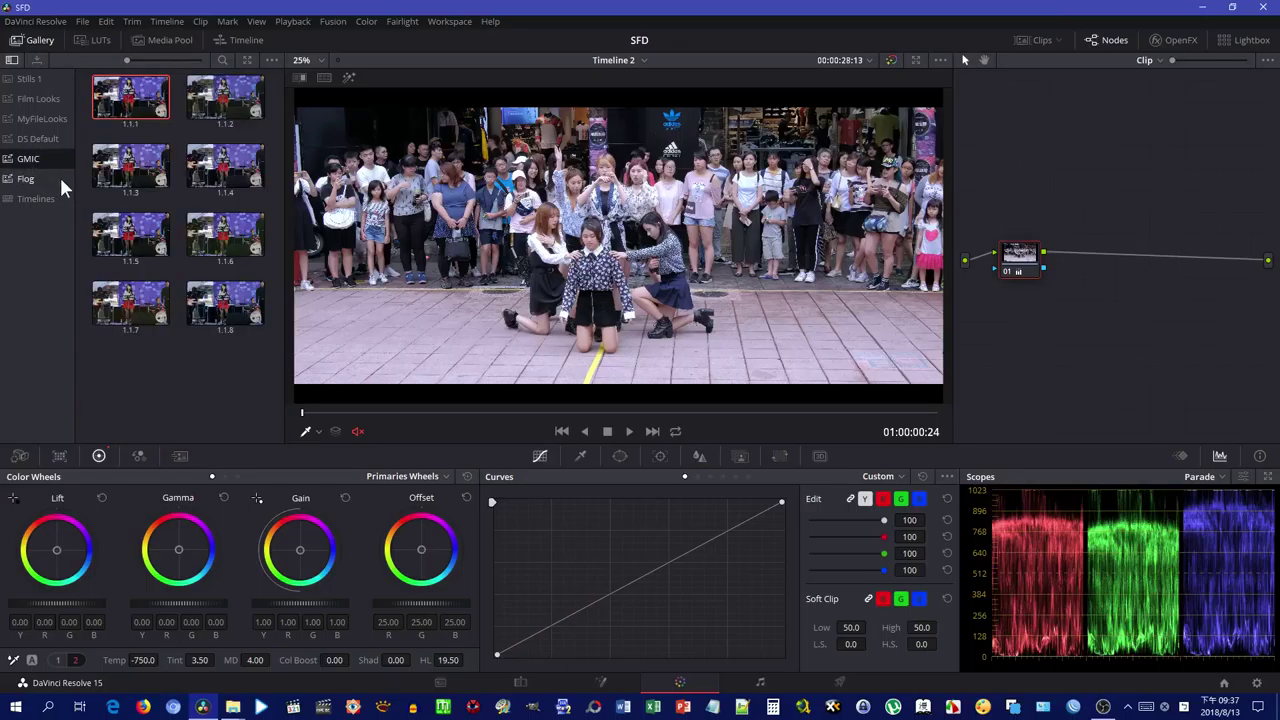
pyautogui.click(47, 141)
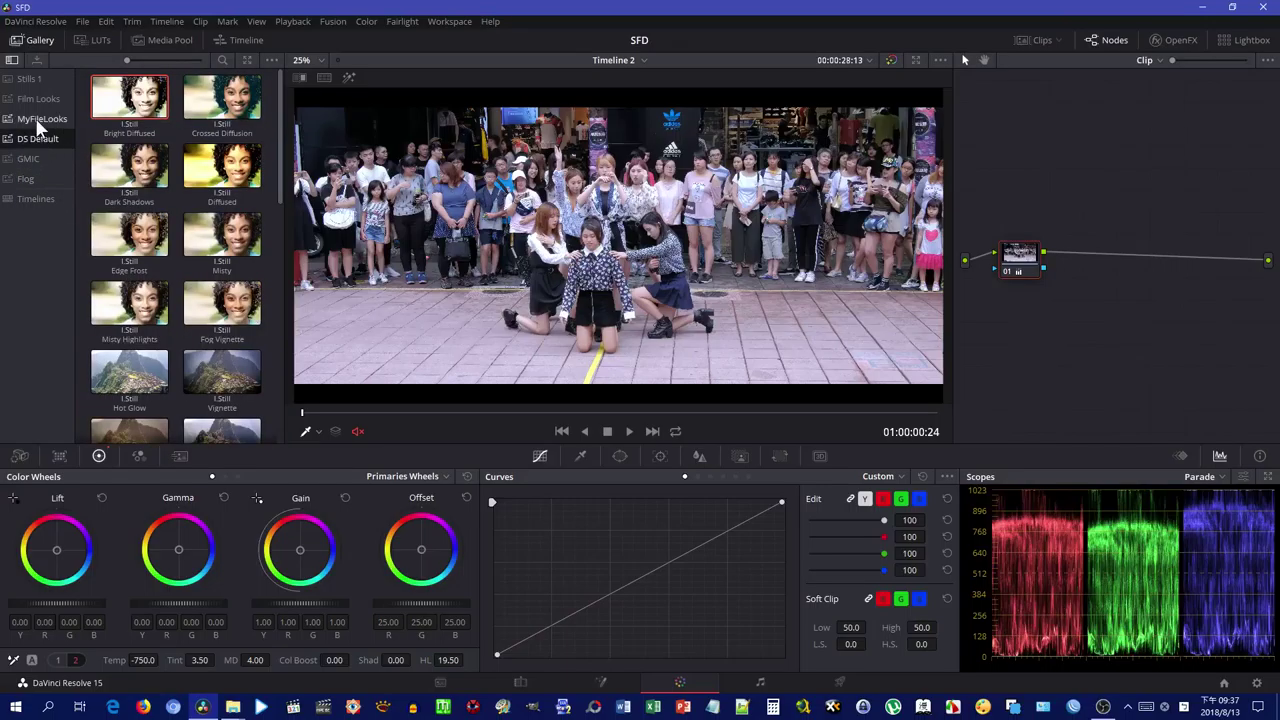
pyautogui.click(42, 119)
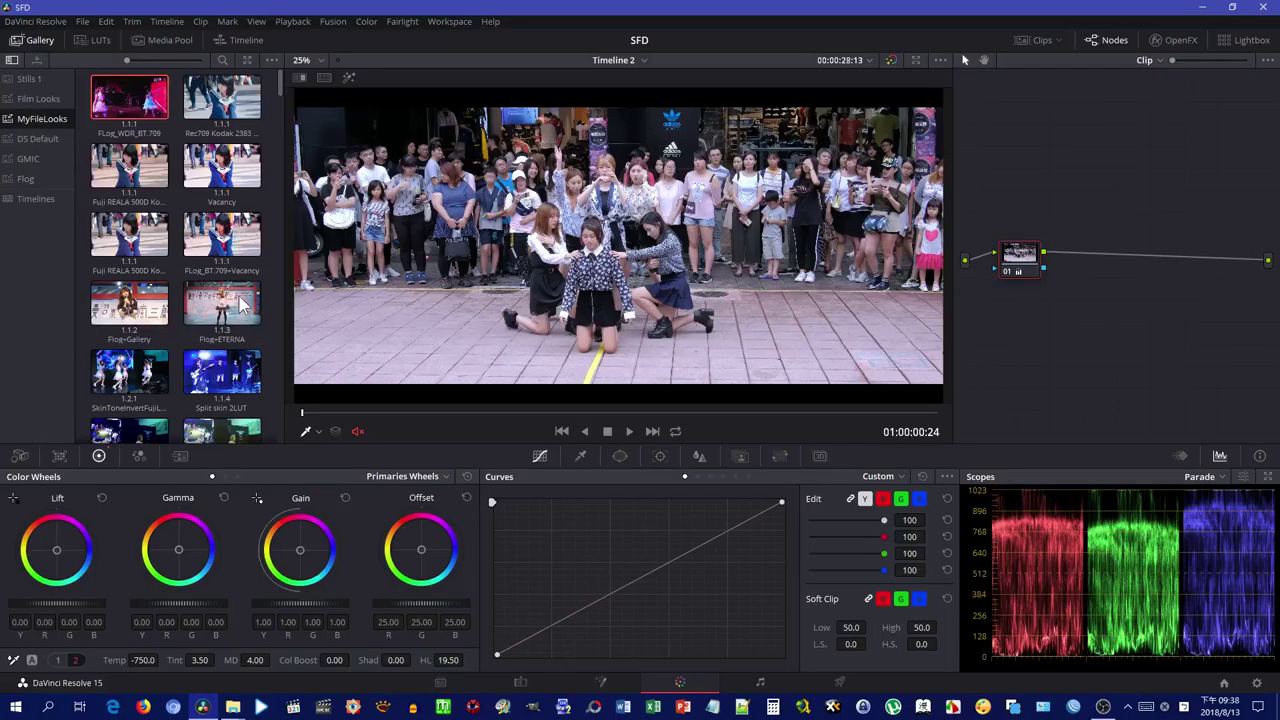
pyautogui.moveTo(280, 82); pyautogui.dragTo(259, 490)
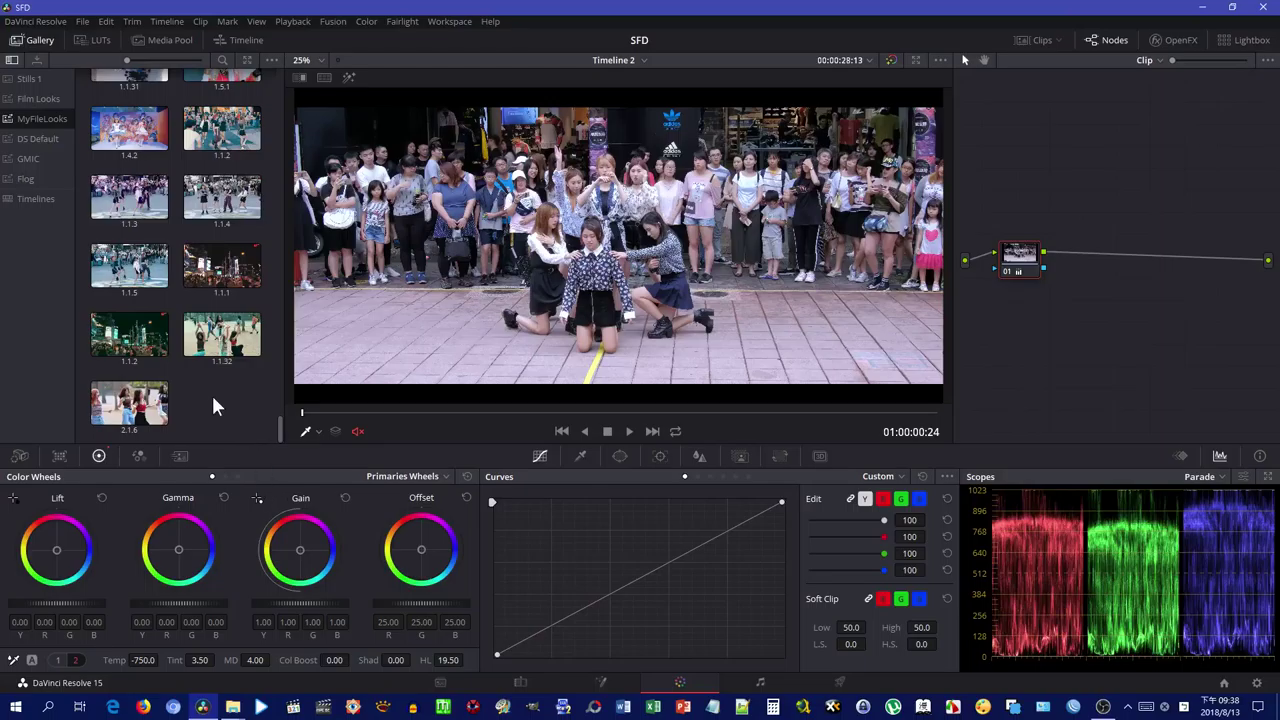
pyautogui.doubleClick(130, 405)
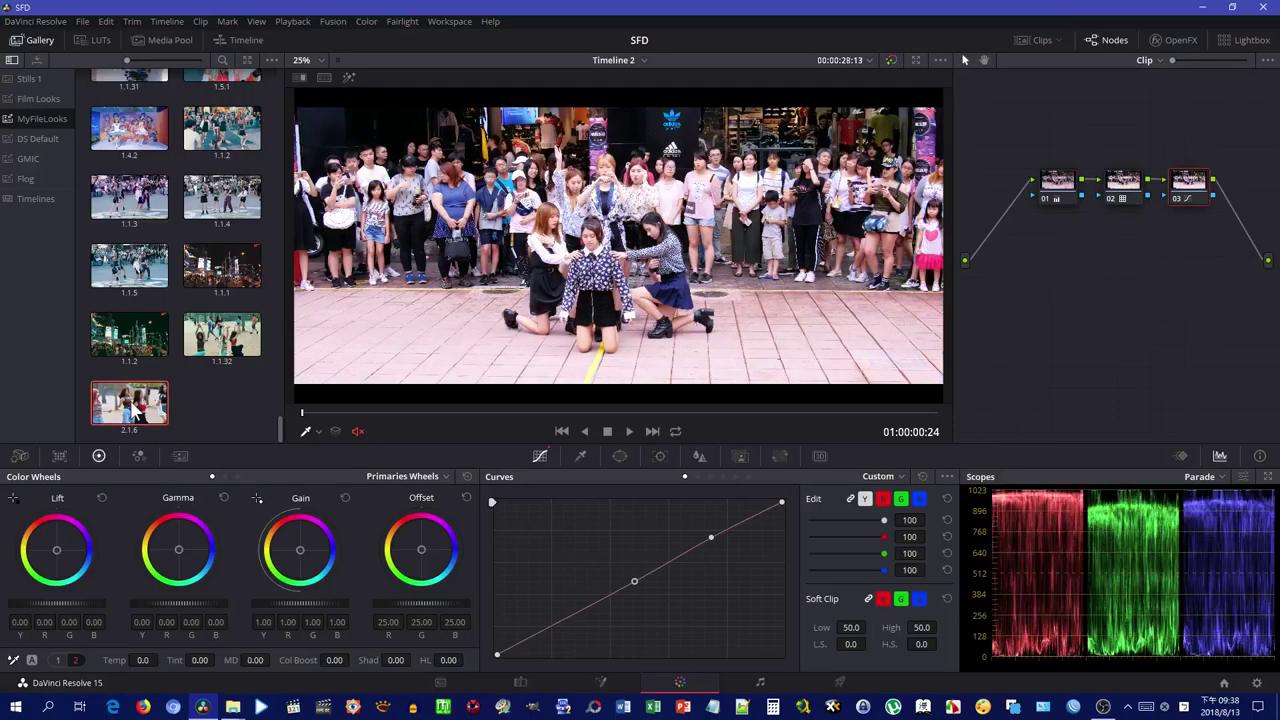
pyautogui.doubleClick(130, 405)
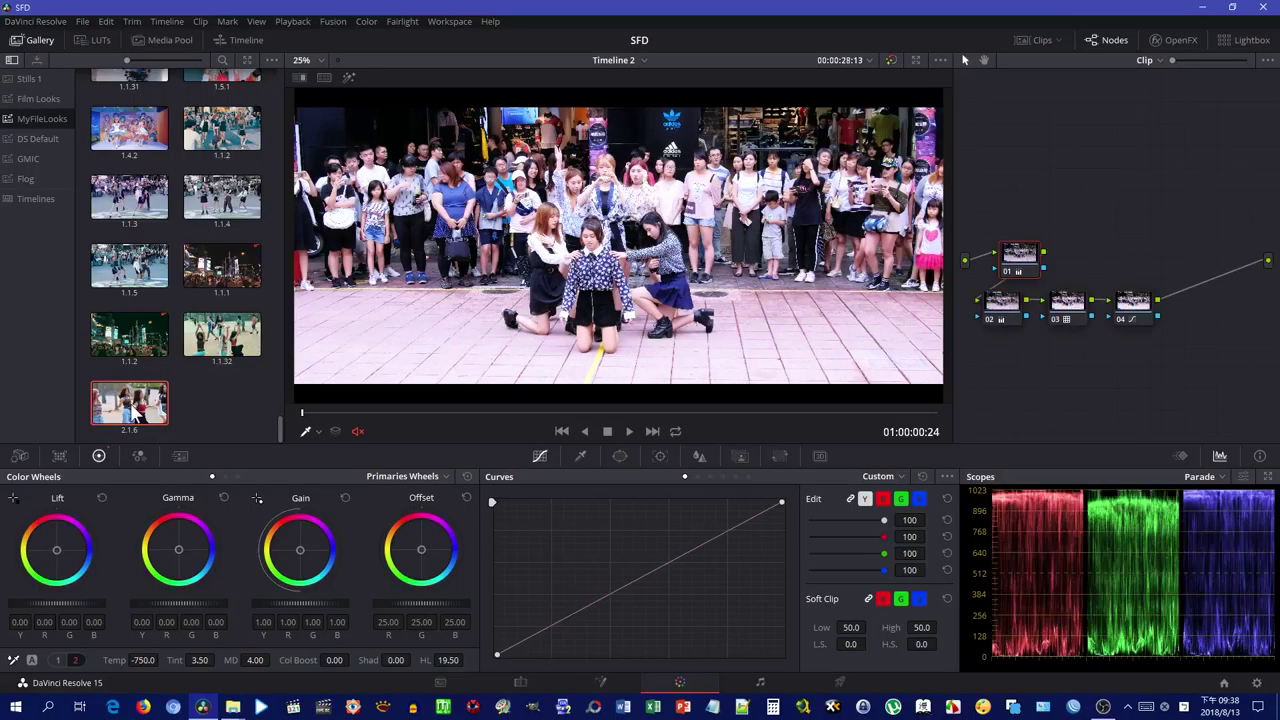
pyautogui.doubleClick(233, 347)
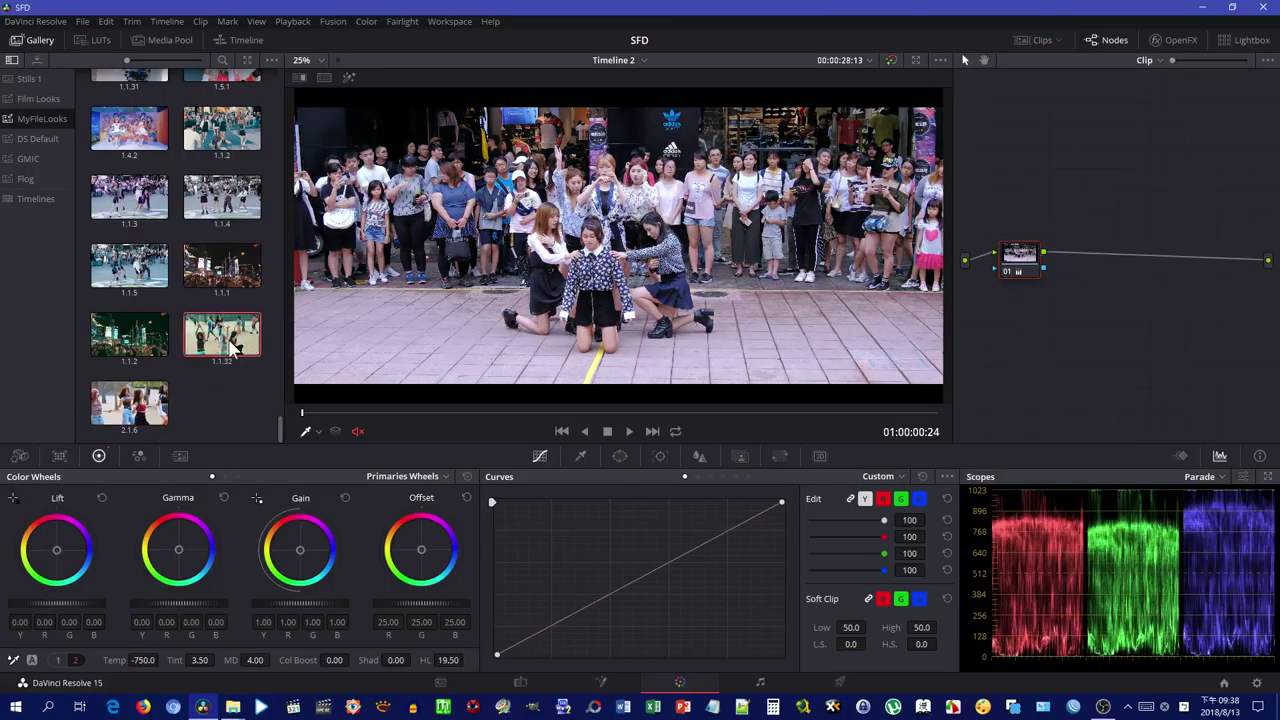
pyautogui.doubleClick(140, 345)
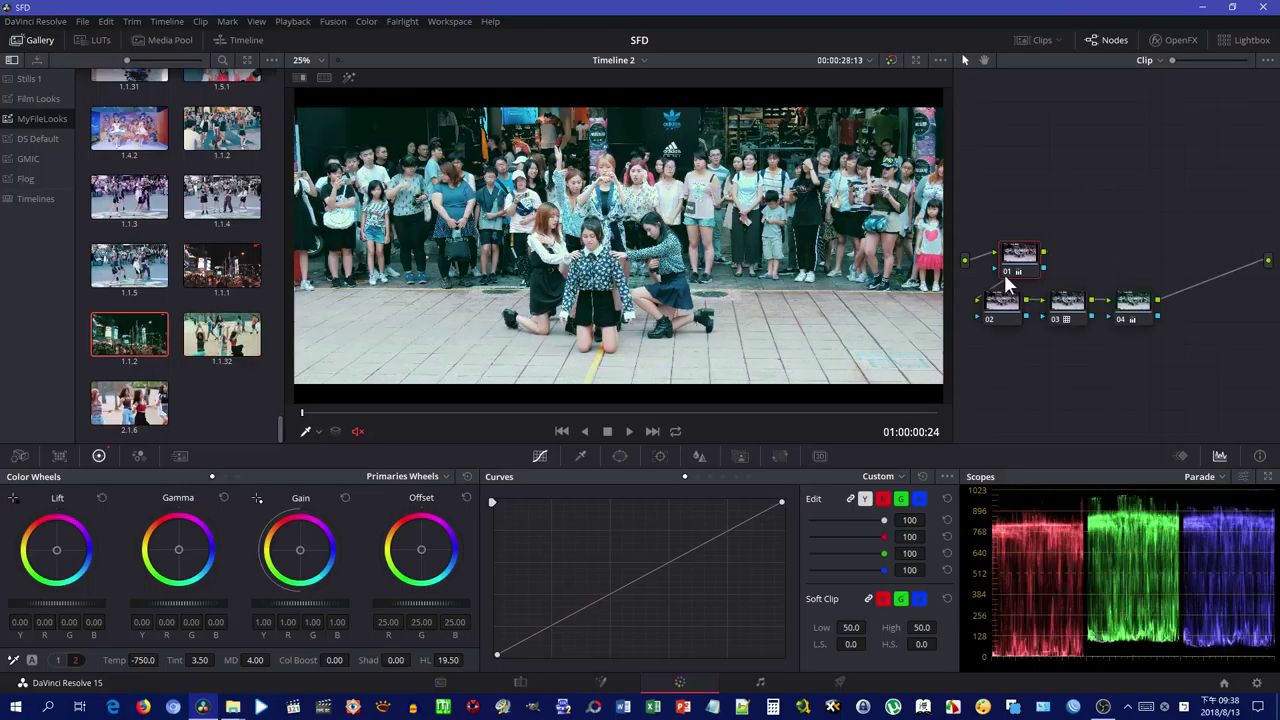
pyautogui.hotkey('ctrl', 'd')
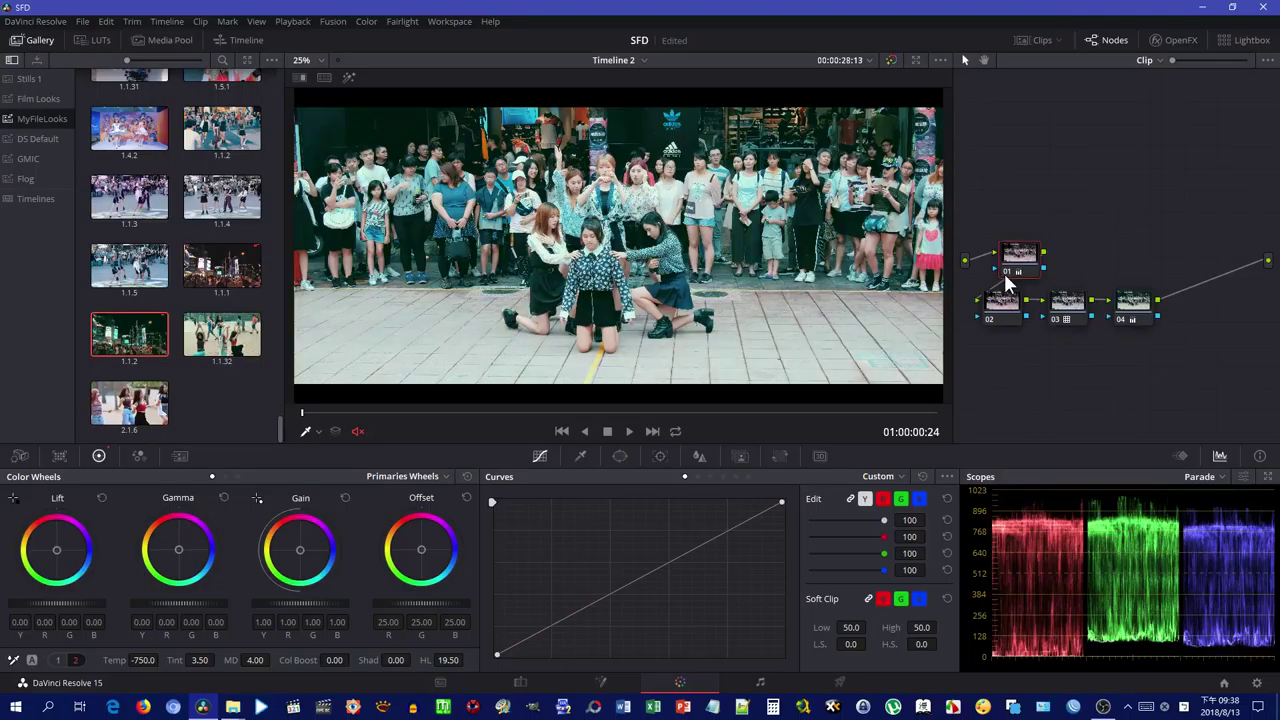
pyautogui.hotkey('ctrl', 'd')
pyautogui.hotkey('ctrl', 'd')
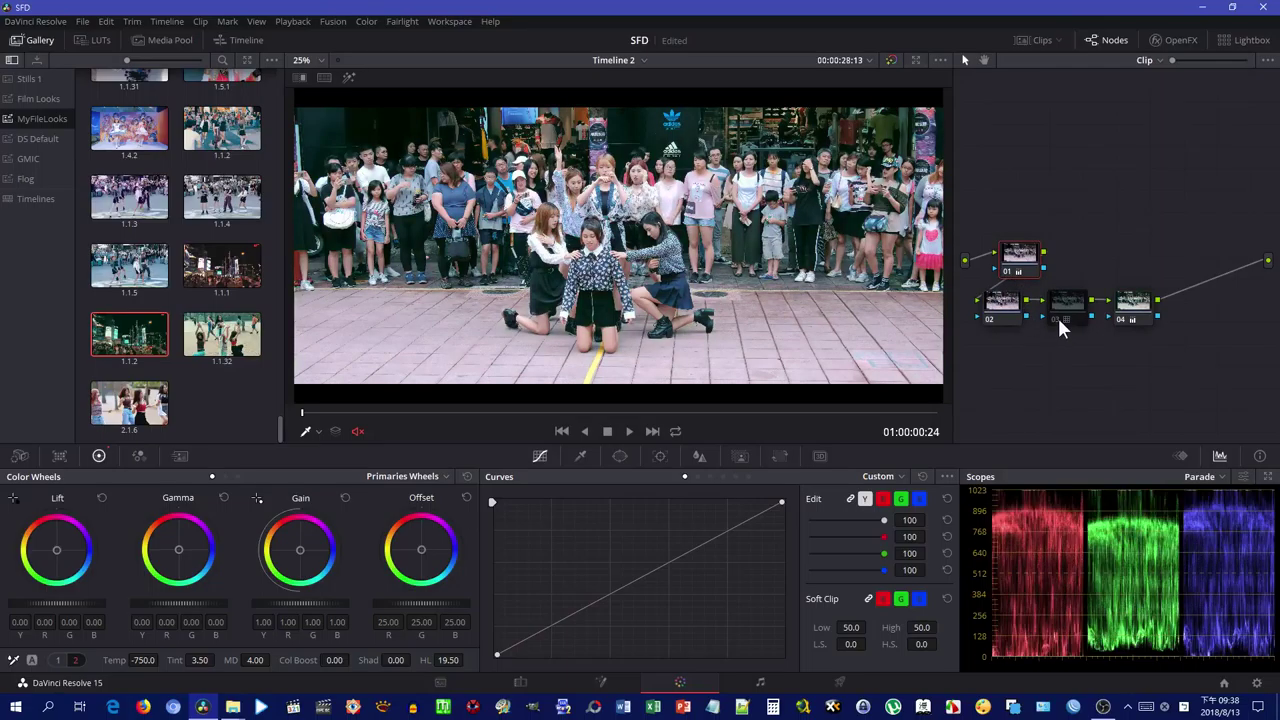
pyautogui.hotkey('ctrl', 'd')
pyautogui.hotkey('ctrl', 'd')
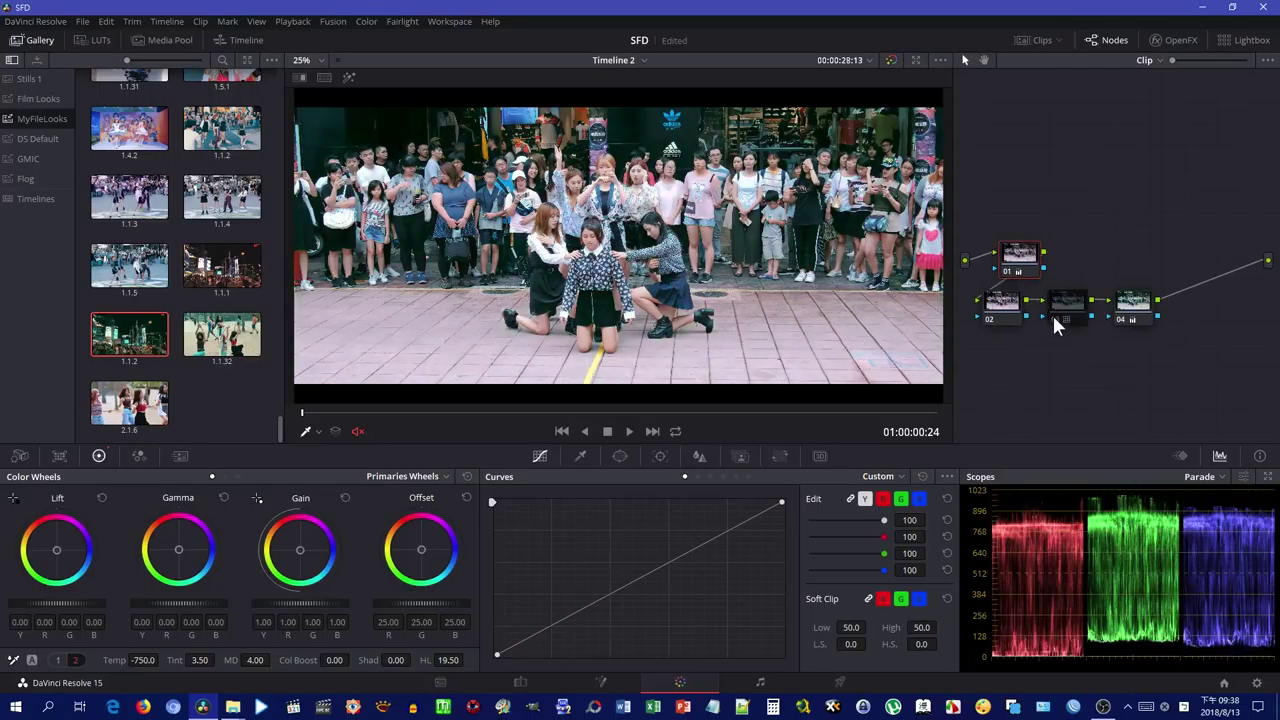
pyautogui.hotkey('ctrl', 'd')
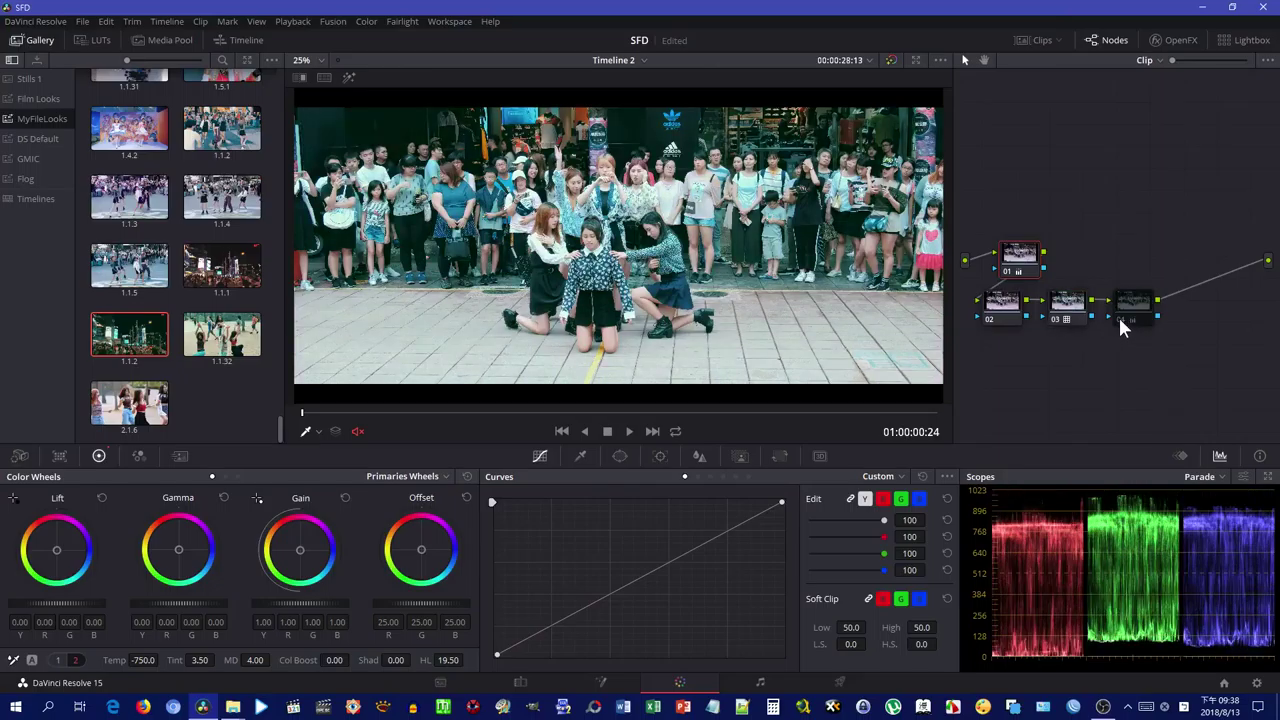
pyautogui.hotkey('ctrl', 'd')
pyautogui.hotkey('ctrl', 'd')
pyautogui.hotkey('ctrl', 'd')
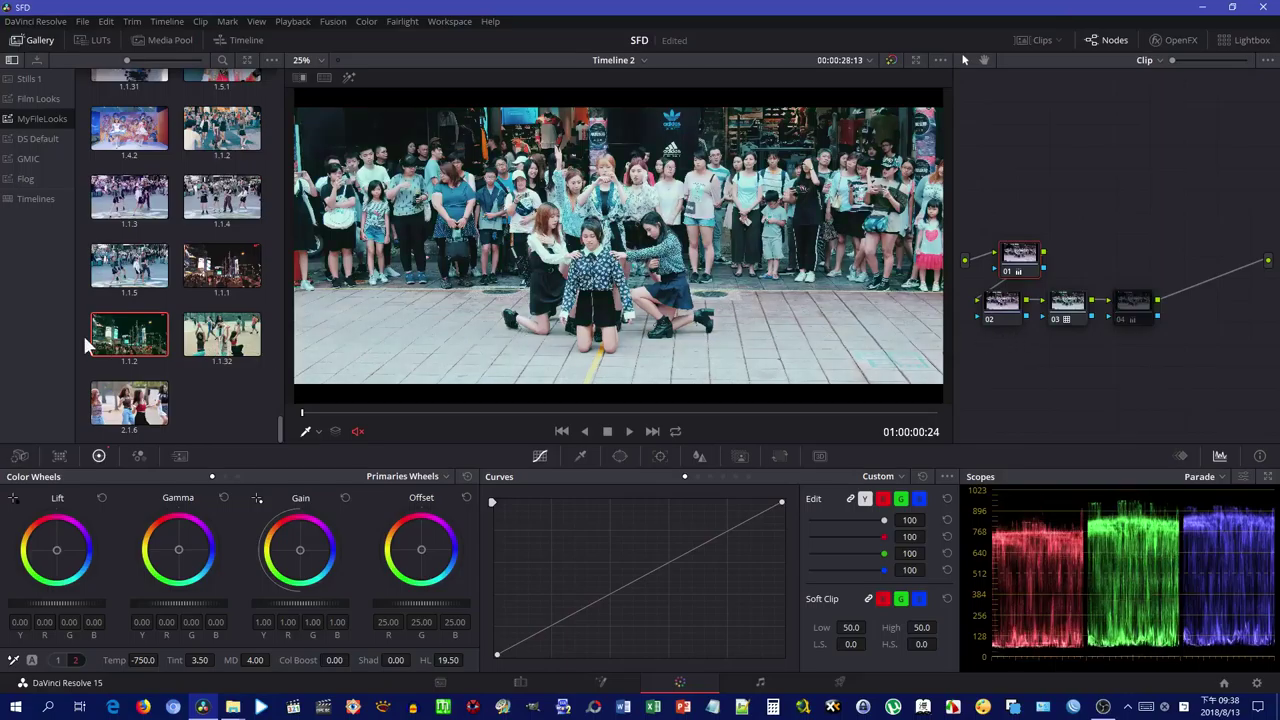
pyautogui.hotkey('ctrl', 'd')
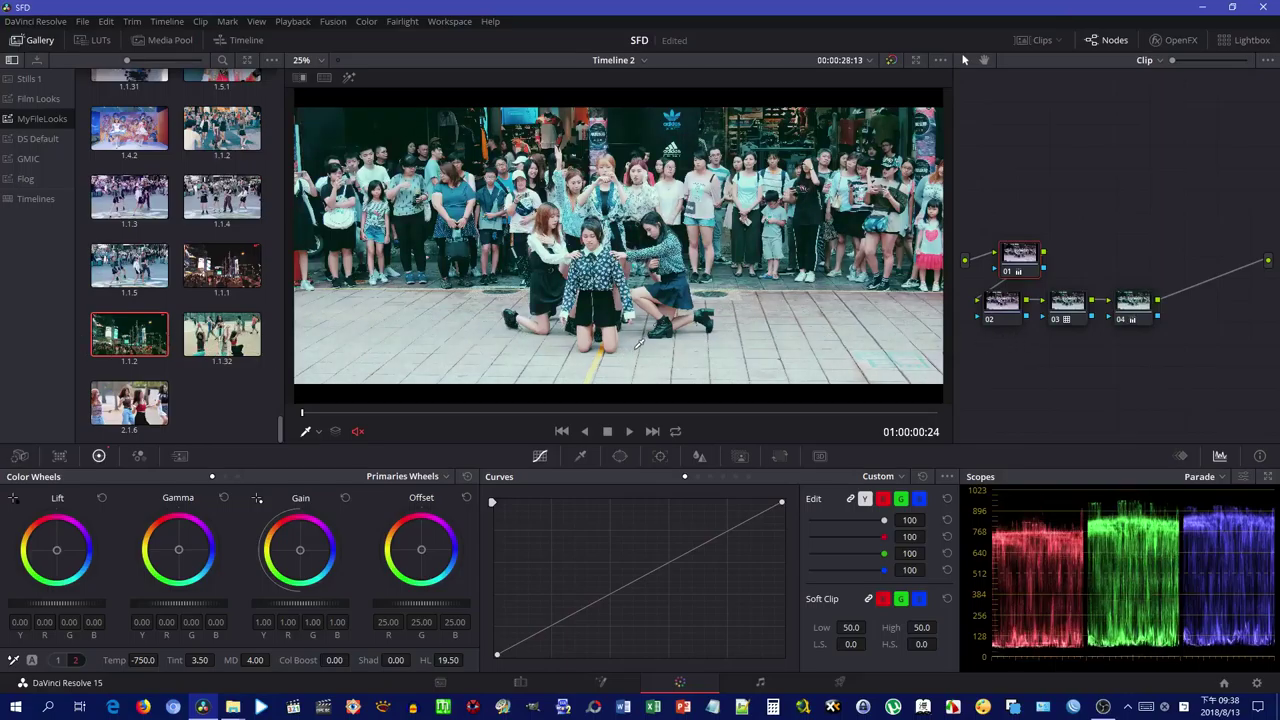
pyautogui.hotkey('ctrl', 'd')
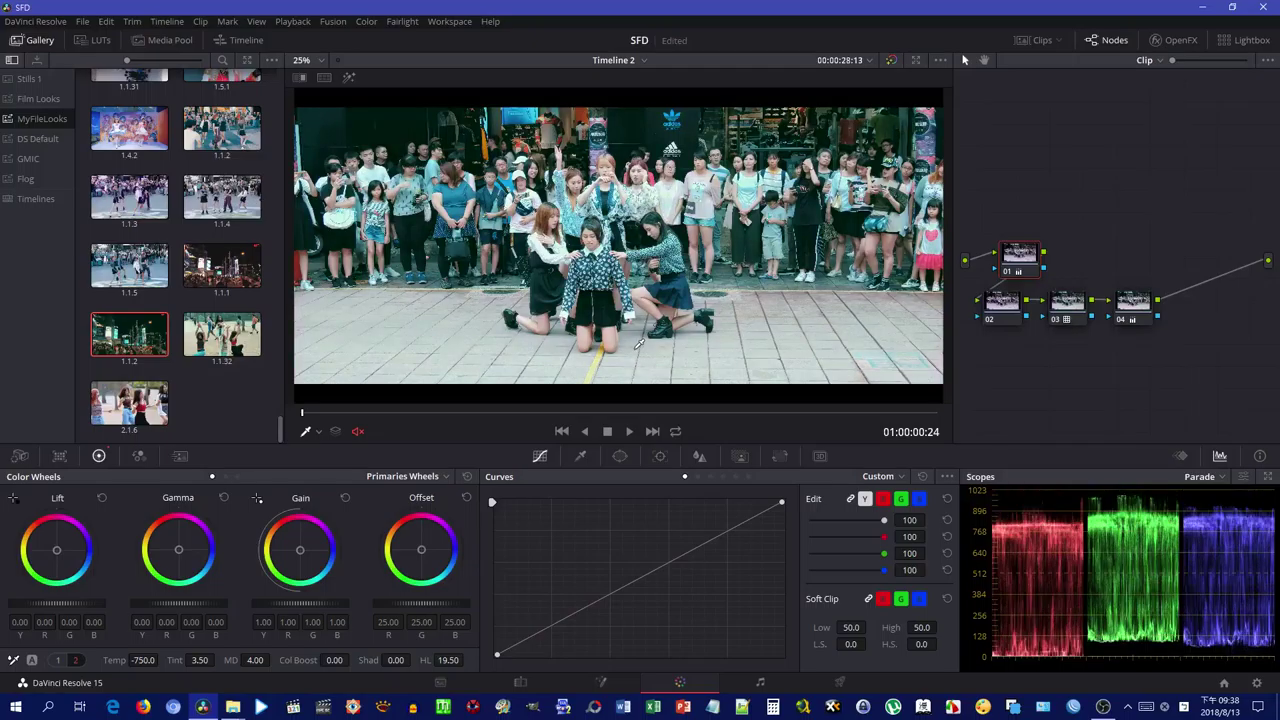
pyautogui.hotkey('ctrl', 'Home')
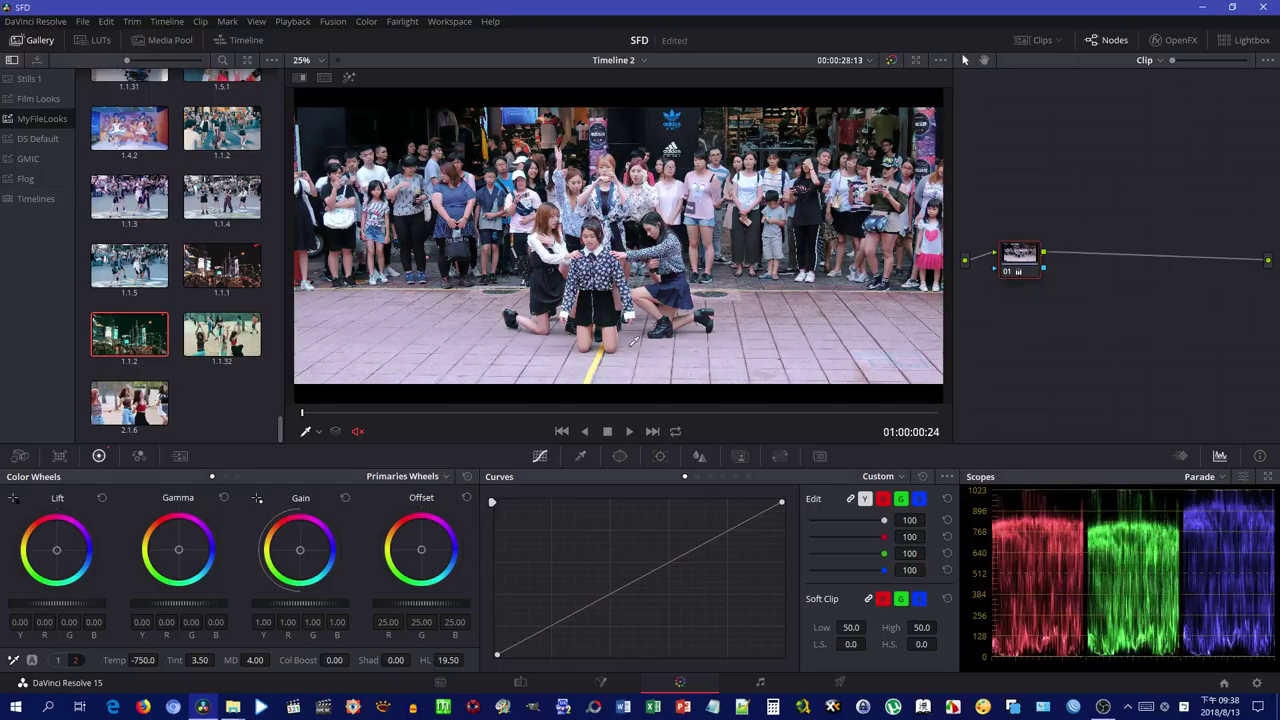
# Preview the grades from stills 1.1.1 and 1.1.5, comparing graded and ungraded looks.
pyautogui.middleClick(208, 258)
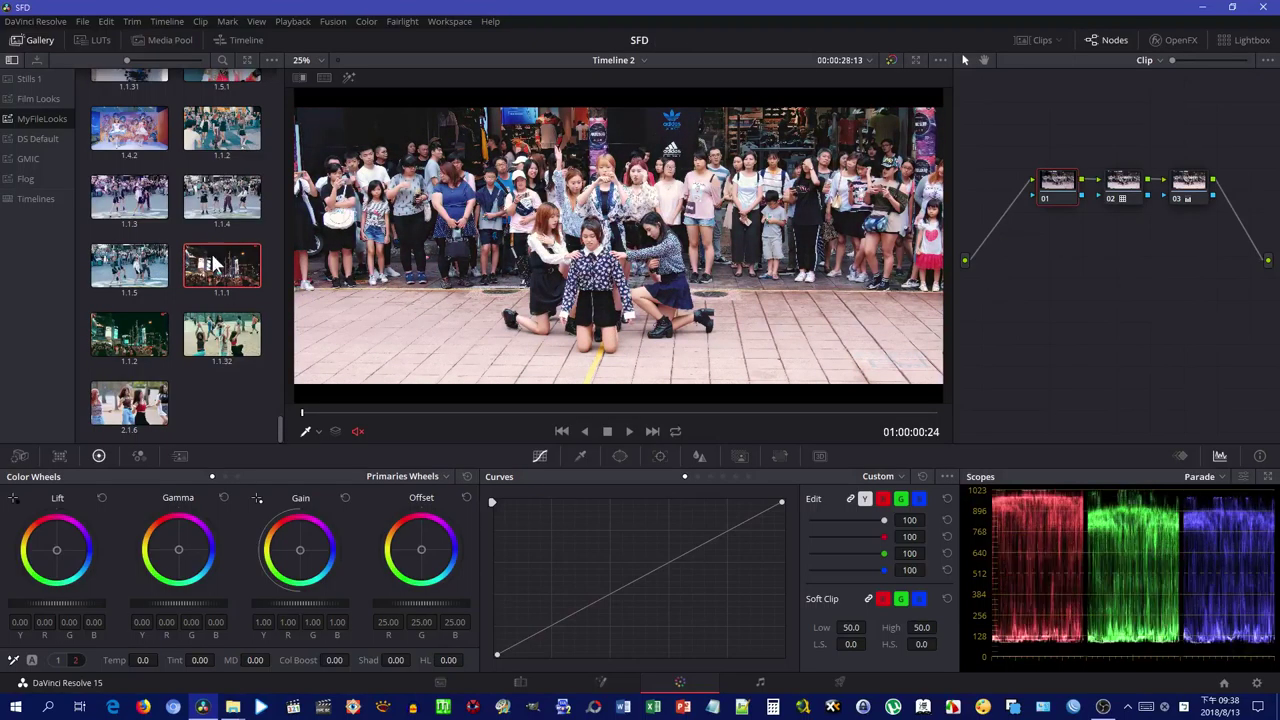
pyautogui.hotkey('ctrl', 'Home')
pyautogui.middleClick(128, 276)
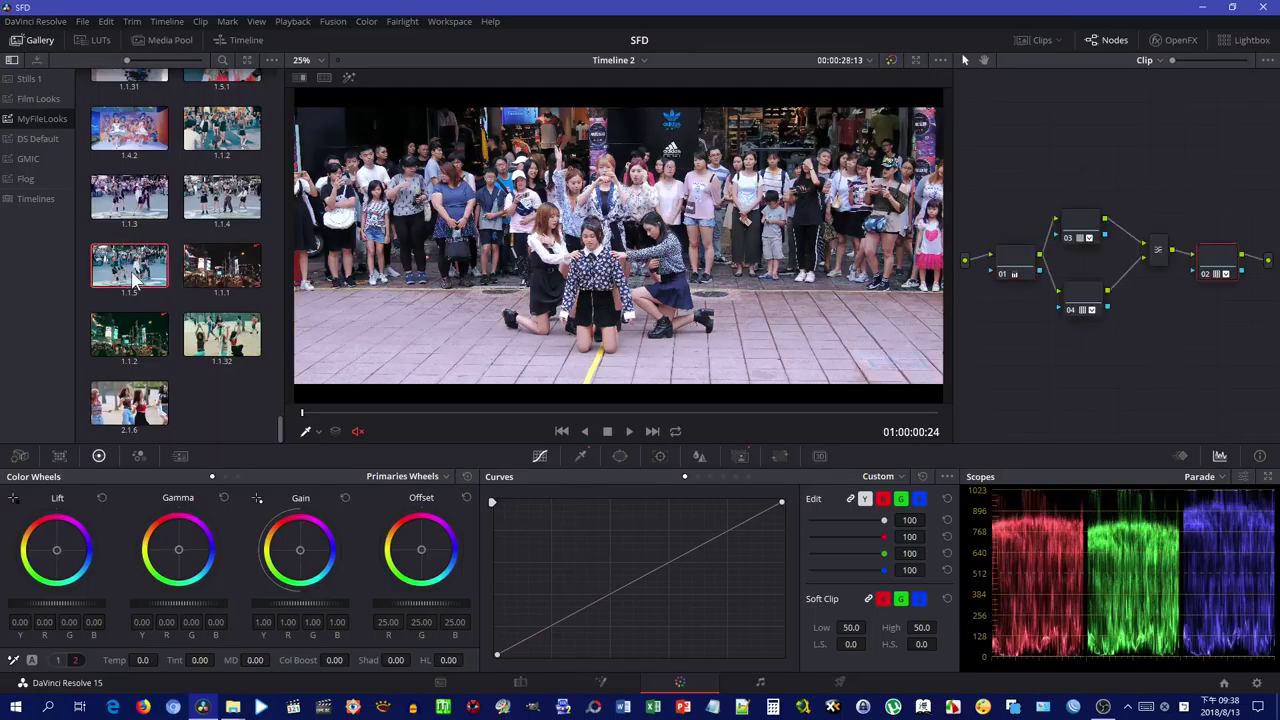
pyautogui.hotkey('ctrl', 'Home')
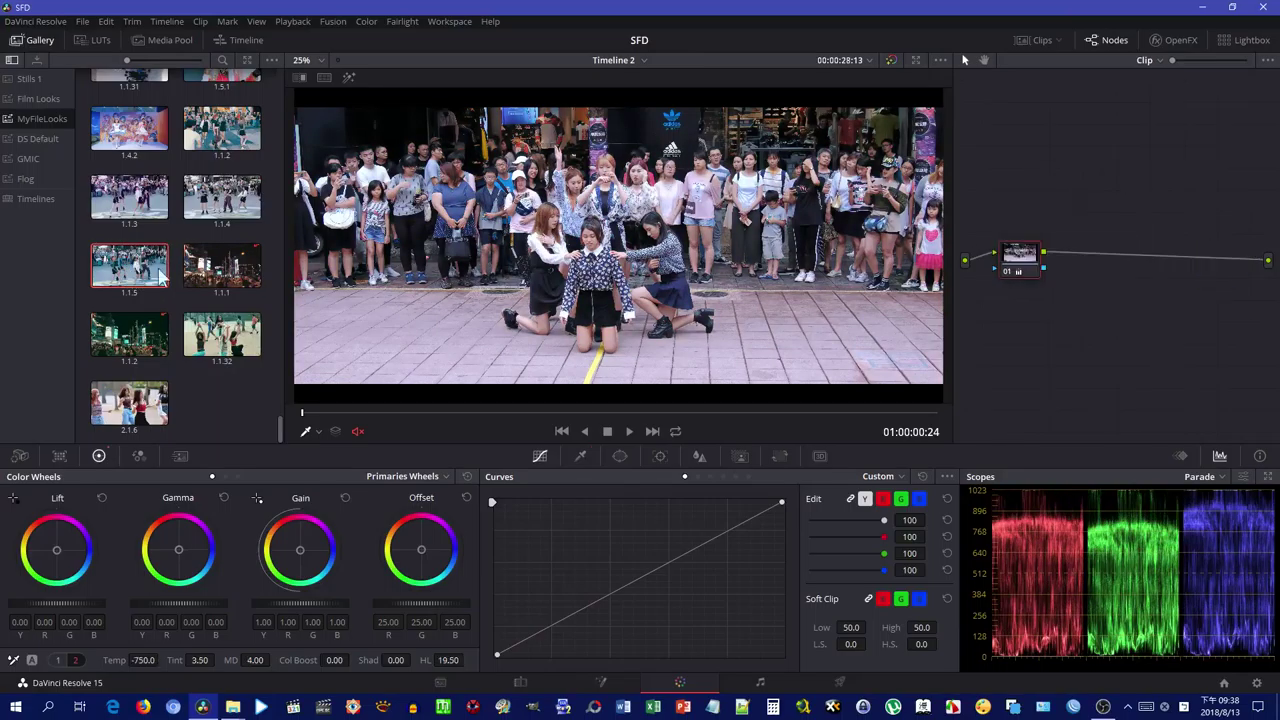
pyautogui.middleClick(122, 282)
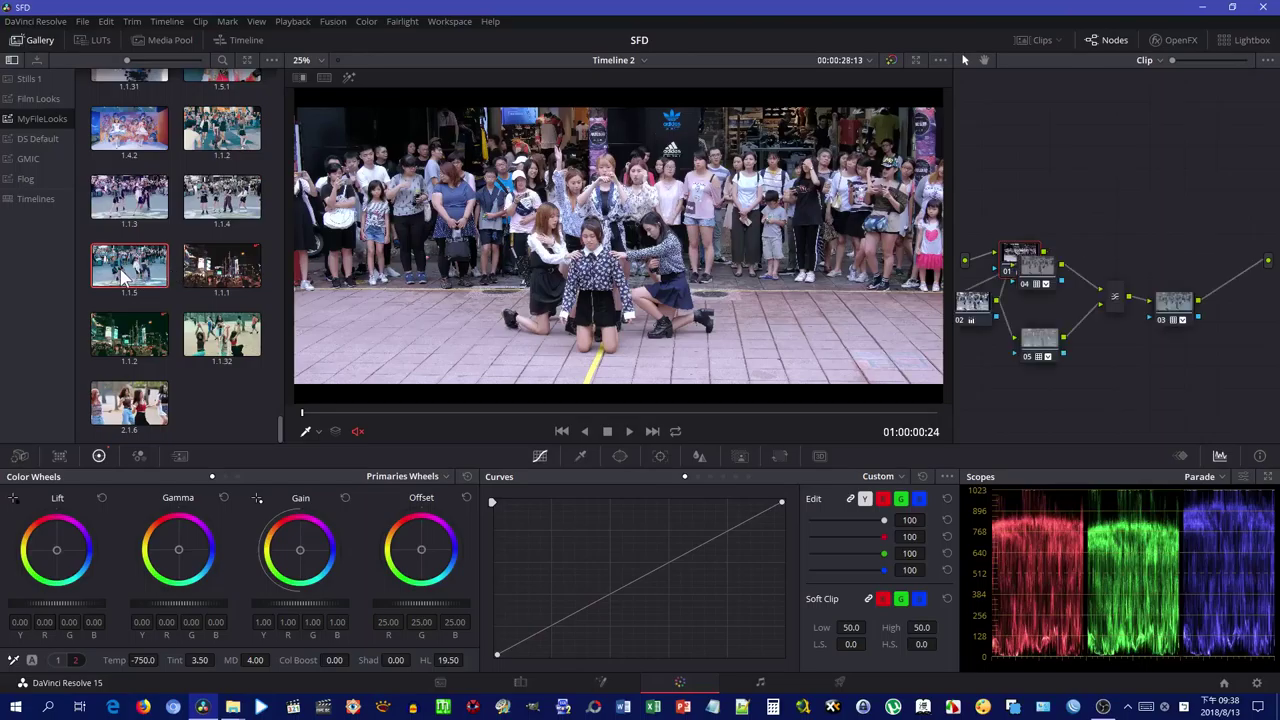
pyautogui.hotkey('shift', 'd')
pyautogui.hotkey('shift', 'd')
pyautogui.hotkey('shift', 'd')
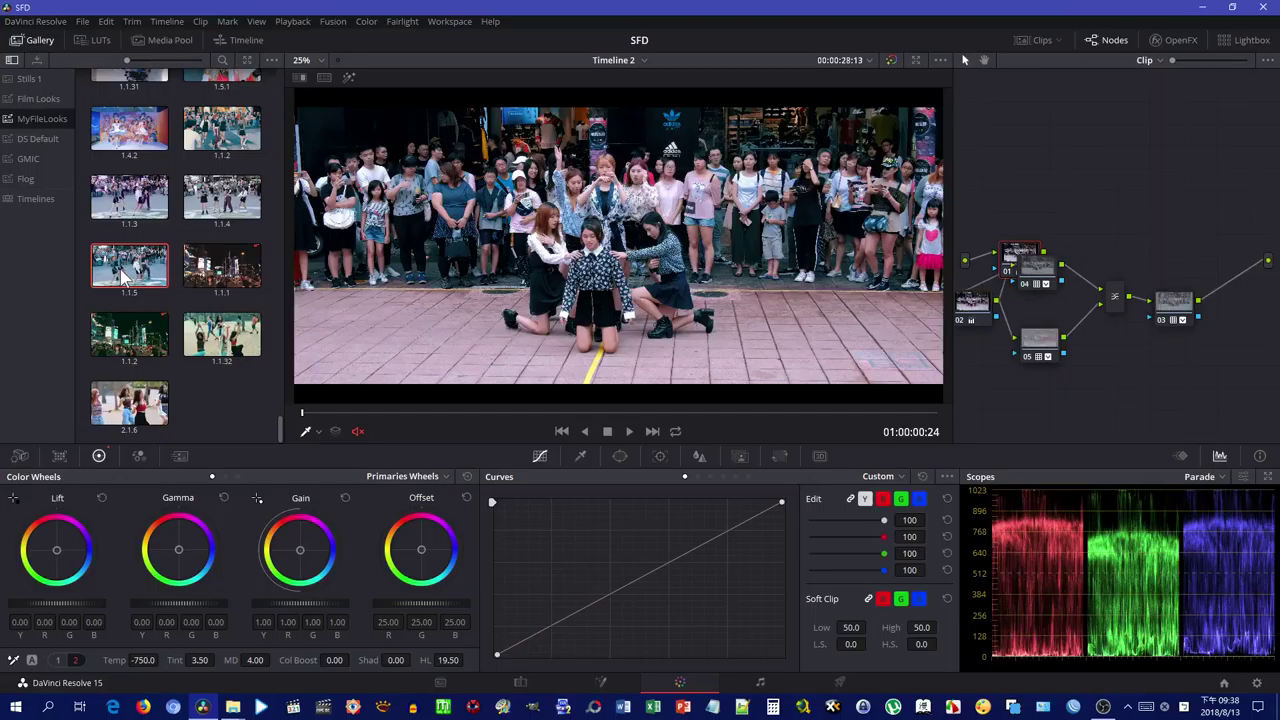
# Apply grades from stills 1.1.1 and 1.5.1, undoing the trial 1.3.1 and 1.2.1 grades.
pyautogui.doubleClick(228, 268)
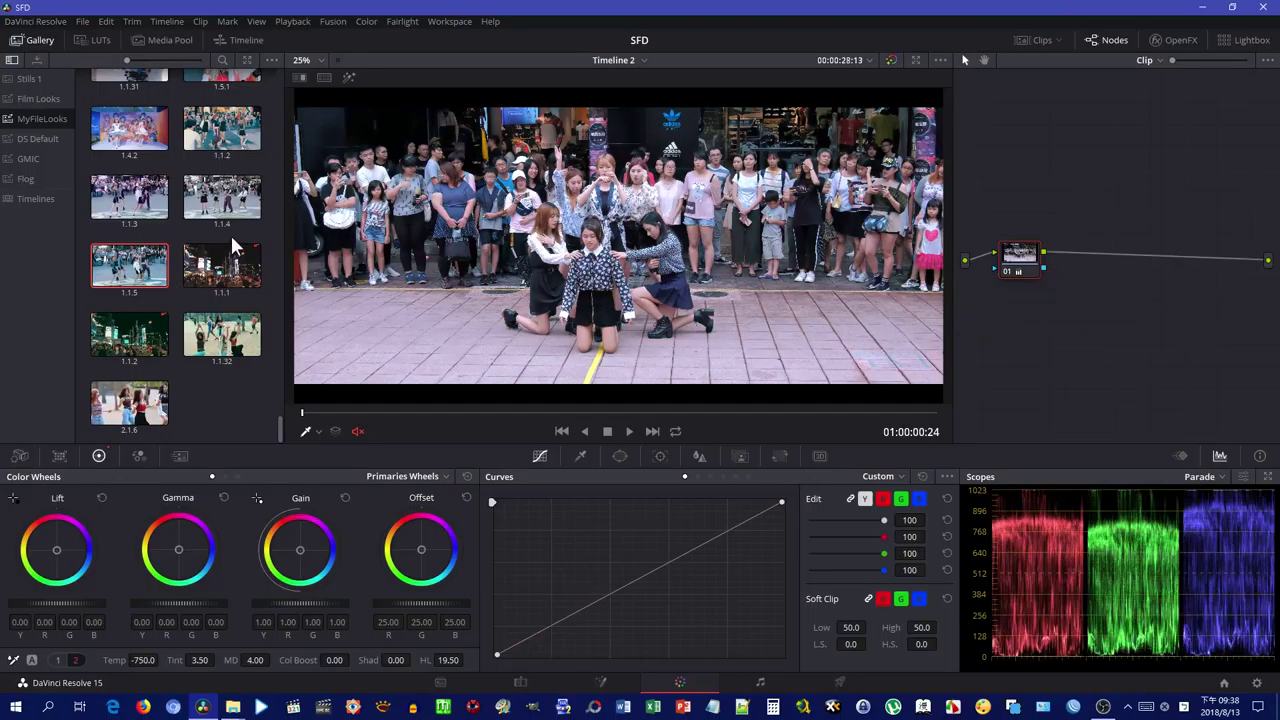
pyautogui.scroll(3, 230, 232)
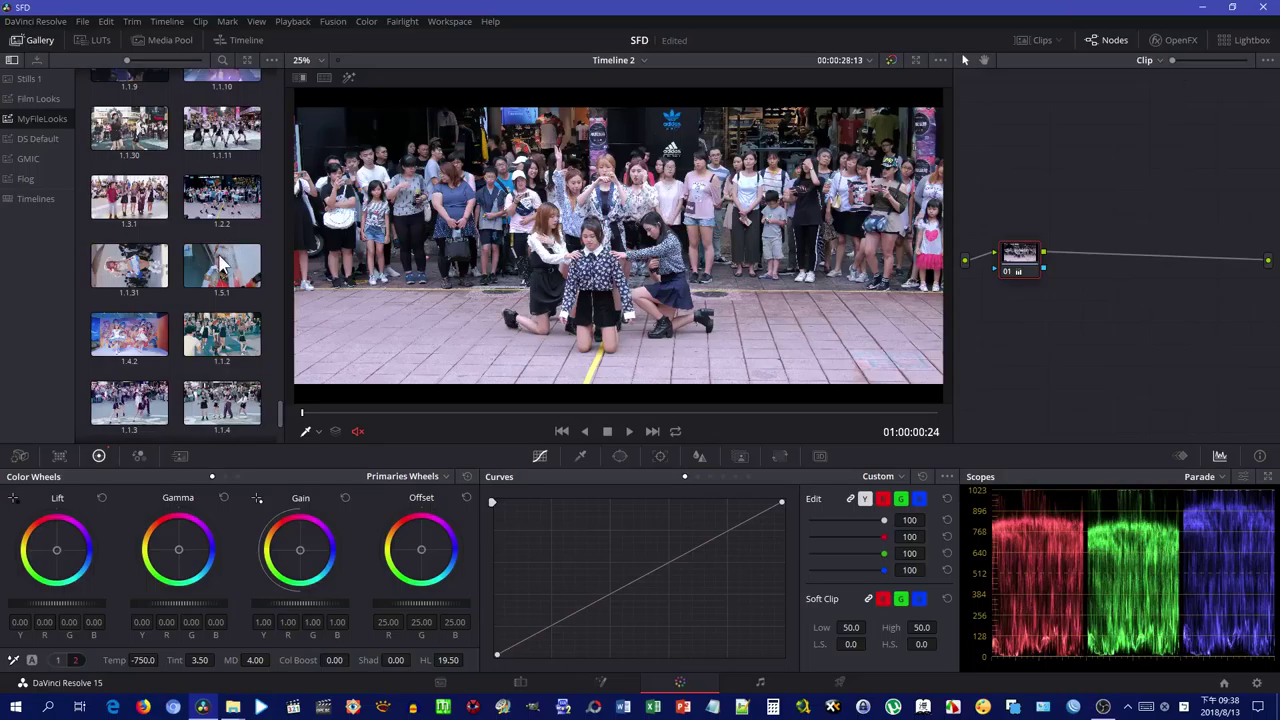
pyautogui.doubleClick(222, 265)
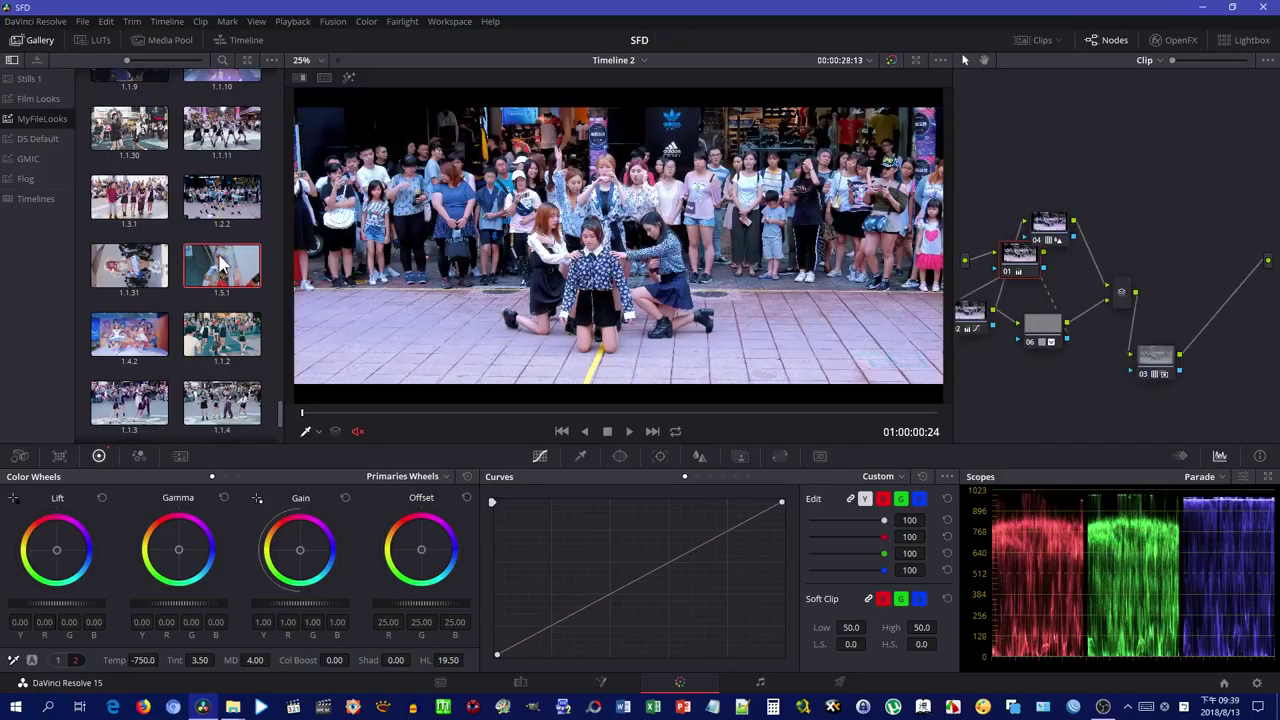
pyautogui.doubleClick(107, 268)
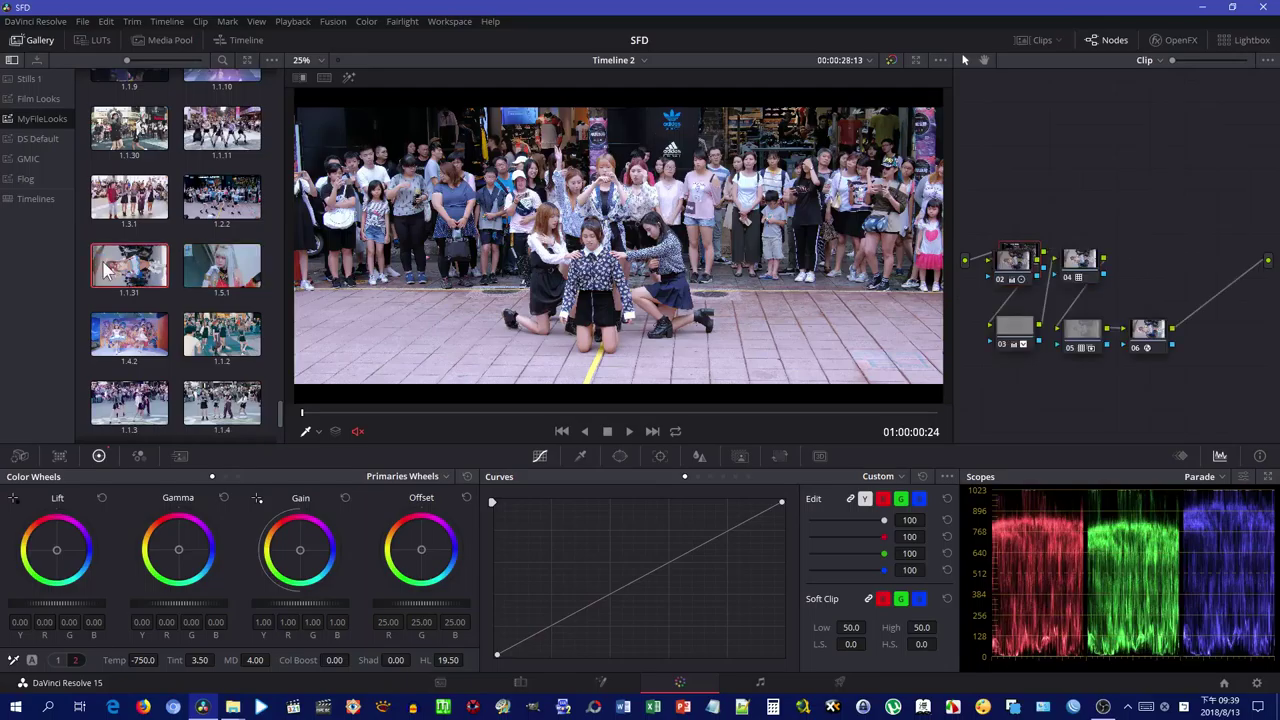
pyautogui.hotkey('ctrl', 'z')
pyautogui.hotkey('ctrl', 'z')
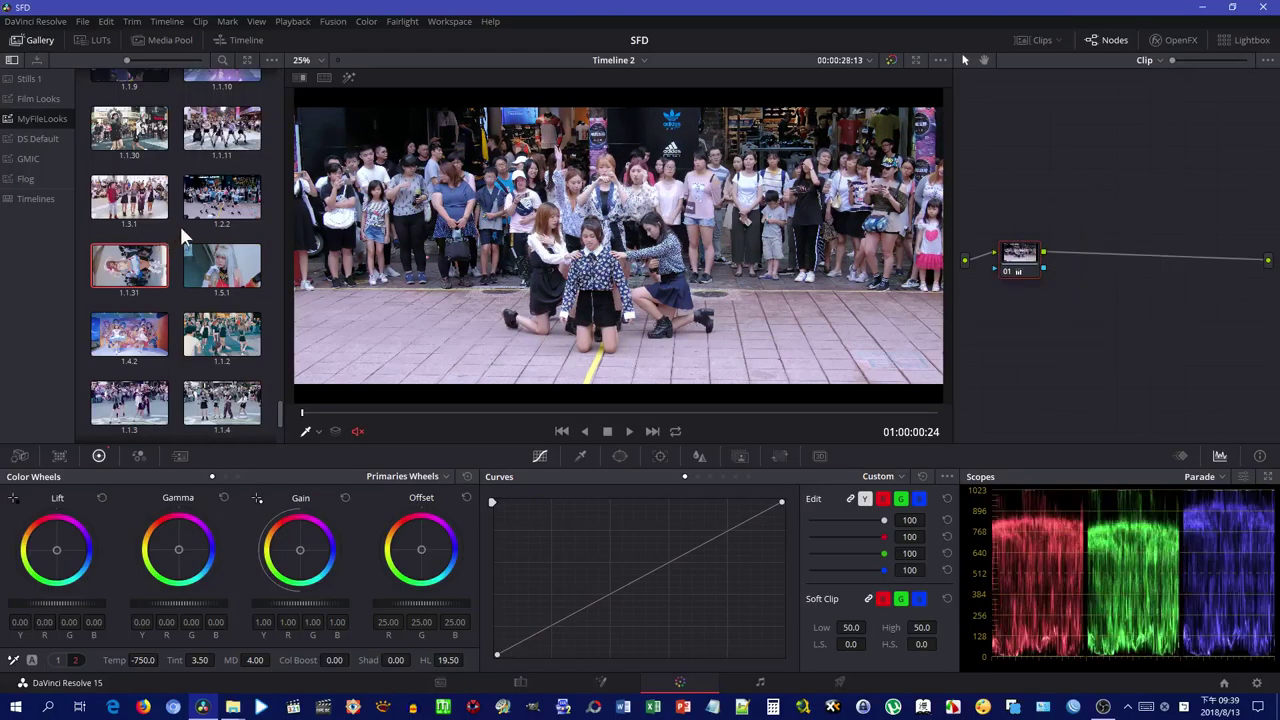
pyautogui.doubleClick(230, 216)
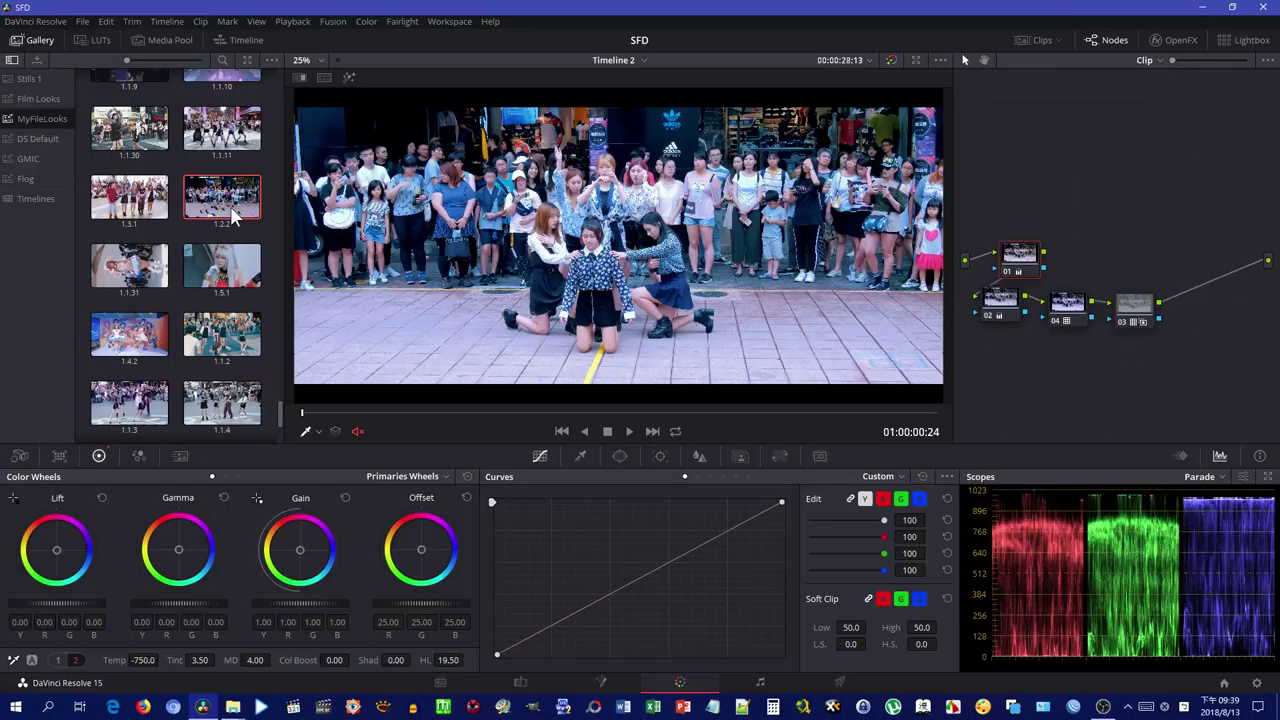
pyautogui.hotkey('ctrl', 'z')
# Try stills 1.1.11 and 1.1.10, then settle on the dark teal look from still 1.1.1.
pyautogui.scroll(3, 240, 211)
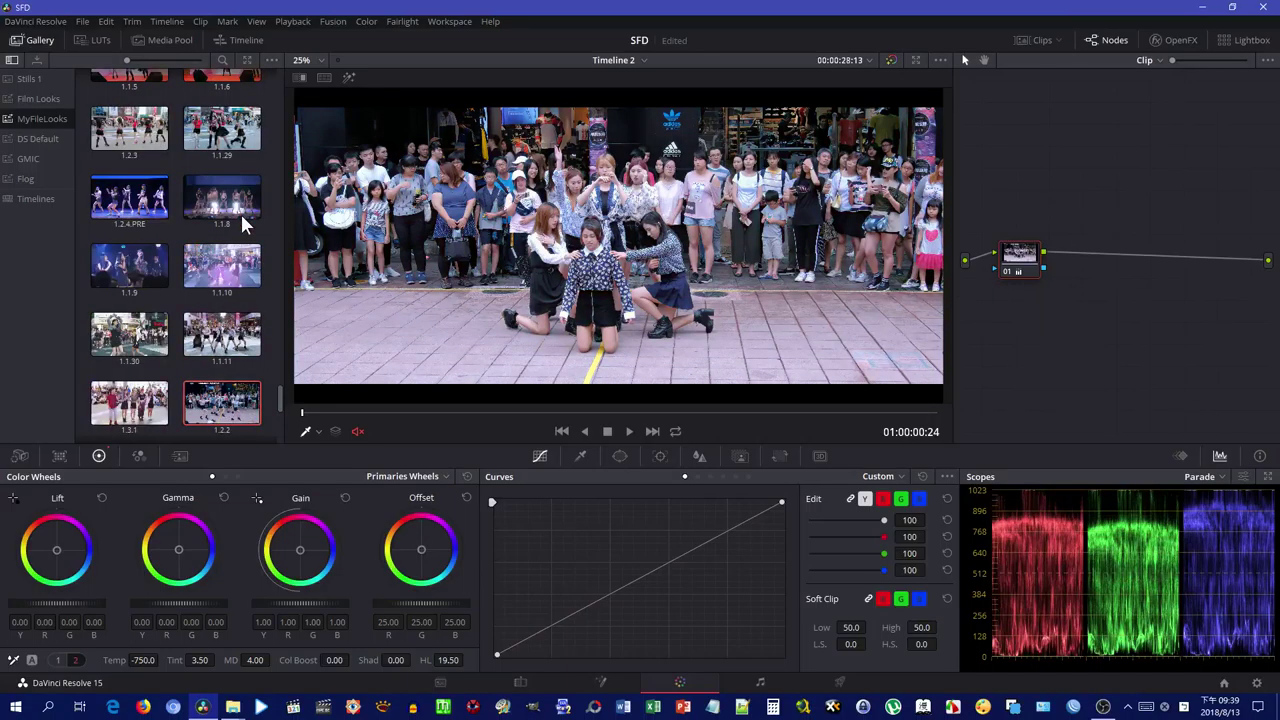
pyautogui.doubleClick(238, 340)
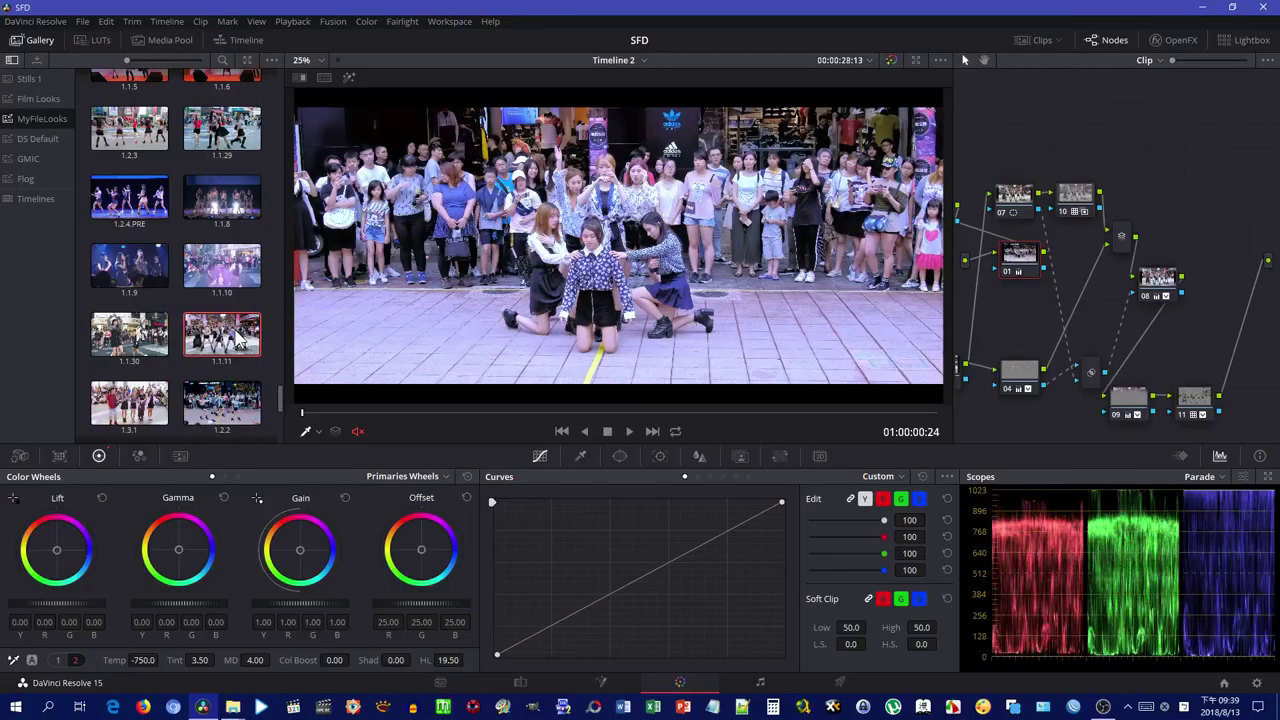
pyautogui.doubleClick(228, 262)
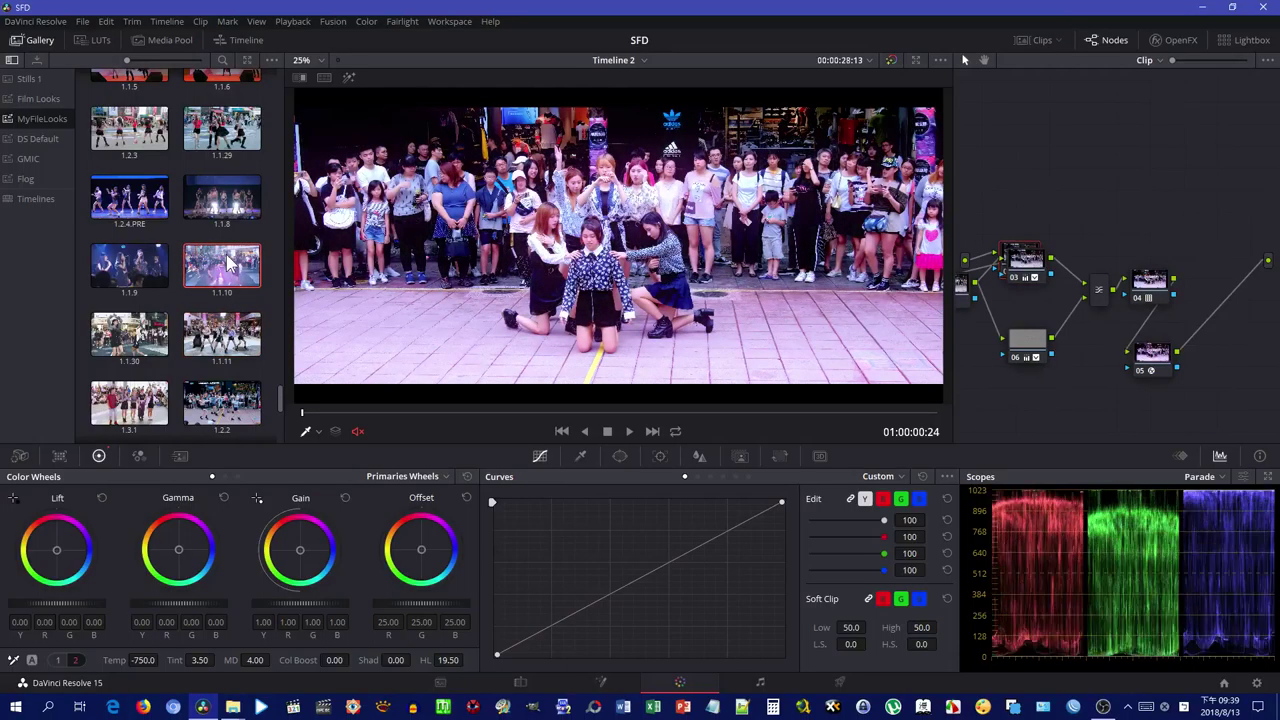
pyautogui.scroll(3, 228, 262)
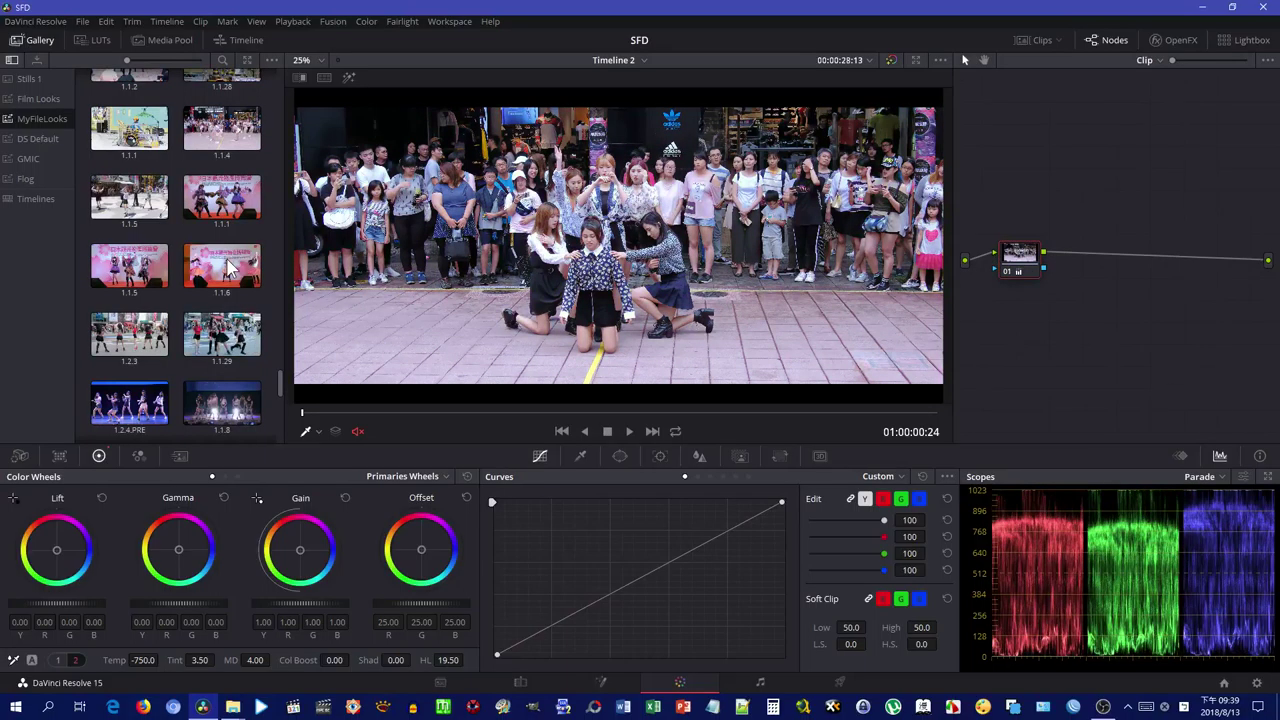
pyautogui.scroll(3, 228, 265)
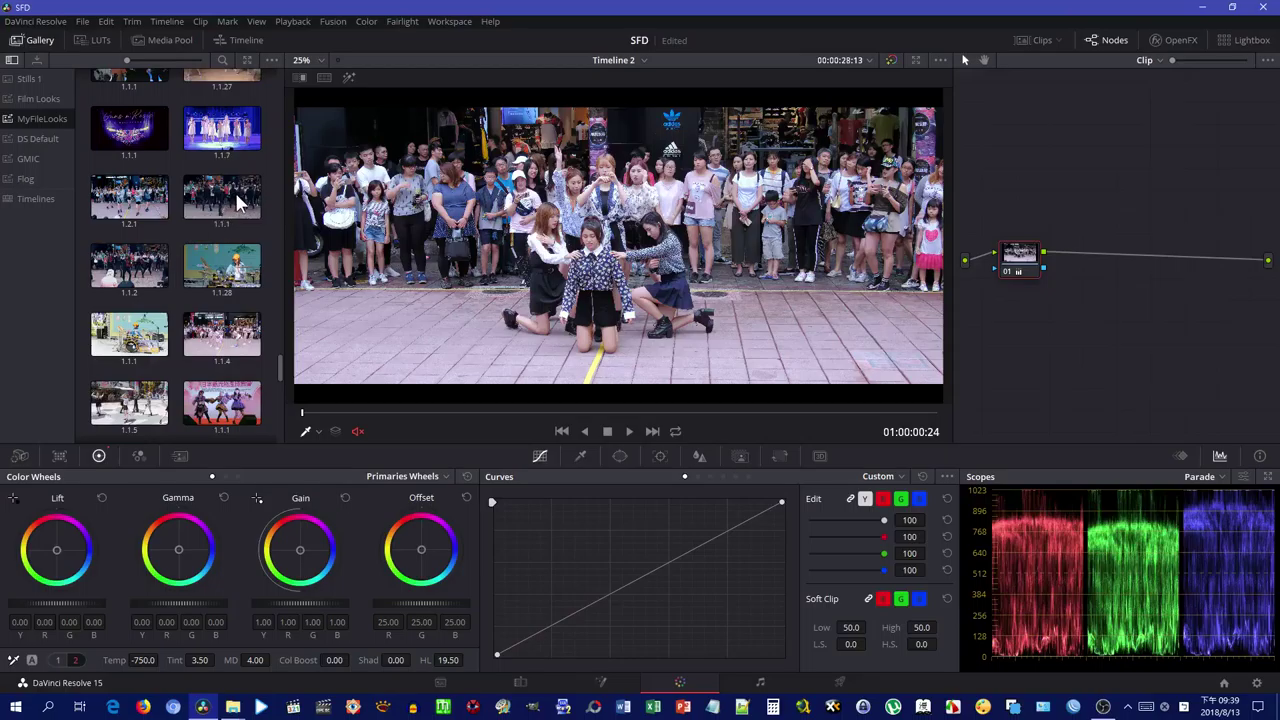
pyautogui.doubleClick(238, 203)
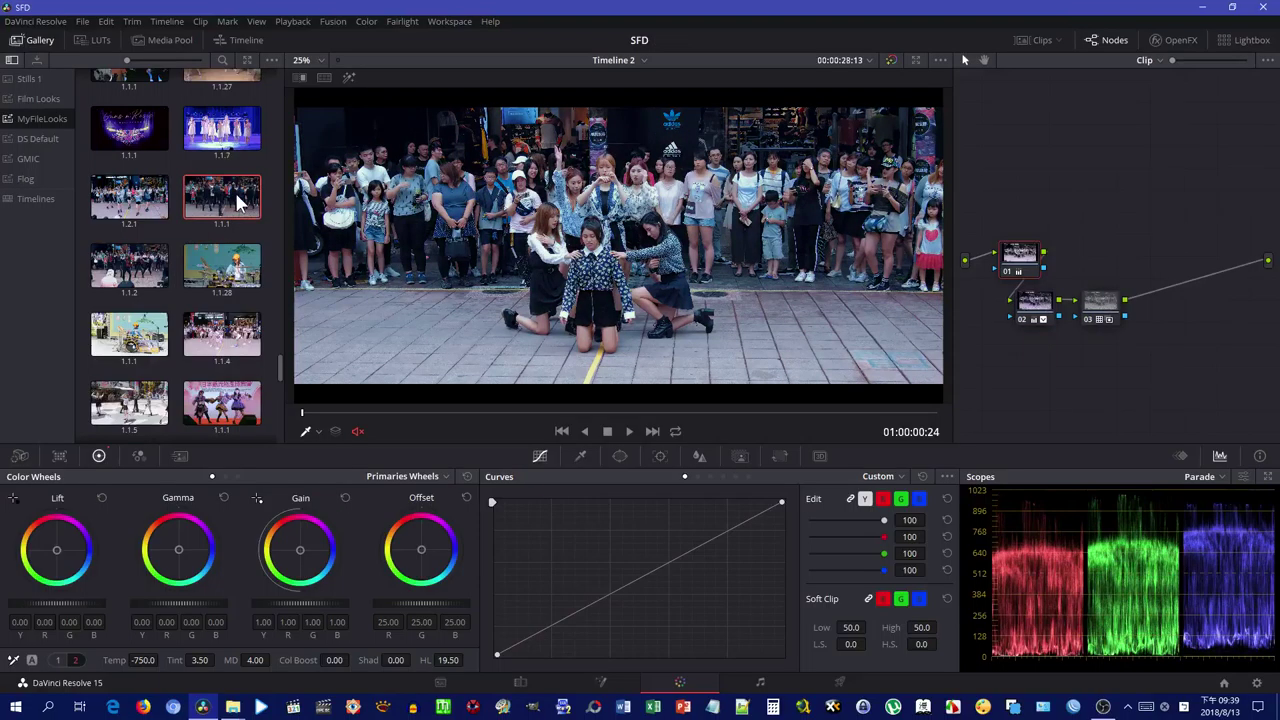
# Check the teal look at later moments of the dance and turn on split screen.
pyautogui.click(449, 411)
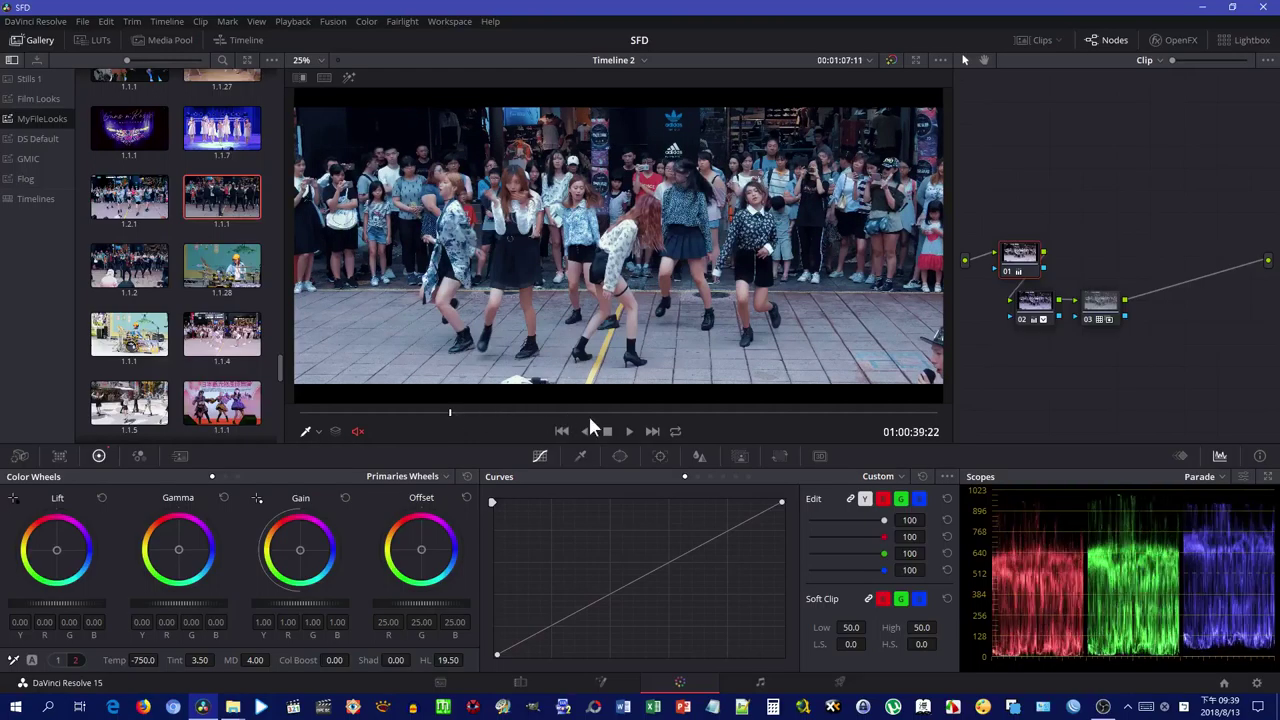
pyautogui.press('Down')
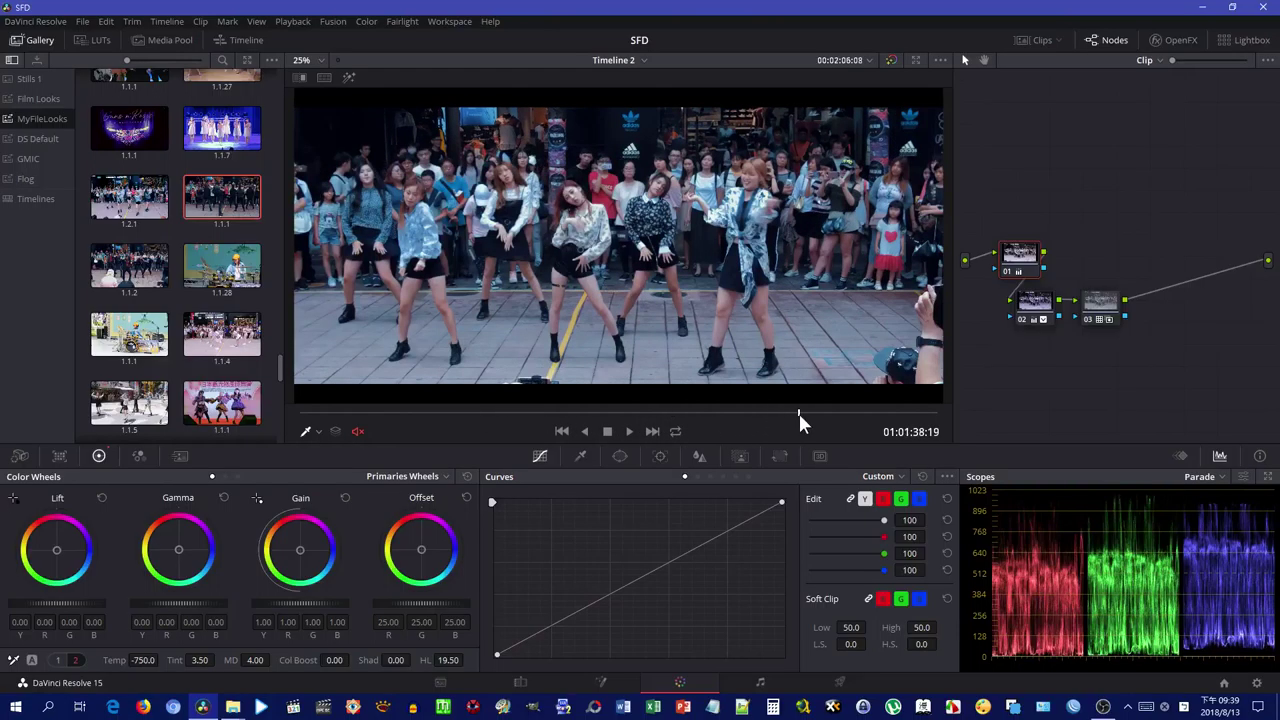
pyautogui.press('Down')
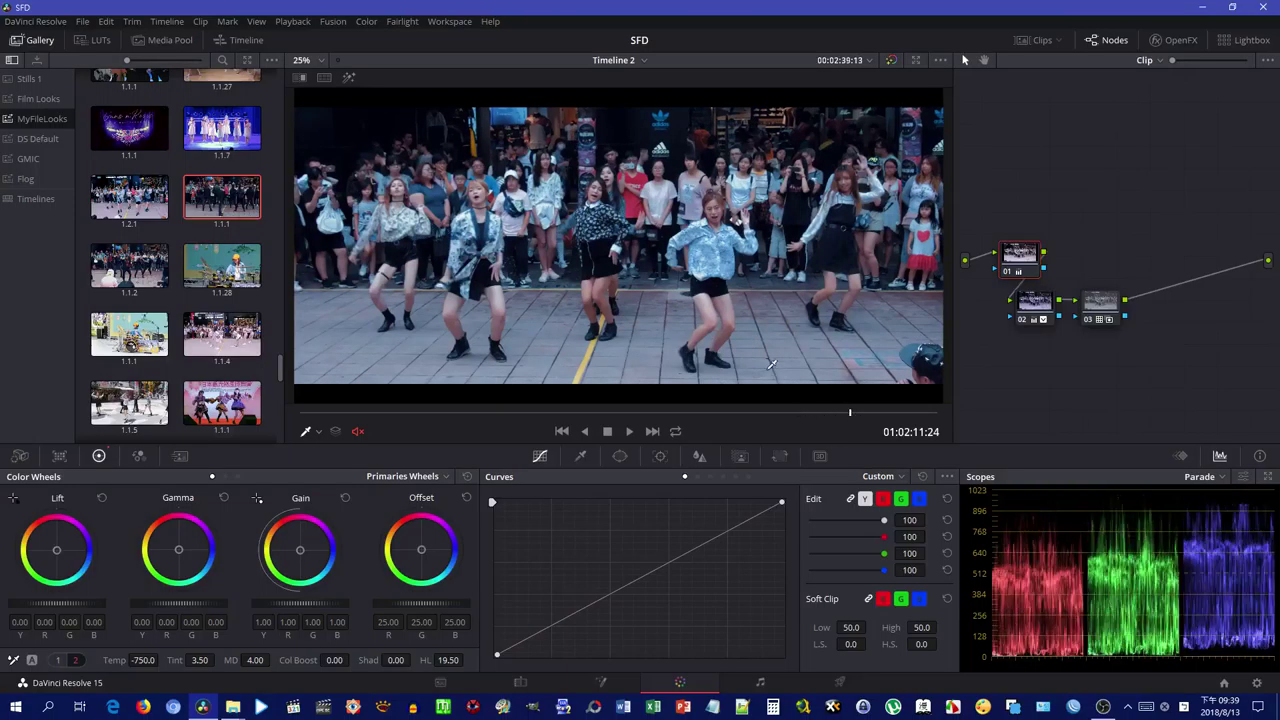
pyautogui.click(323, 78)
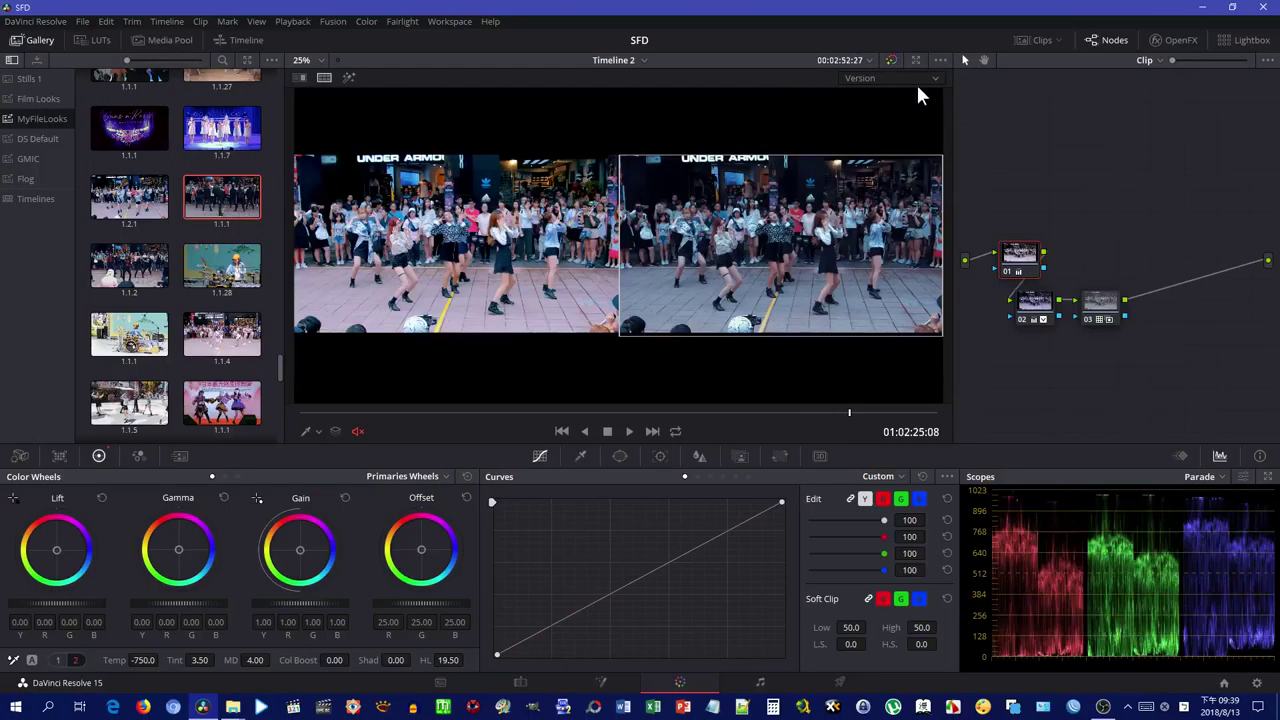
# Set the split-screen mode to Versions and Original and watch it full screen before exiting.
pyautogui.click(910, 78)
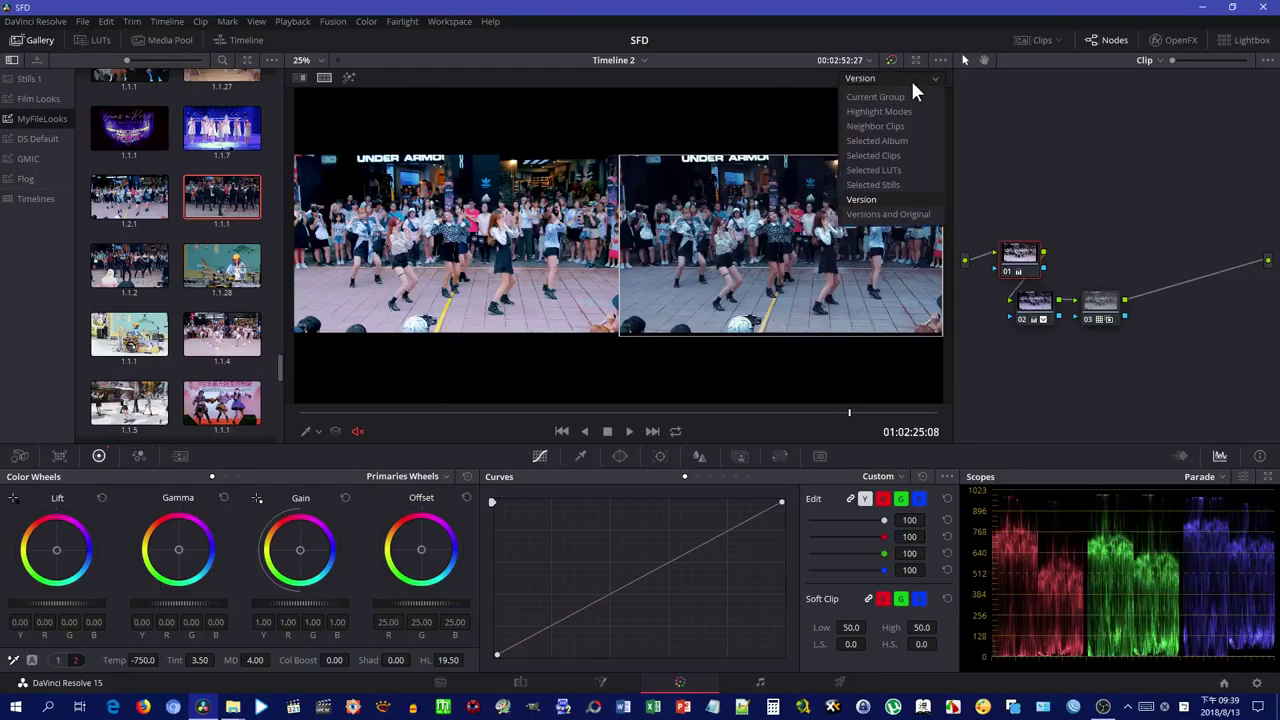
pyautogui.click(890, 213)
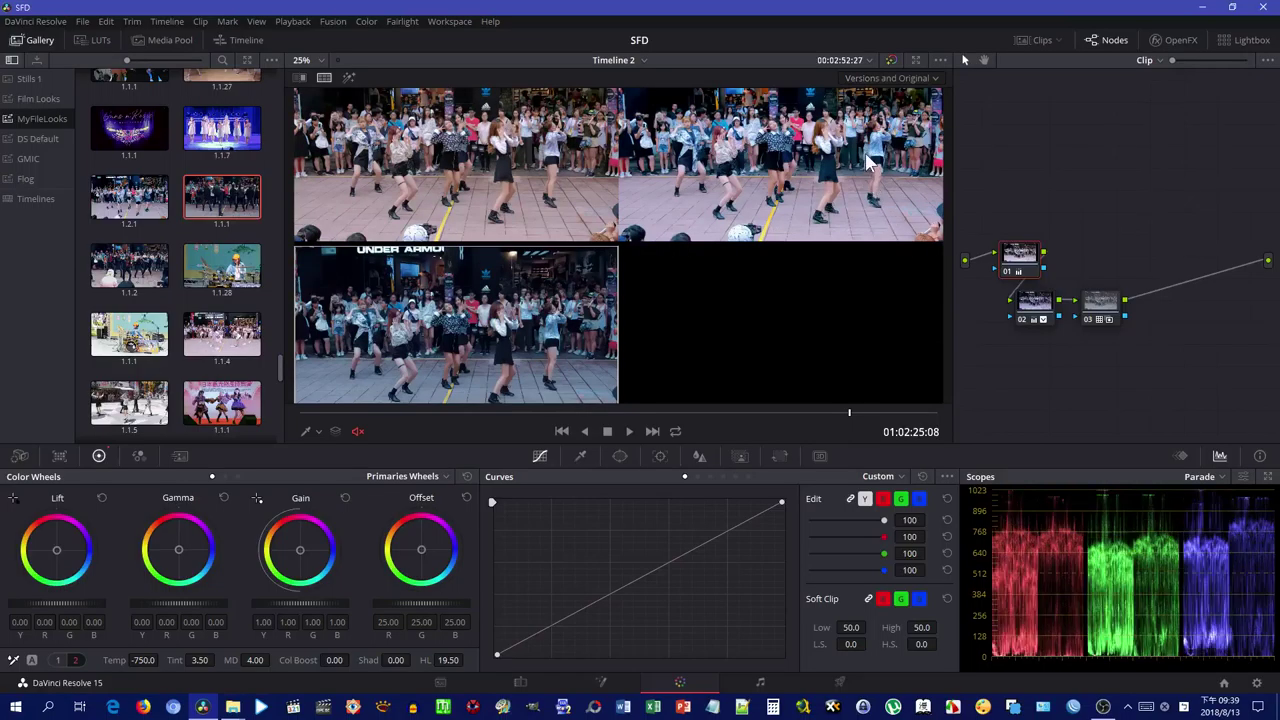
pyautogui.hotkey('ctrl', 'f')
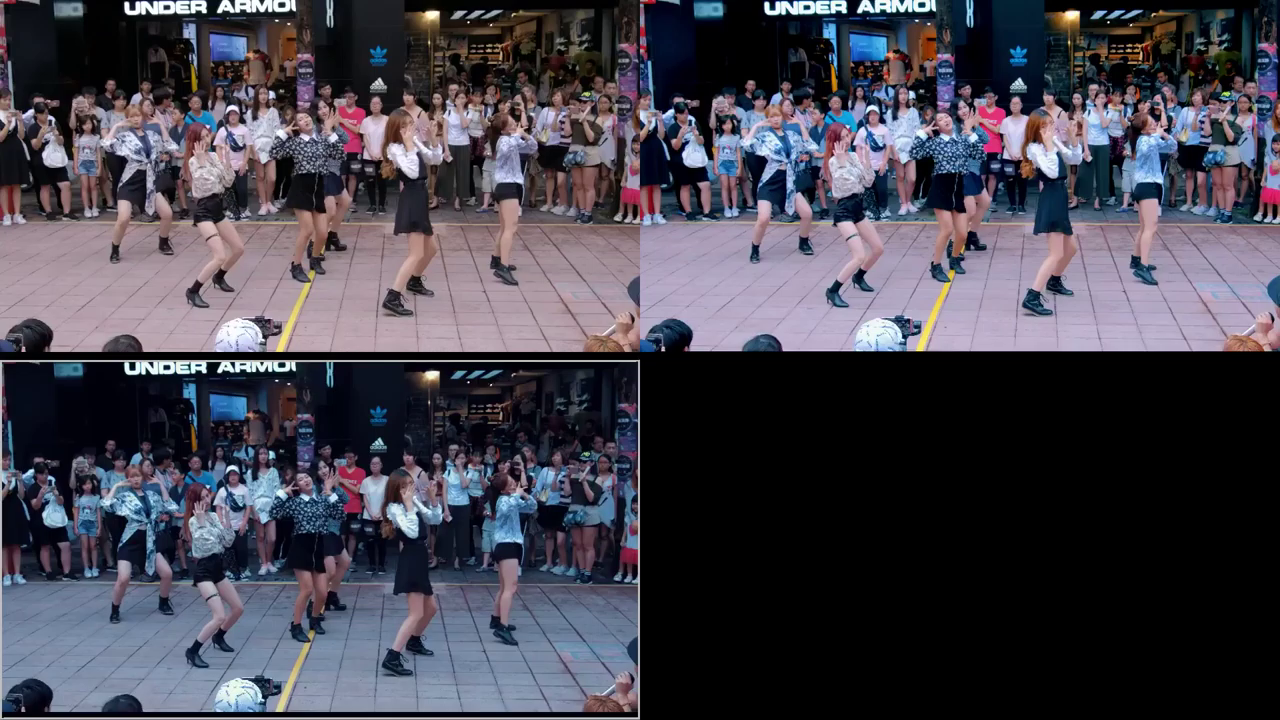
pyautogui.moveTo(733, 523)
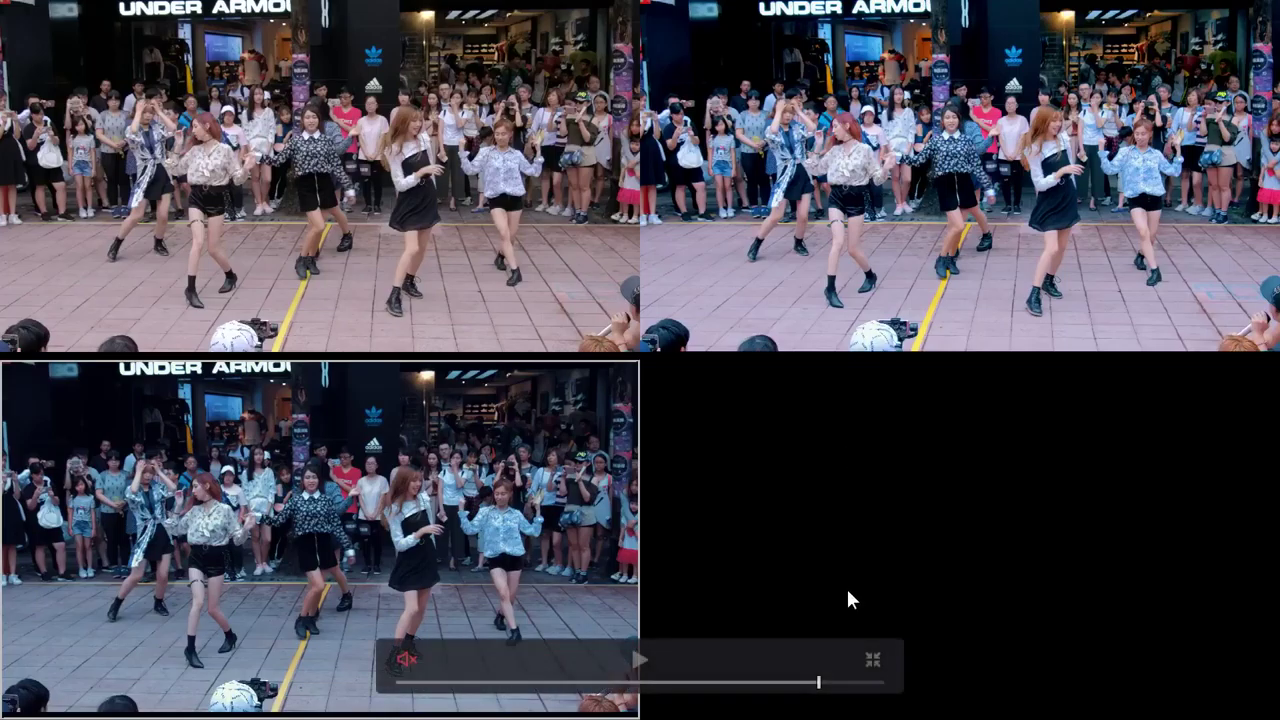
pyautogui.click(874, 665)
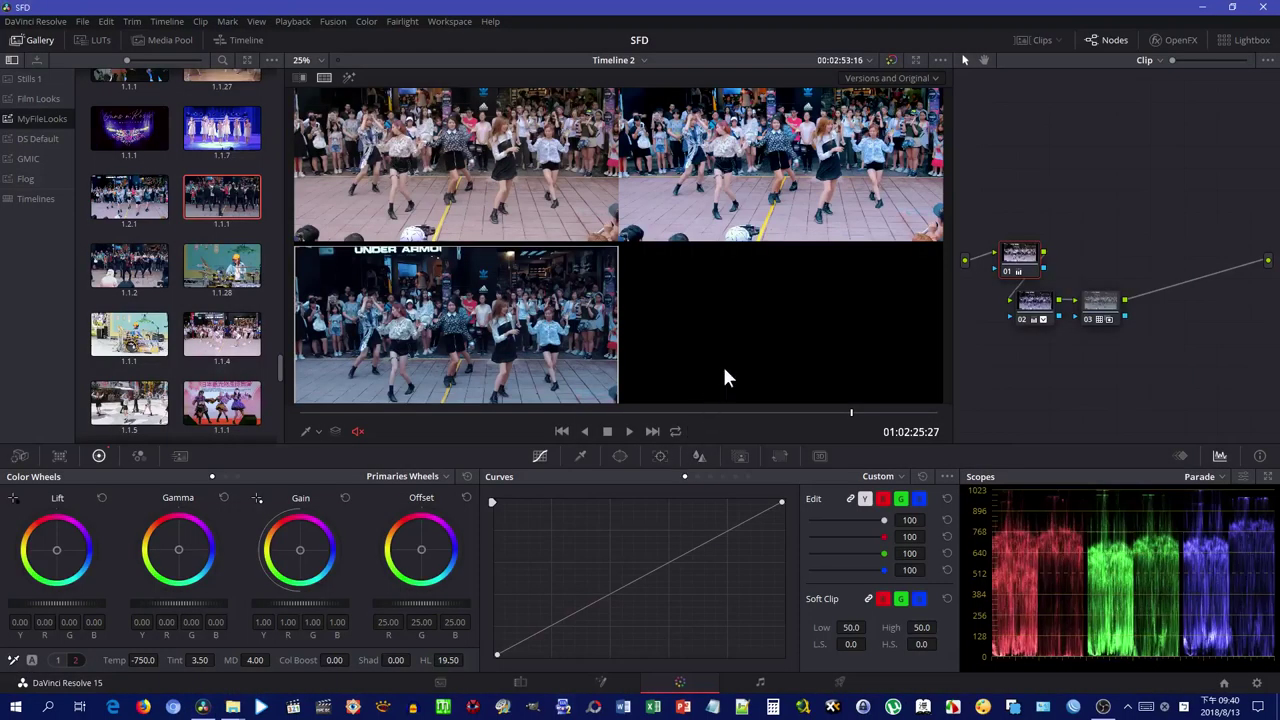
# Create a new local grade version of the clip and reset all its grades and nodes.
pyautogui.click(1022, 39)
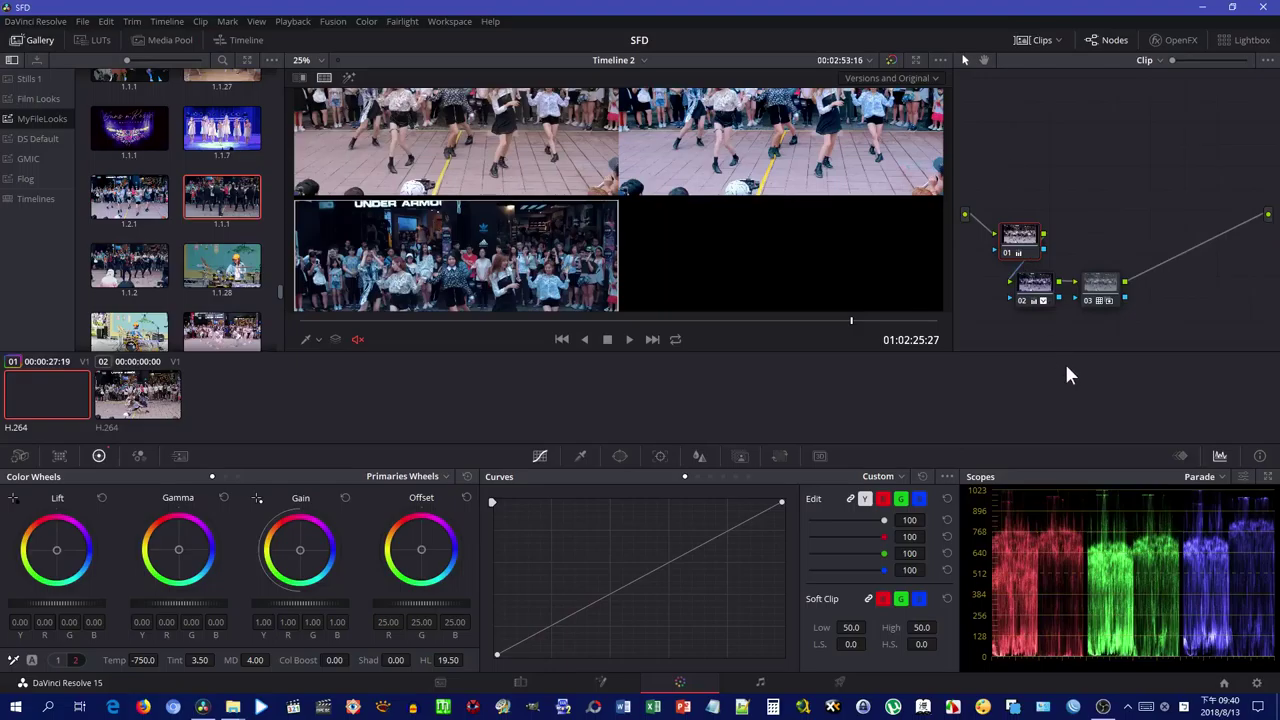
pyautogui.rightClick(1100, 205)
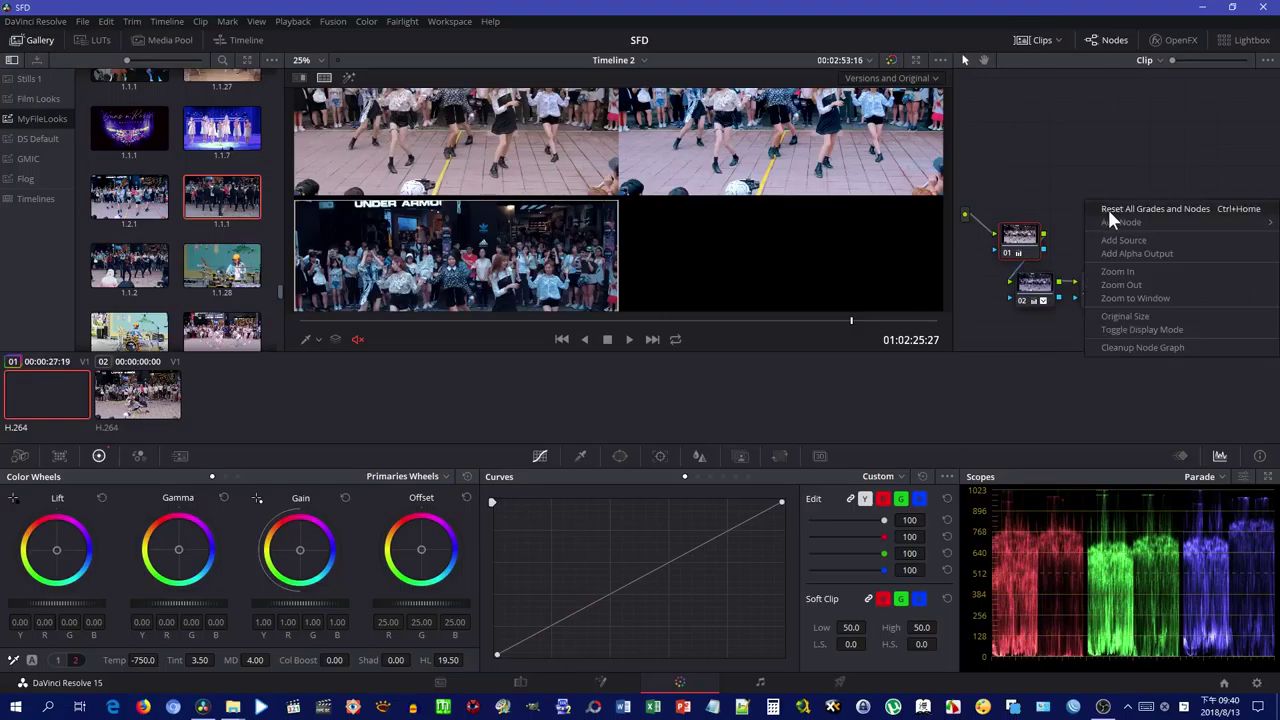
pyautogui.click(1009, 125)
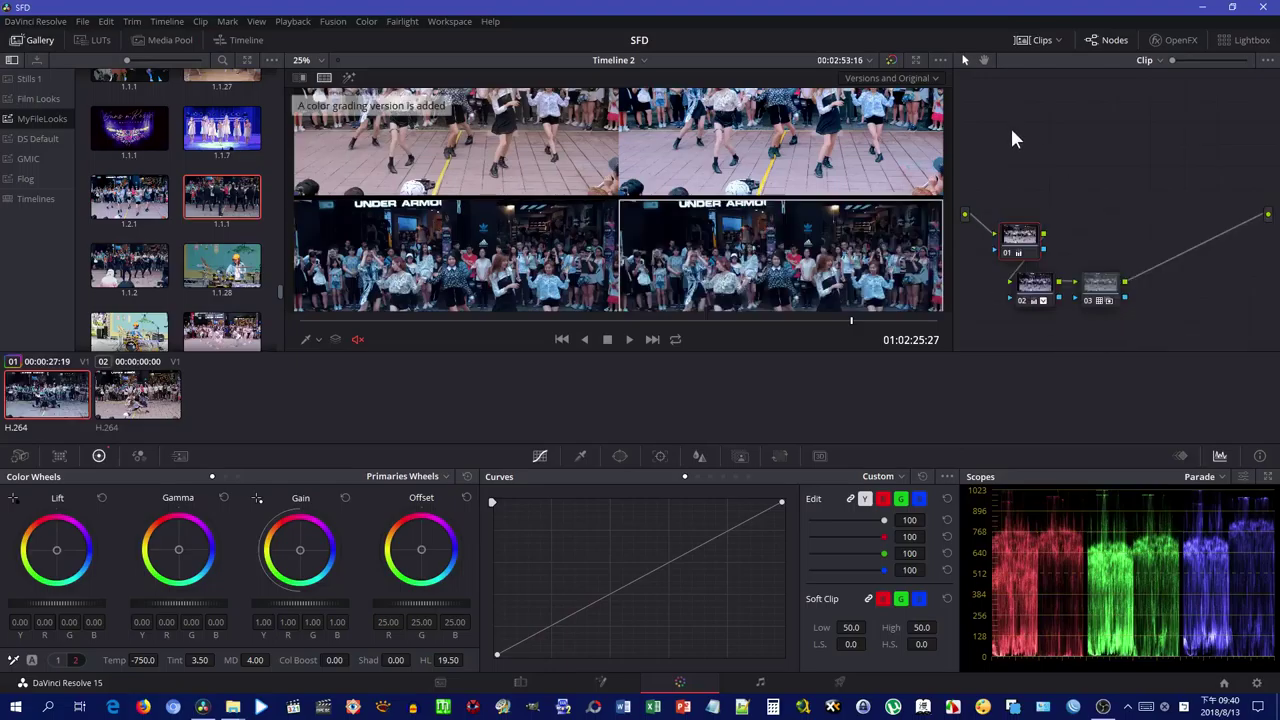
pyautogui.rightClick(1056, 138)
pyautogui.click(1068, 147)
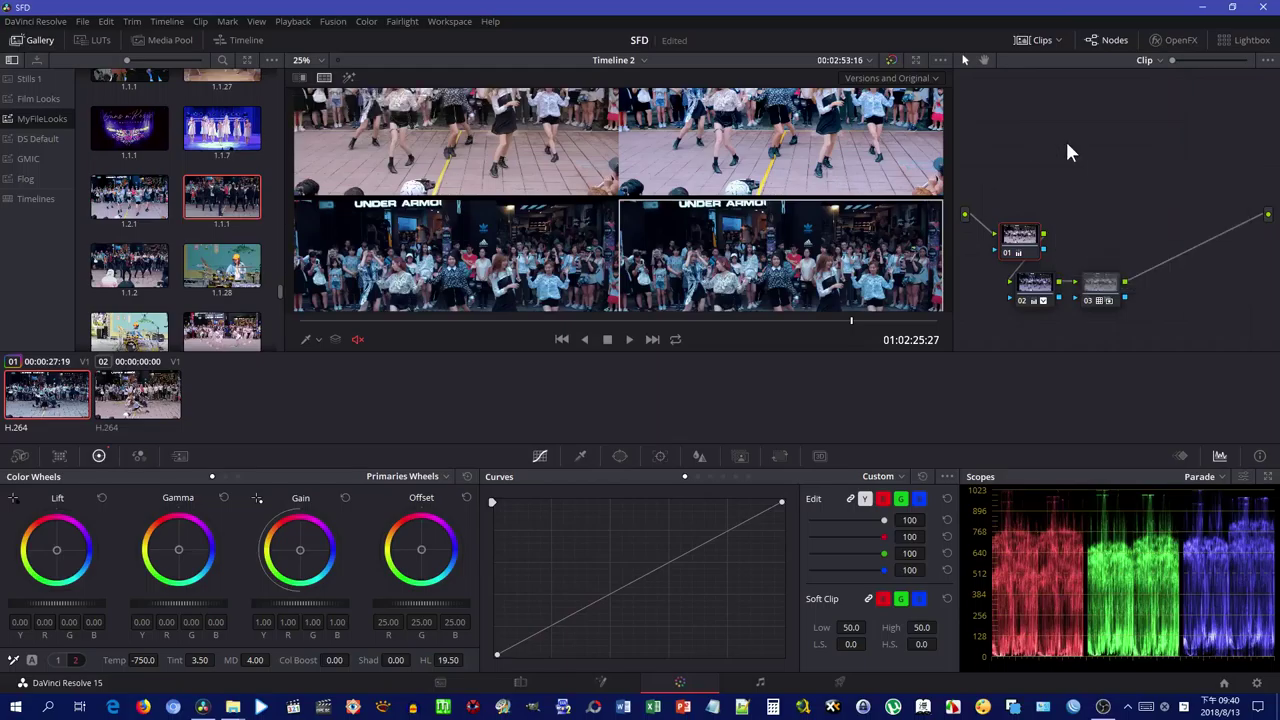
# Apply grades from stills 1.1.7, 1.2.1 and 1.1.27, then reset back to one node.
pyautogui.middleClick(230, 138)
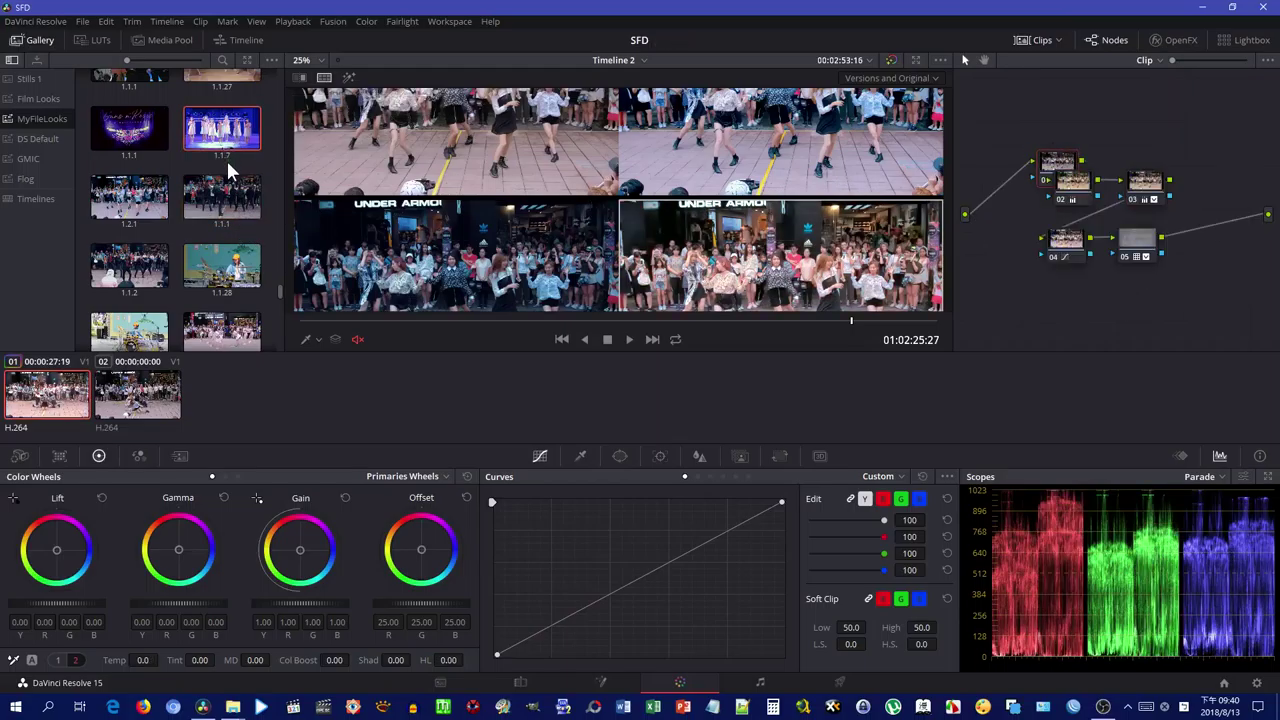
pyautogui.scroll(3, 226, 158)
pyautogui.middleClick(160, 200)
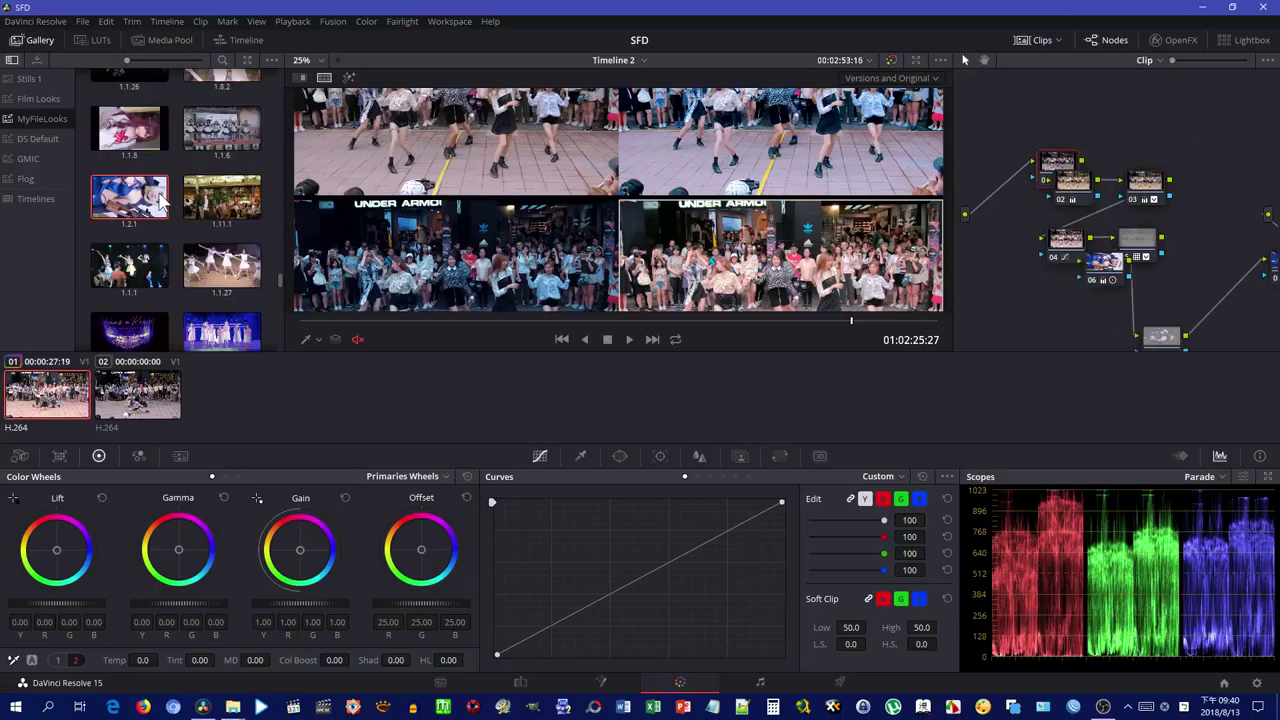
pyautogui.middleClick(213, 261)
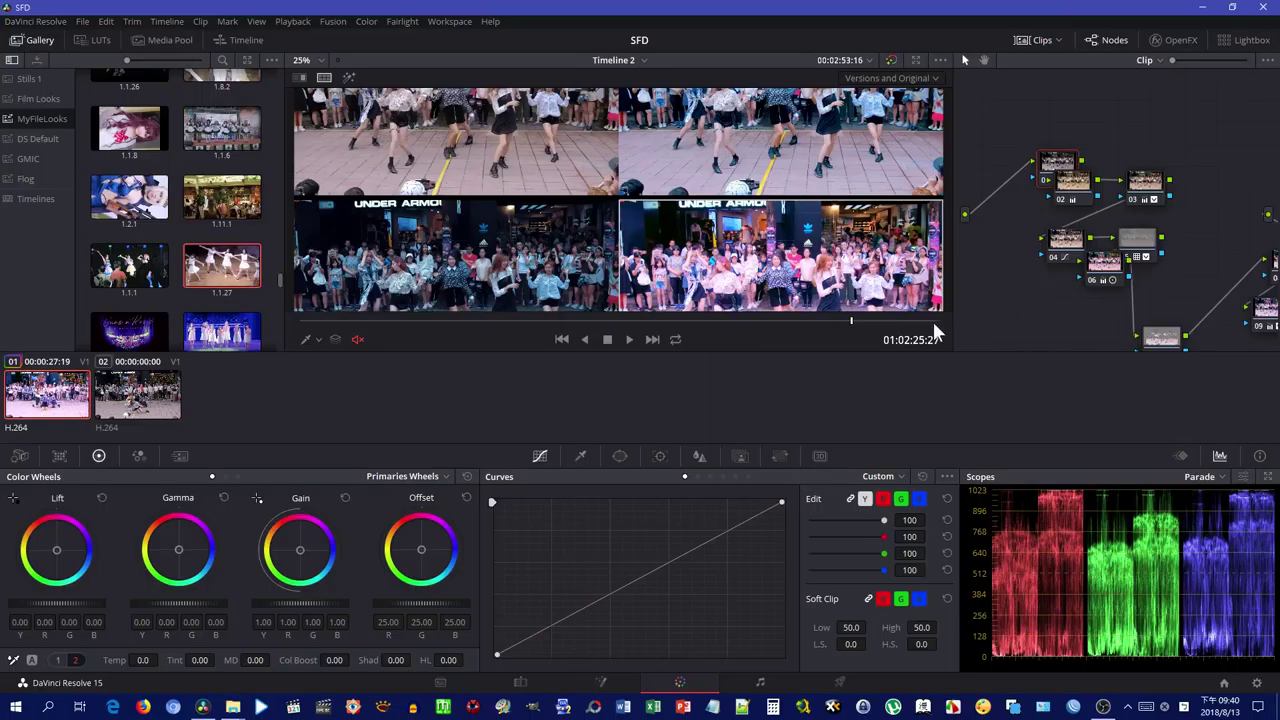
pyautogui.rightClick(985, 306)
pyautogui.click(995, 314)
# Apply the grade from still 1.1.1, then reset the clip's grade to a single node.
pyautogui.scroll(3, 229, 227)
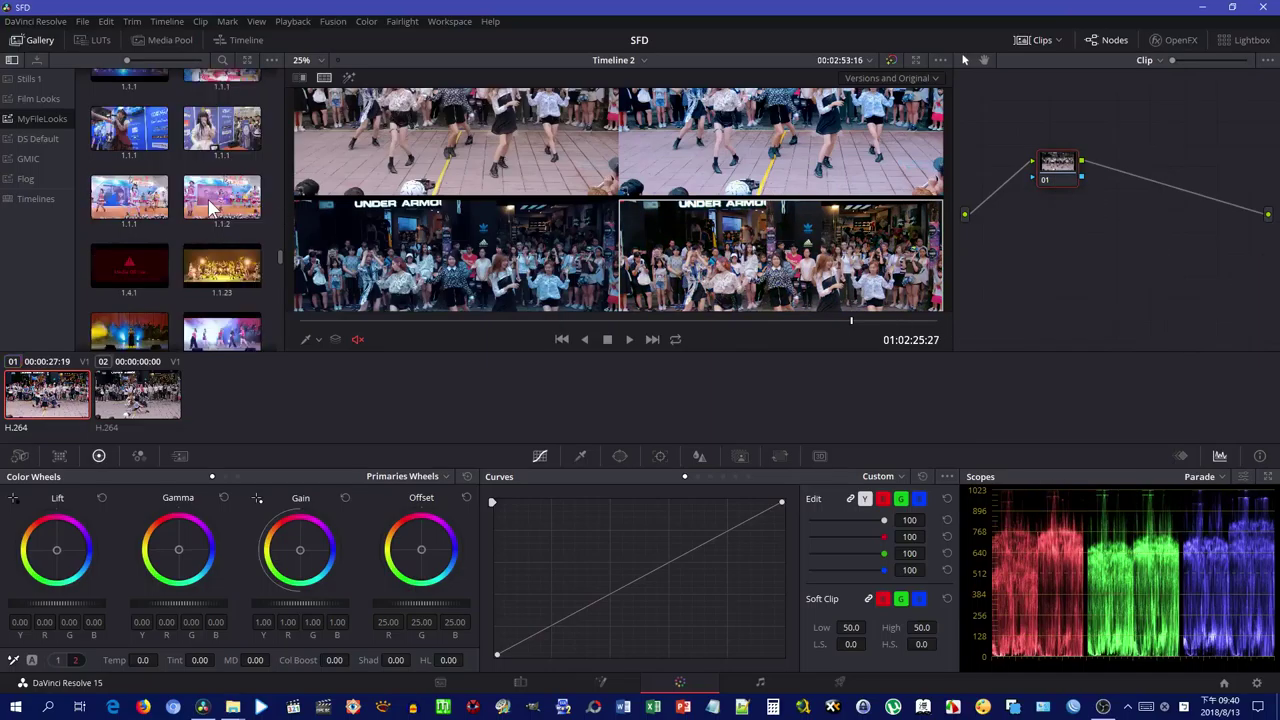
pyautogui.scroll(3, 229, 227)
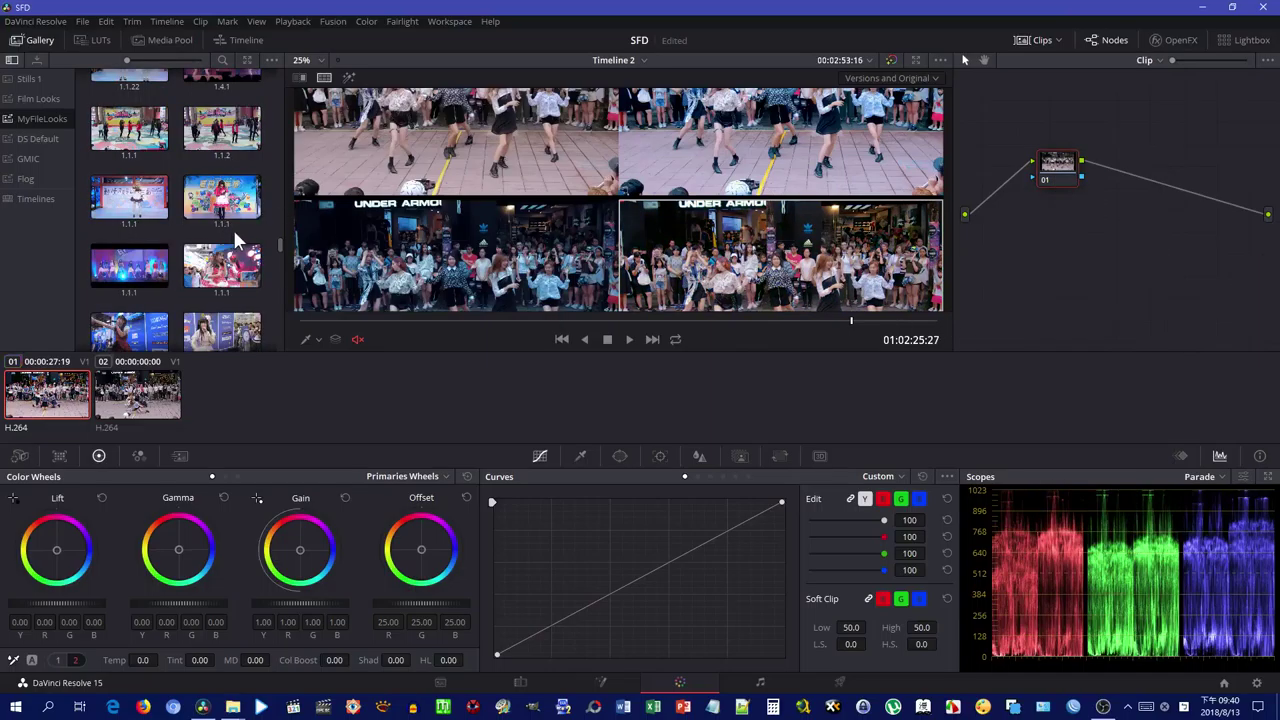
pyautogui.middleClick(229, 206)
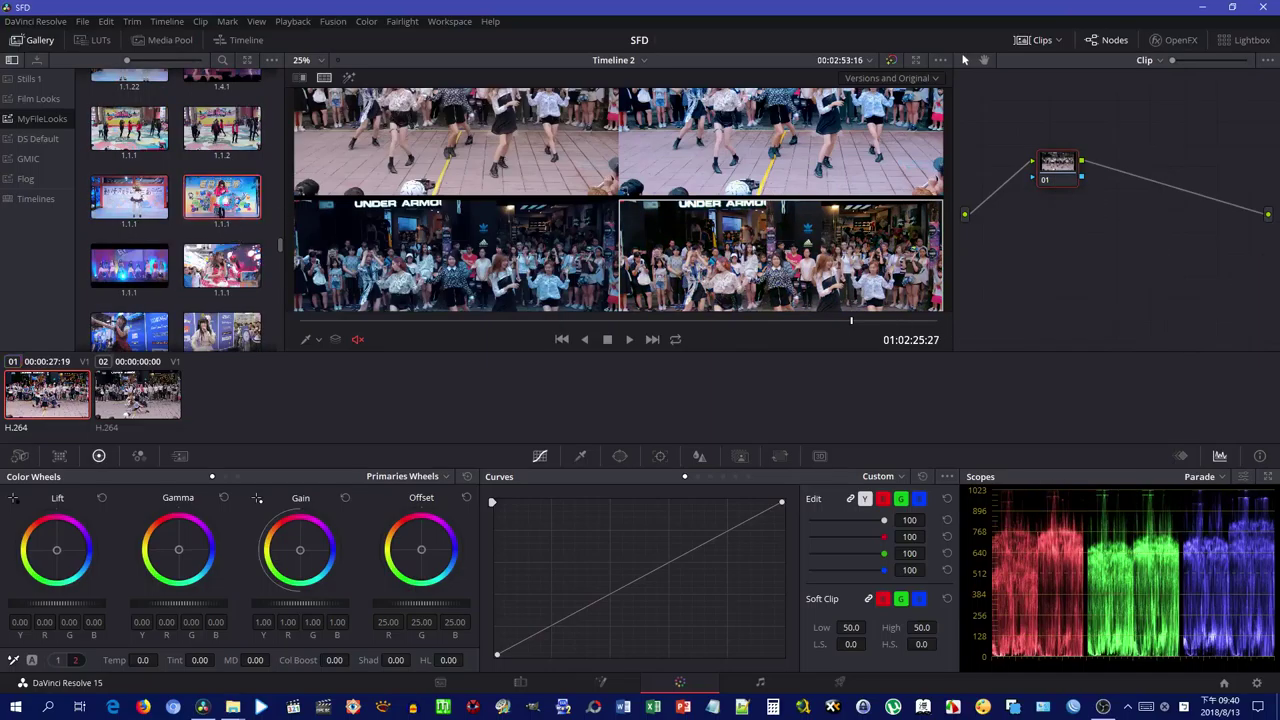
pyautogui.rightClick(1074, 296)
pyautogui.click(1086, 298)
# Turn off split screen, hide the clip strip, and drag node 01's Temp down to -330.
pyautogui.click(322, 76)
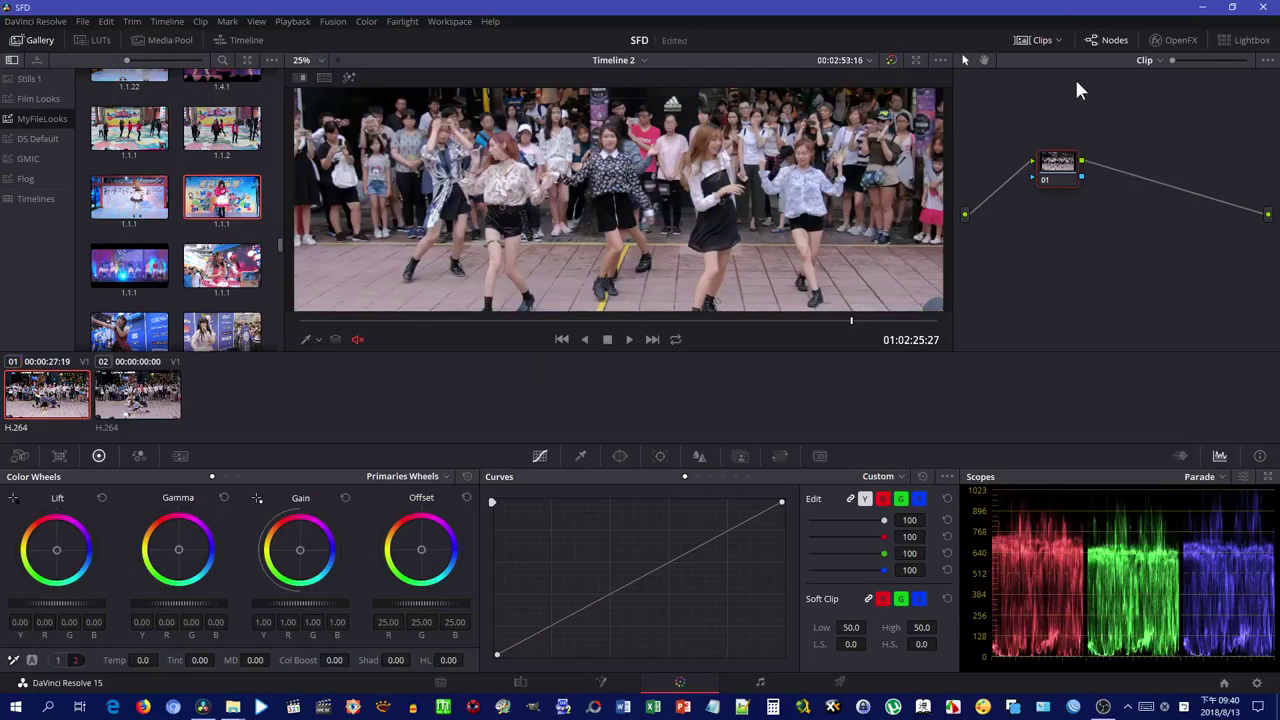
pyautogui.click(1038, 40)
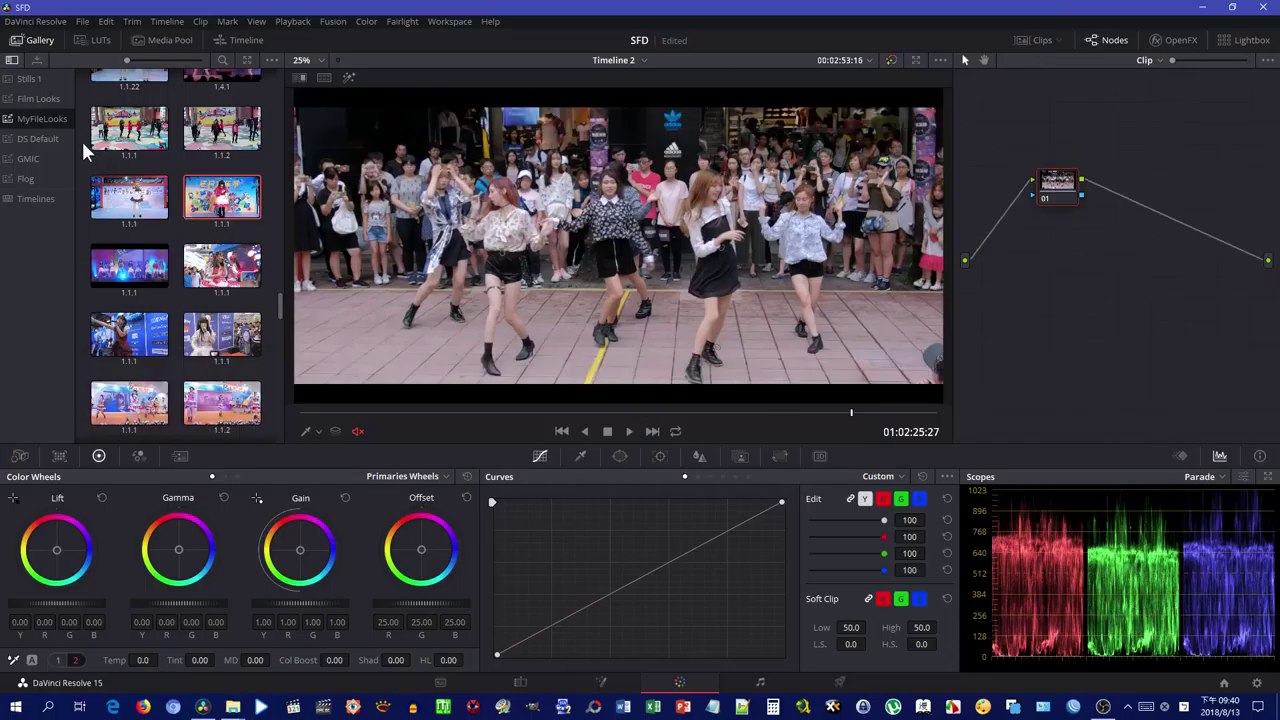
pyautogui.moveTo(148, 660)
pyautogui.mouseDown()
pyautogui.moveTo(110, 660)
pyautogui.moveTo(171, 660)
pyautogui.moveTo(145, 660)
pyautogui.mouseUp()
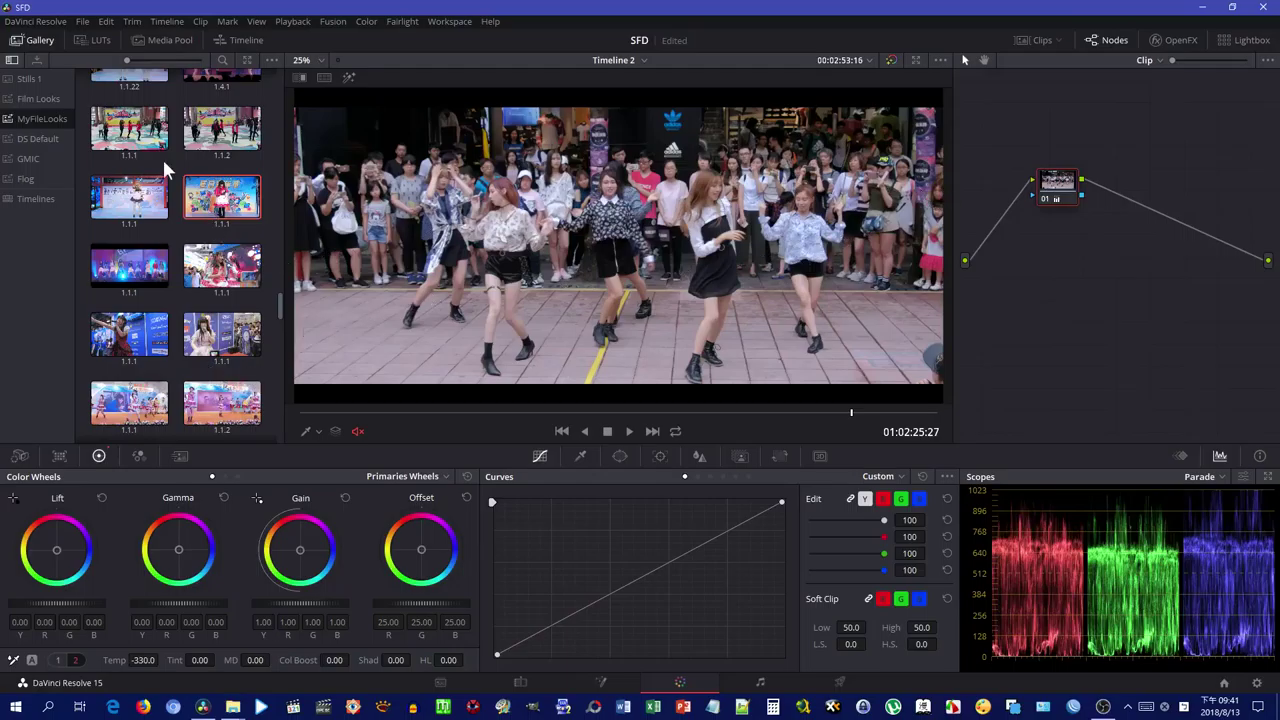
# Browse the Film Looks, GMIC and MyFileLooks stills albums while scrubbing to an earlier moment.
pyautogui.click(44, 97)
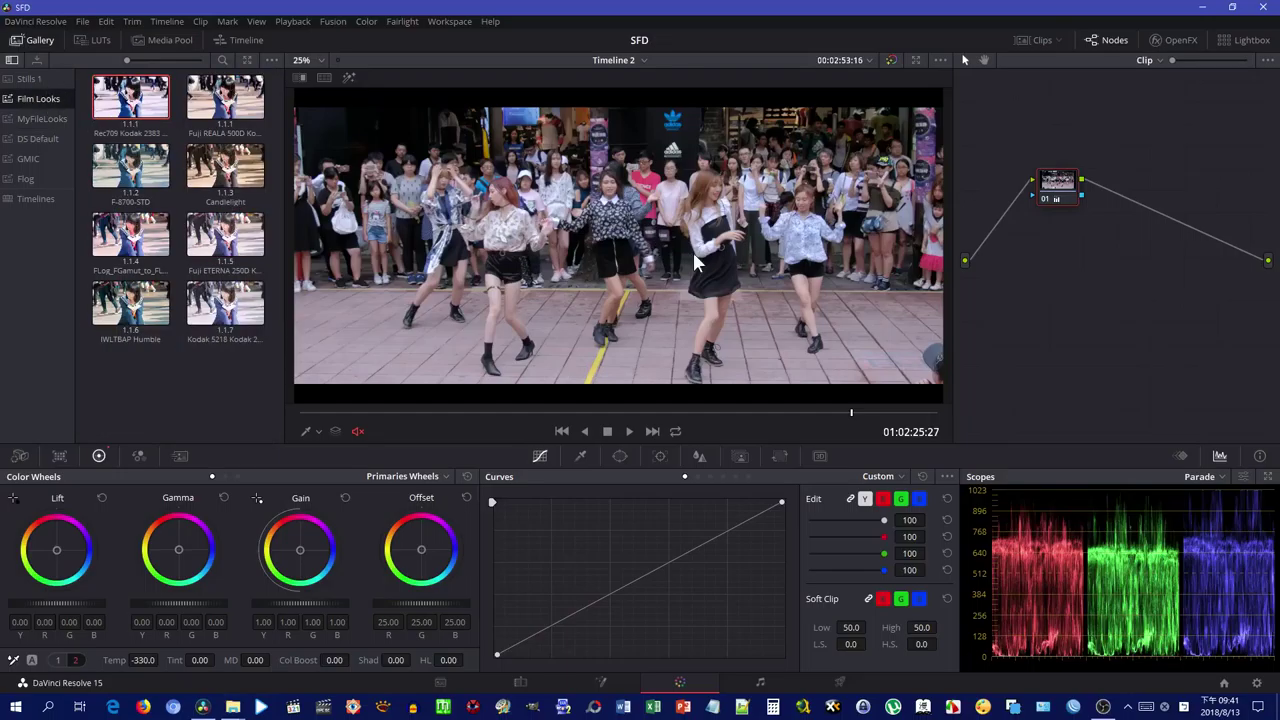
pyautogui.scroll(2, 693, 252)
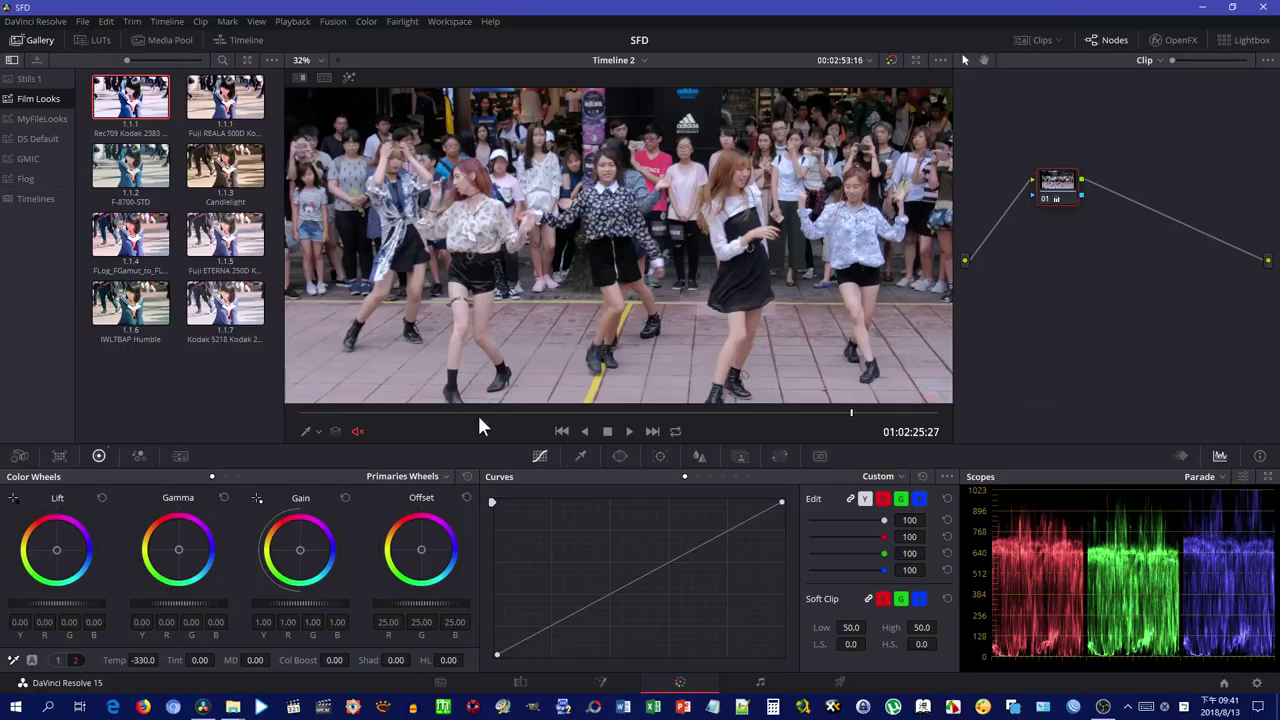
pyautogui.click(479, 413)
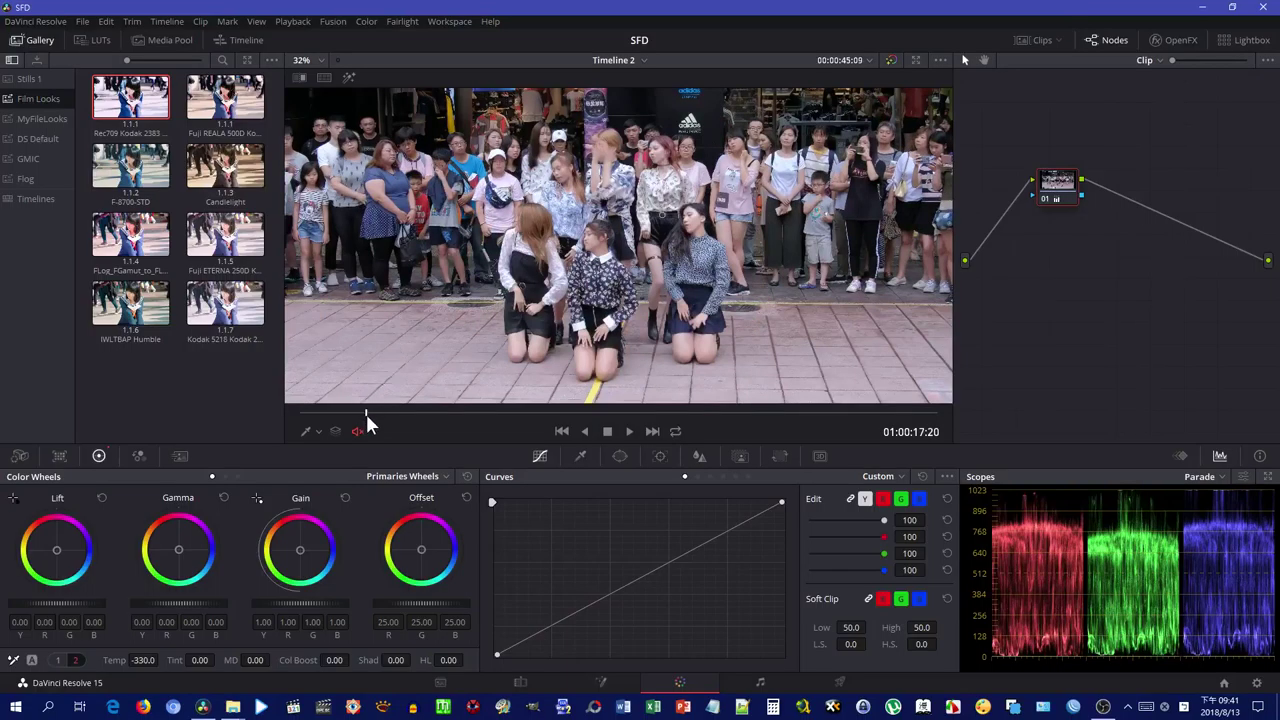
pyautogui.click(30, 159)
pyautogui.click(38, 138)
pyautogui.click(45, 119)
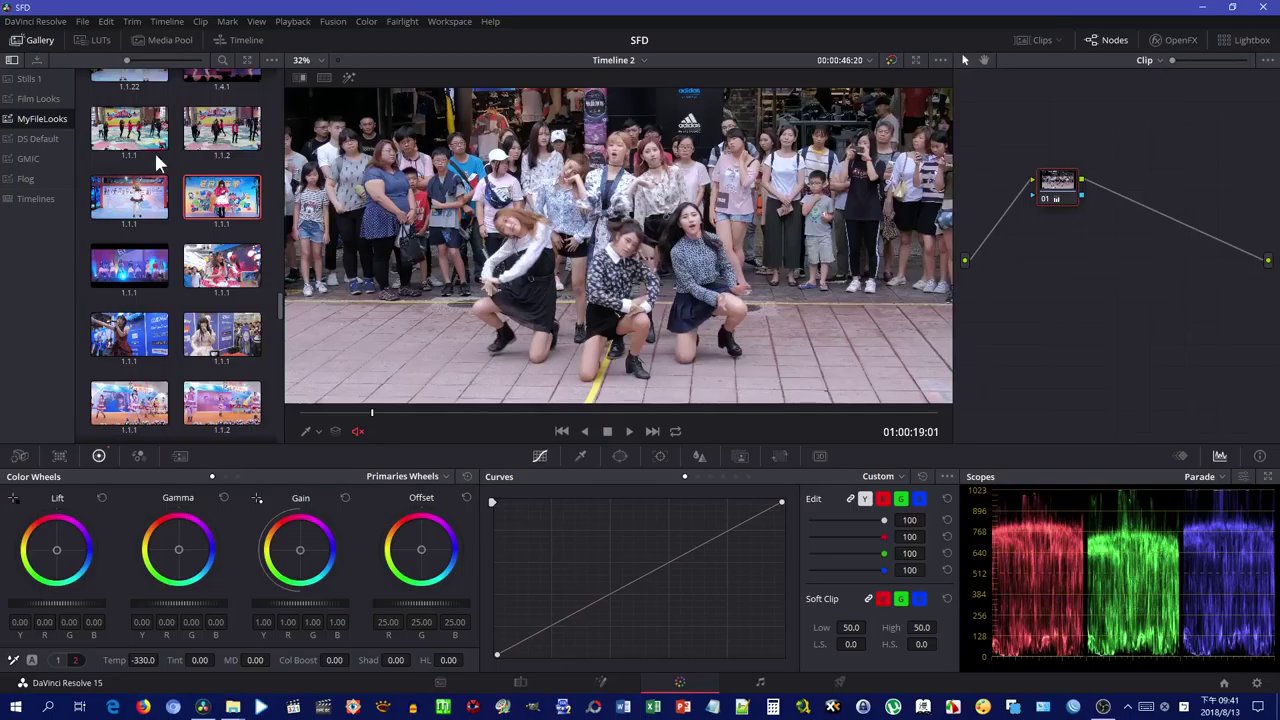
# Nudge the playhead back slightly and add serial node 02 after node 01 with Alt+S.
pyautogui.click(368, 411)
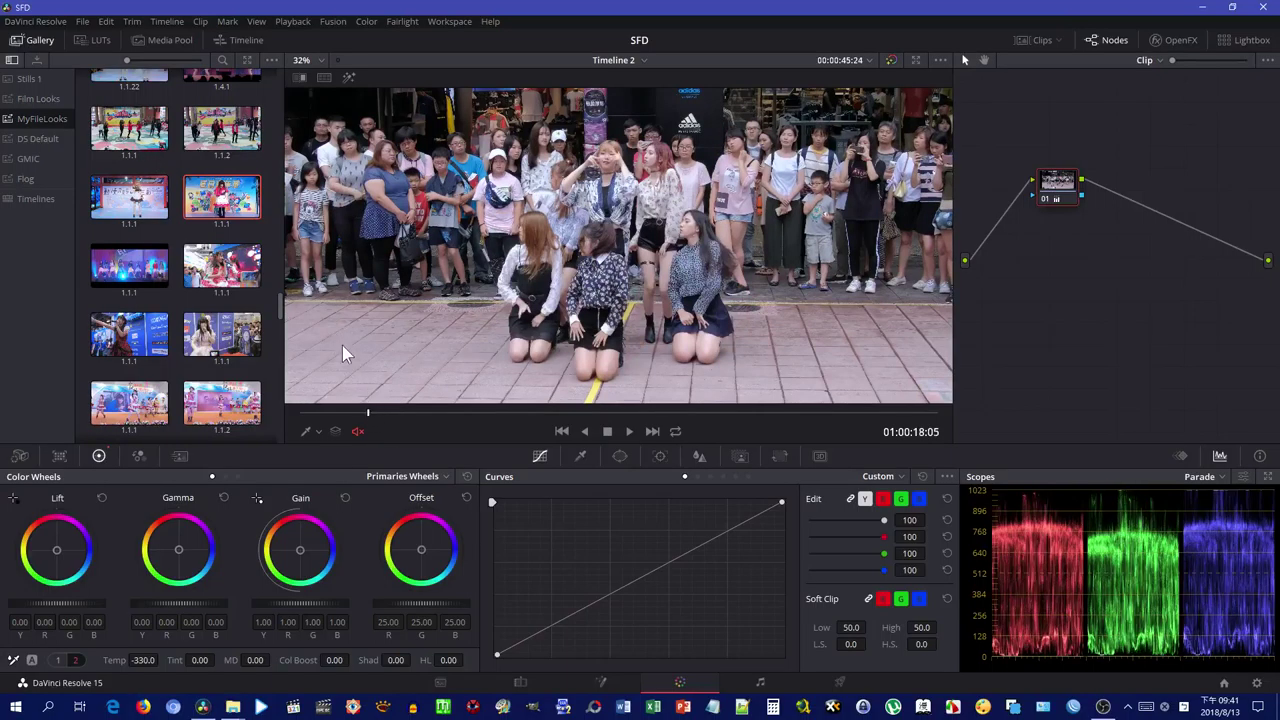
pyautogui.click(378, 411)
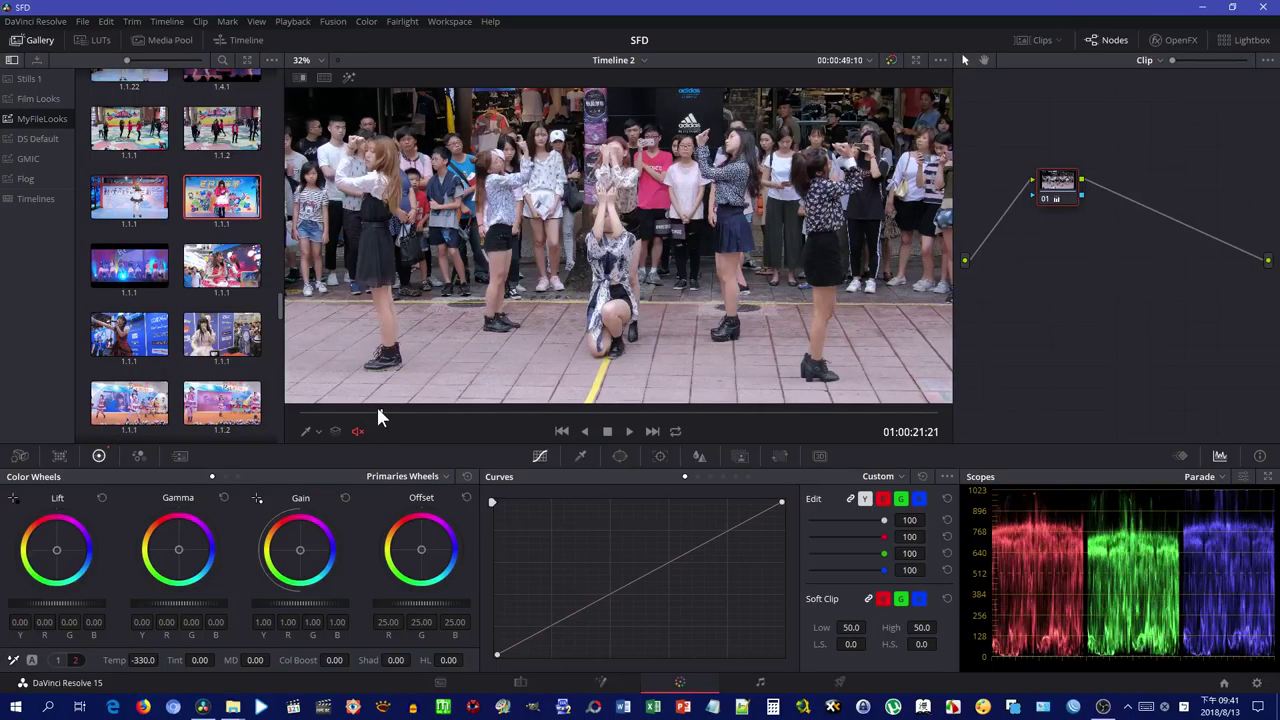
pyautogui.click(354, 411)
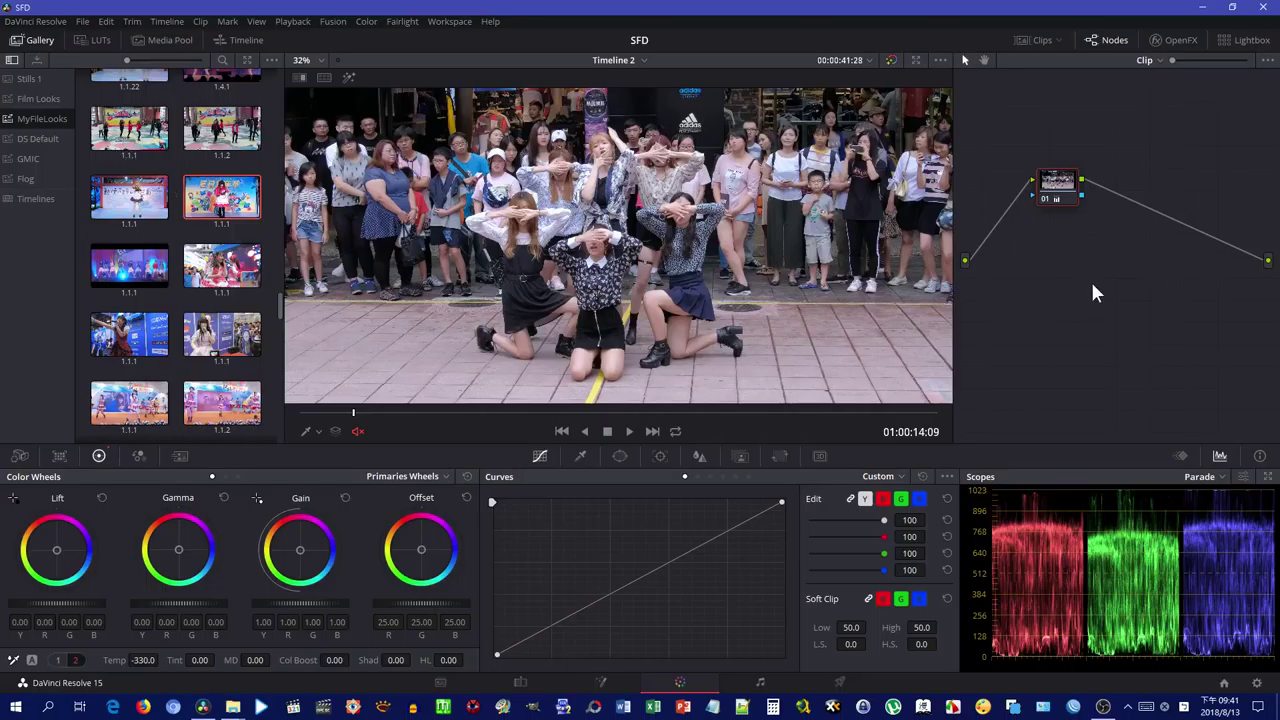
pyautogui.hotkey('alt', 's')
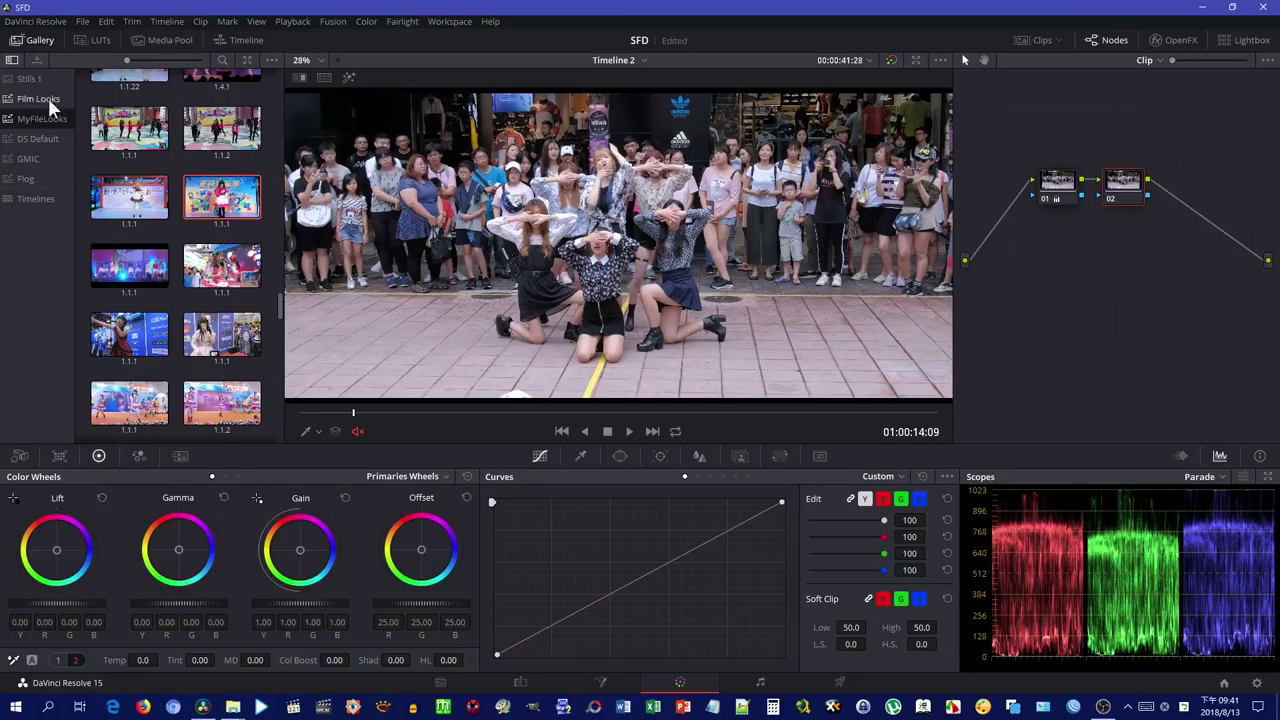
# Browse the Film Looks, Stills 1 and MyFileLooks gallery albums.
pyautogui.click(38, 98)
pyautogui.click(31, 78)
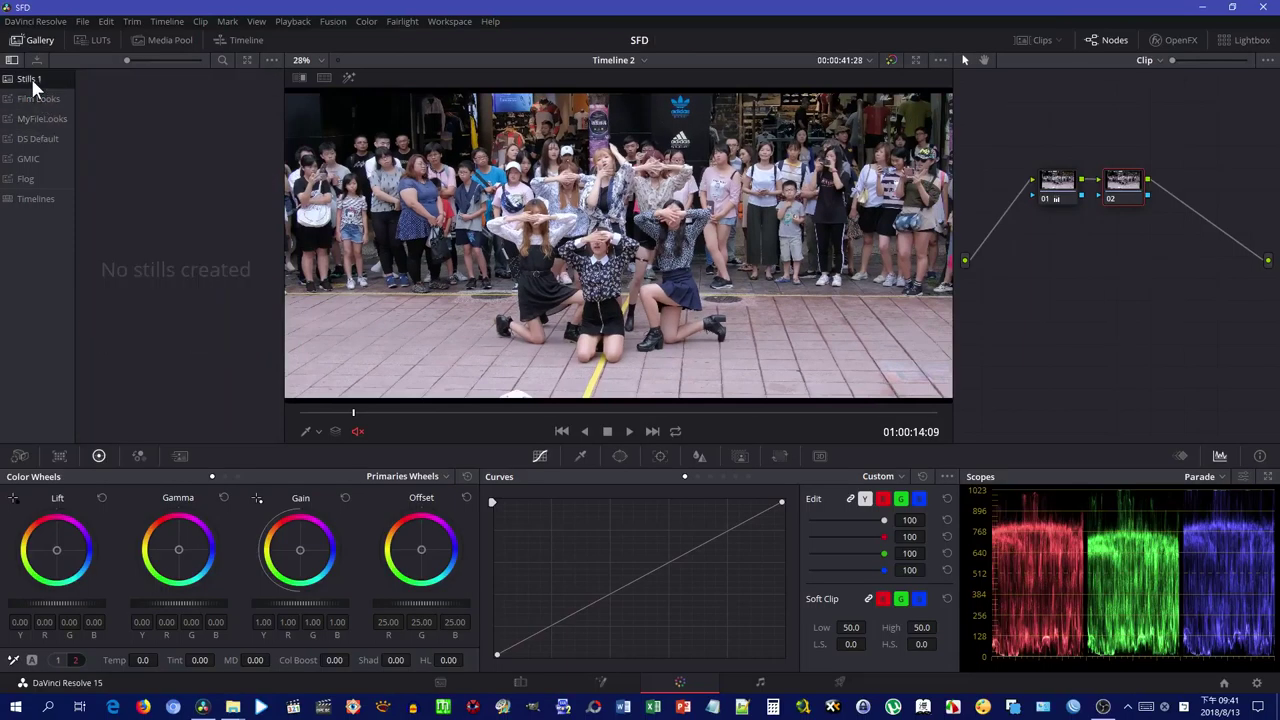
pyautogui.click(40, 118)
pyautogui.scroll(-5, 110, 153)
pyautogui.scroll(-5, 185, 205)
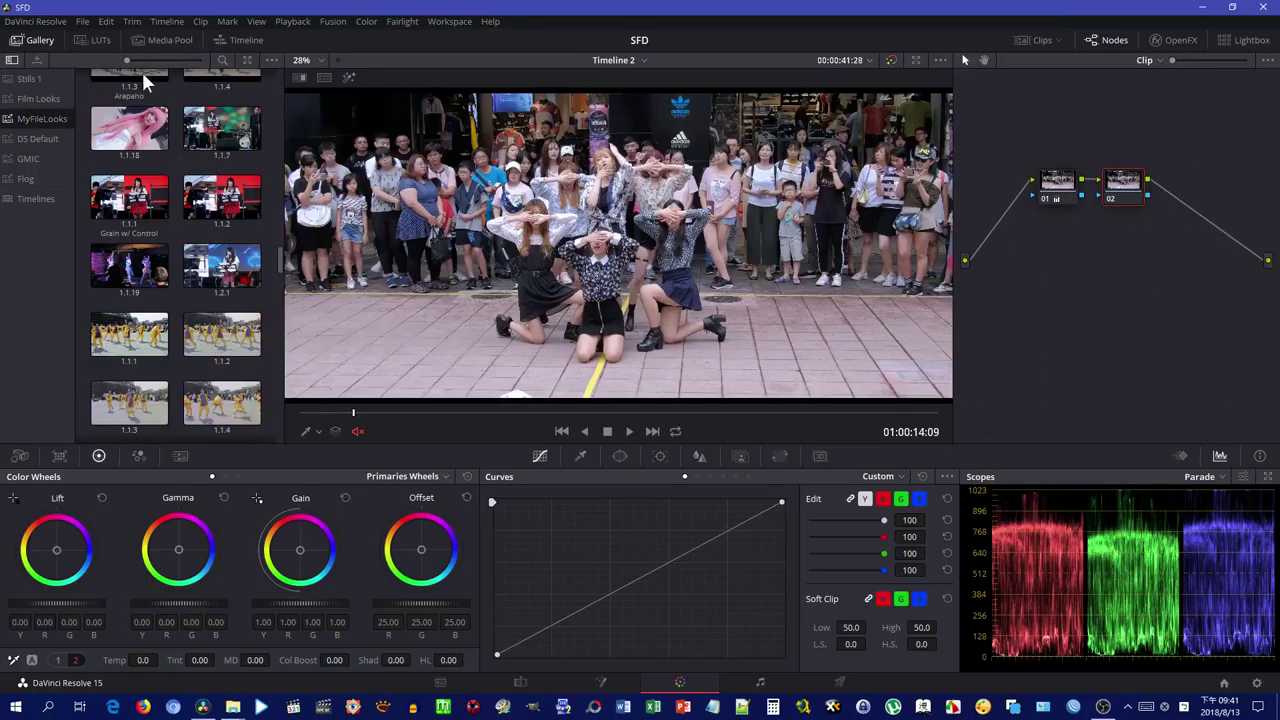
# Open the LUT library and list the CUBE LUTs in the 99 - 3DLUTs folder.
pyautogui.click(98, 40)
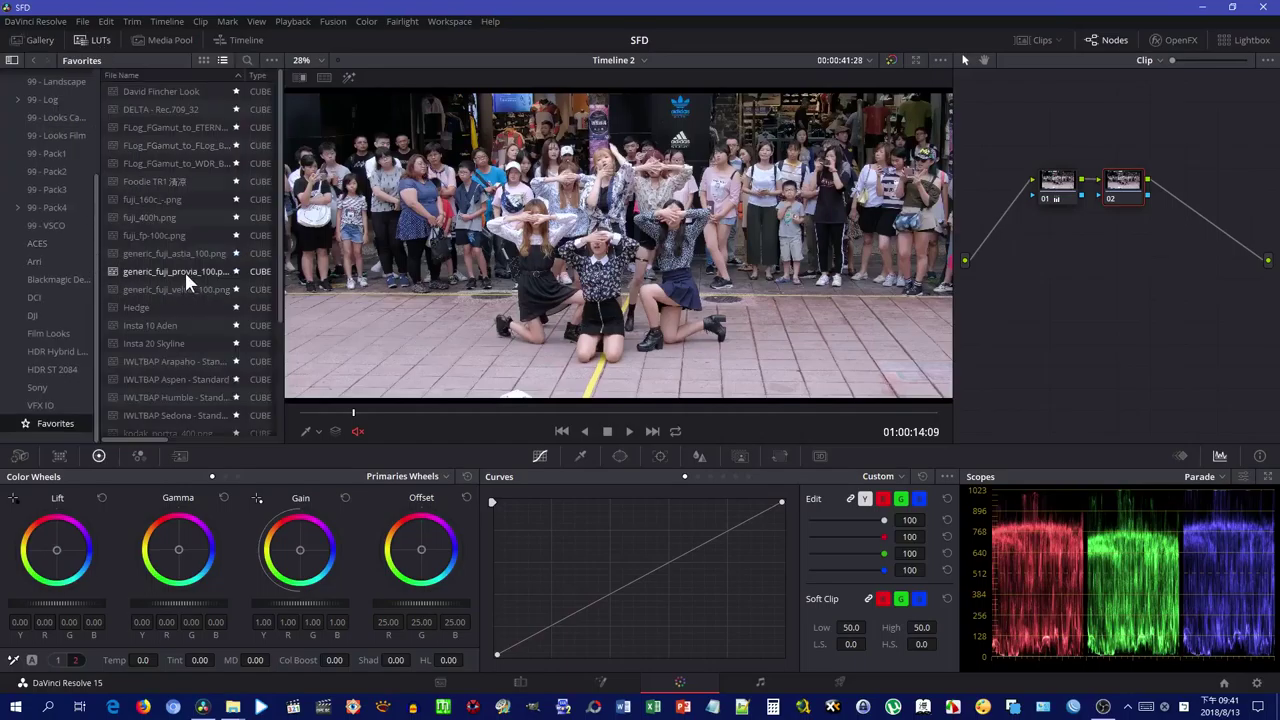
pyautogui.scroll(-3, 185, 272)
pyautogui.scroll(3, 74, 265)
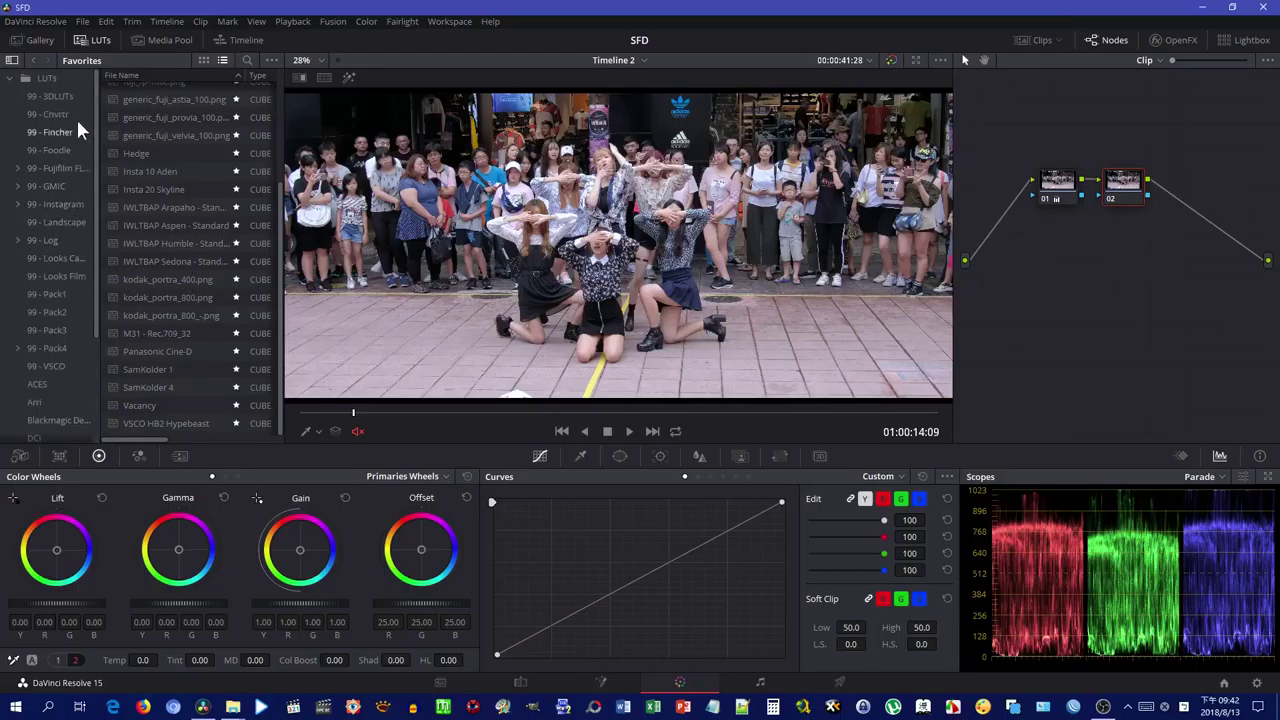
pyautogui.click(55, 96)
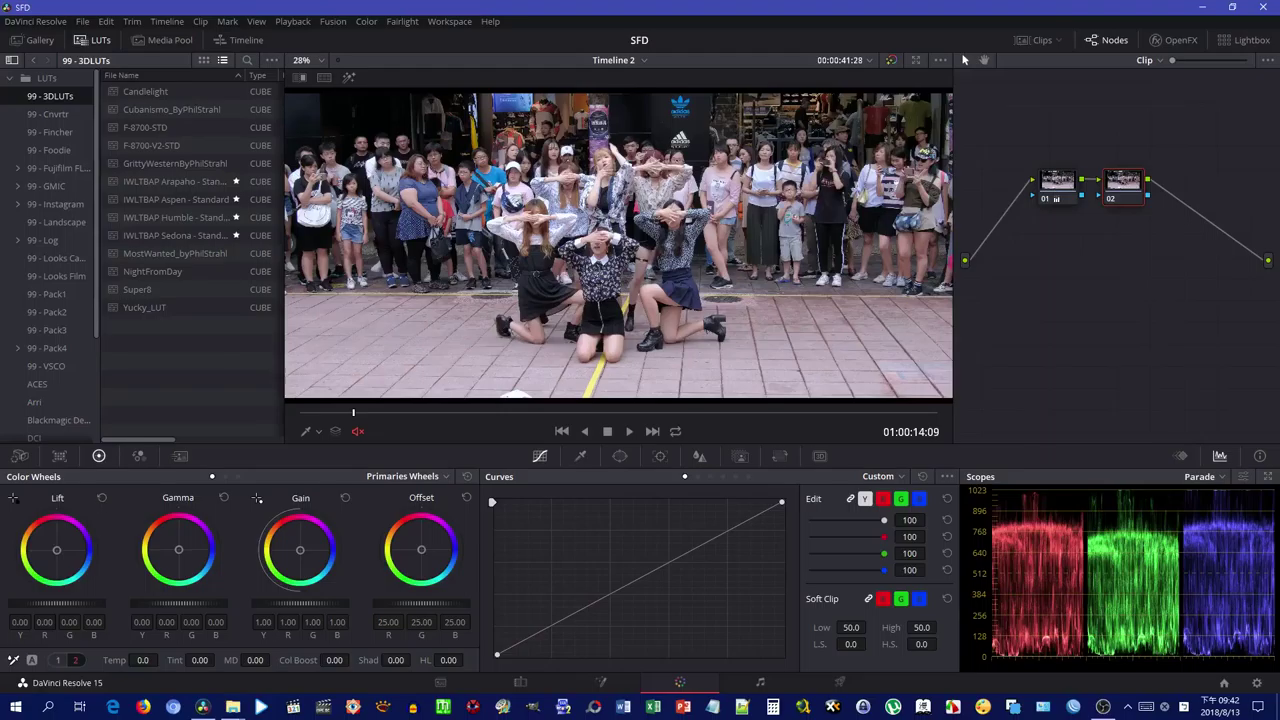
pyautogui.click(1103, 707)
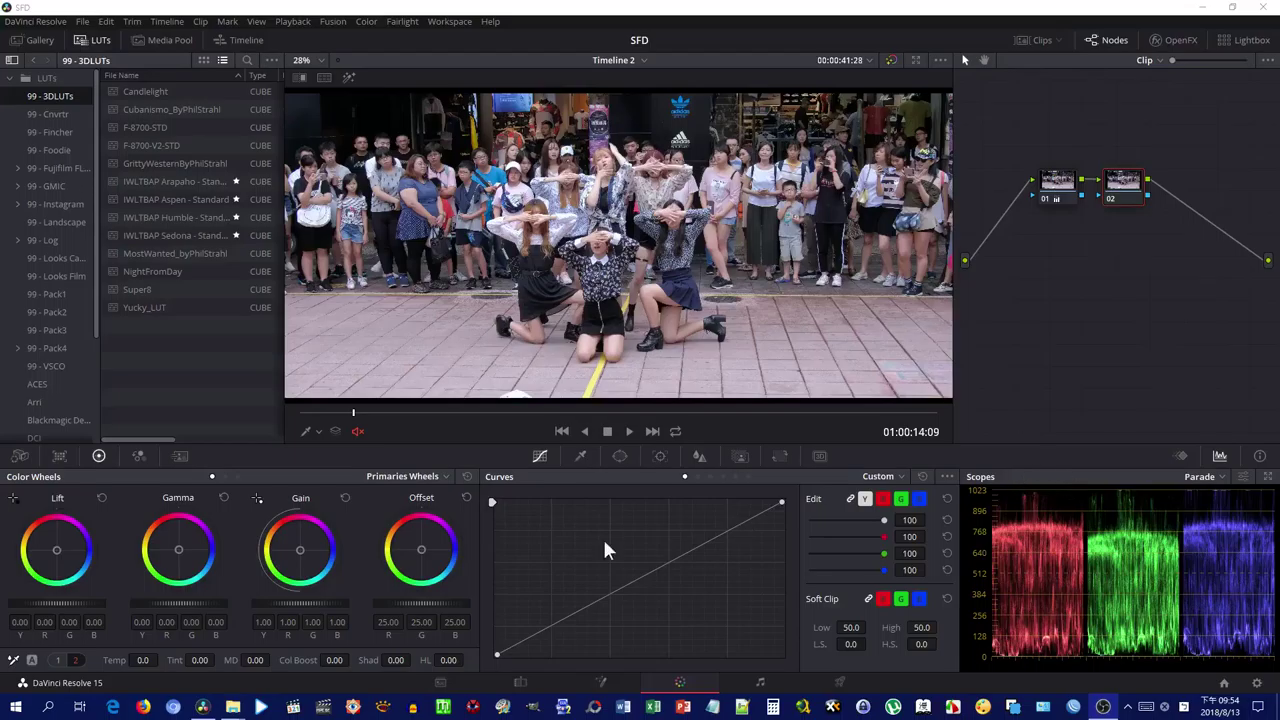
# Keep node 02's Offset at default 25.00, set node 01's Offset to 26.80, then reselect node 02.
pyautogui.moveTo(418, 601)
pyautogui.mouseDown()
pyautogui.moveTo(438, 601)
pyautogui.moveTo(420, 601)
pyautogui.mouseUp()
pyautogui.click(466, 497)
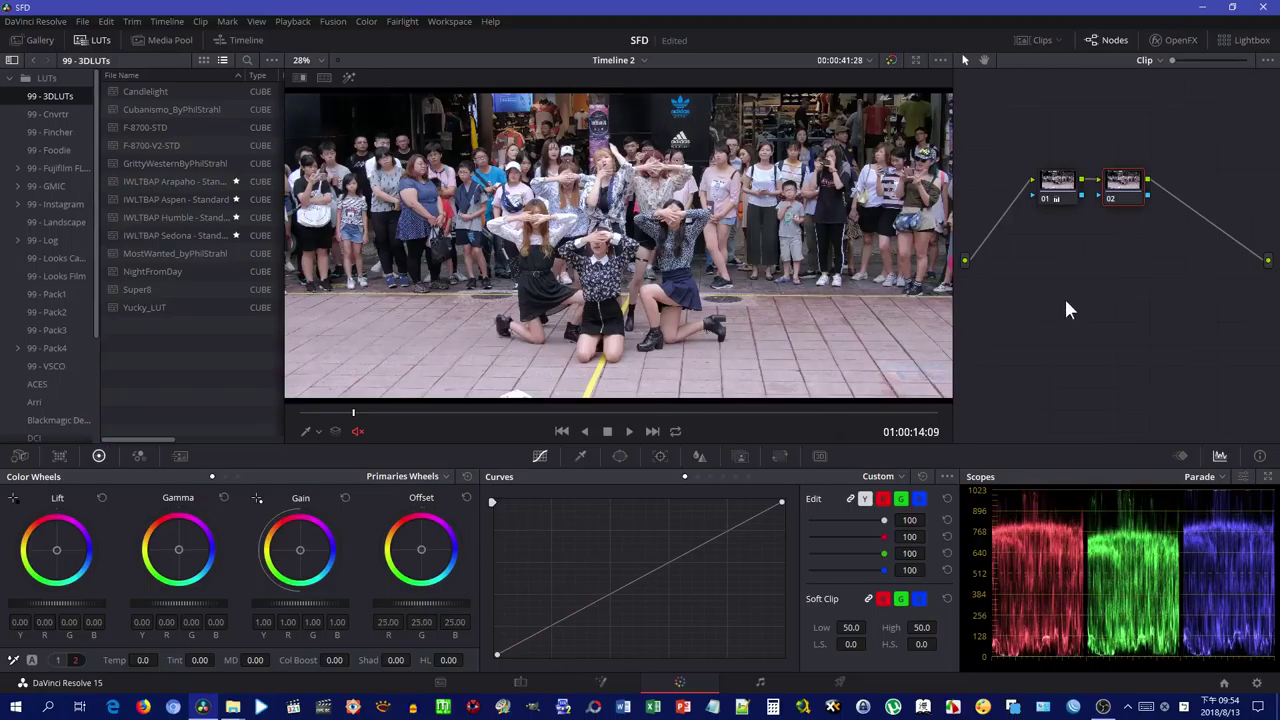
pyautogui.click(1071, 181)
pyautogui.moveTo(429, 601); pyautogui.dragTo(400, 601)
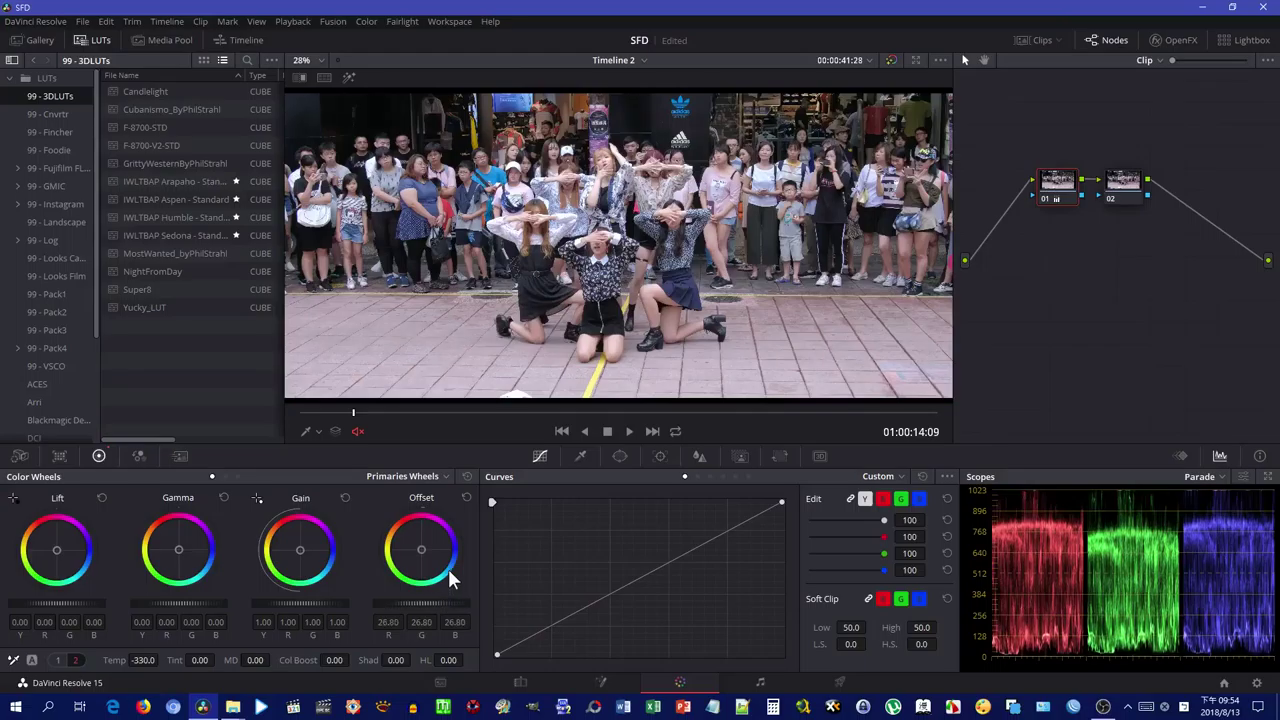
pyautogui.click(1114, 200)
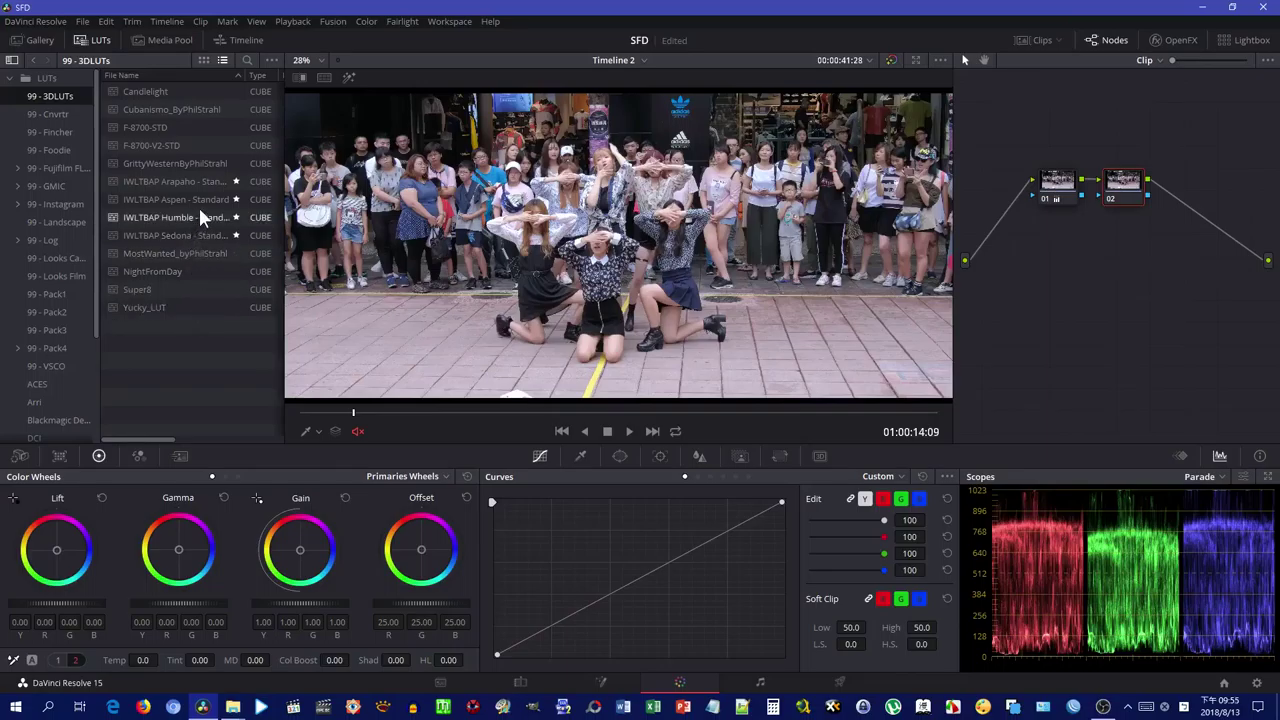
# From Favorites, try the generic_fuji_astia_100 and provia_100 LUTs on node 02, comparing against the ungraded image.
pyautogui.scroll(-5, 44, 334)
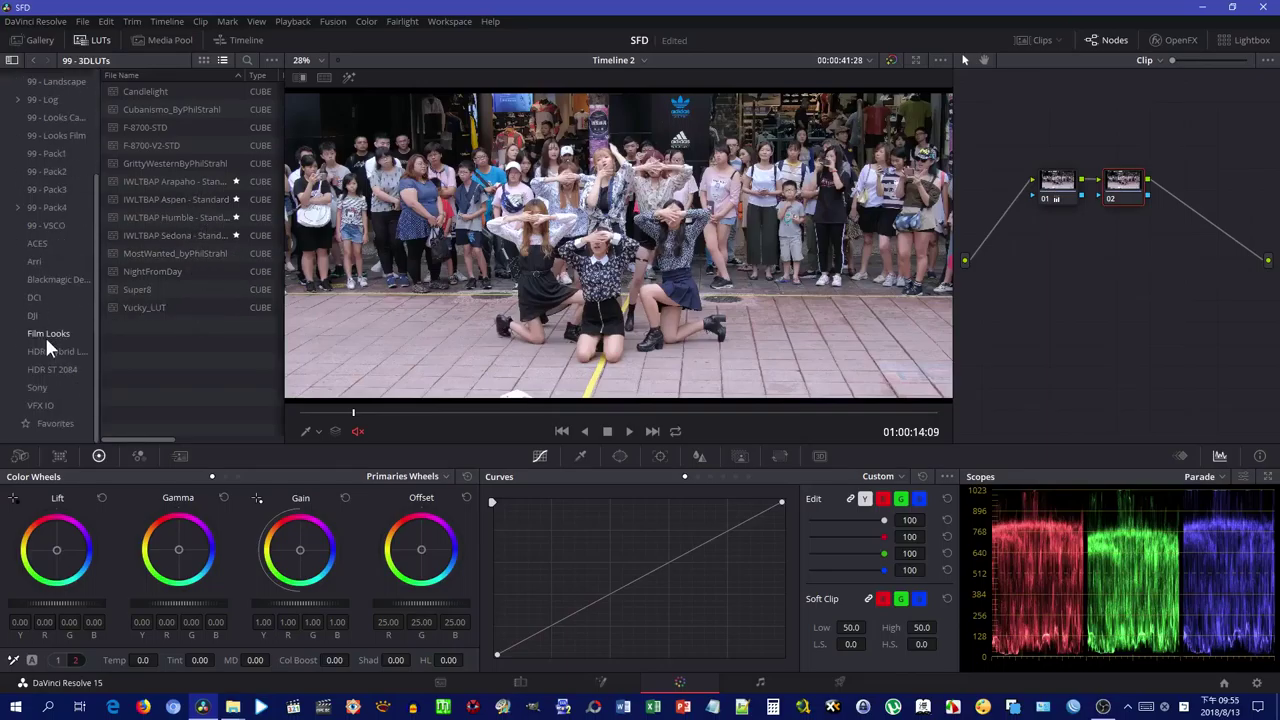
pyautogui.click(51, 414)
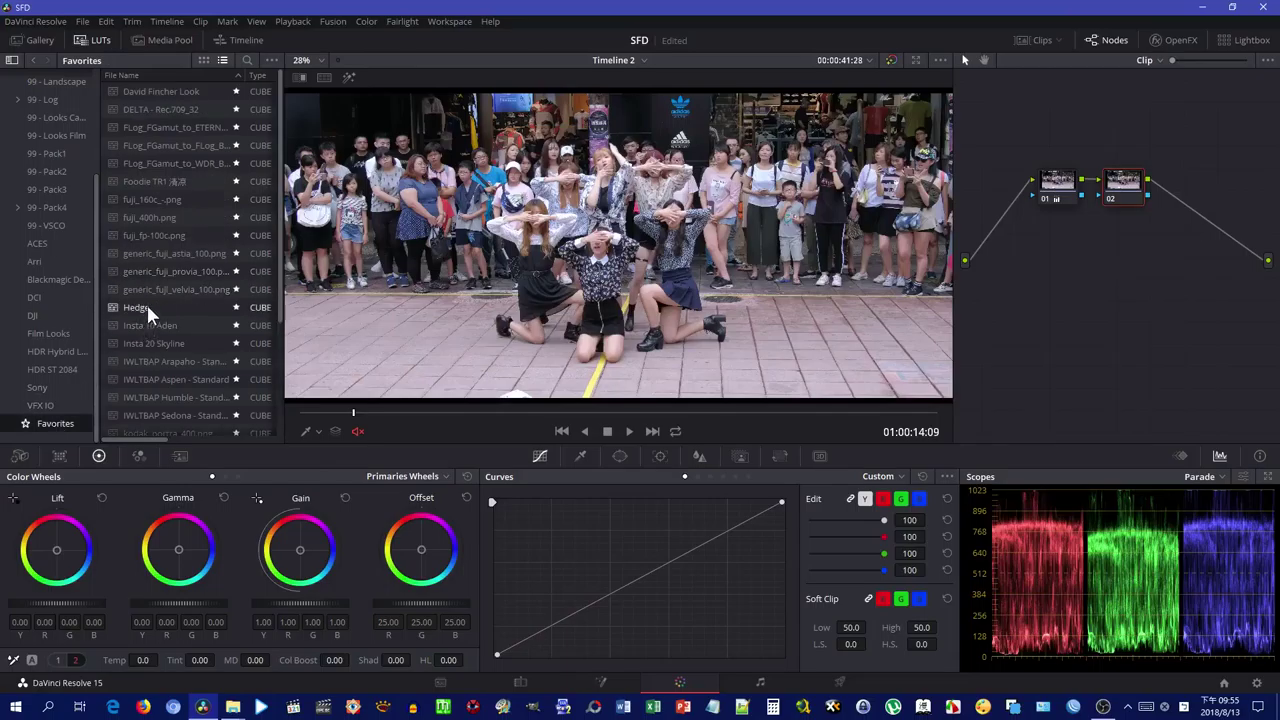
pyautogui.doubleClick(170, 254)
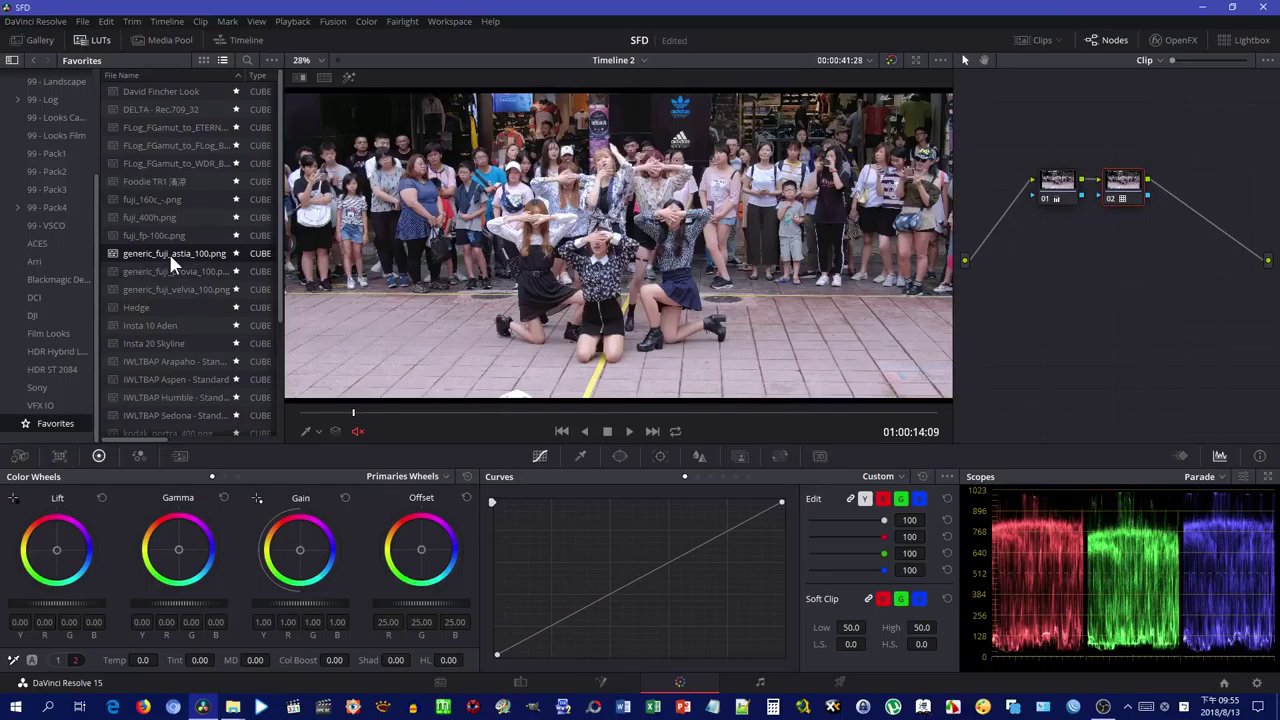
pyautogui.doubleClick(171, 271)
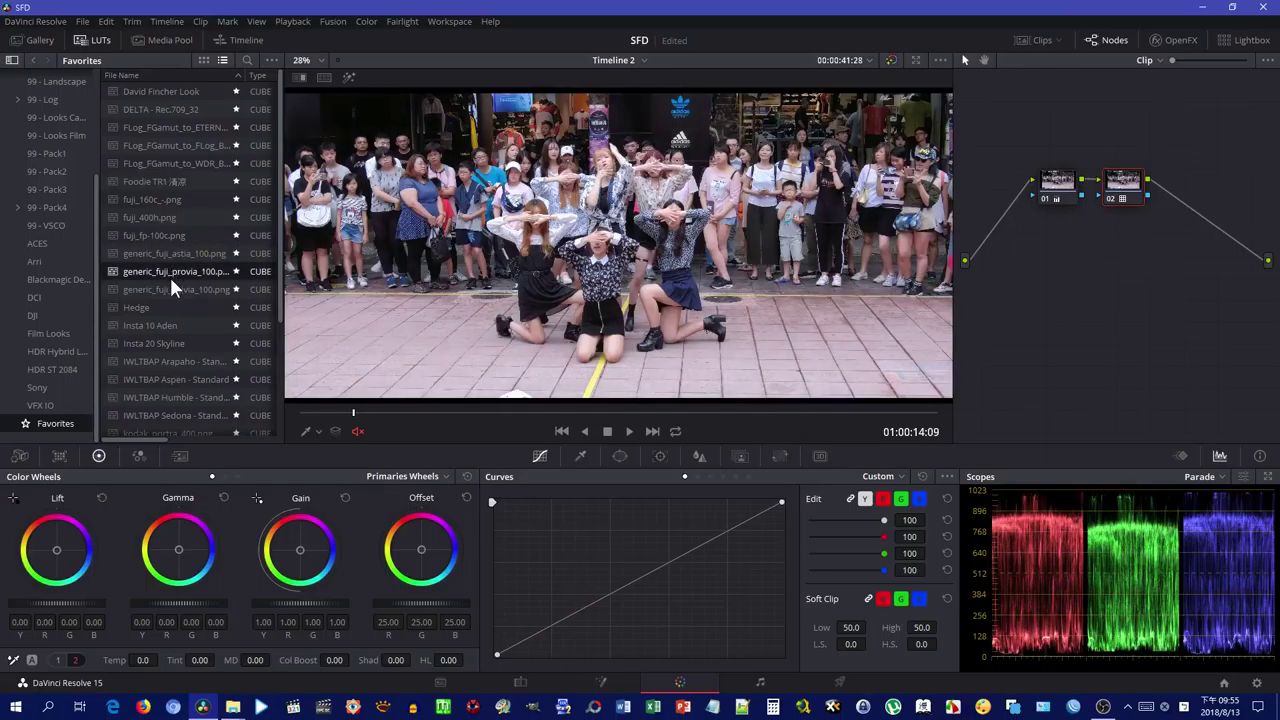
pyautogui.click(891, 60)
pyautogui.click(891, 60)
# Try the Velvia 100, Hedge, Insta 10 Aden, Insta 20 Skyline, Arapaho and Aspen LUTs, settling on IWLTBAP Humble.
pyautogui.doubleClick(194, 284)
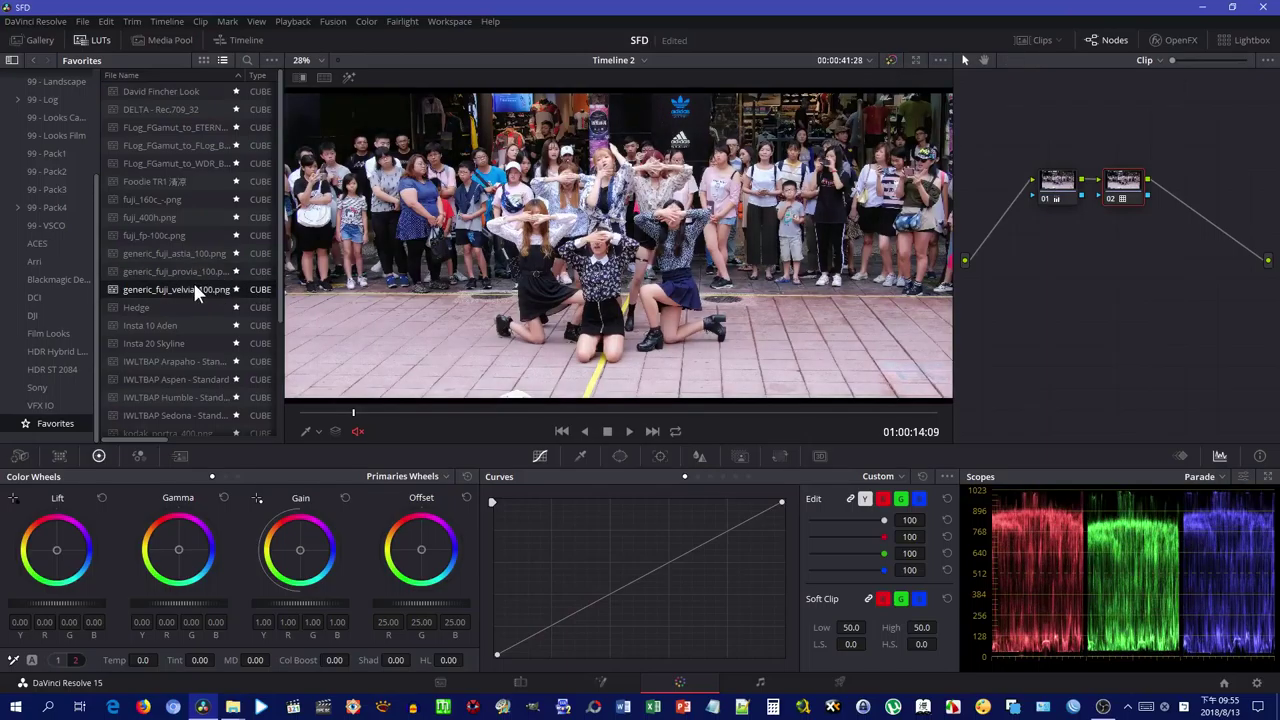
pyautogui.doubleClick(164, 302)
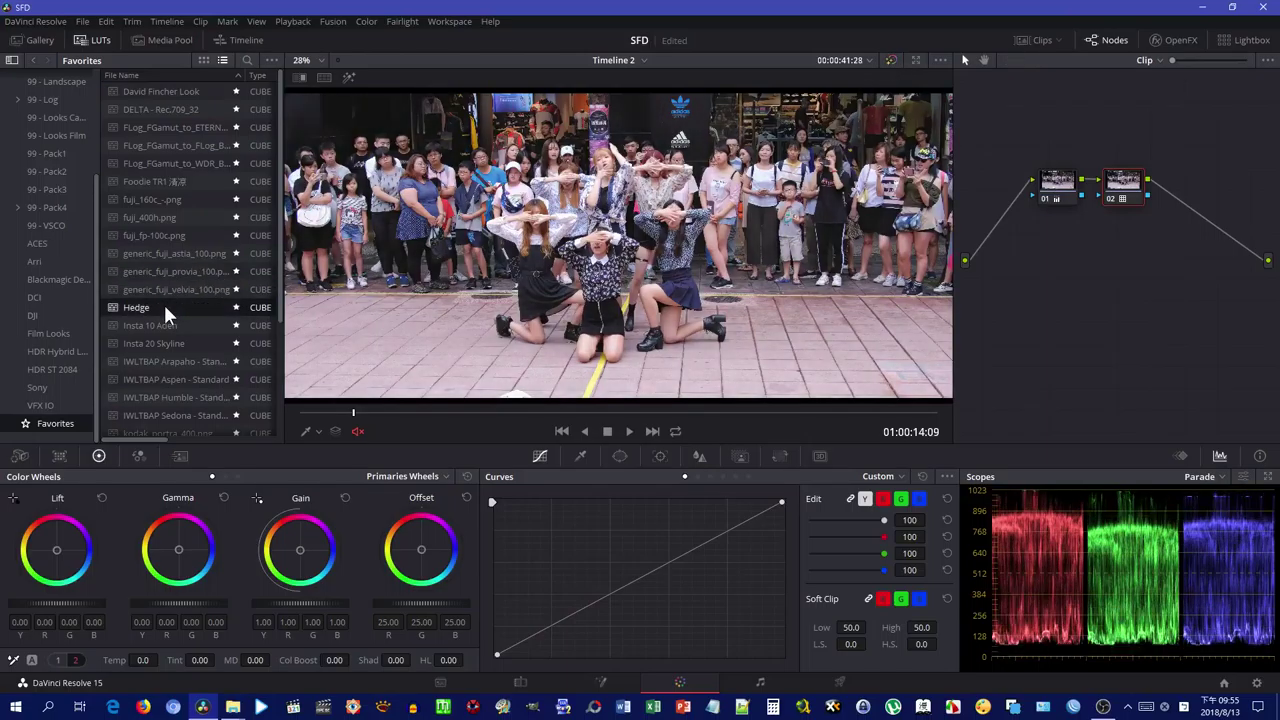
pyautogui.doubleClick(169, 317)
pyautogui.doubleClick(160, 335)
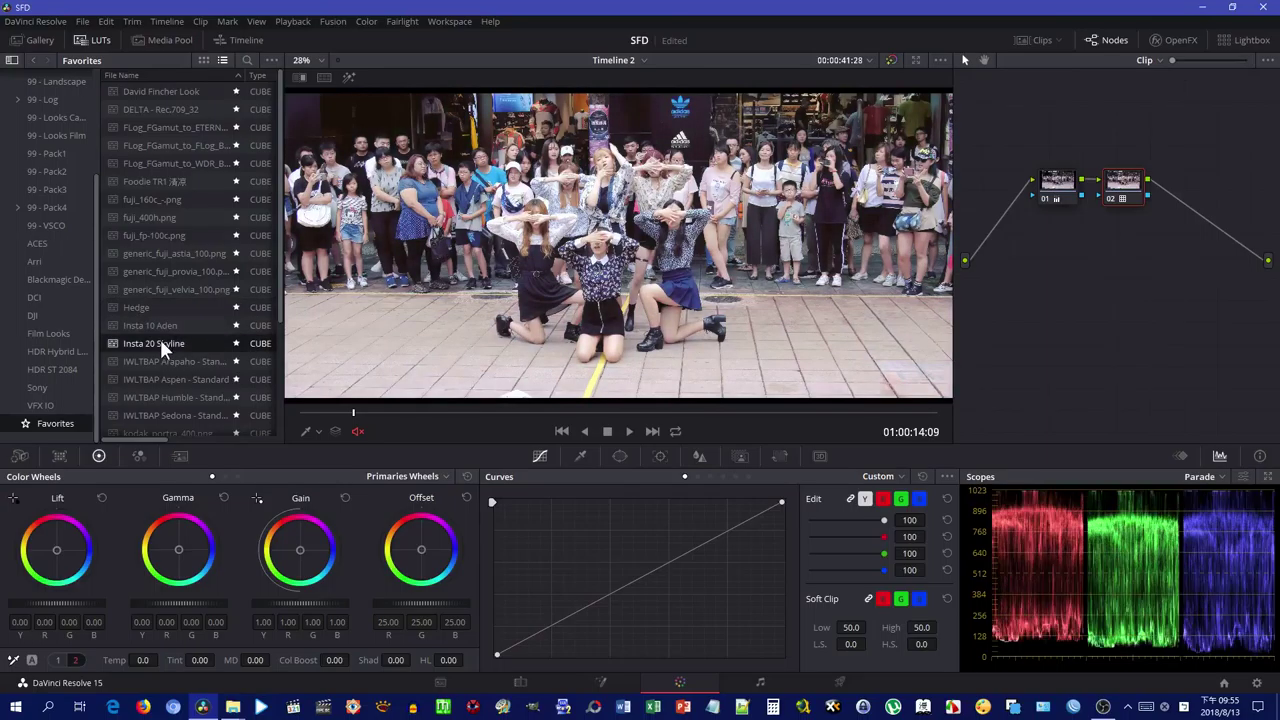
pyautogui.scroll(-3, 205, 323)
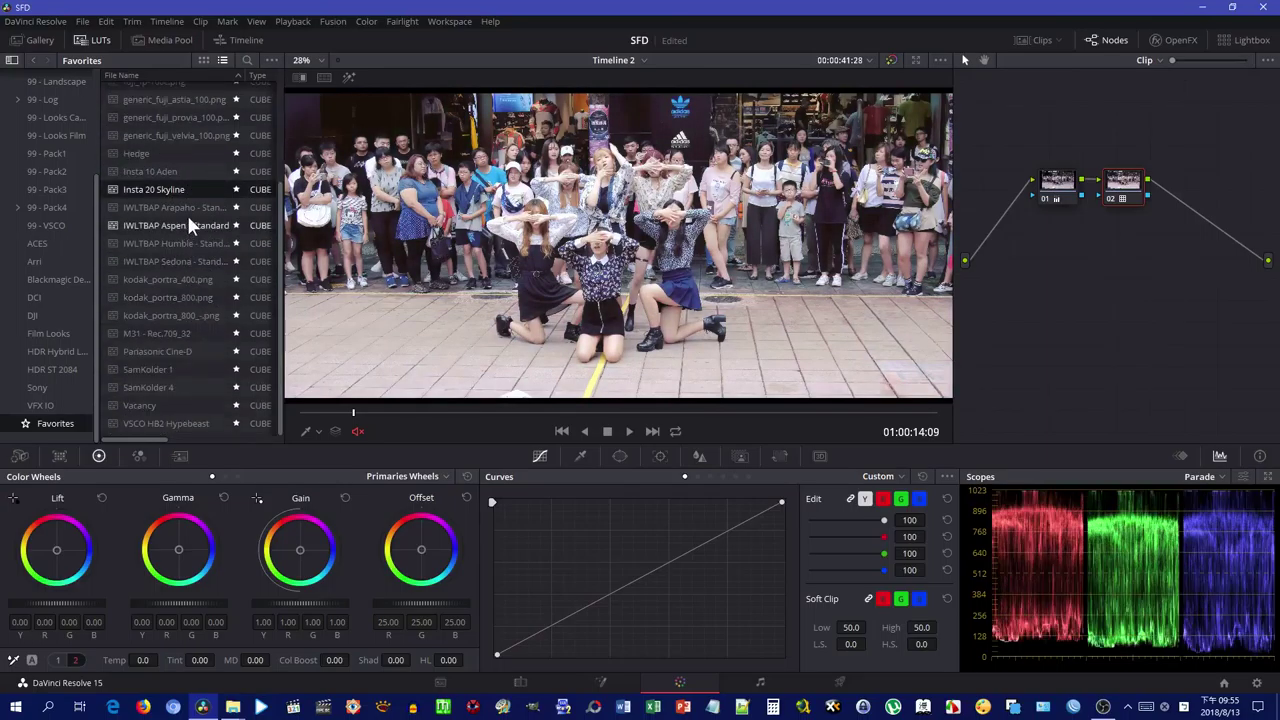
pyautogui.doubleClick(186, 209)
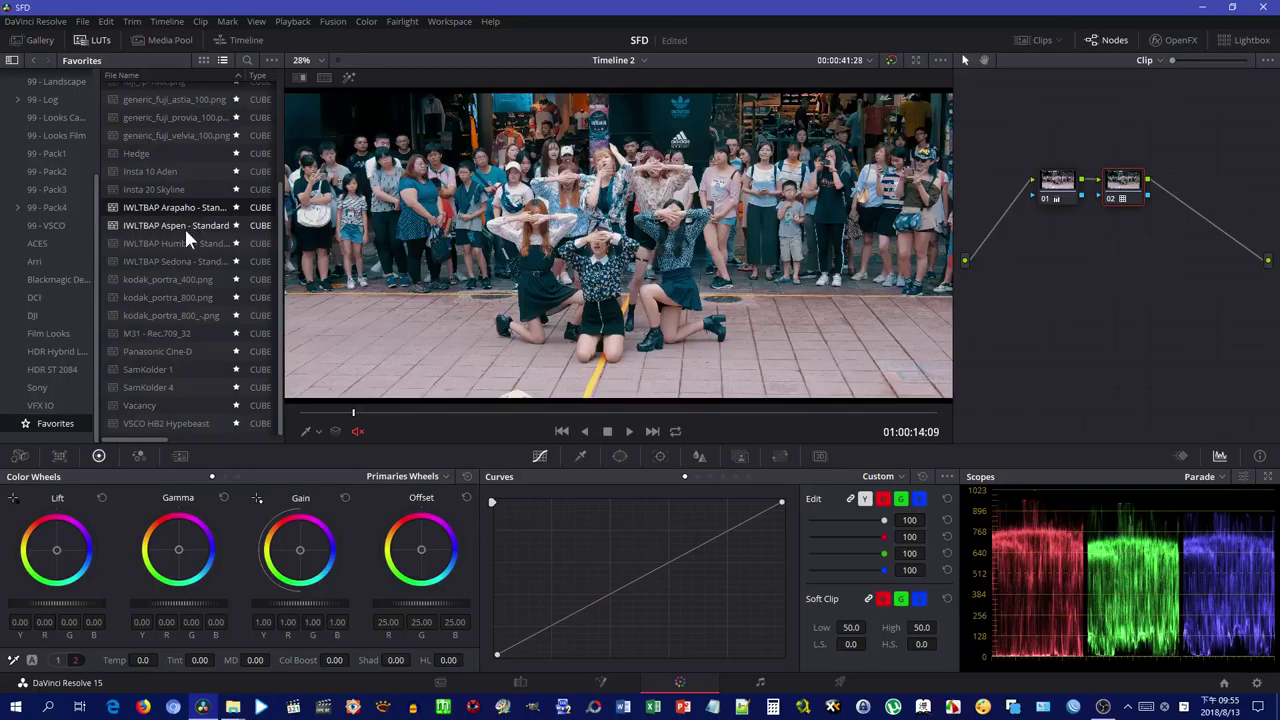
pyautogui.doubleClick(184, 226)
pyautogui.doubleClick(178, 238)
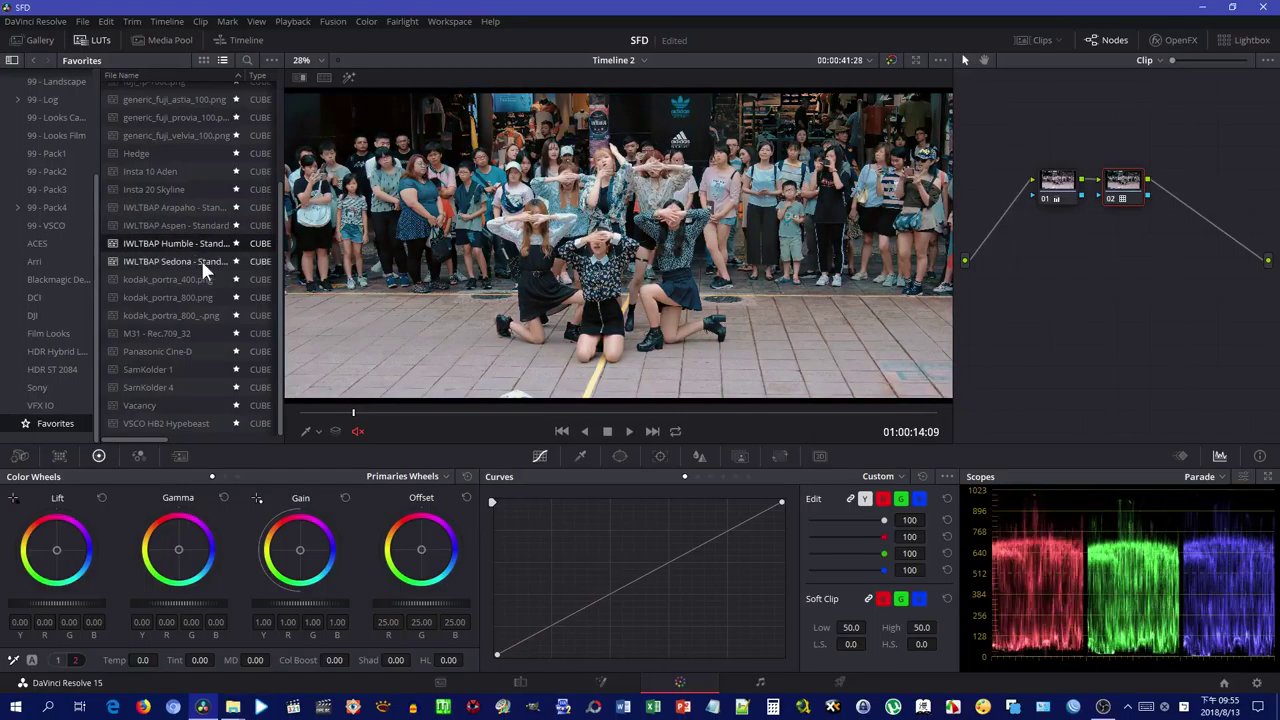
pyautogui.scroll(3, 84, 189)
# In 99 - Fincher, try the Autumn, Bloodborne, Dark Rain Forest and David Fincher Look LUTs.
pyautogui.click(69, 131)
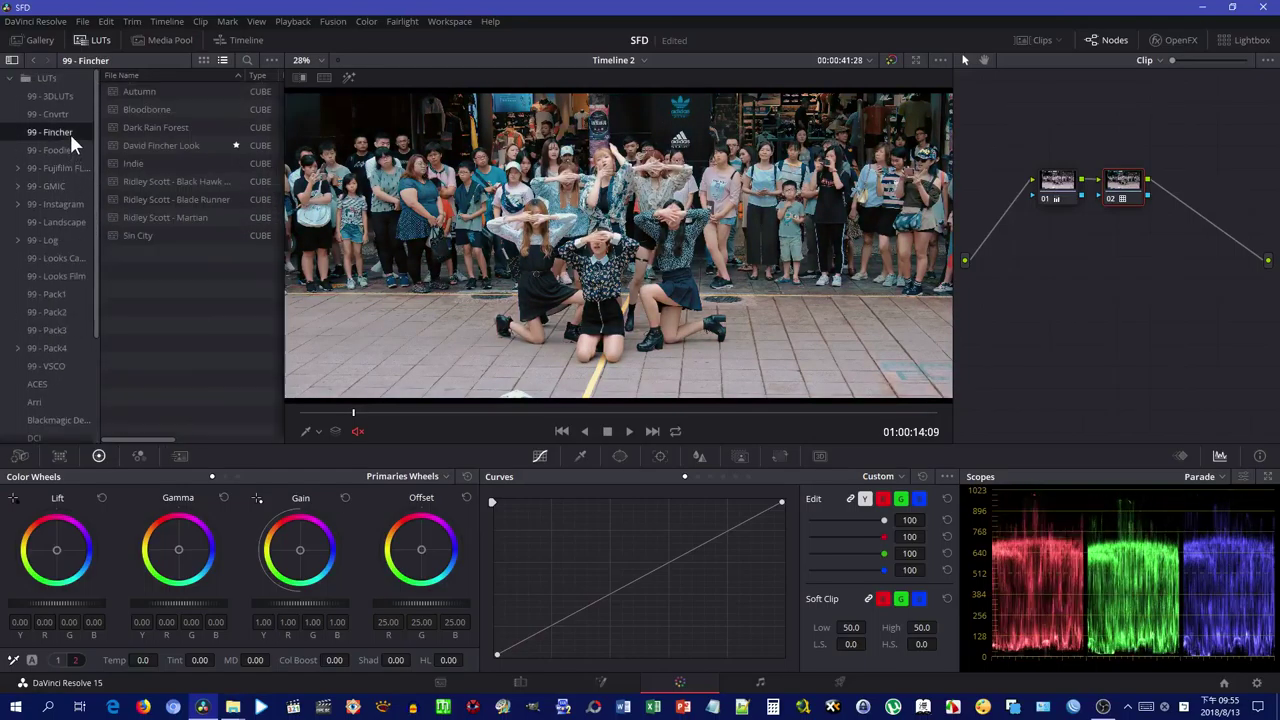
pyautogui.doubleClick(168, 92)
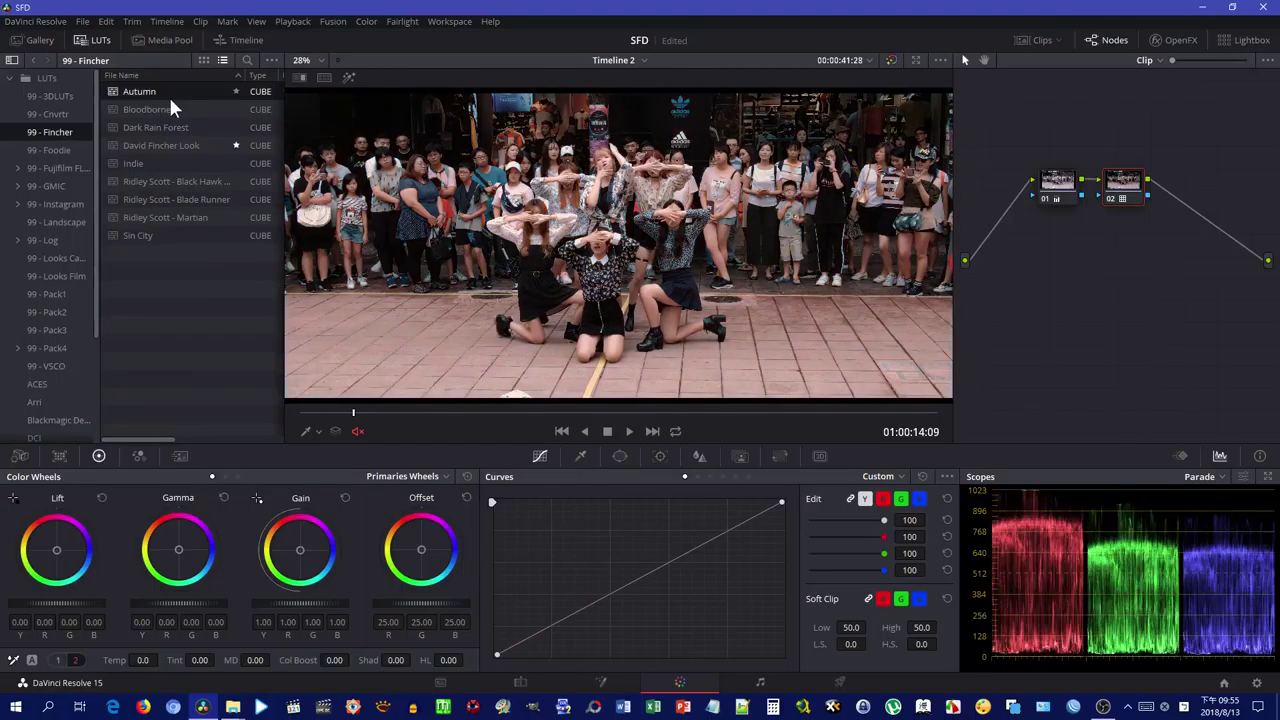
pyautogui.doubleClick(173, 106)
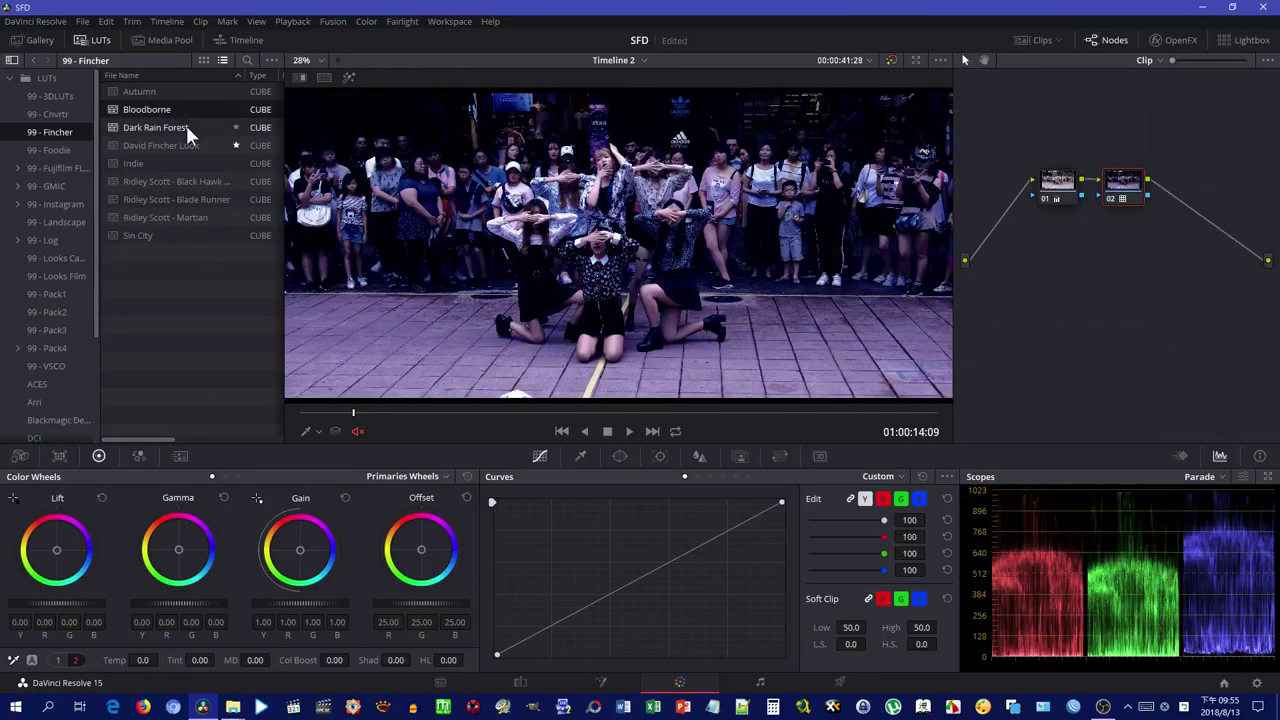
pyautogui.doubleClick(182, 129)
pyautogui.doubleClick(183, 145)
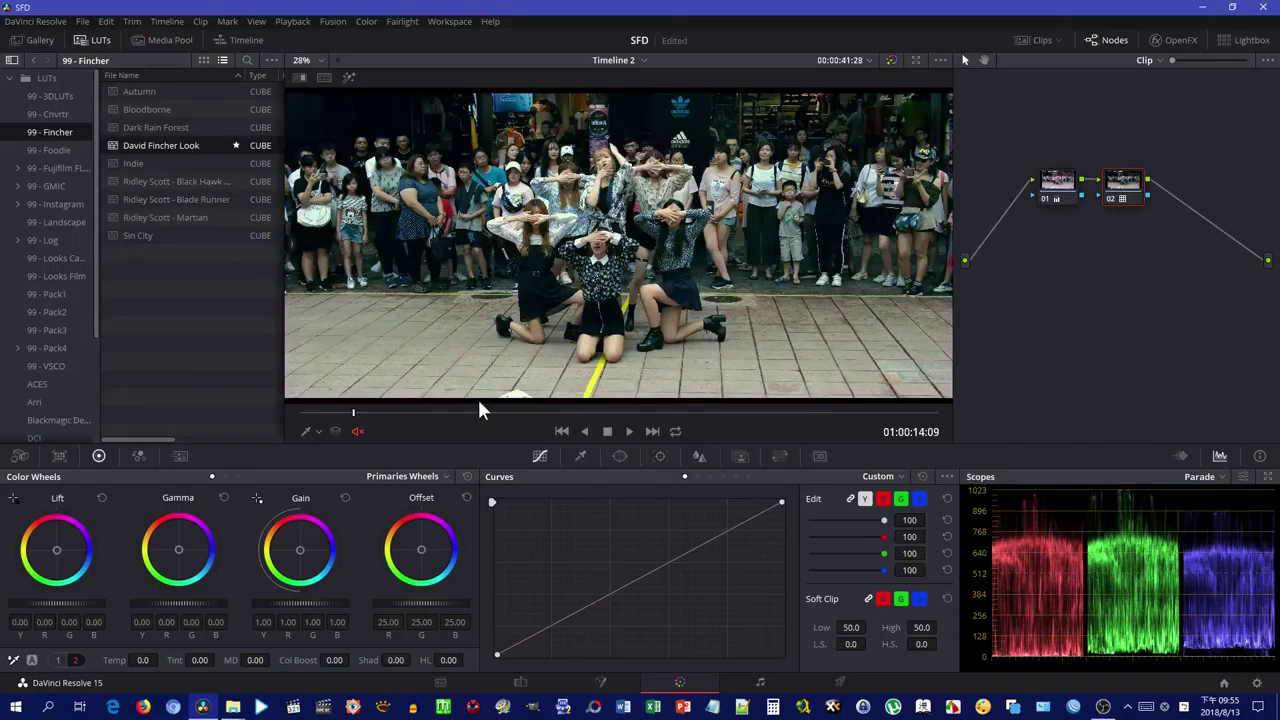
# On a different frame, apply Indie, Black Hawk, Blade Runner and Martian, ending on Sin City.
pyautogui.click(430, 412)
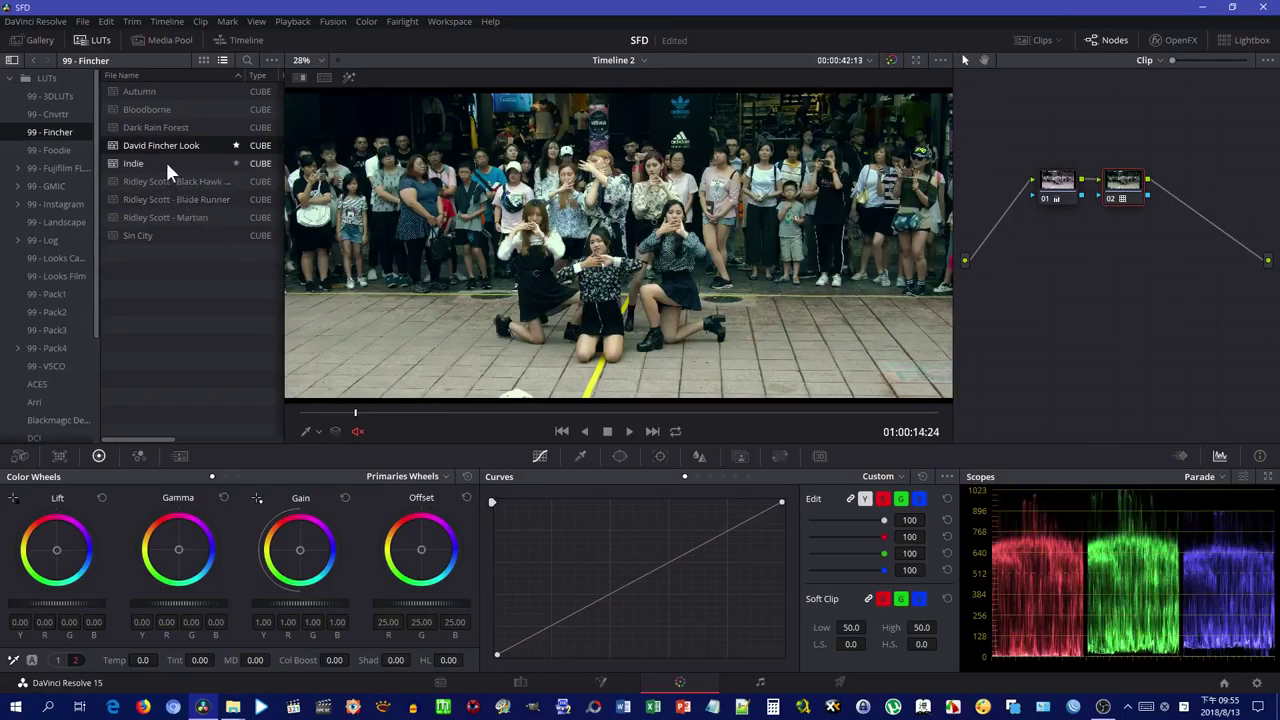
pyautogui.doubleClick(165, 161)
pyautogui.click(159, 187)
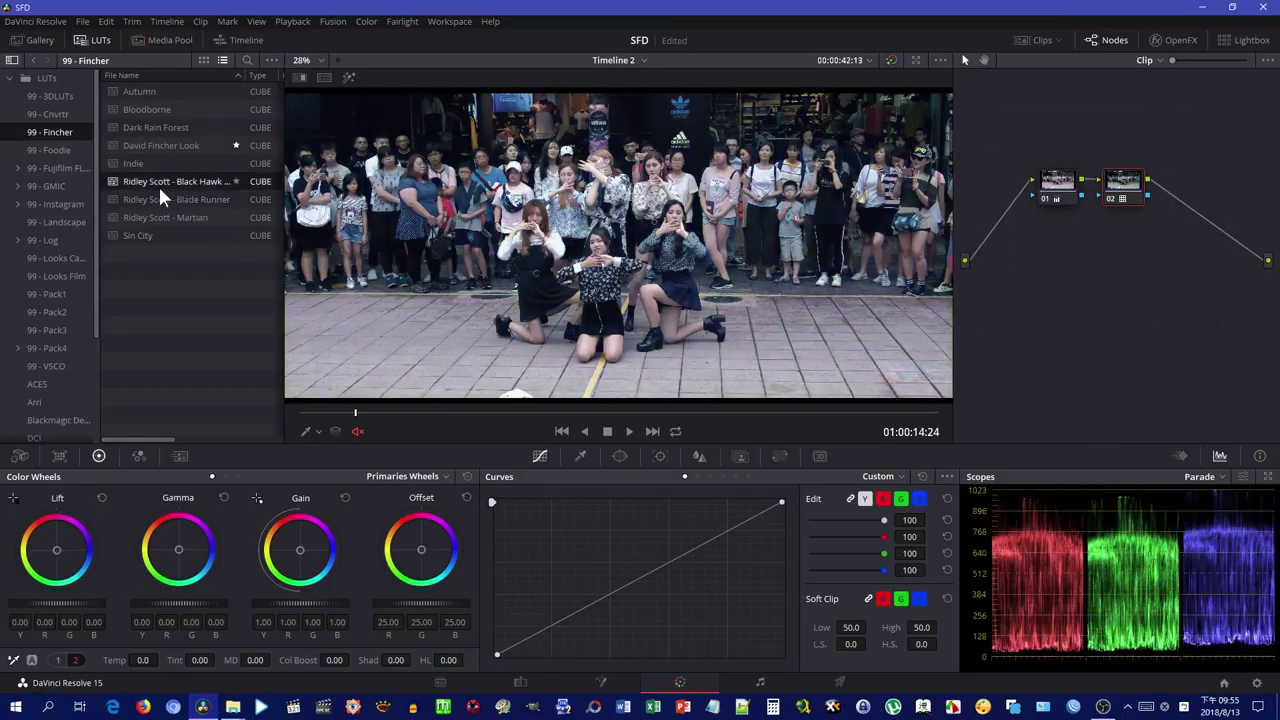
pyautogui.doubleClick(160, 181)
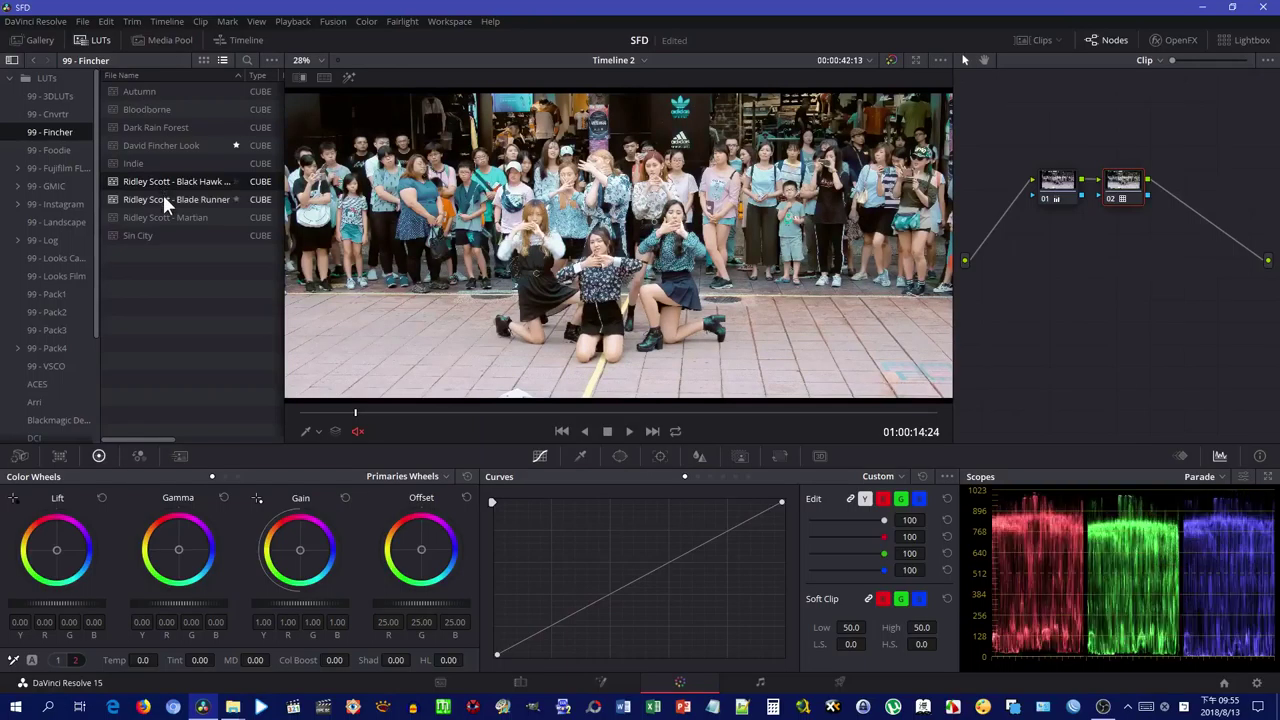
pyautogui.click(163, 200)
pyautogui.doubleClick(169, 218)
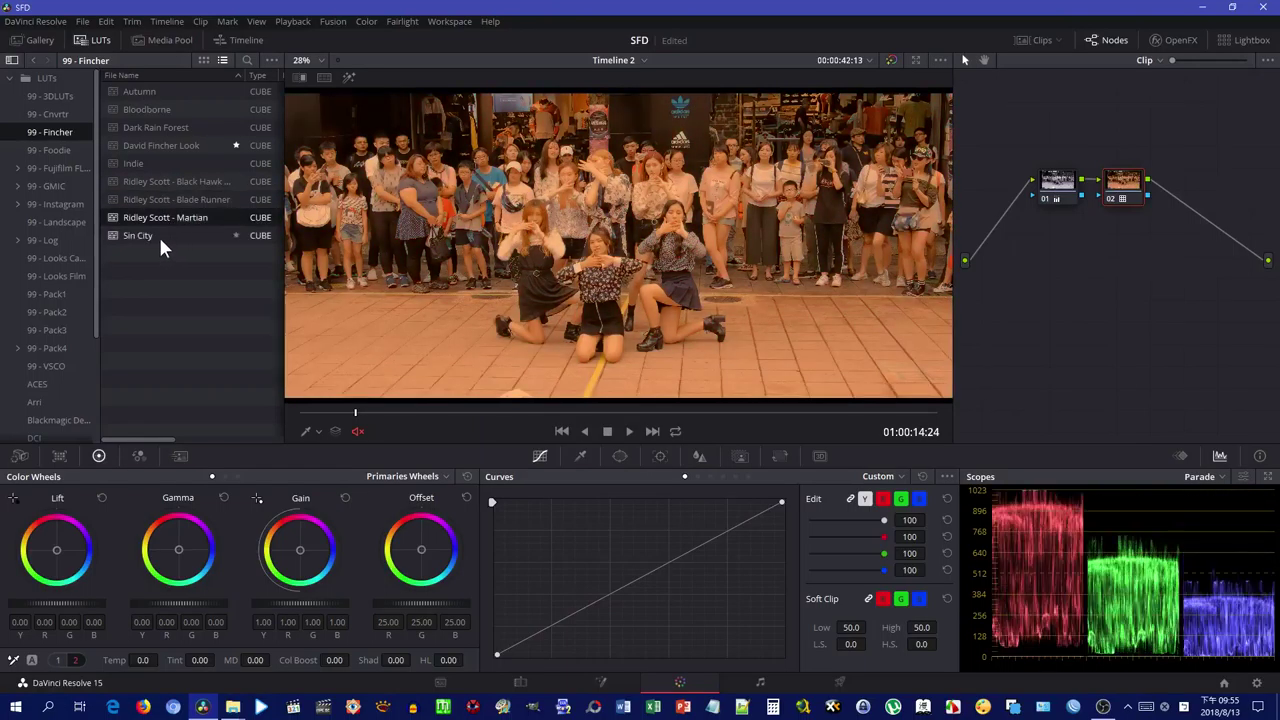
pyautogui.click(157, 232)
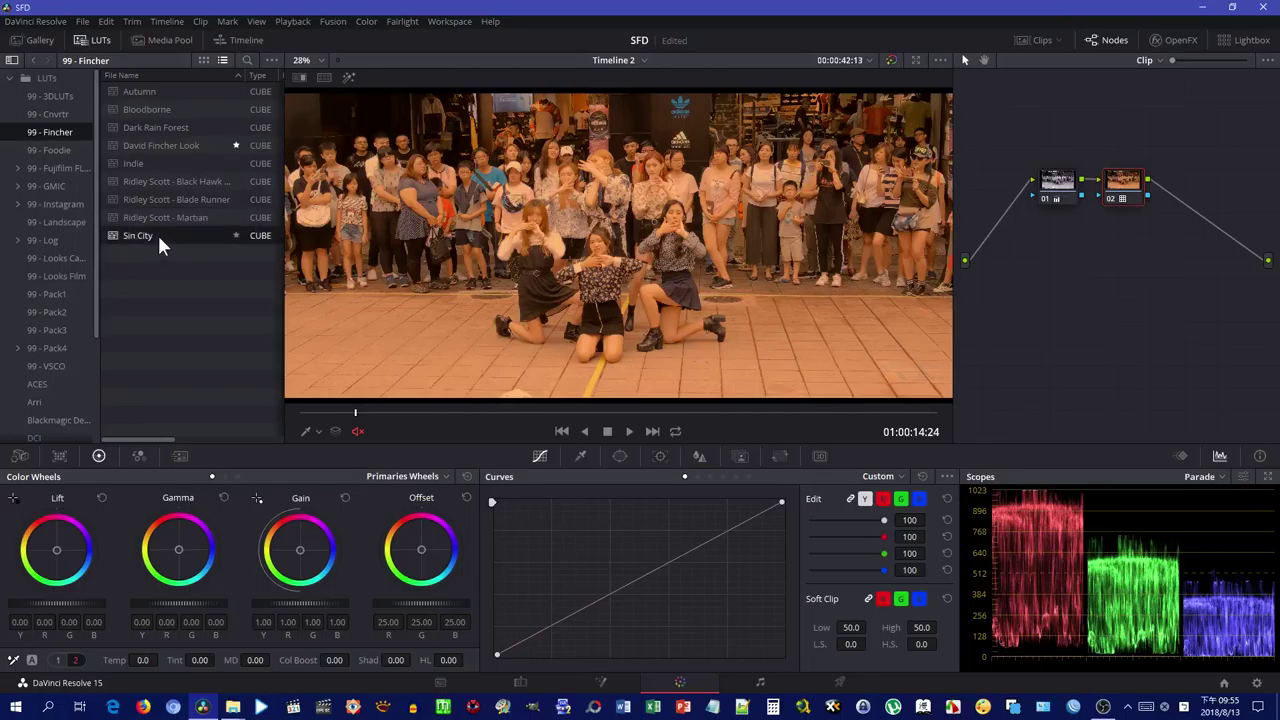
pyautogui.doubleClick(156, 231)
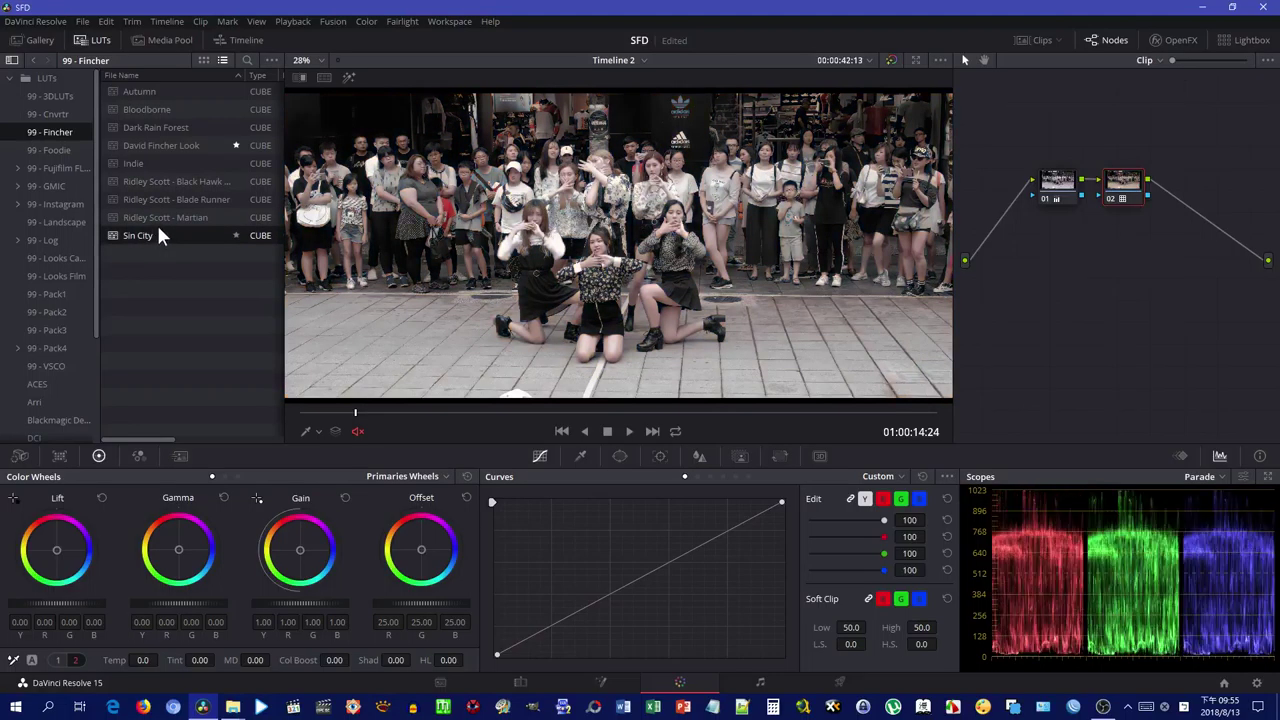
pyautogui.click(157, 224)
# Go through 99 - Instagram to the 99 - VSCO folder and pick the VSCO Cam WWF LUT.
pyautogui.click(74, 206)
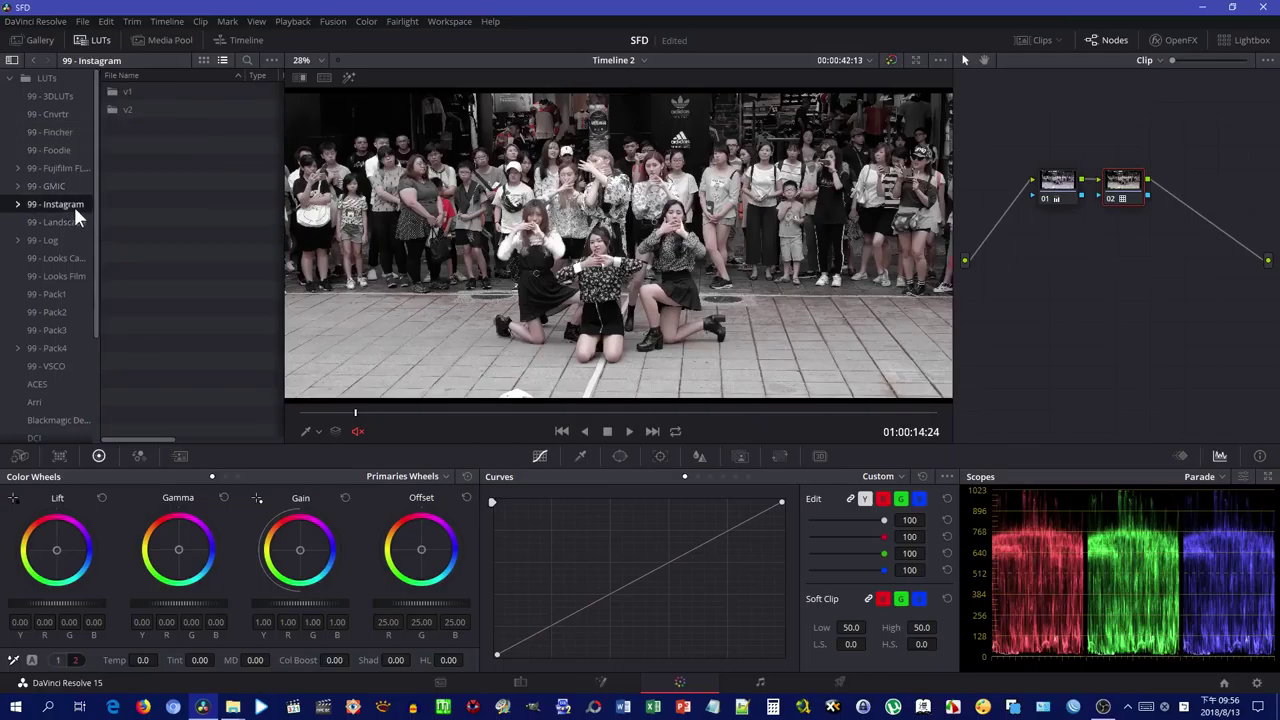
pyautogui.click(58, 364)
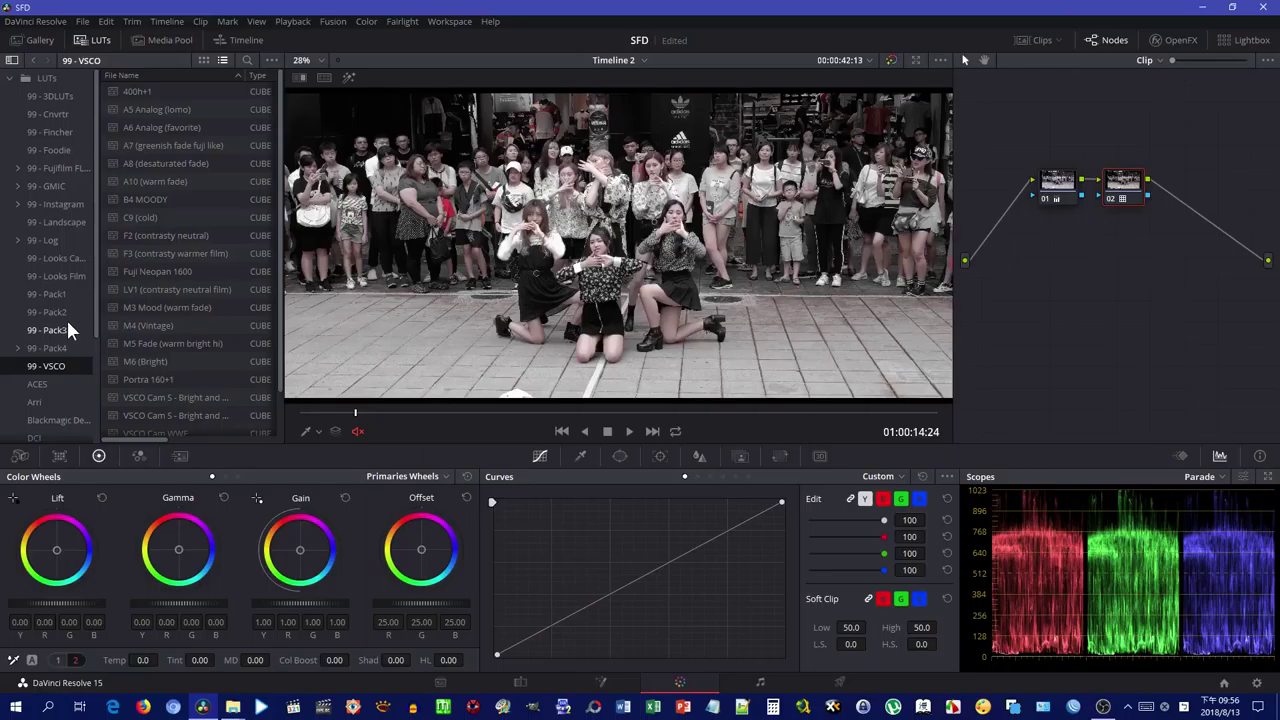
pyautogui.scroll(-2, 190, 325)
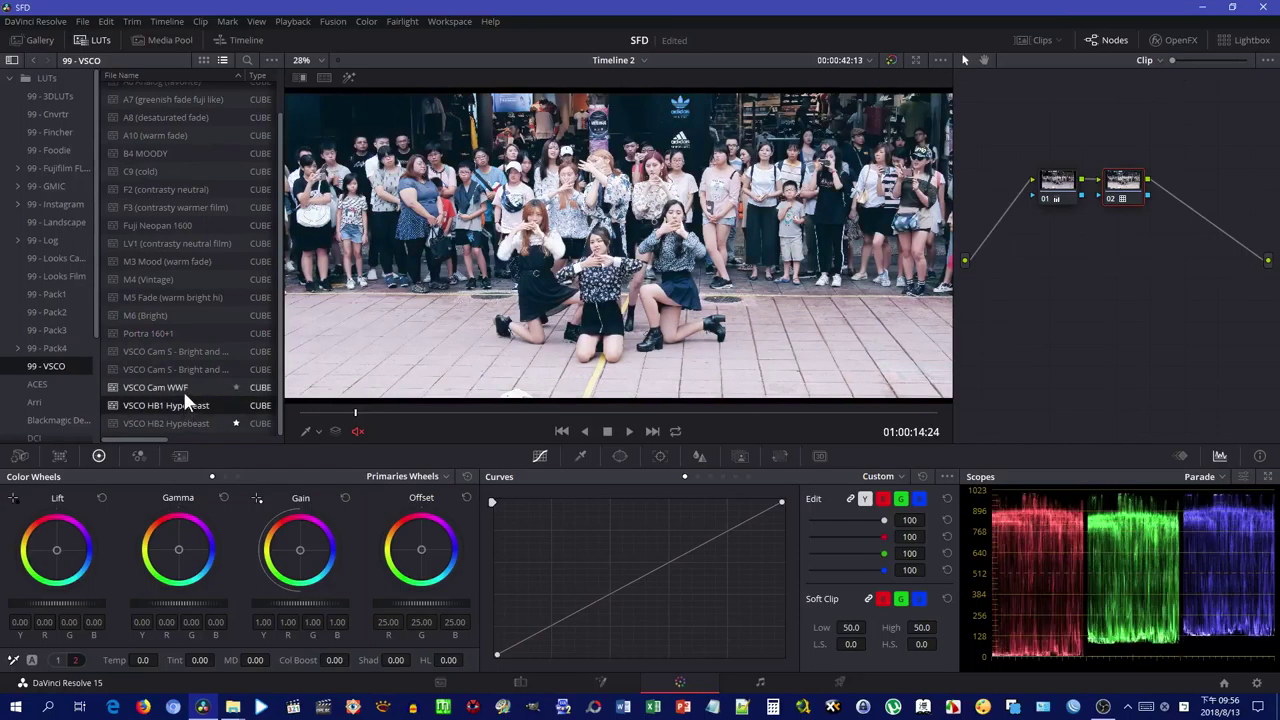
pyautogui.click(183, 389)
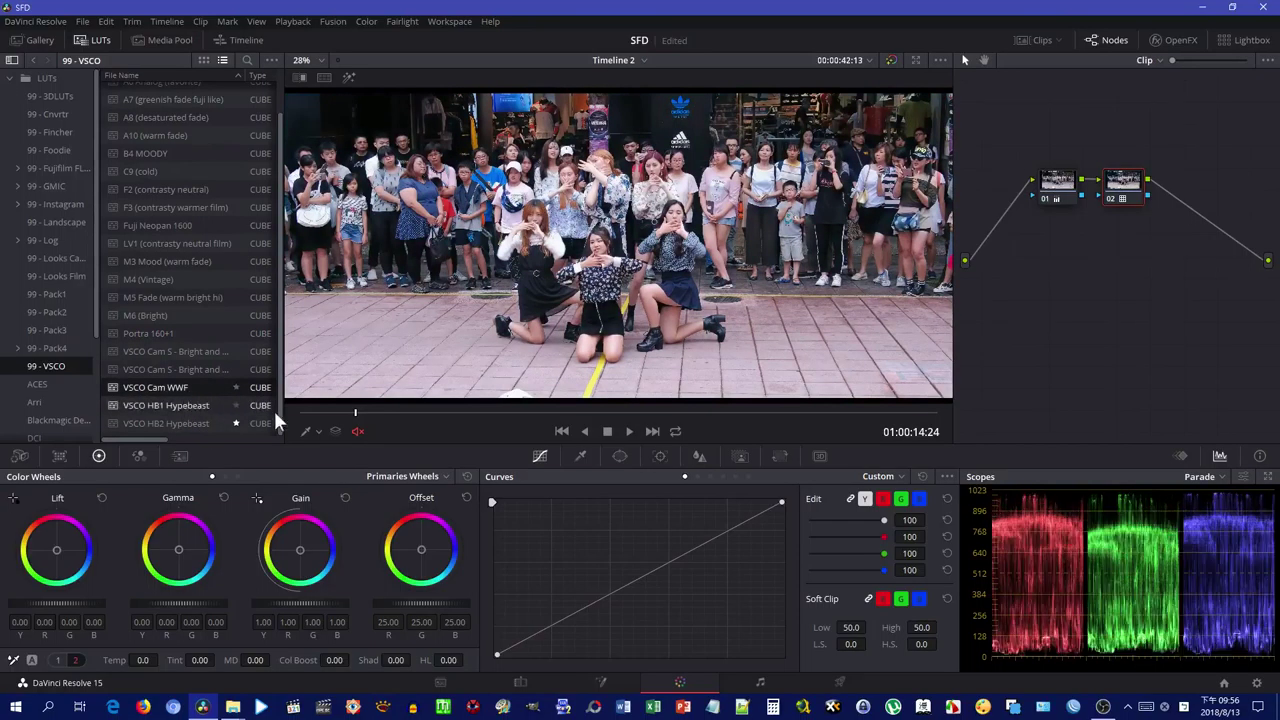
# On a later frame, try the VSCO Cam S bright, Portra 160+1, M6, M5 Fade and M4 looks.
pyautogui.click(433, 414)
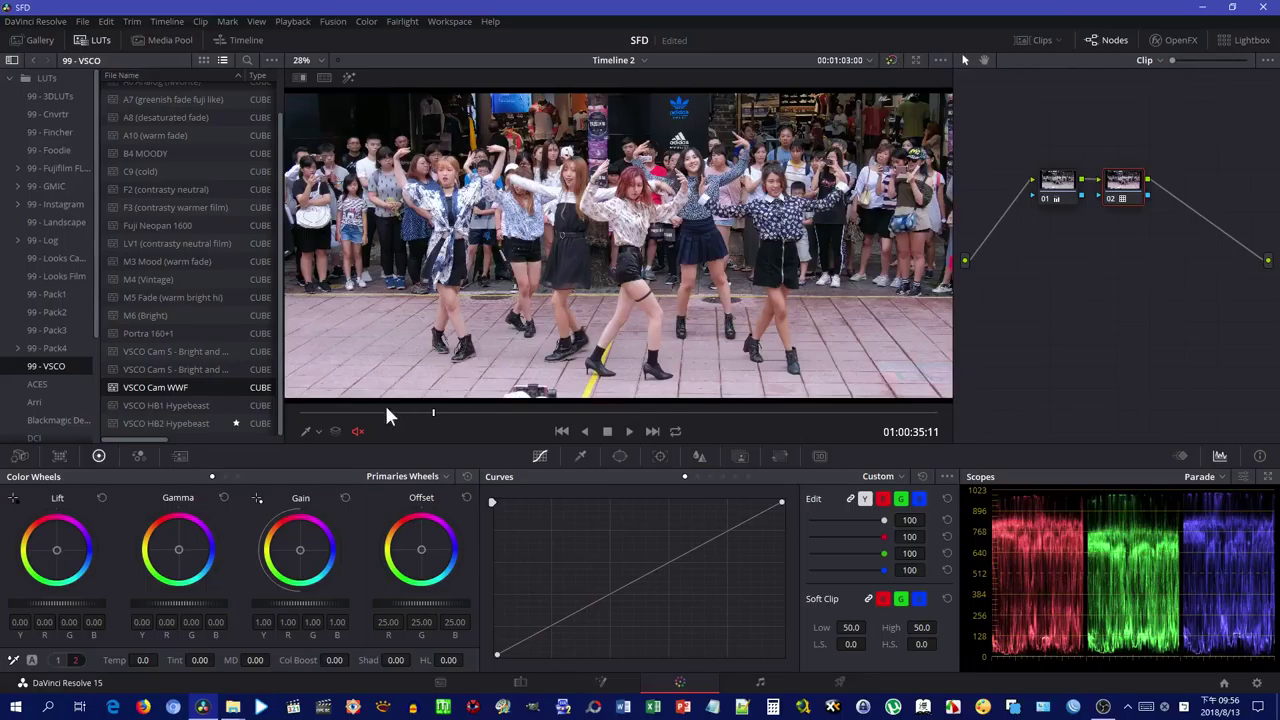
pyautogui.click(171, 369)
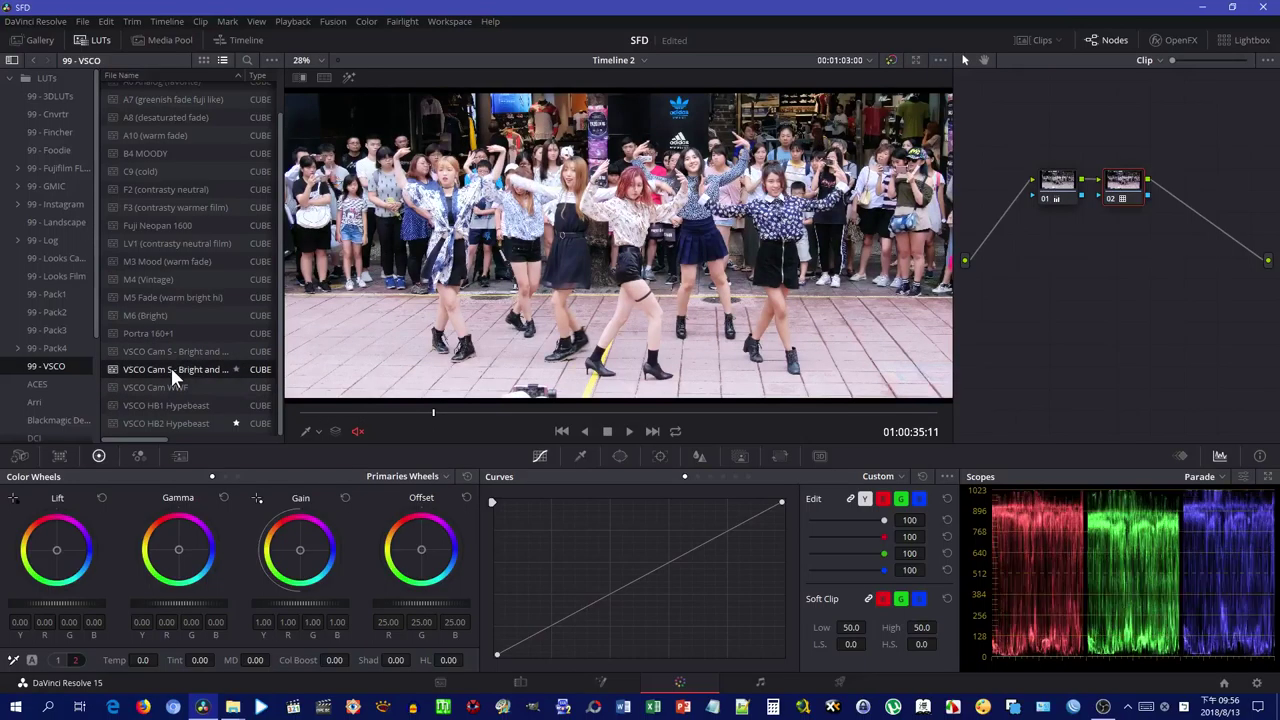
pyautogui.click(177, 352)
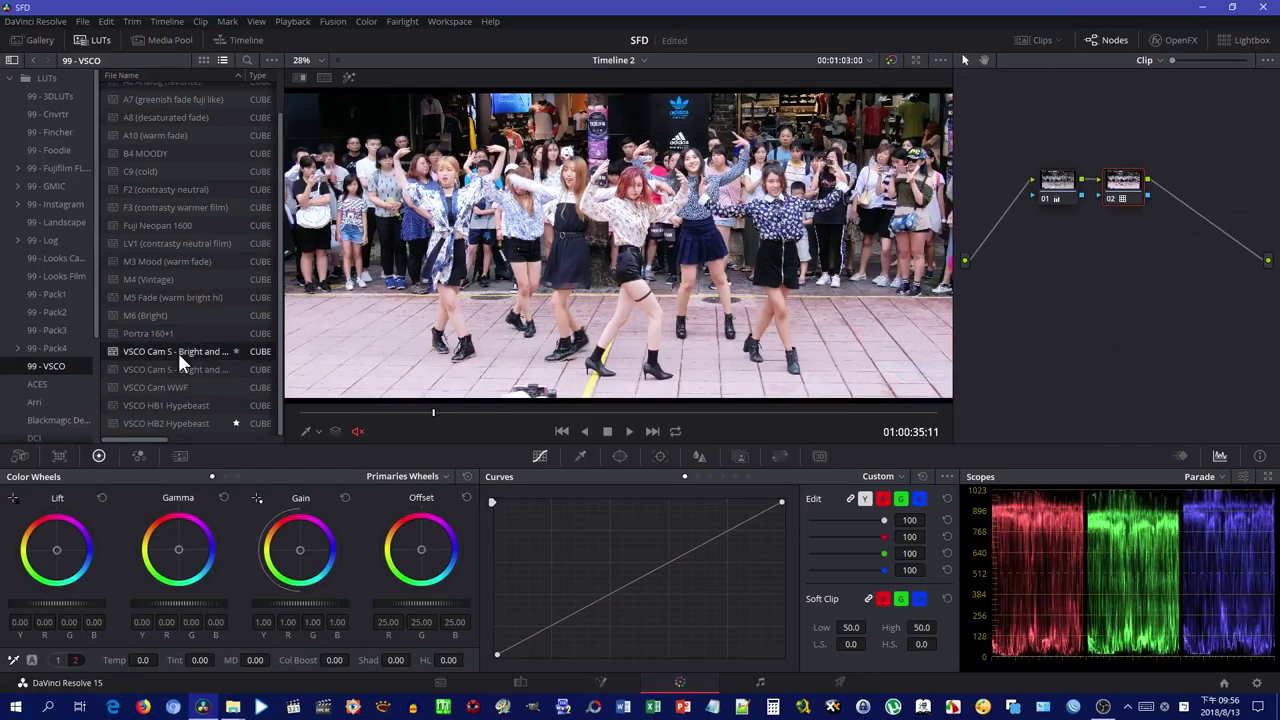
pyautogui.click(171, 366)
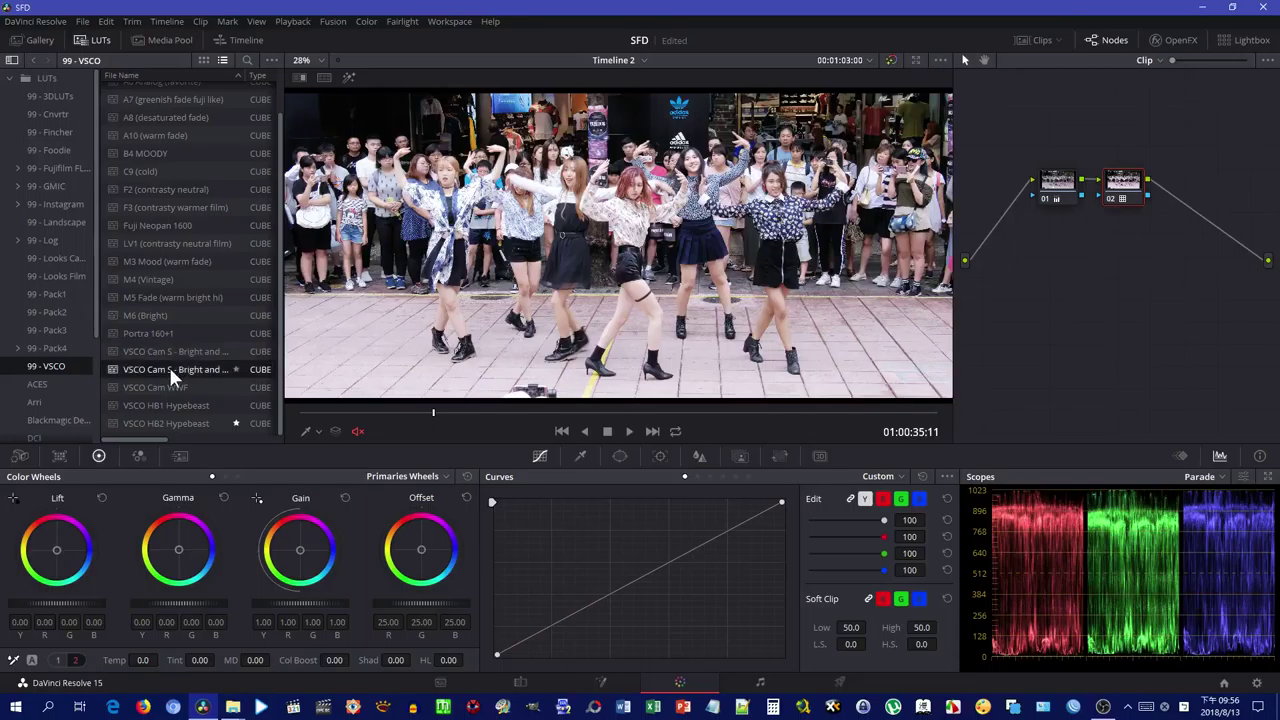
pyautogui.click(170, 337)
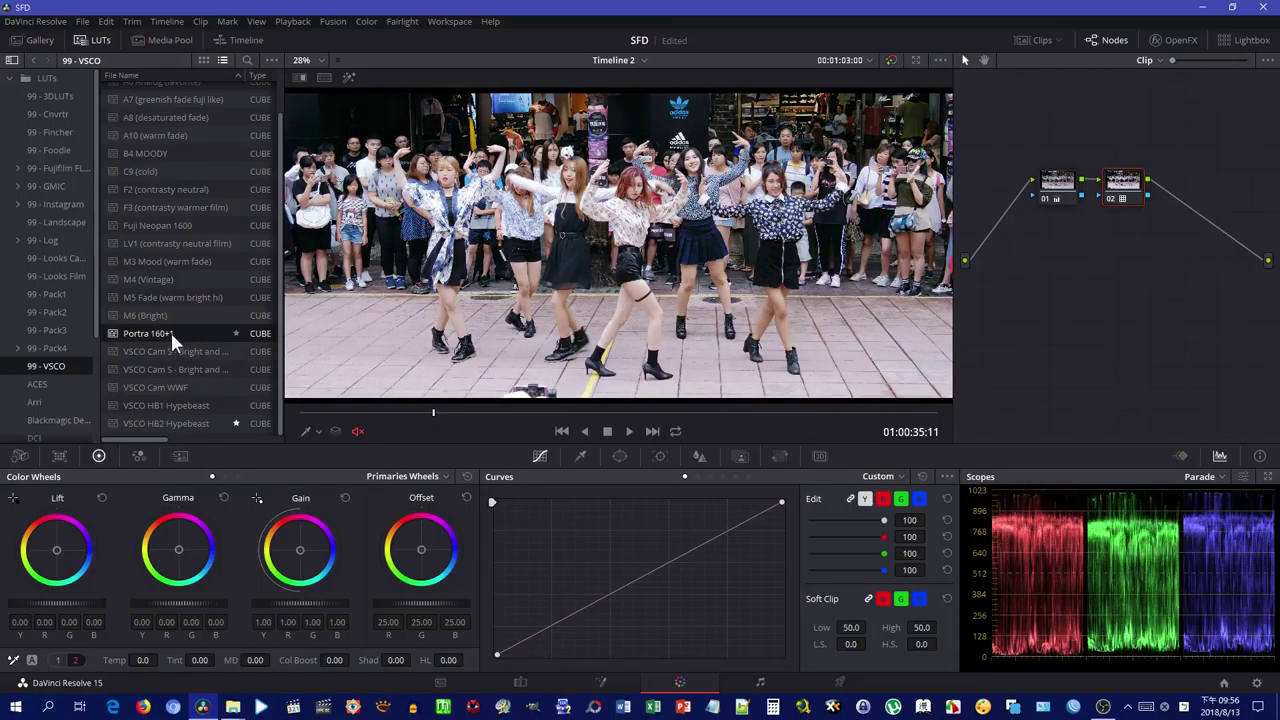
pyautogui.click(179, 315)
pyautogui.click(184, 297)
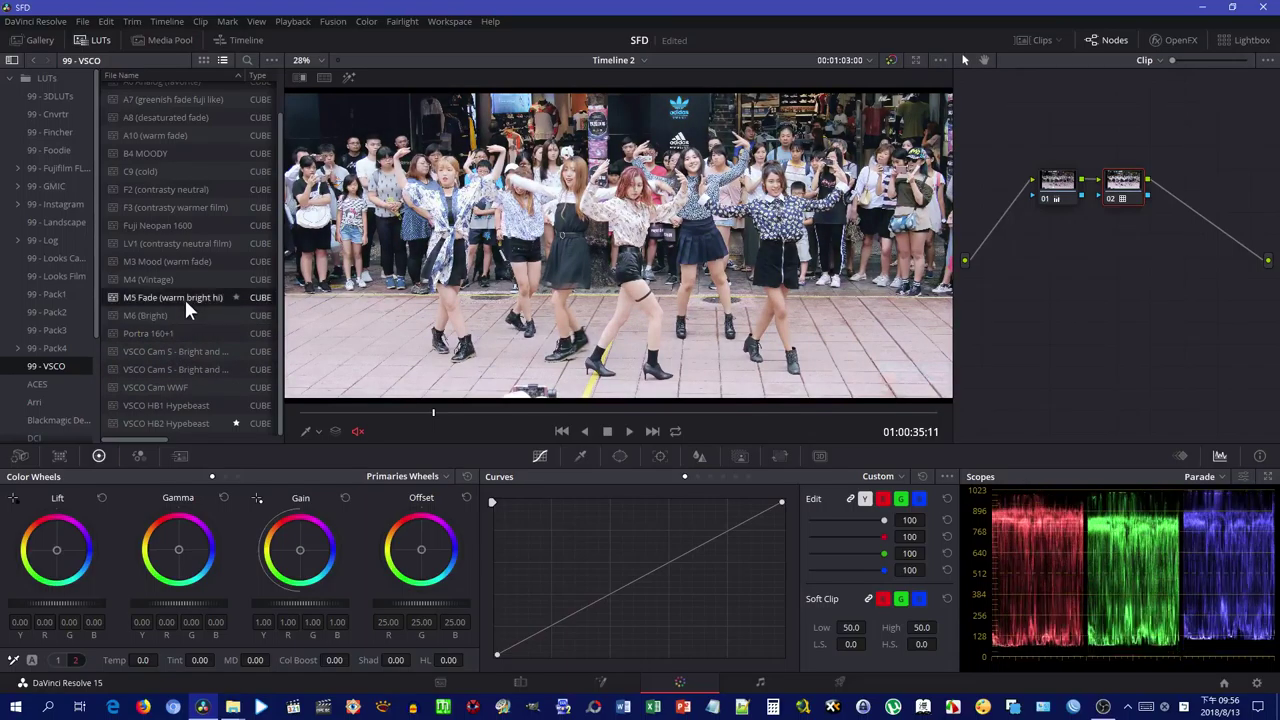
pyautogui.click(193, 278)
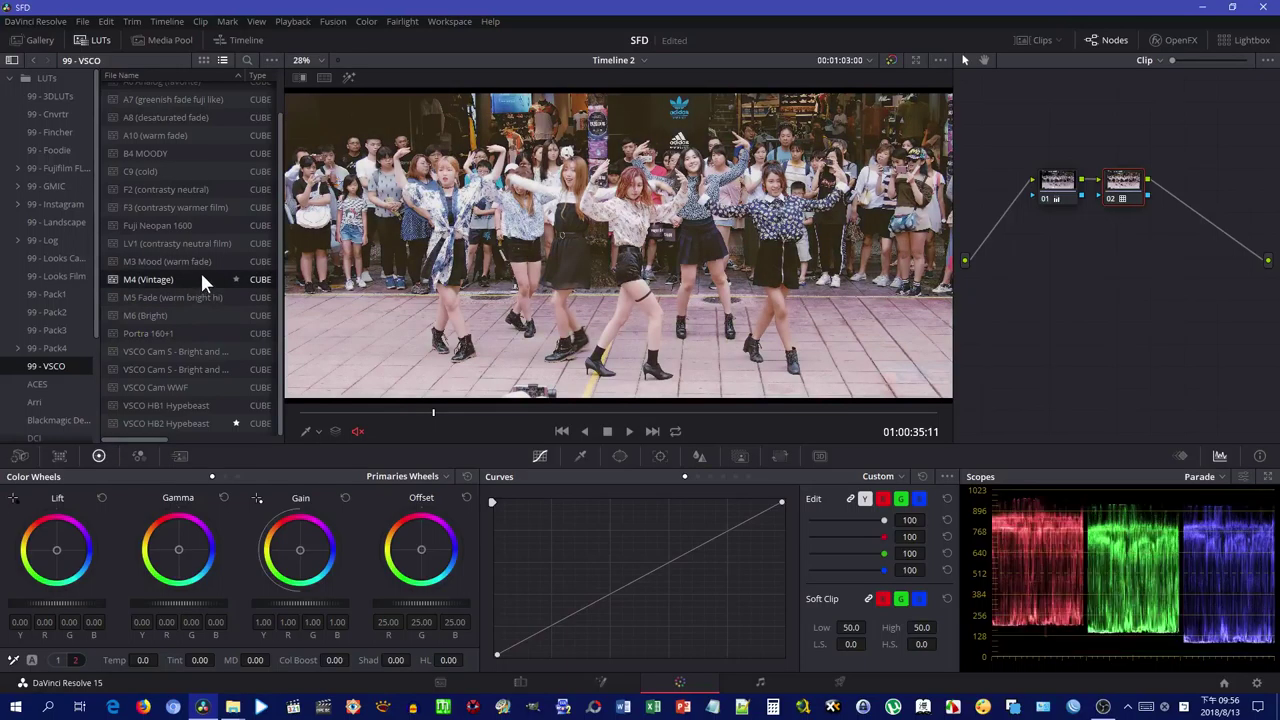
# Try M3 Mood, LV1, Neopan 1600, F3, F2 and C9, reapply VSCO Cam WWF, then enable four-way split.
pyautogui.click(208, 256)
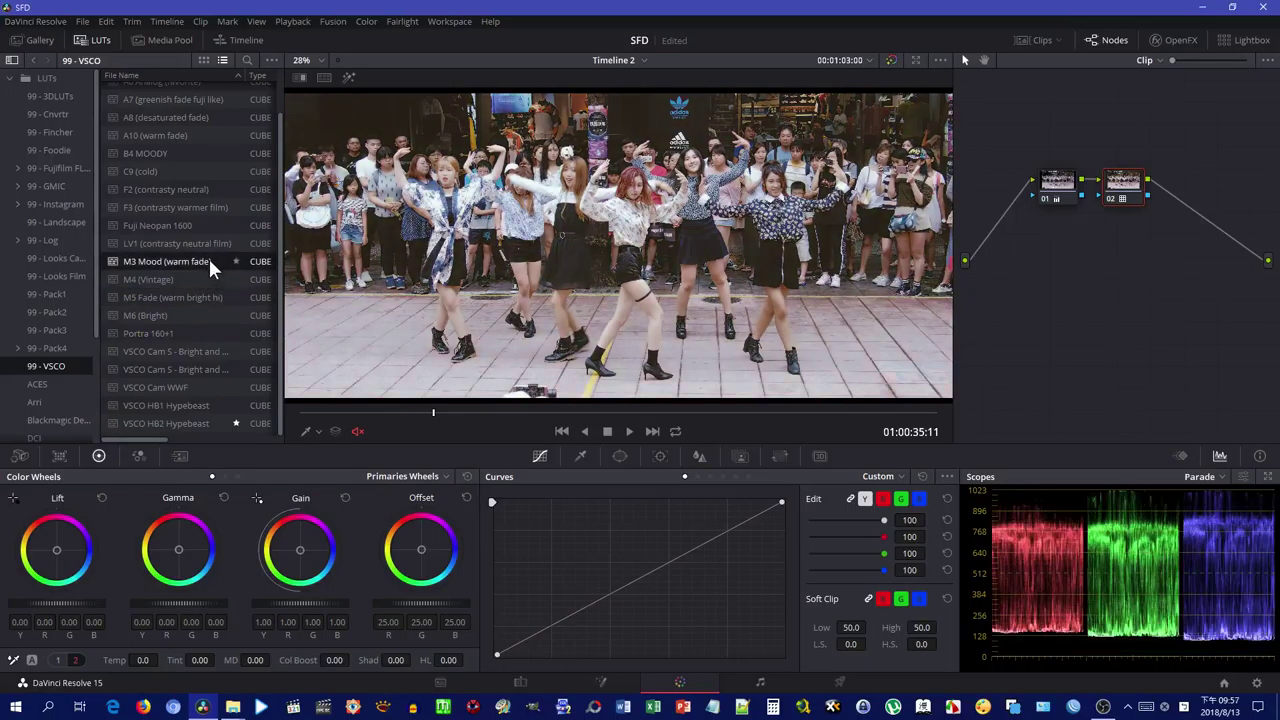
pyautogui.click(212, 242)
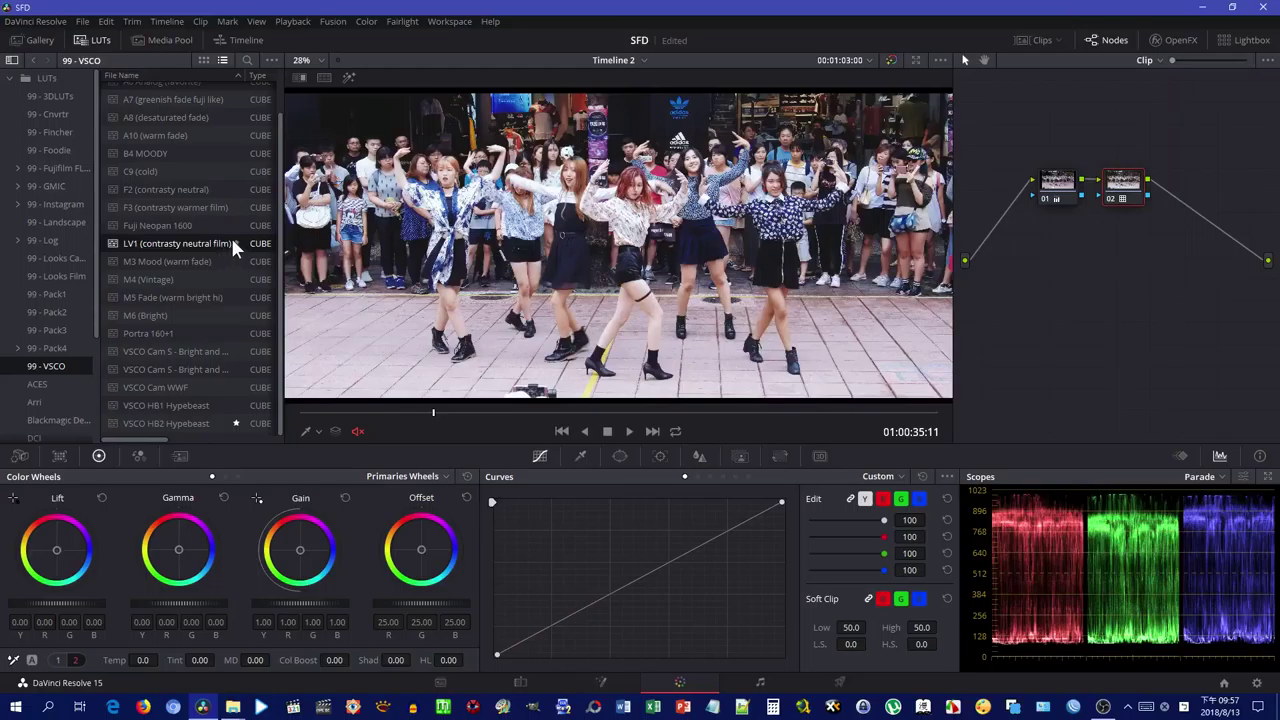
pyautogui.click(201, 226)
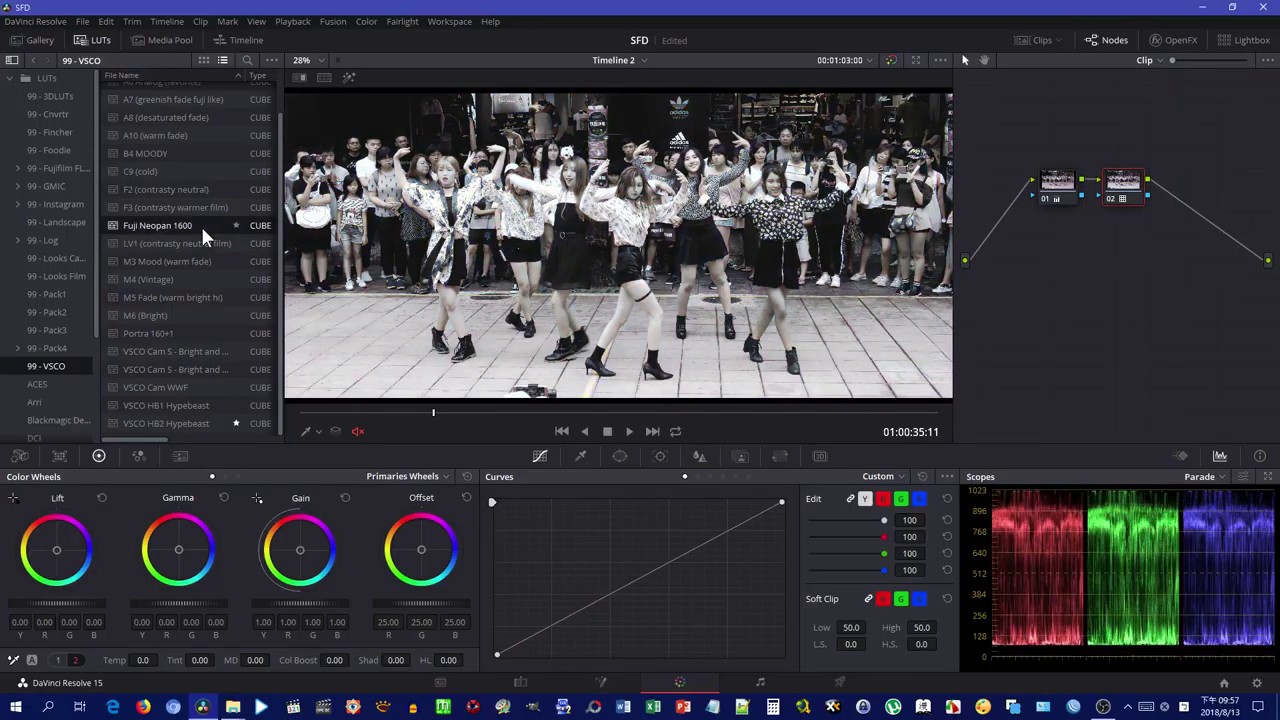
pyautogui.click(198, 207)
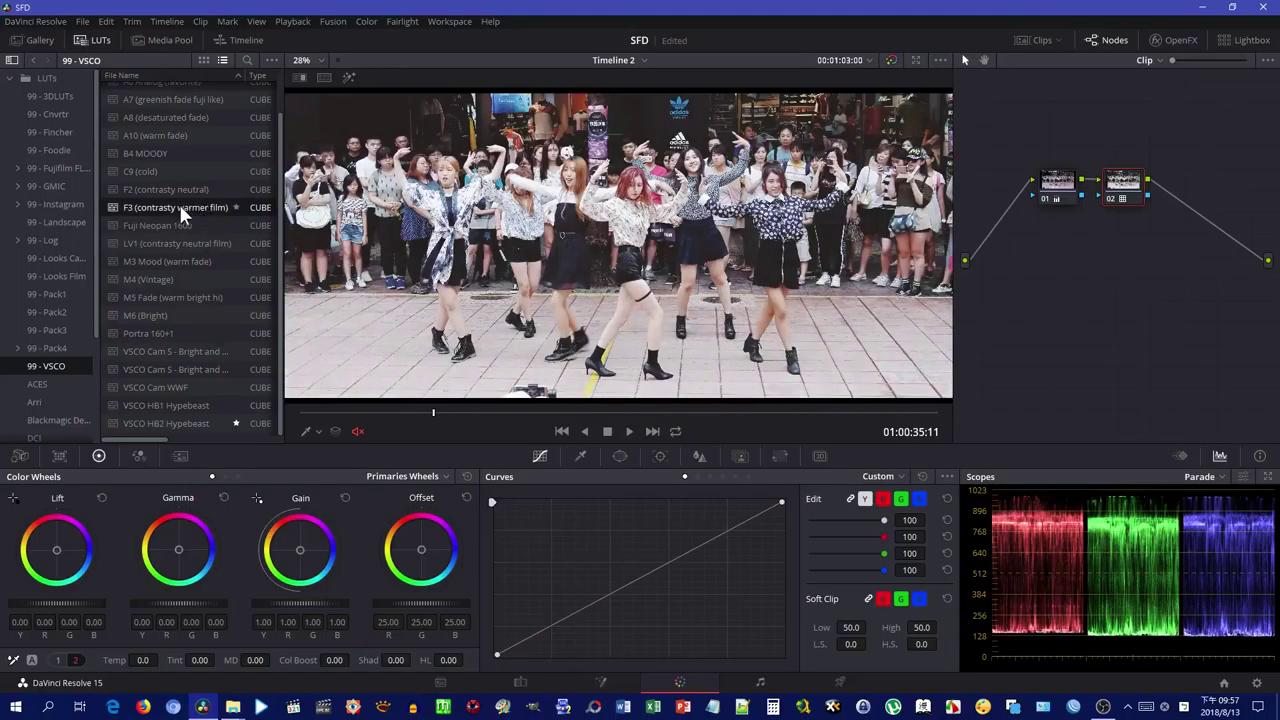
pyautogui.click(155, 189)
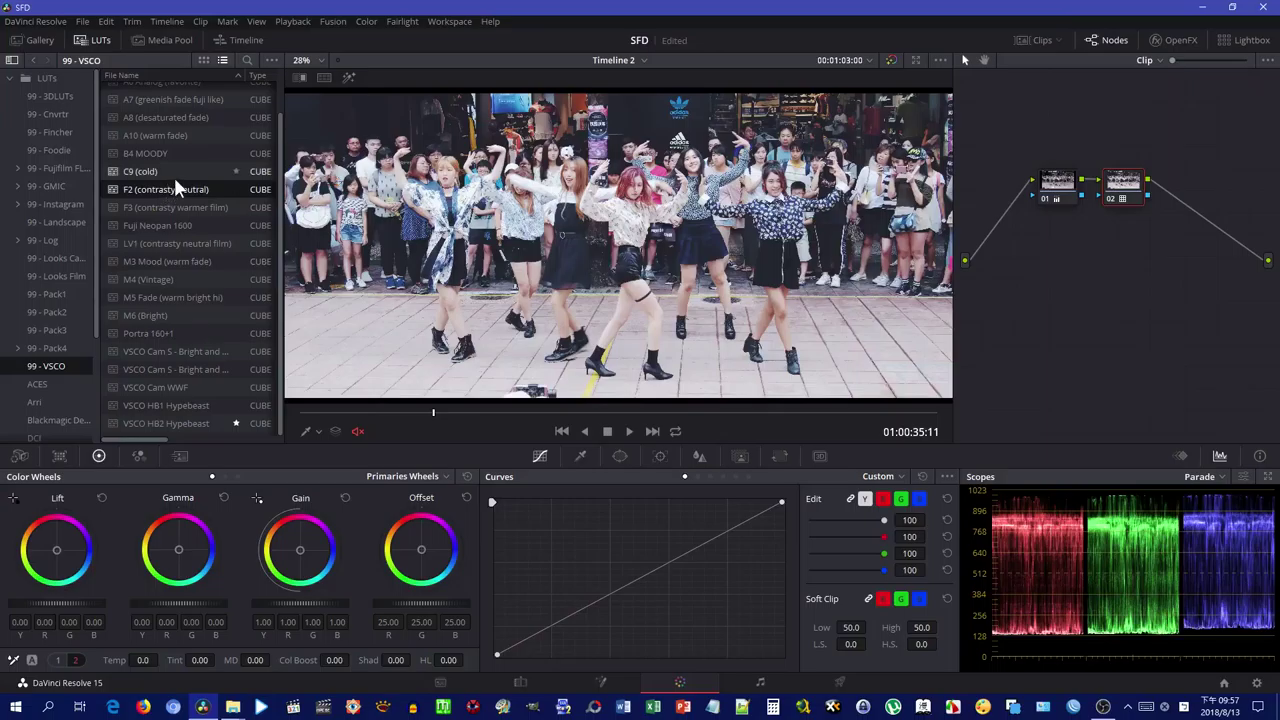
pyautogui.click(177, 170)
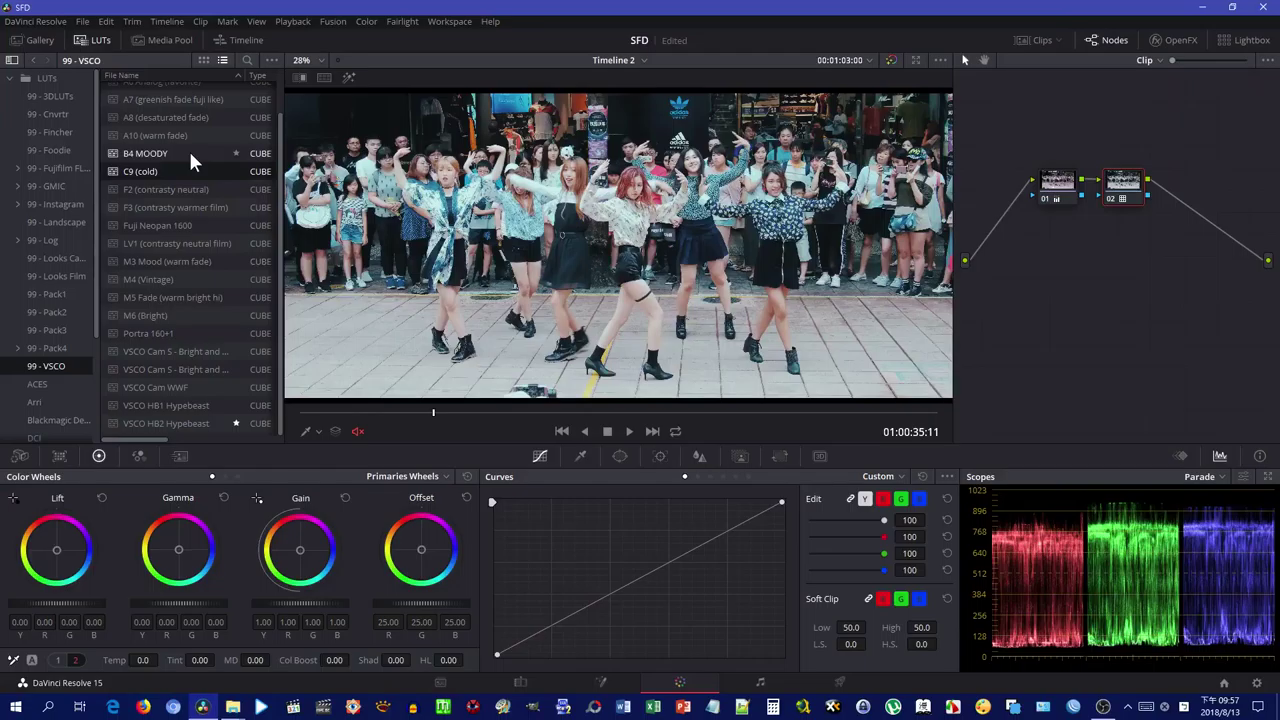
pyautogui.click(190, 386)
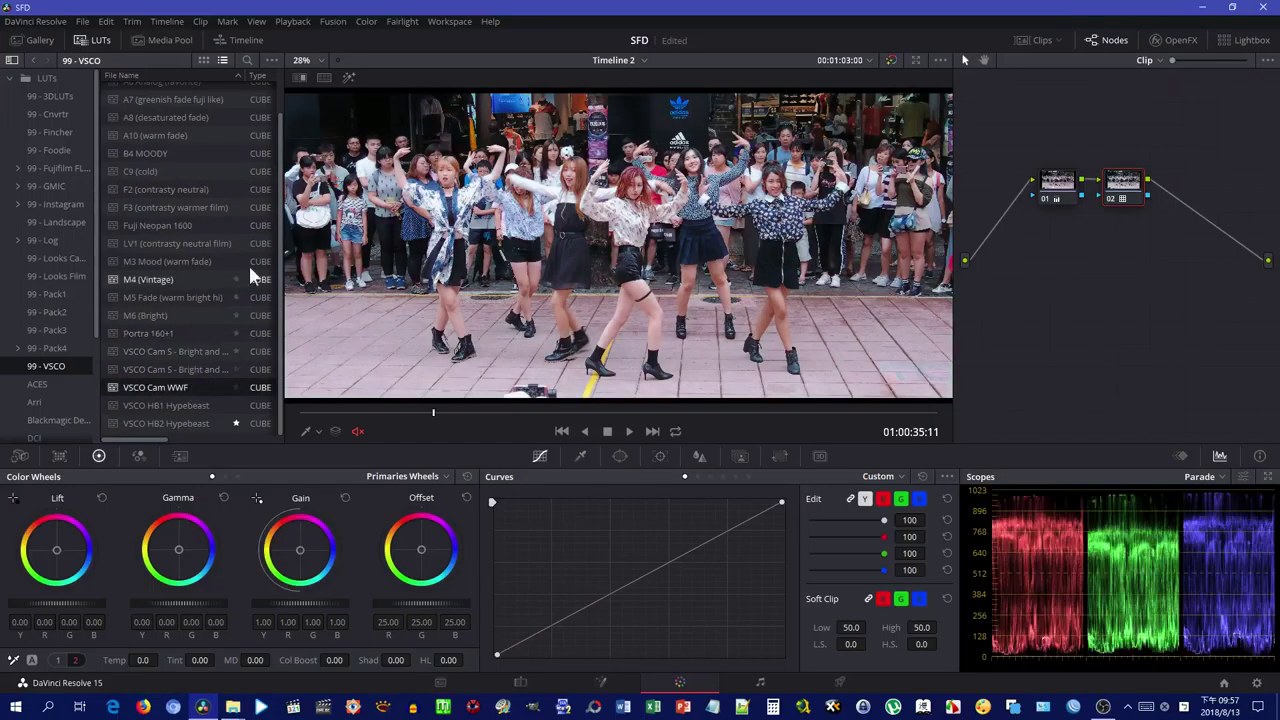
pyautogui.click(324, 78)
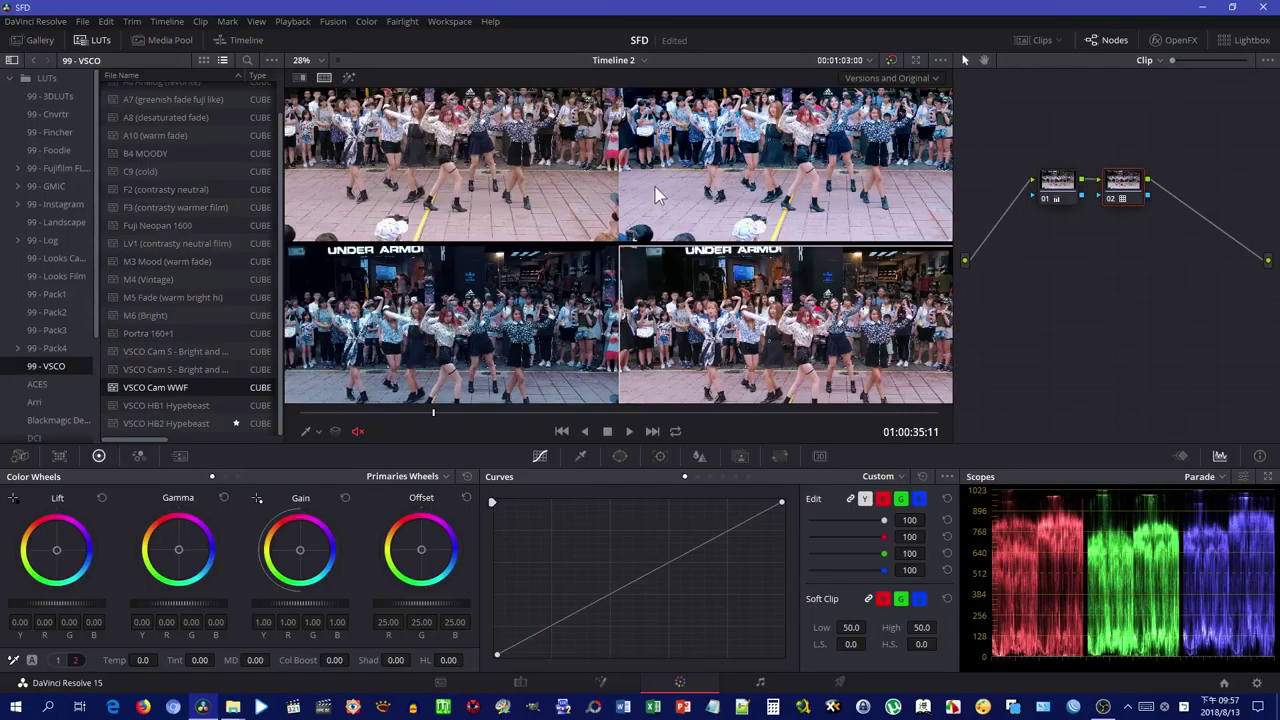
# Fill the screen with the four-way versions-and-original comparison in the Cinema Viewer (Ctrl+F).
pyautogui.hotkey('ctrl', 'f')
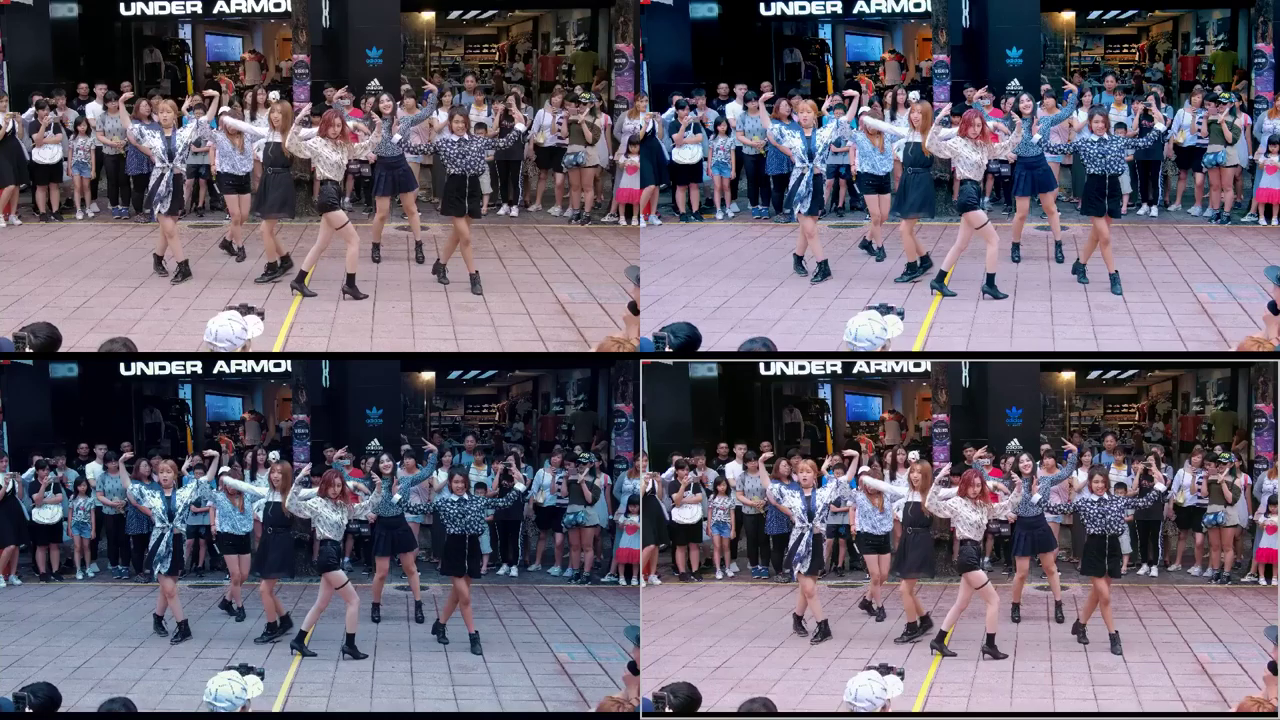
pyautogui.moveTo(786, 402)
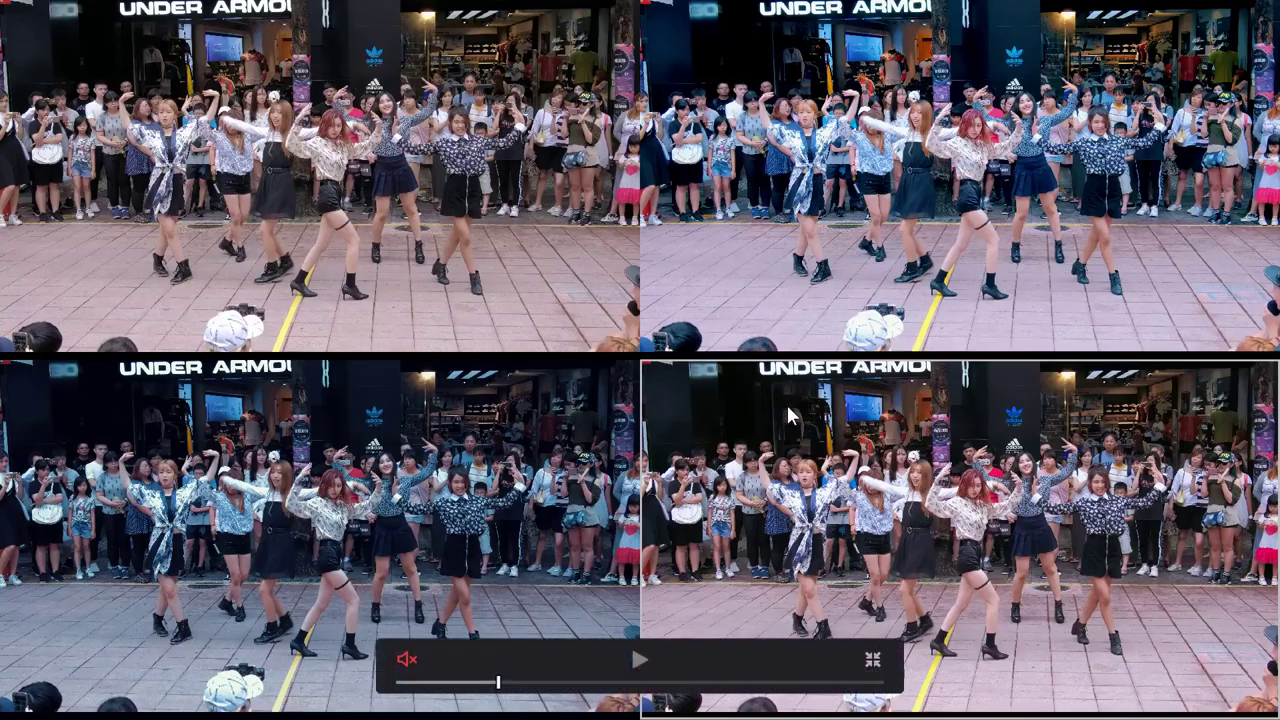
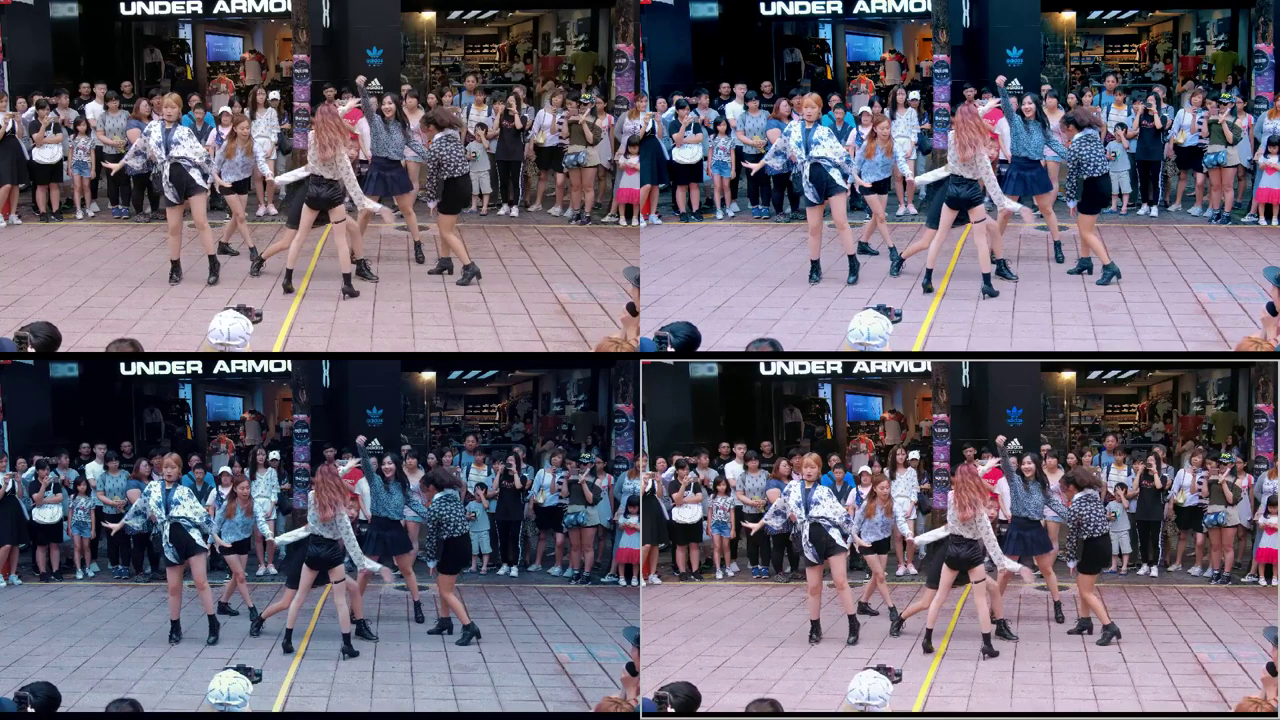
# Leave full-screen playback and add serial node 03 after node 02 with Alt+S.
pyautogui.press('Escape')
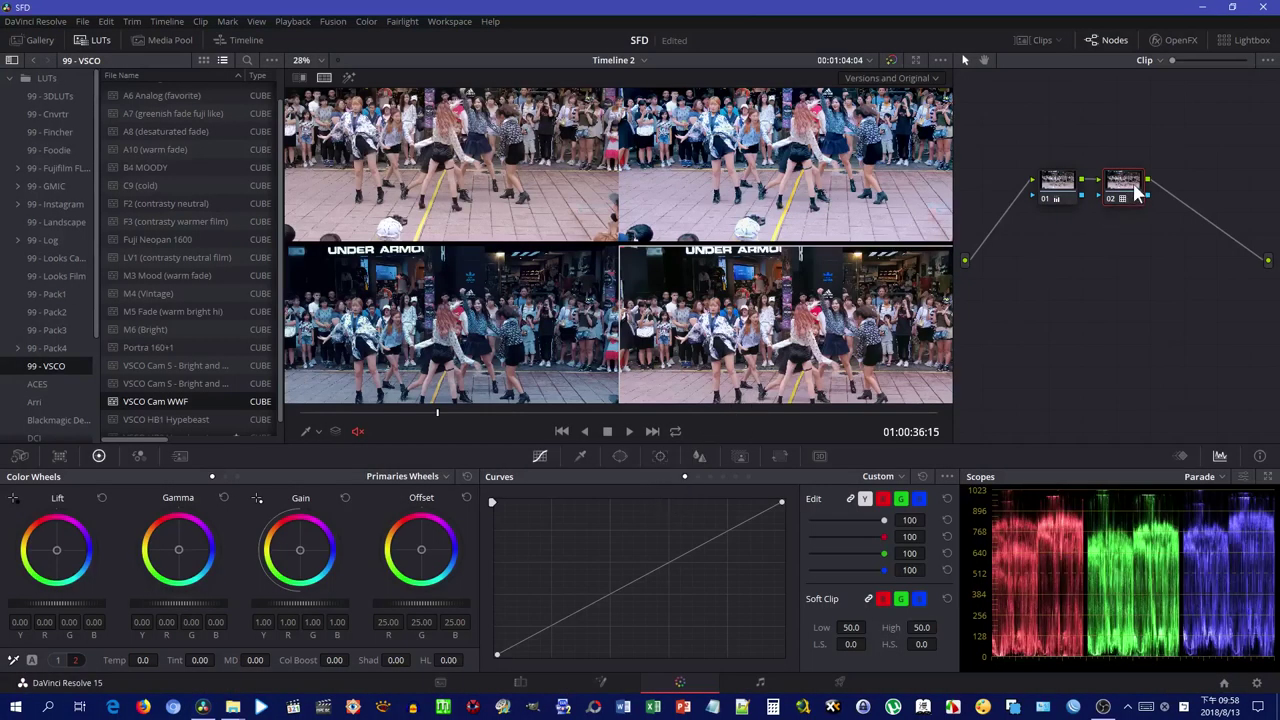
pyautogui.hotkey('alt', 's')
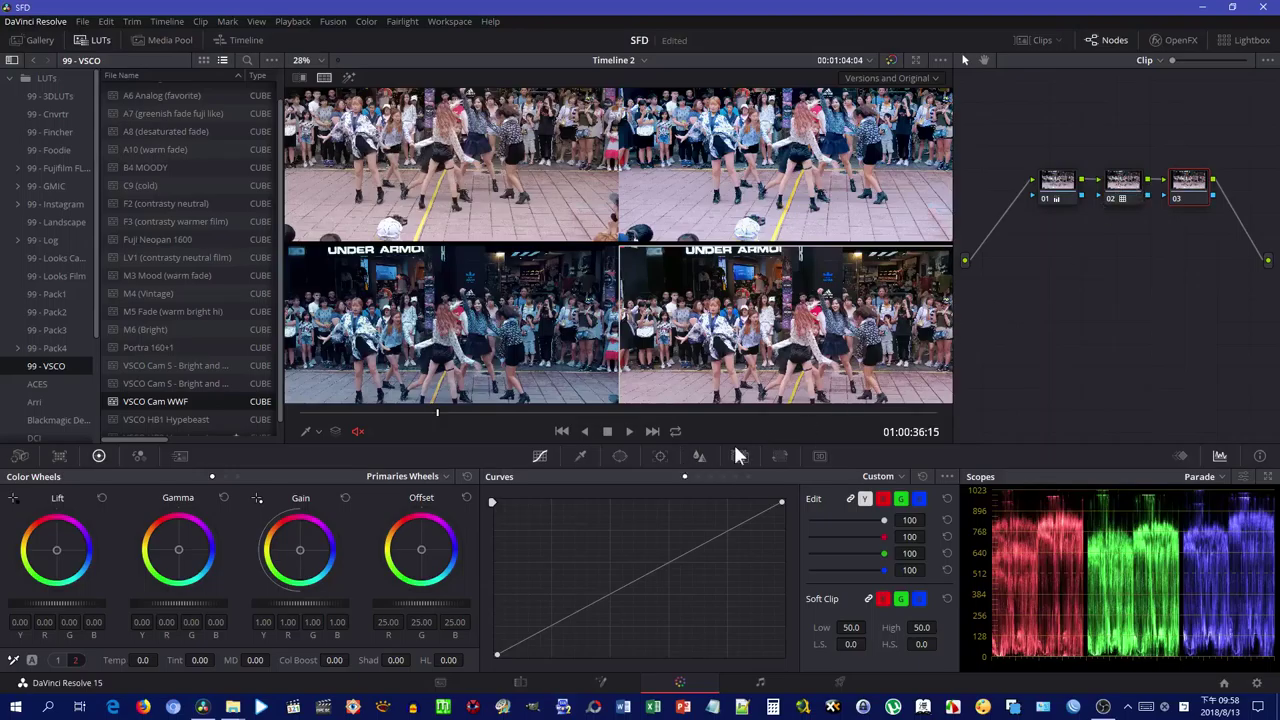
pyautogui.scroll(-1, 760, 172)
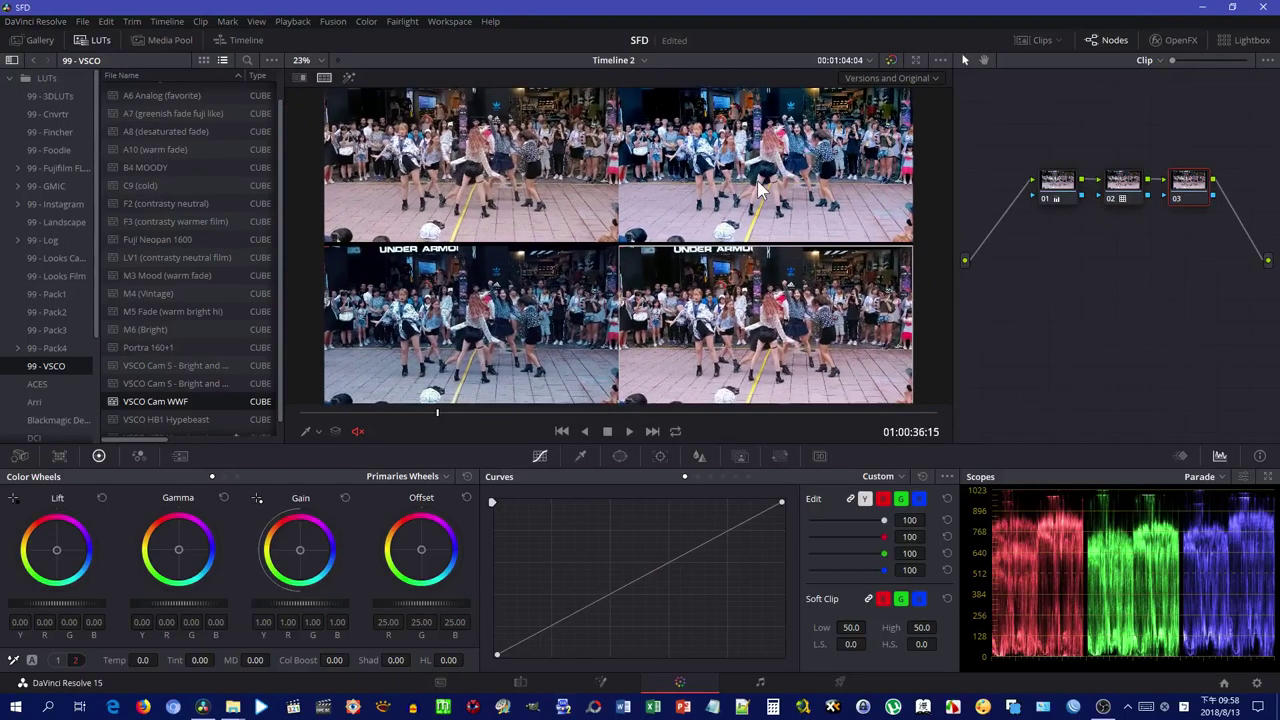
pyautogui.scroll(1, 758, 189)
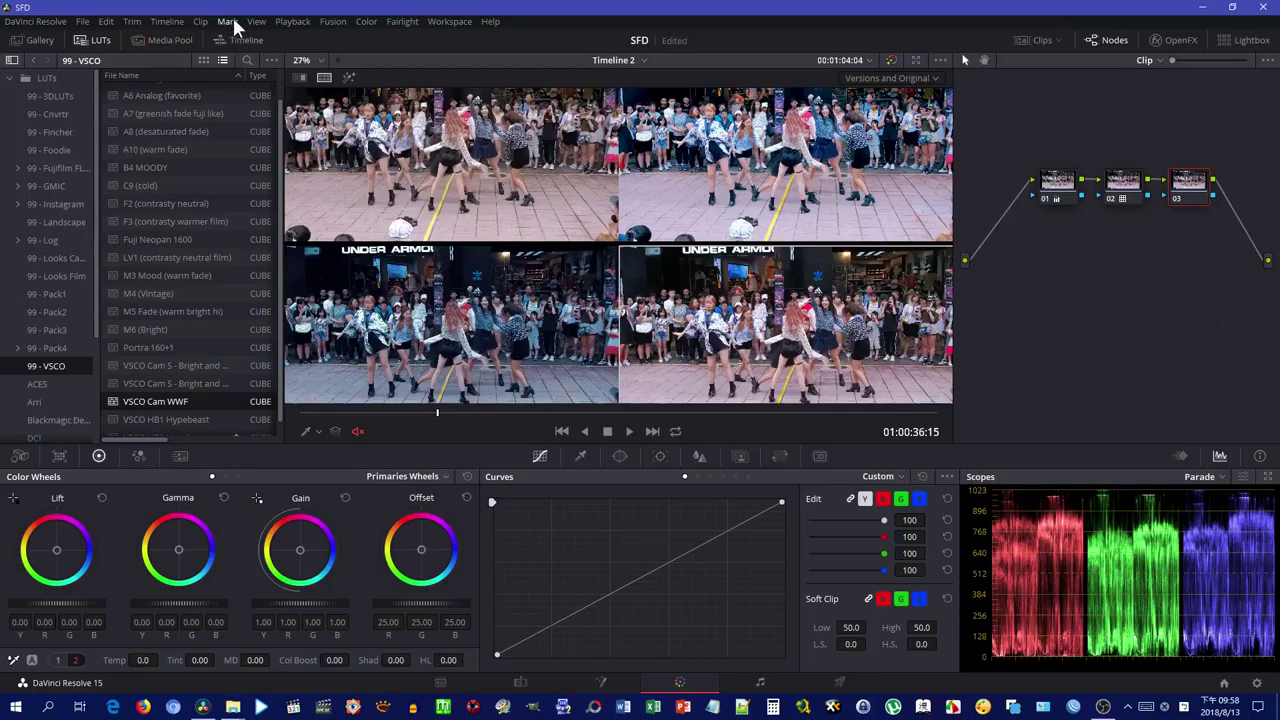
# Apply a Timeline Output Blanking aspect ratio and turn off the split-screen comparison.
pyautogui.click(166, 22)
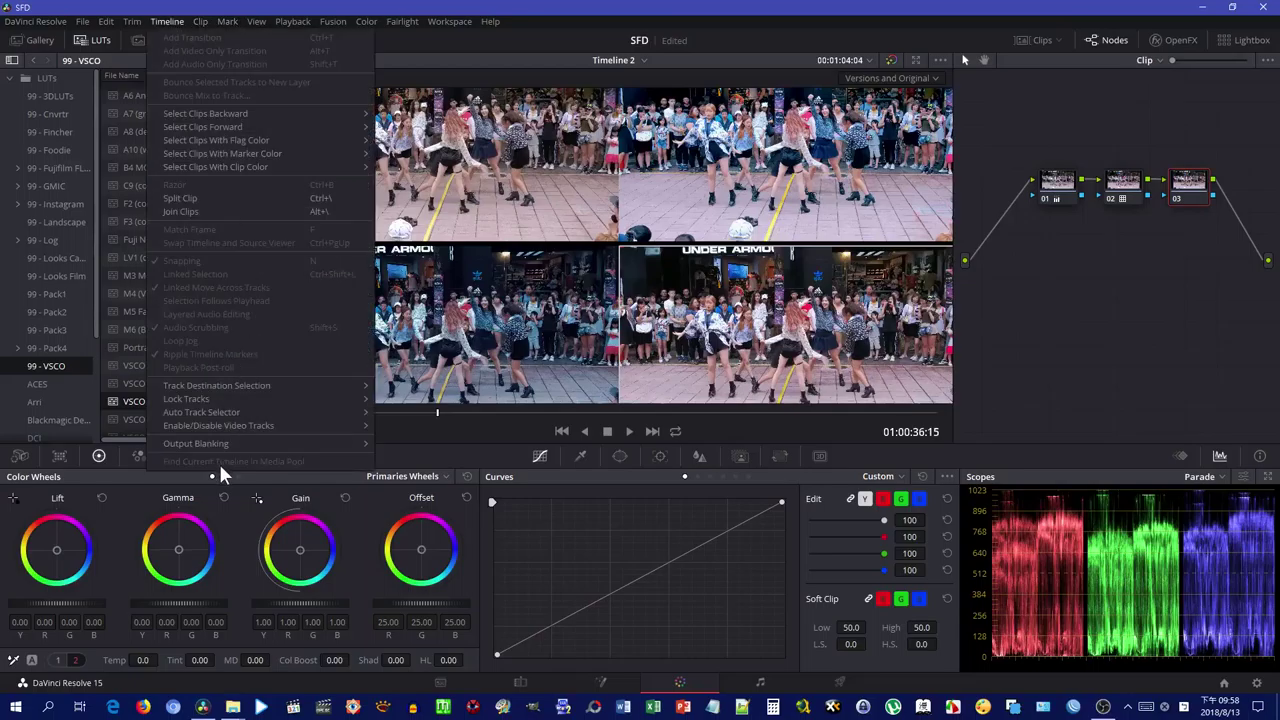
pyautogui.moveTo(238, 445)
pyautogui.click(409, 490)
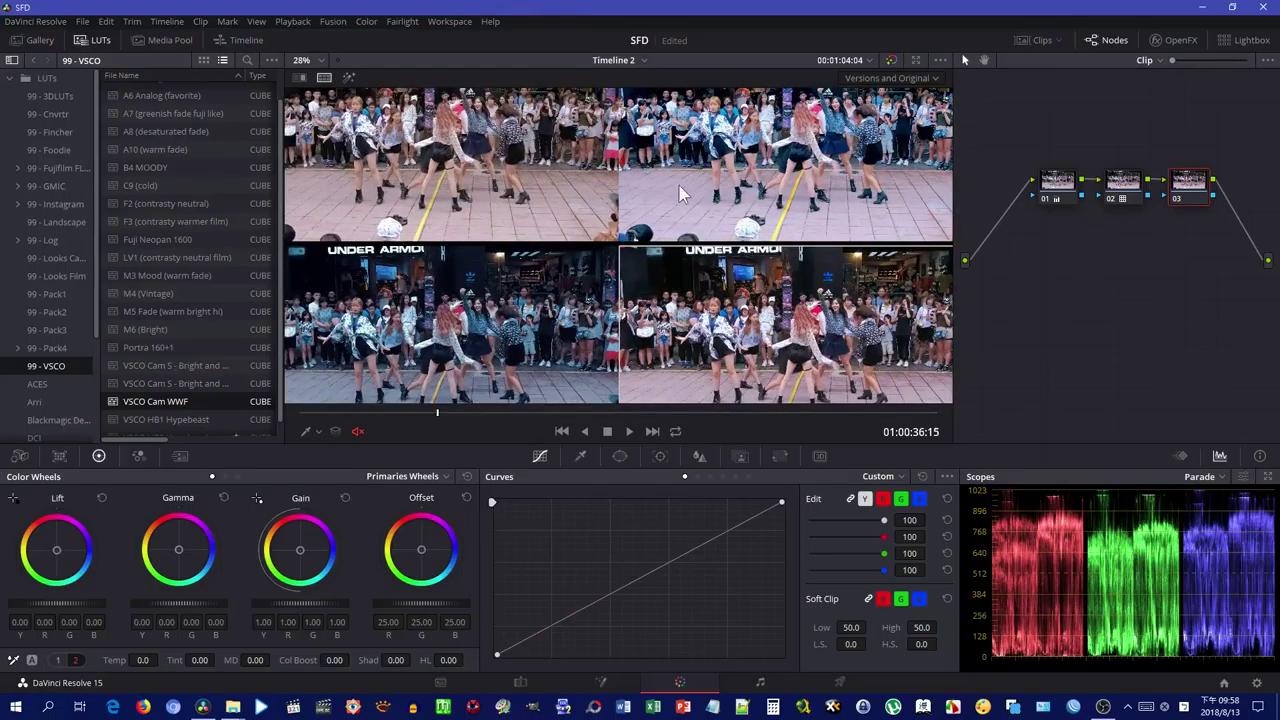
pyautogui.click(324, 77)
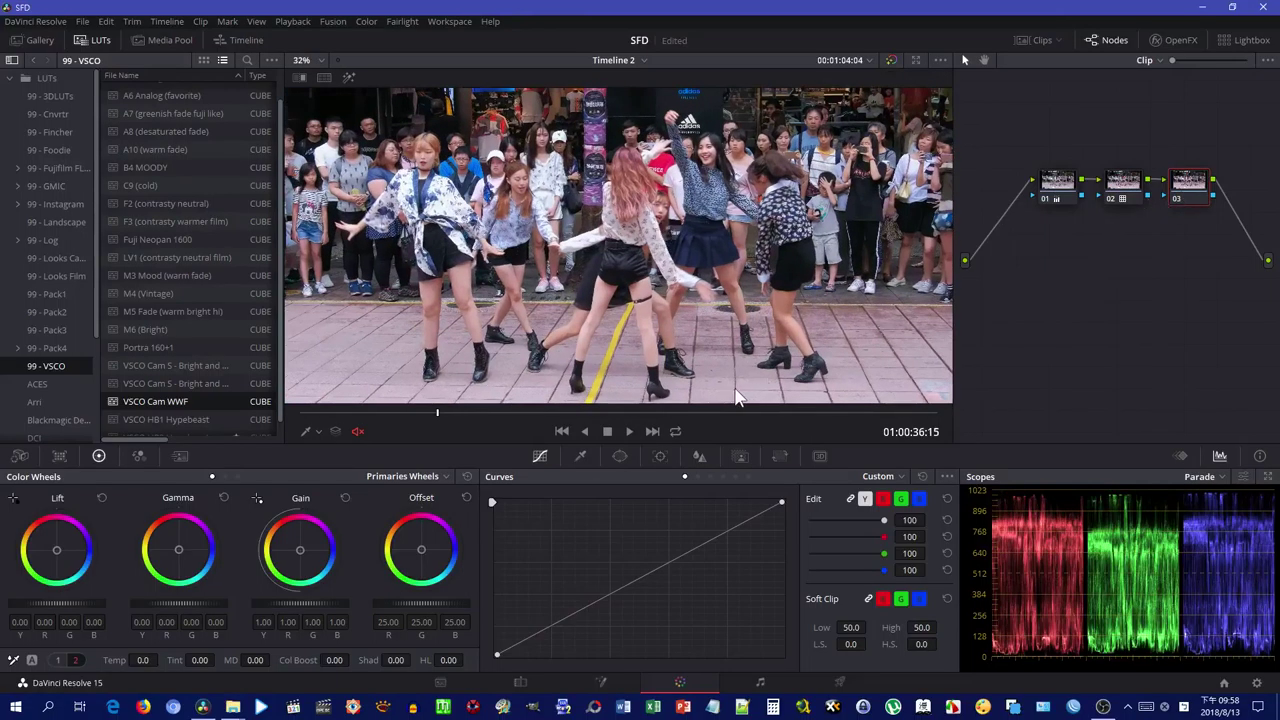
# Check the Hue vs Hue and Hue vs Sat curves and the Qualifier, then show Sat vs Sat.
pyautogui.click(697, 478)
pyautogui.click(711, 477)
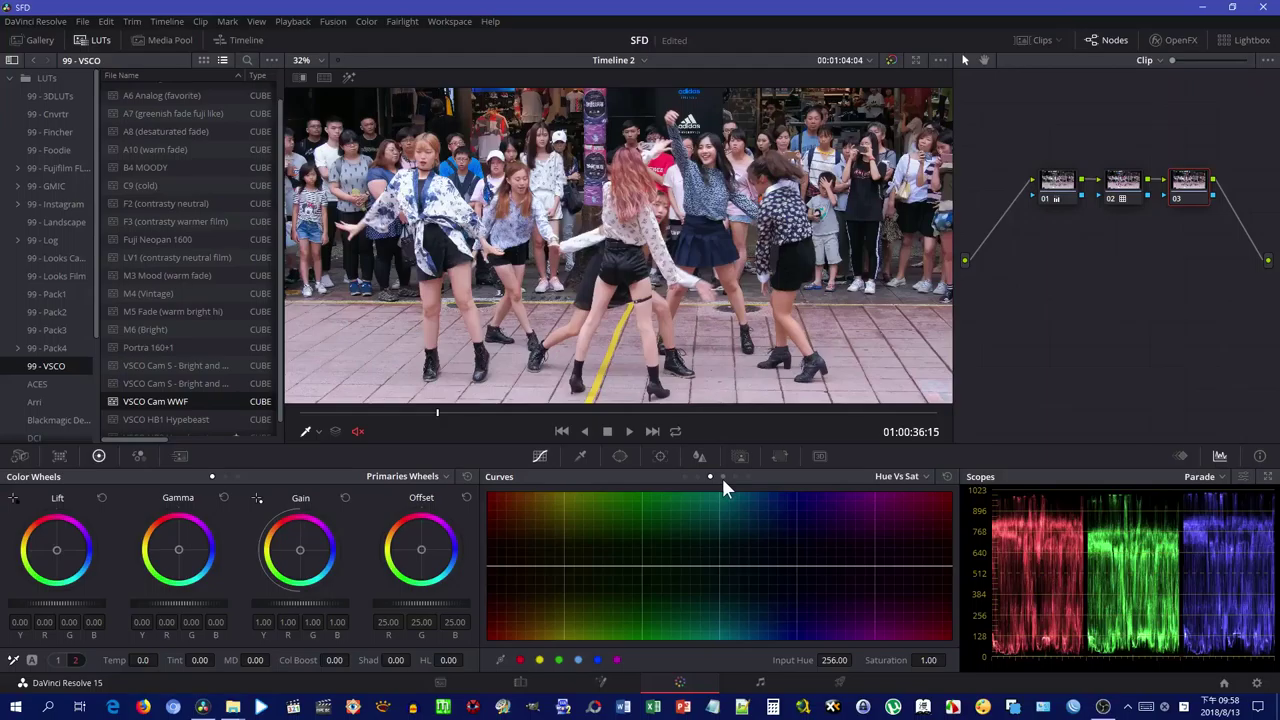
pyautogui.scroll(-1, 664, 342)
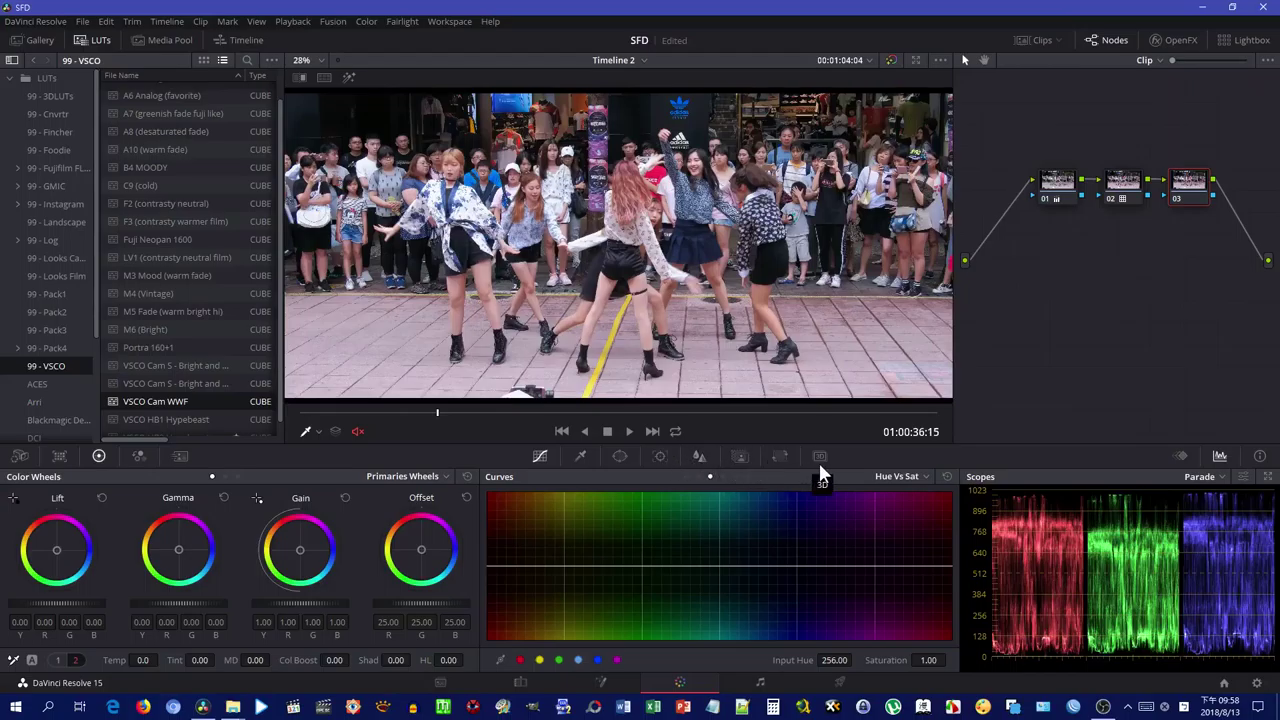
pyautogui.click(581, 456)
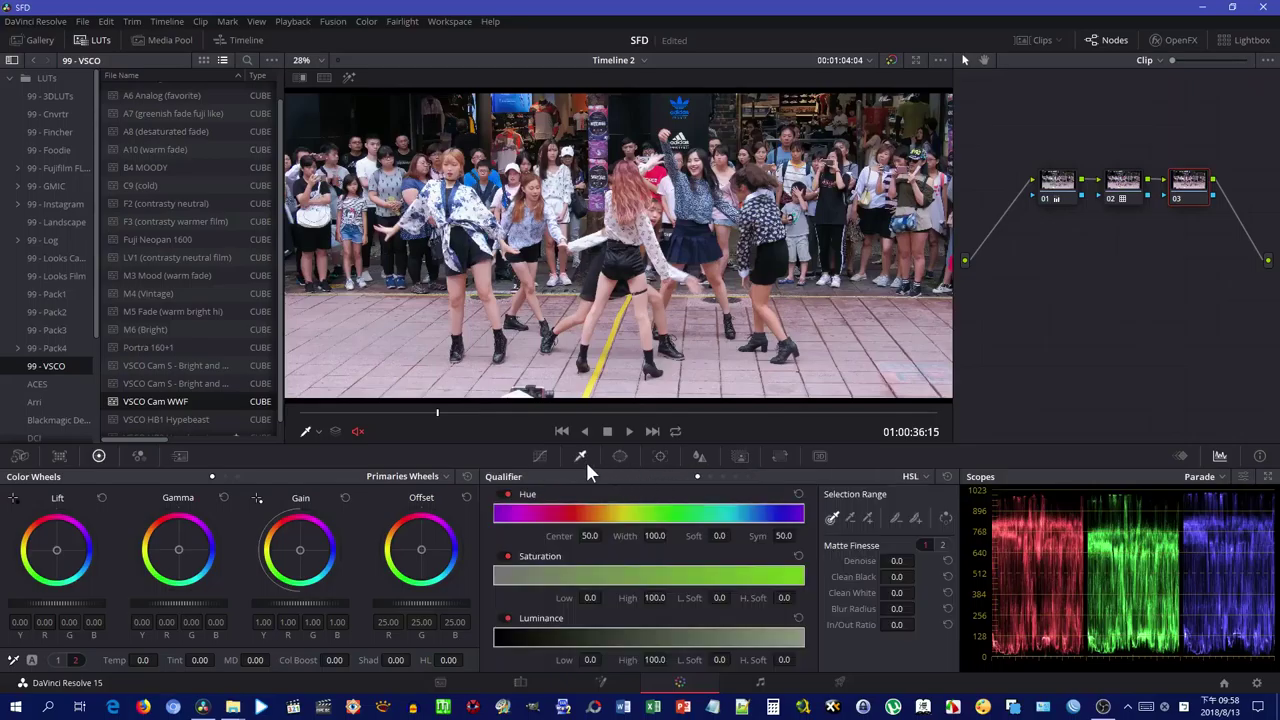
pyautogui.click(546, 454)
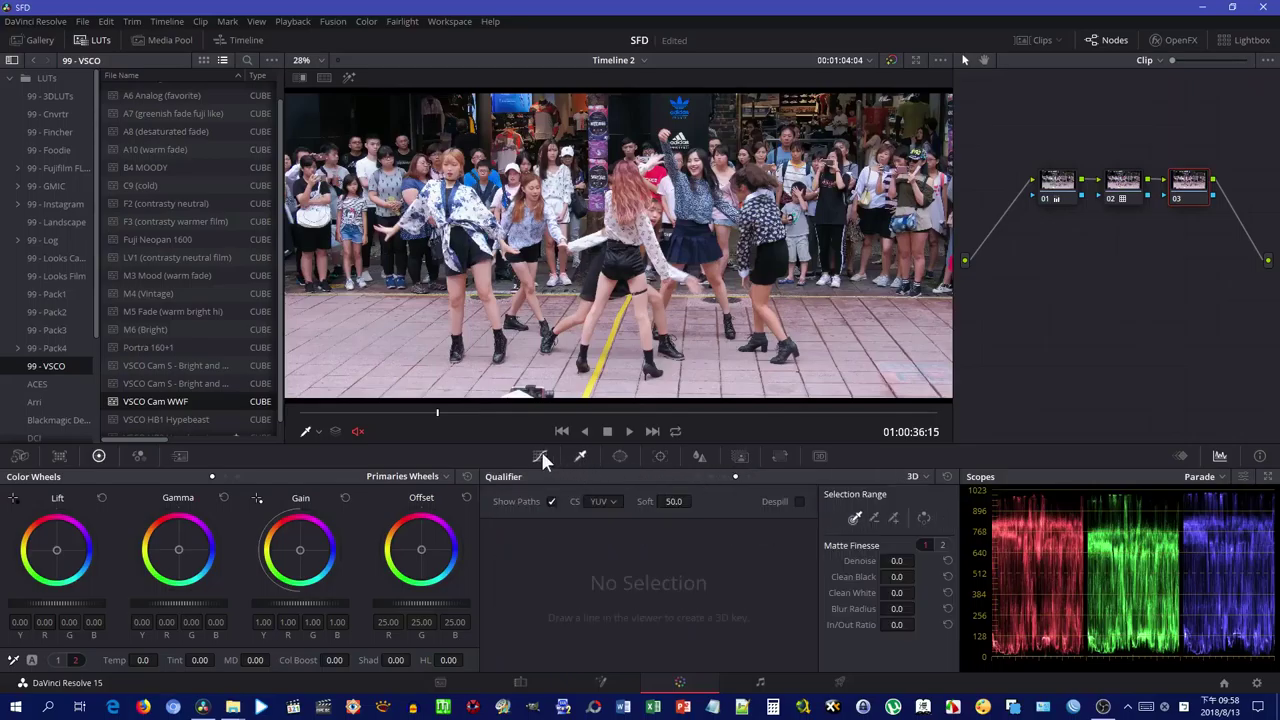
pyautogui.click(747, 477)
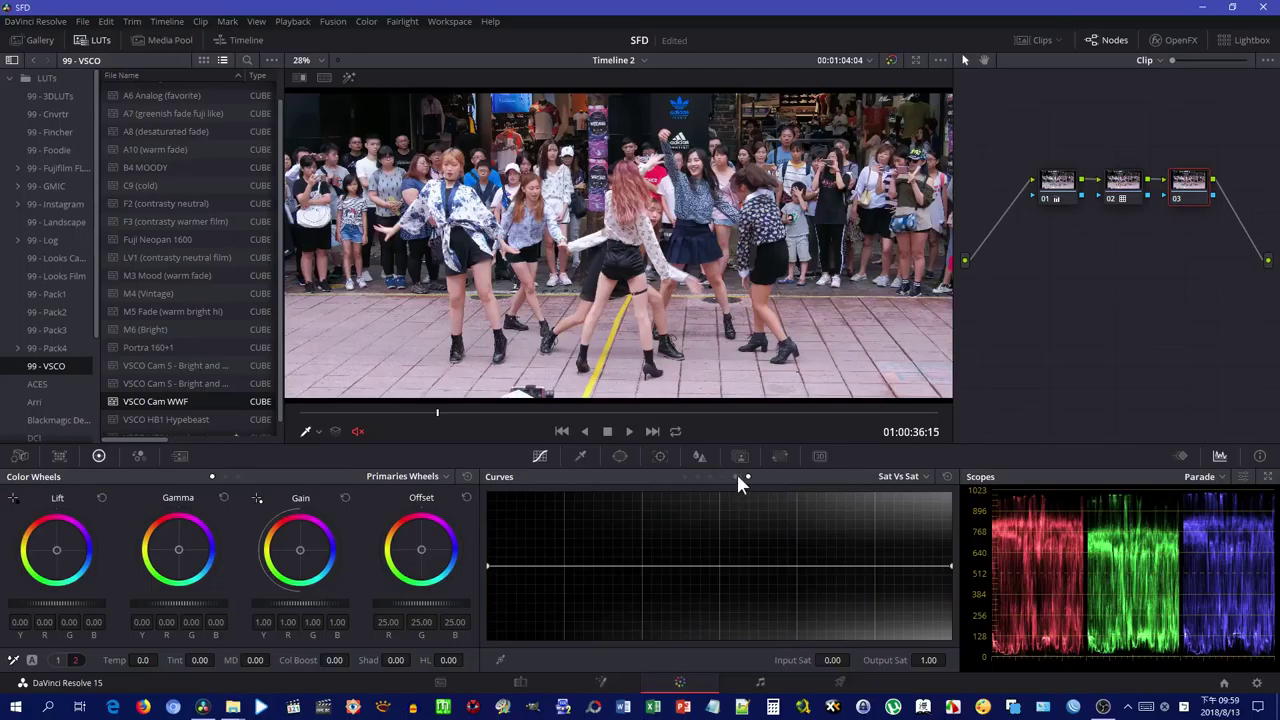
# In Lum vs Sat, add a midpoint and lower shadow and highlight saturation to 0.95.
pyautogui.click(736, 477)
pyautogui.moveTo(720, 567); pyautogui.dragTo(720, 563)
pyautogui.moveTo(488, 567); pyautogui.dragTo(495, 570)
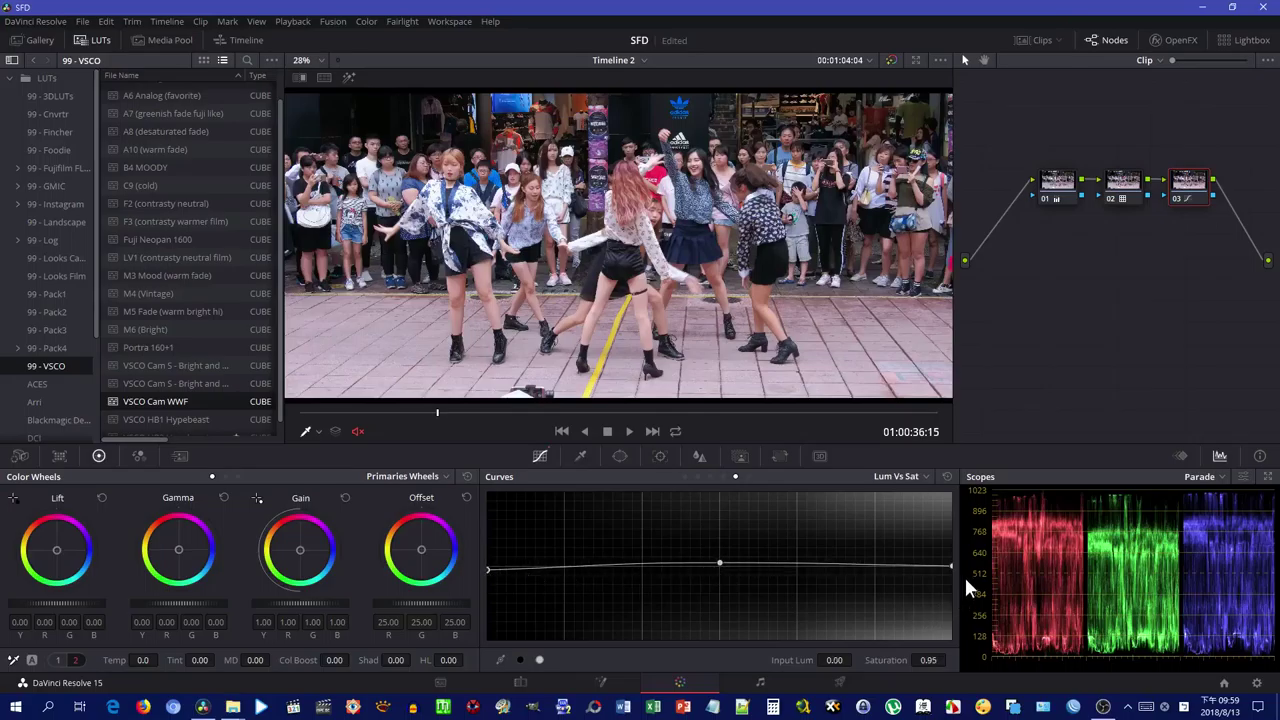
pyautogui.moveTo(948, 563); pyautogui.dragTo(905, 569)
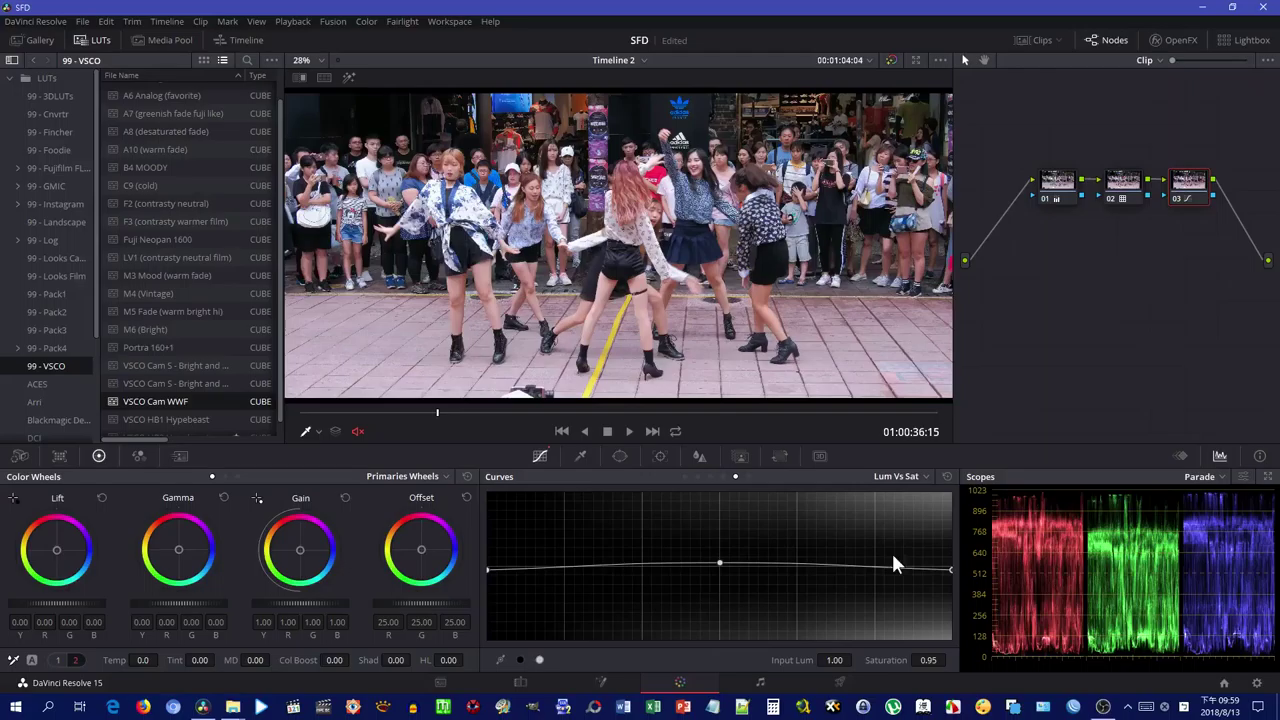
# In Hue vs Sat, add points near hues 146, 15 and 295, deleting the extra one at 277.
pyautogui.click(721, 476)
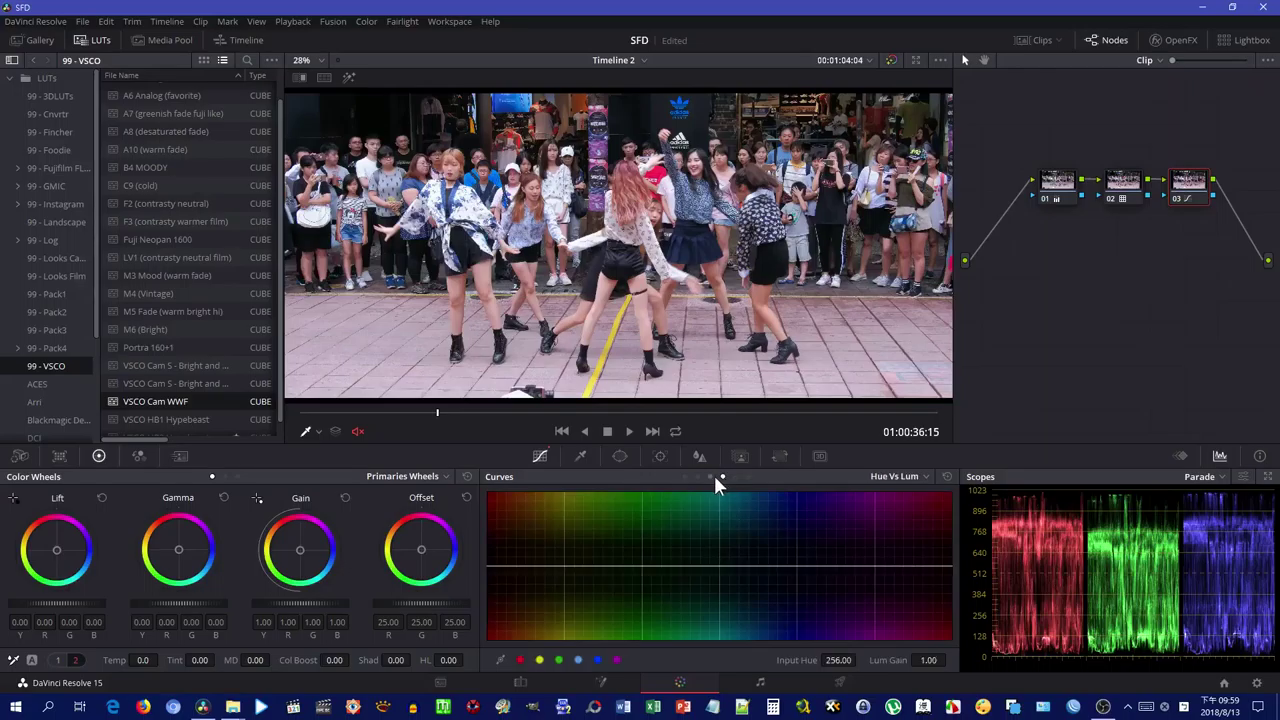
pyautogui.click(711, 477)
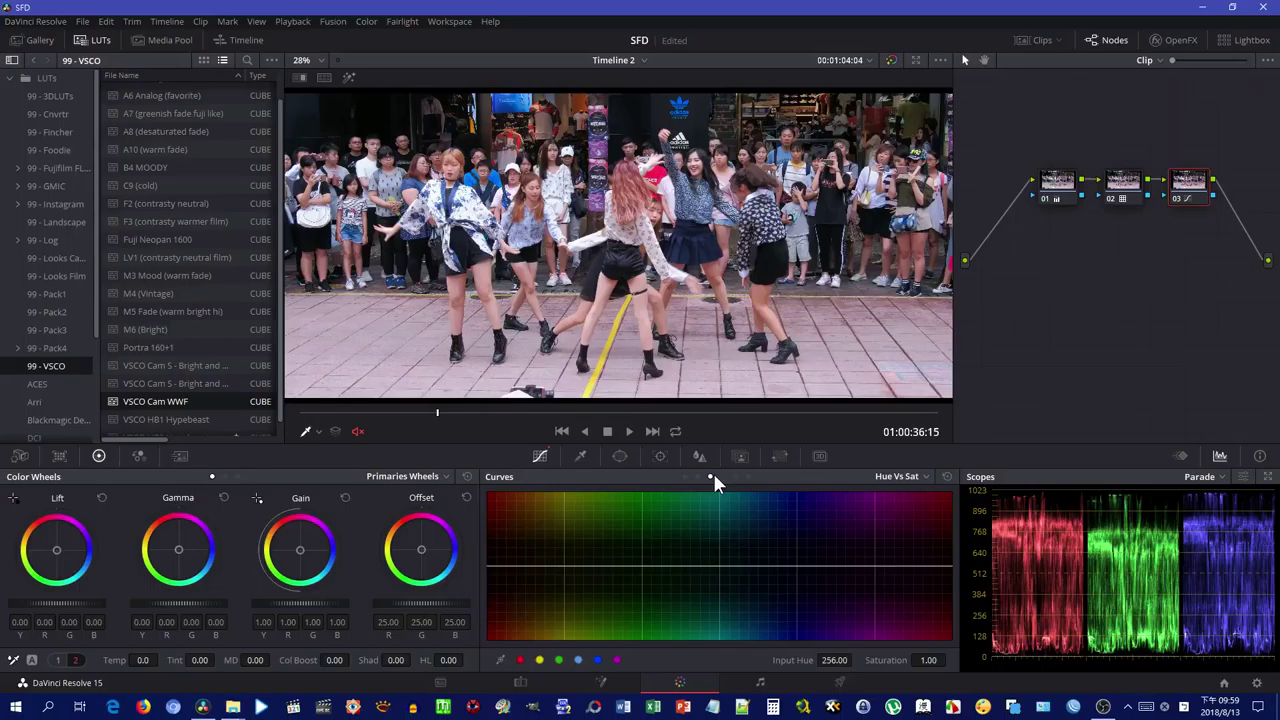
pyautogui.moveTo(795, 567); pyautogui.dragTo(793, 557)
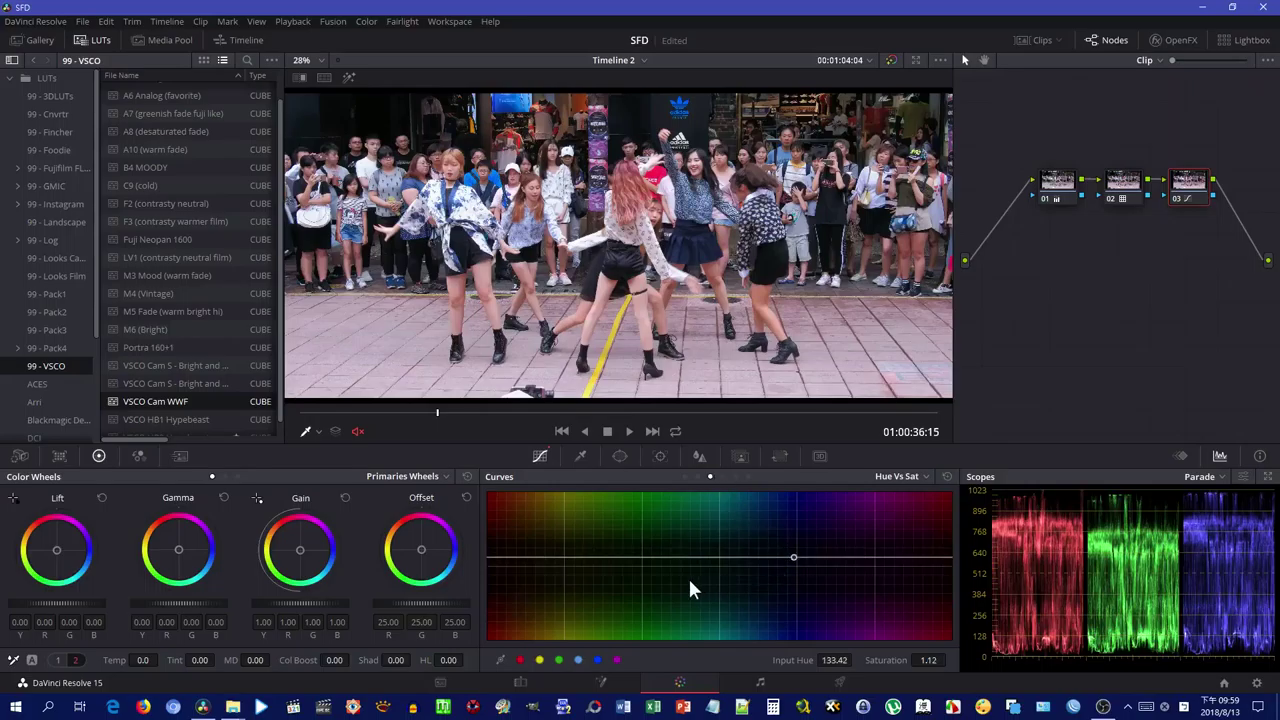
pyautogui.click(641, 569)
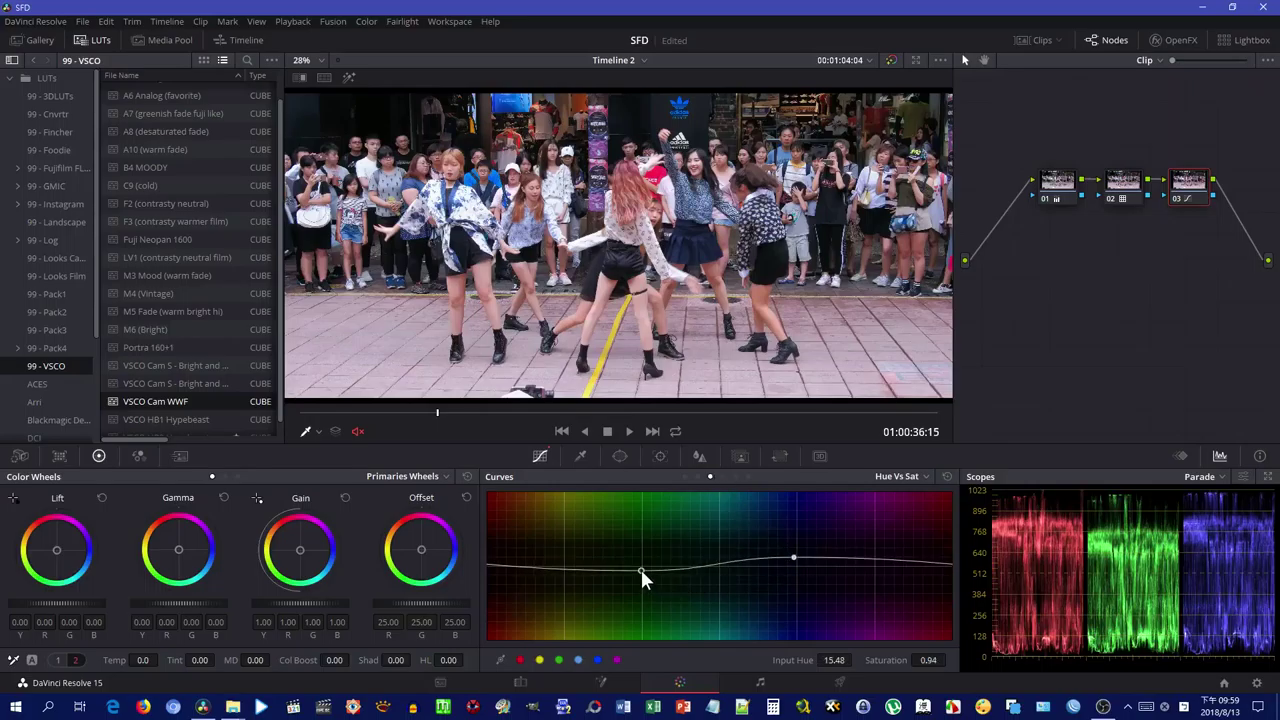
pyautogui.click(514, 569)
pyautogui.click(538, 567)
pyautogui.rightClick(514, 569)
# Raise hues near 146 to 1.38 saturation and cut hues near 17 to 0.40.
pyautogui.moveTo(640, 570)
pyautogui.mouseDown()
pyautogui.moveTo(639, 633)
pyautogui.moveTo(632, 586)
pyautogui.moveTo(650, 507)
pyautogui.moveTo(653, 629)
pyautogui.moveTo(658, 576)
pyautogui.mouseUp()
pyautogui.moveTo(536, 567)
pyautogui.mouseDown()
pyautogui.moveTo(534, 595)
pyautogui.moveTo(533, 564)
pyautogui.mouseUp()
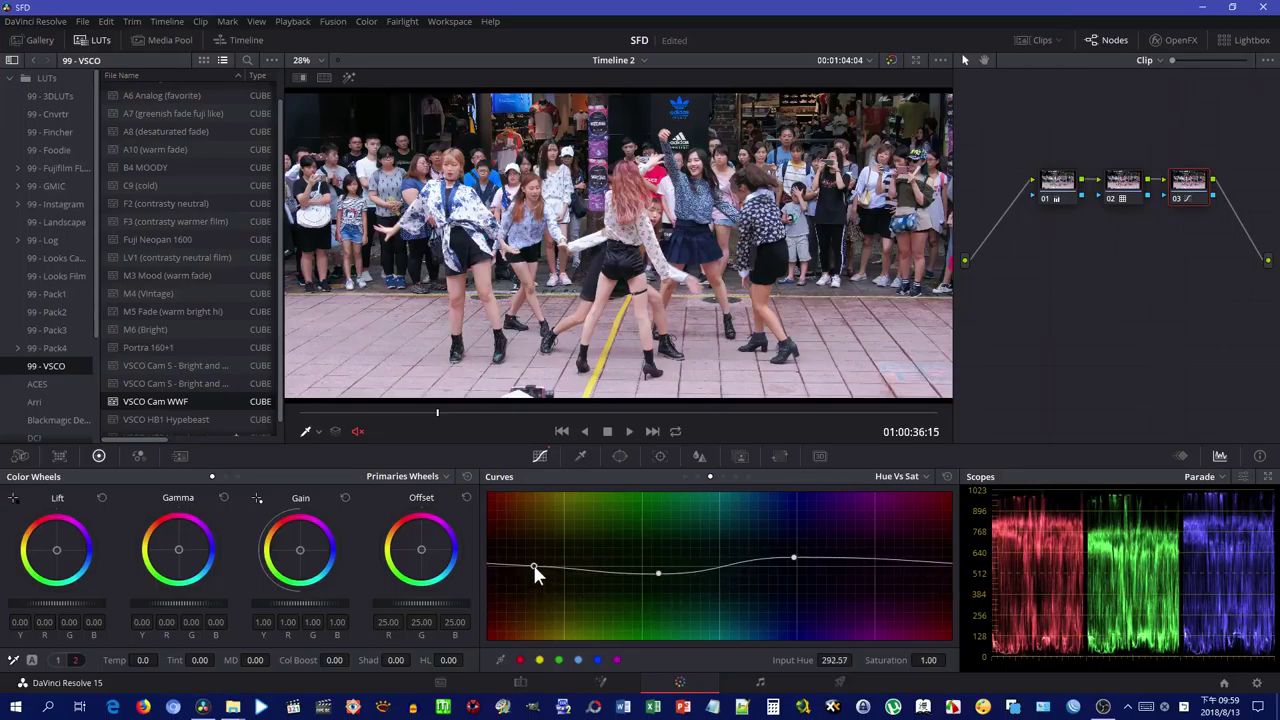
pyautogui.moveTo(794, 558)
pyautogui.mouseDown()
pyautogui.moveTo(810, 518)
pyautogui.moveTo(806, 554)
pyautogui.mouseUp()
pyautogui.moveTo(658, 577)
pyautogui.mouseDown()
pyautogui.moveTo(643, 609)
pyautogui.moveTo(647, 574)
pyautogui.mouseUp()
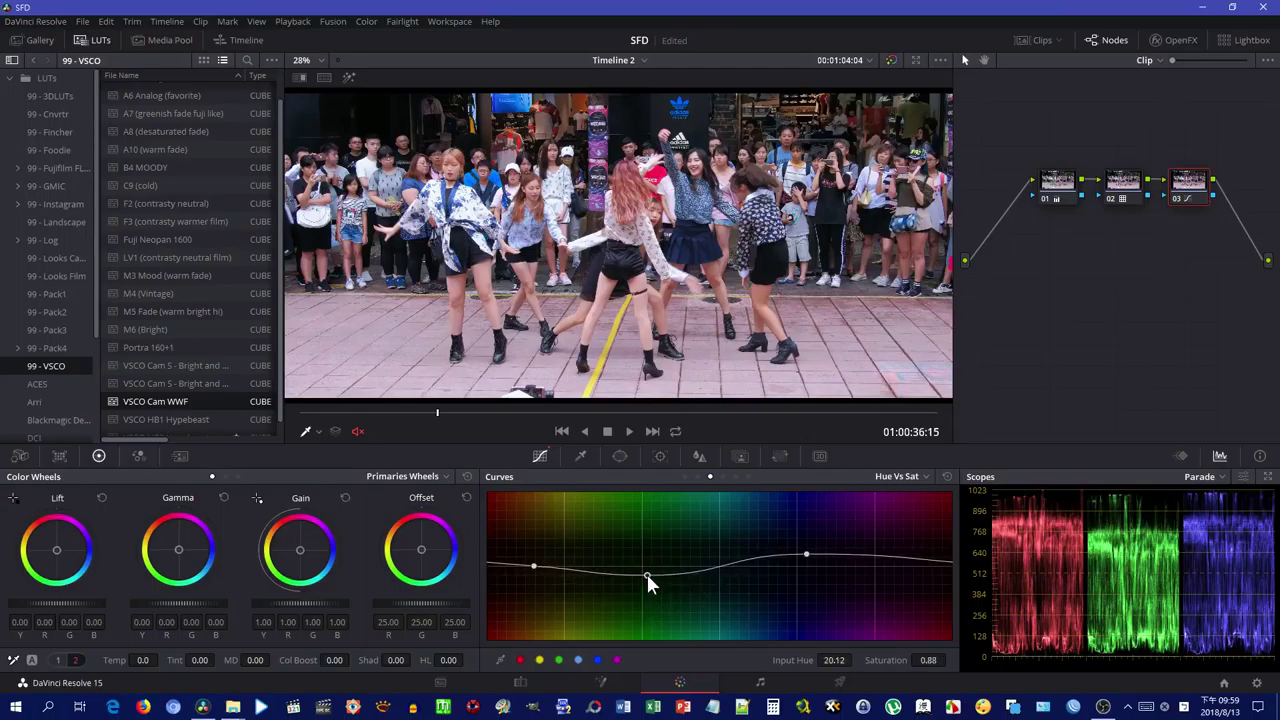
pyautogui.click(697, 476)
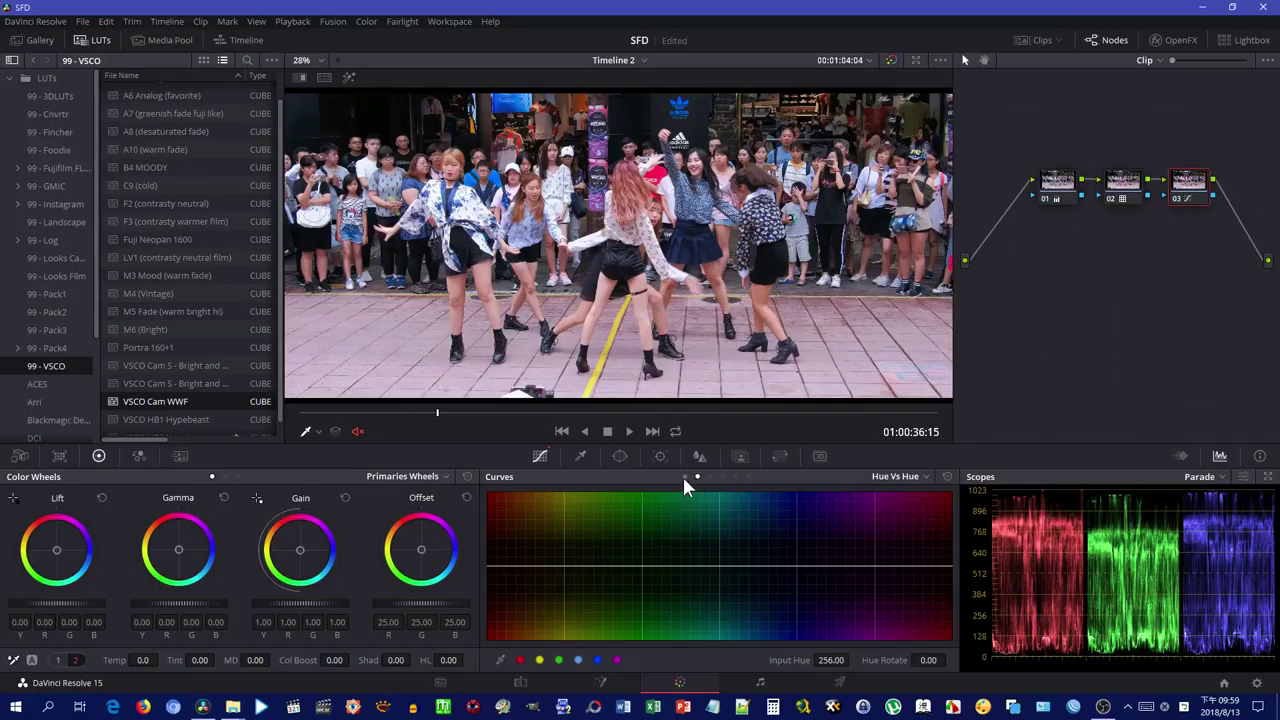
pyautogui.click(684, 476)
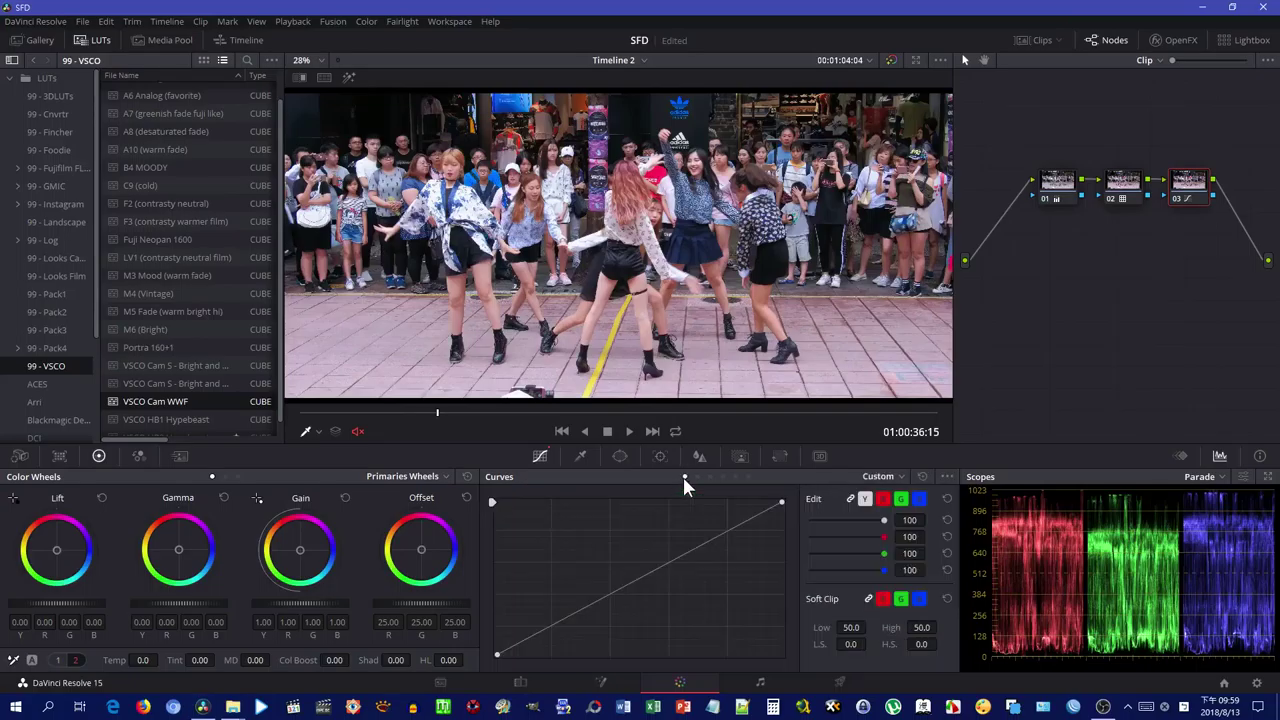
# Unlink the RGB curves, sample the dancers onto the channel curves, then delete those points.
pyautogui.click(853, 499)
pyautogui.scroll(3, 460, 185)
pyautogui.scroll(3, 460, 185)
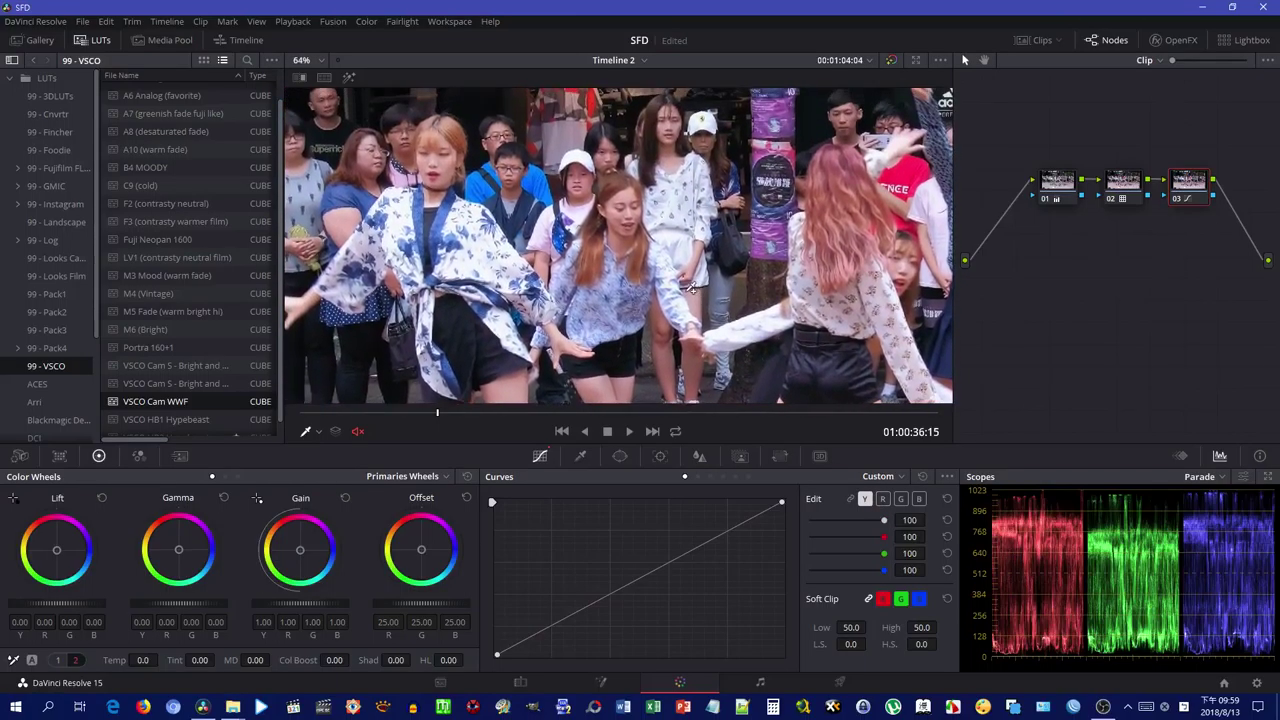
pyautogui.moveTo(614, 224); pyautogui.dragTo(590, 157)
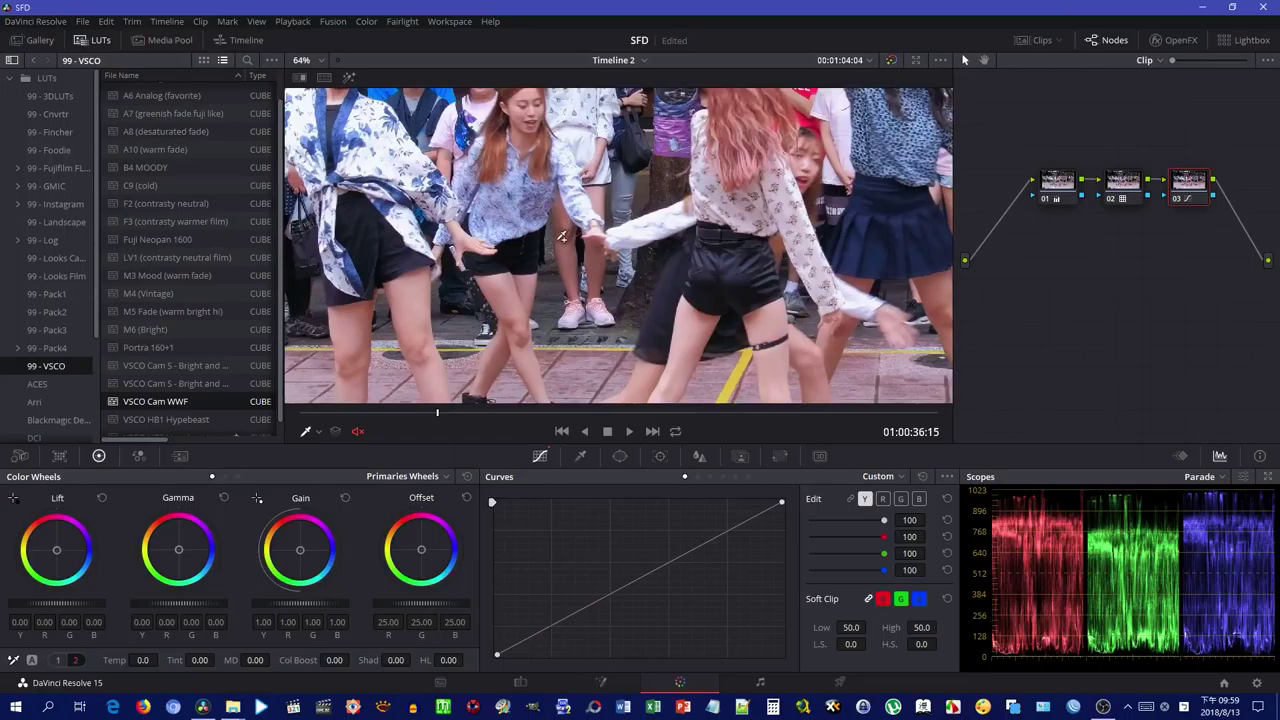
pyautogui.click(430, 285)
pyautogui.click(665, 560)
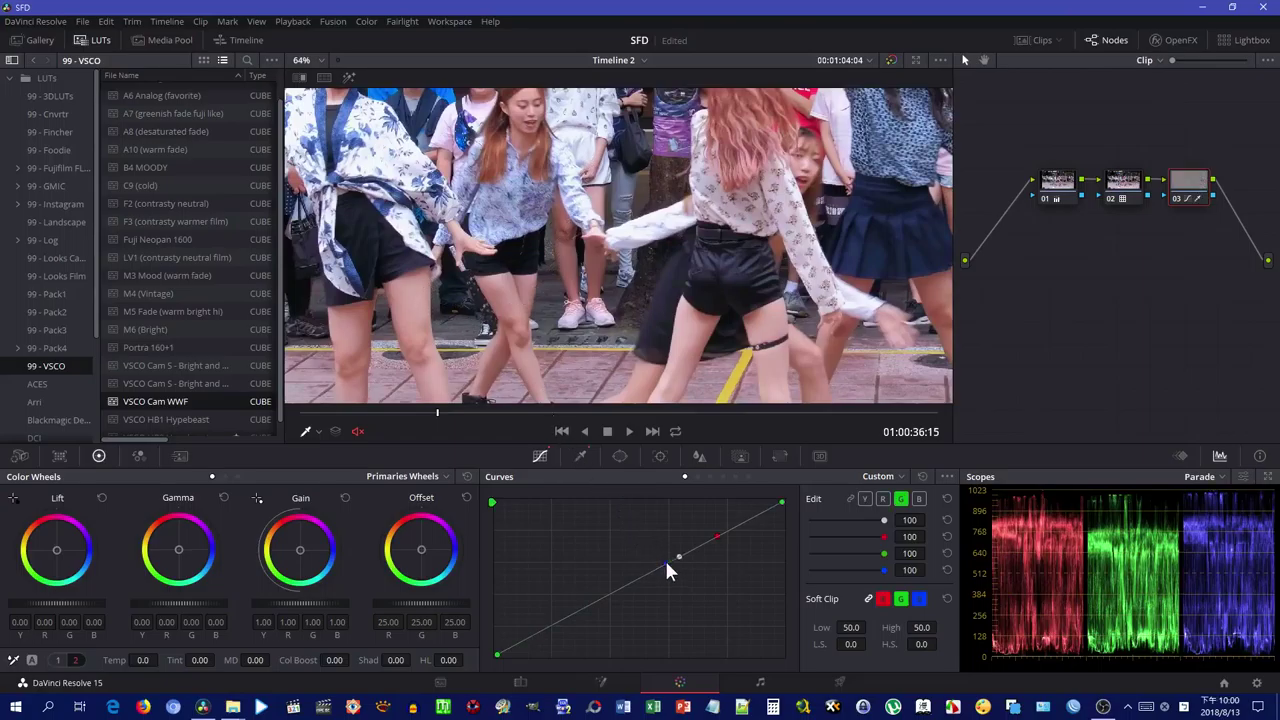
pyautogui.click(716, 537)
pyautogui.rightClick(677, 557)
pyautogui.click(436, 280)
pyautogui.rightClick(709, 540)
pyautogui.rightClick(656, 566)
pyautogui.click(865, 499)
# Nudge node 01's Offset wheel slightly, then reselect node 03.
pyautogui.click(1062, 190)
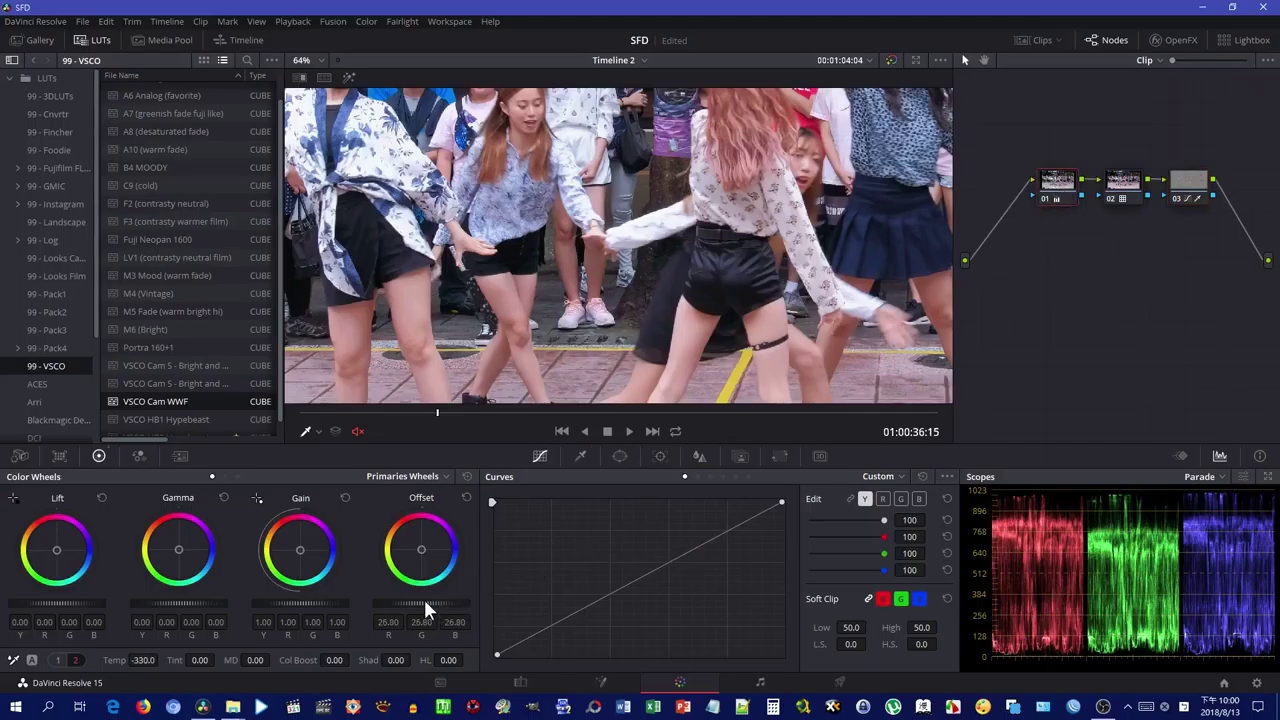
pyautogui.moveTo(415, 603); pyautogui.dragTo(425, 603)
pyautogui.click(1204, 200)
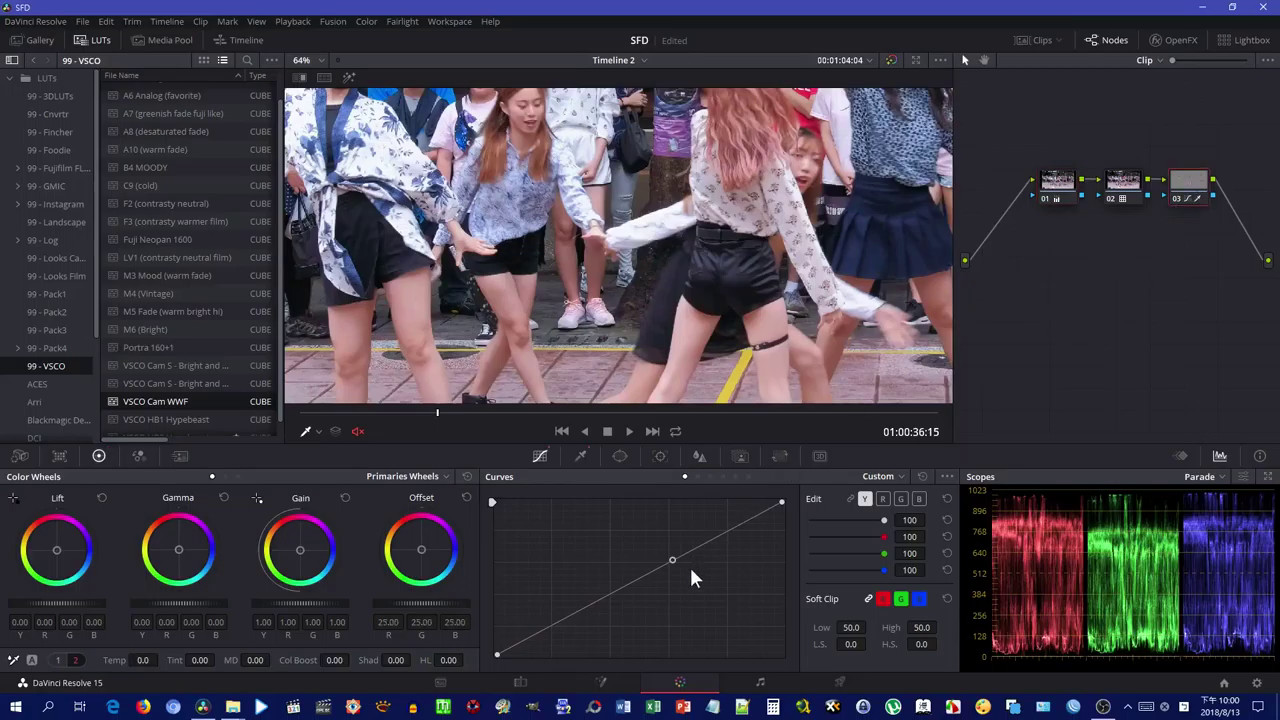
# Reset the qualifier and add a midpoint and a lower point on node 03's luma curve.
pyautogui.click(580, 457)
pyautogui.click(946, 476)
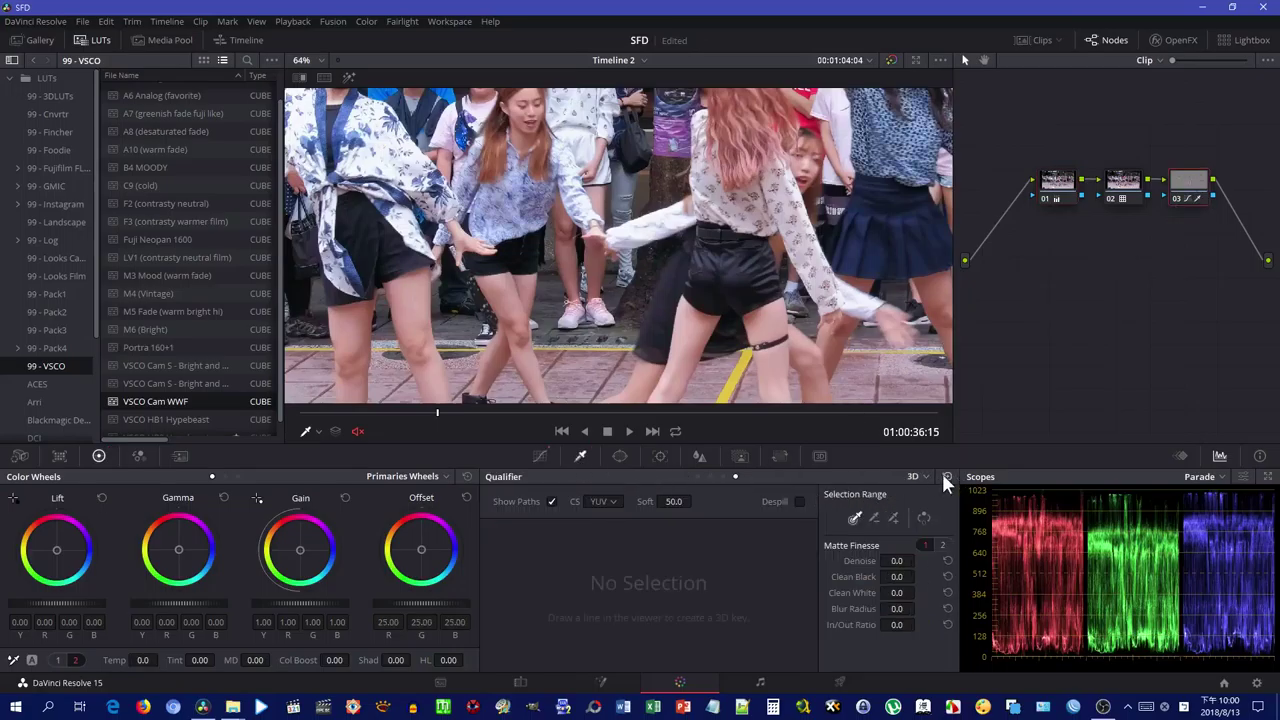
pyautogui.click(538, 456)
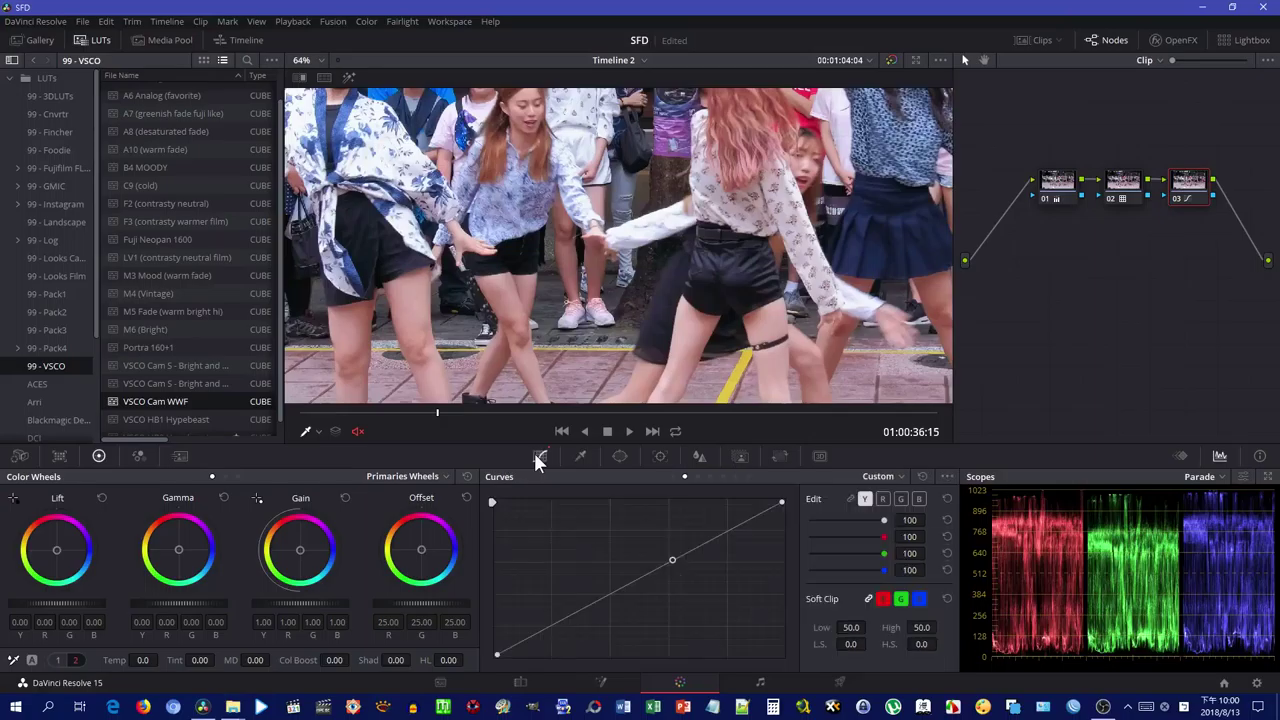
pyautogui.click(671, 559)
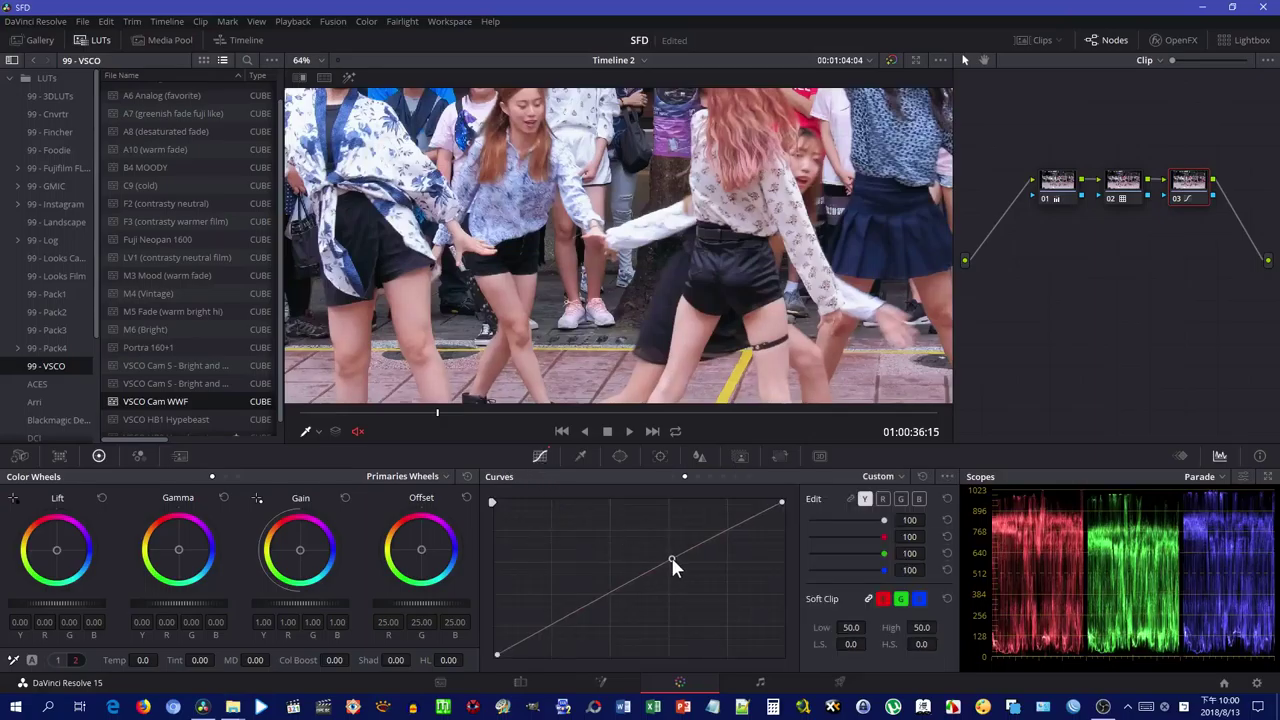
pyautogui.click(372, 323)
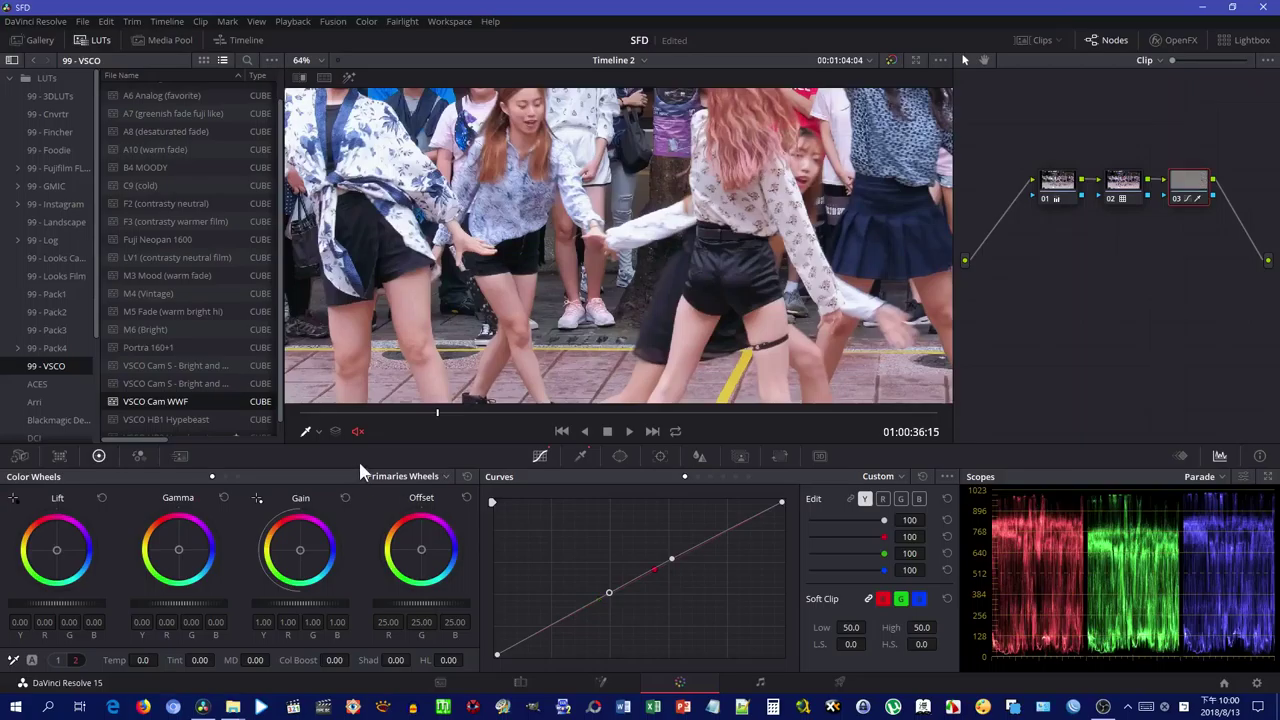
# Switch the qualifier to HSL, then nudge the lower luma curve point slightly down.
pyautogui.click(581, 456)
pyautogui.click(947, 477)
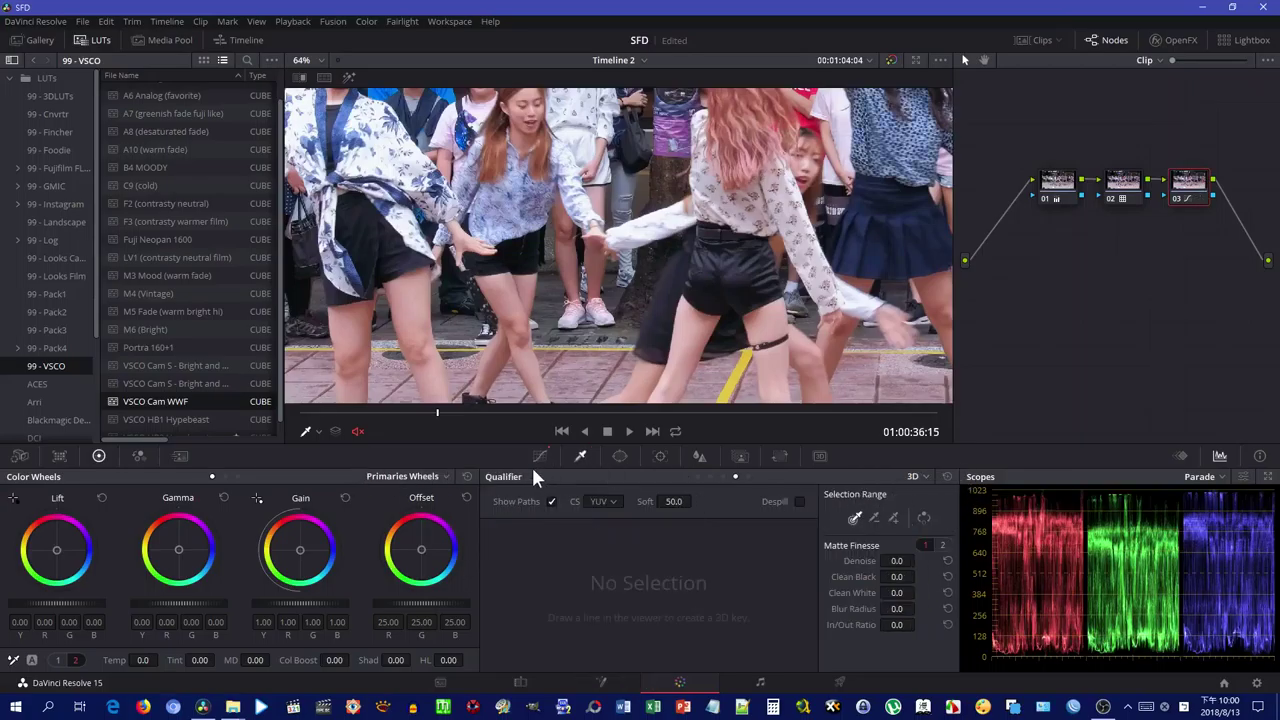
pyautogui.click(698, 476)
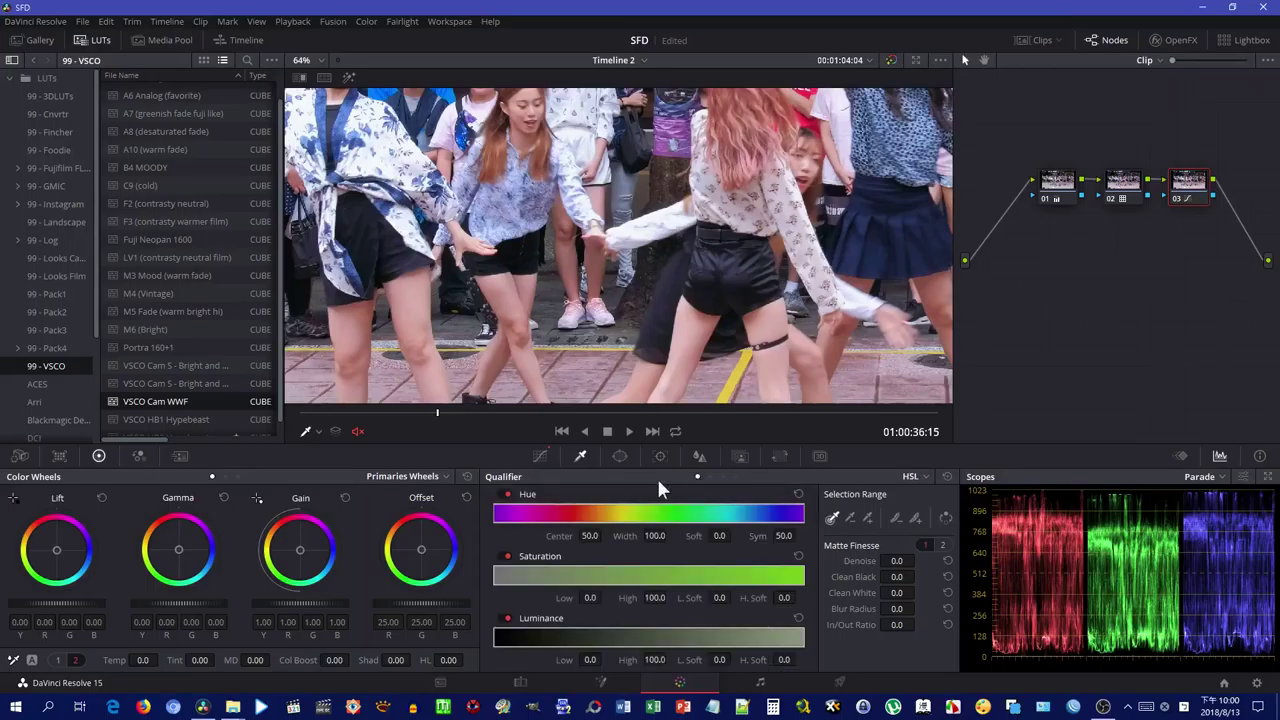
pyautogui.click(539, 456)
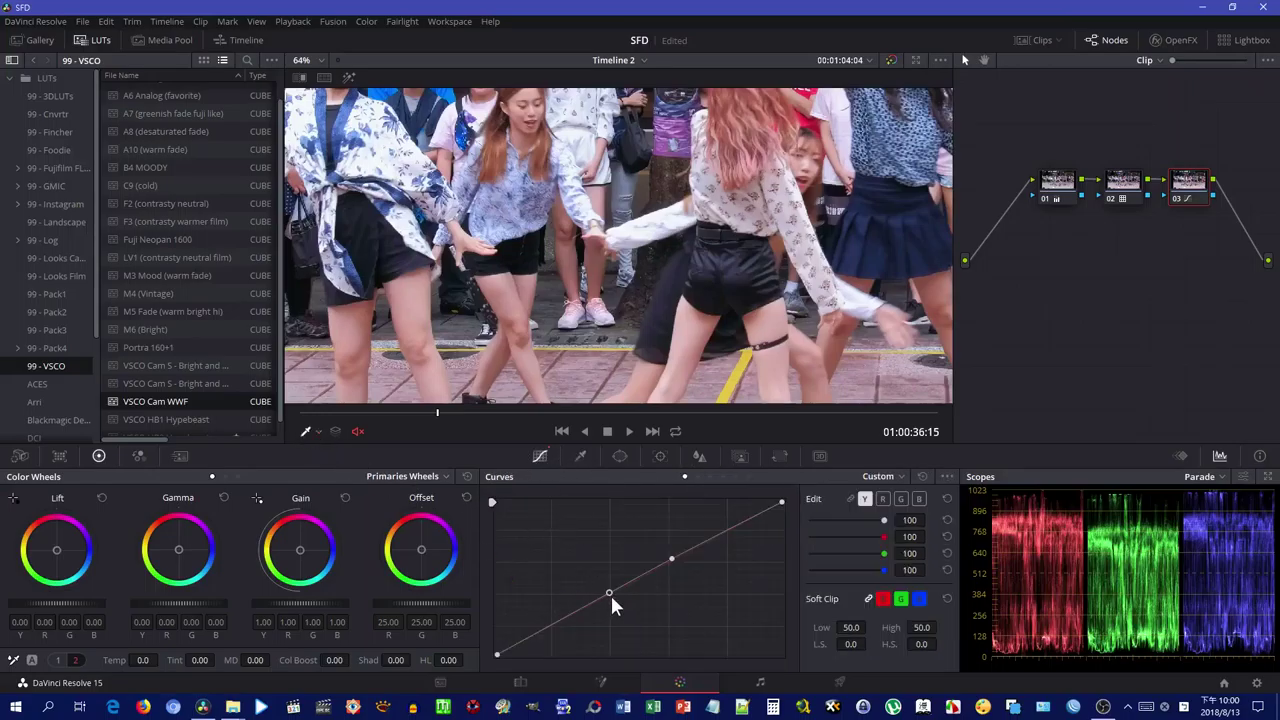
pyautogui.moveTo(609, 591); pyautogui.dragTo(607, 595)
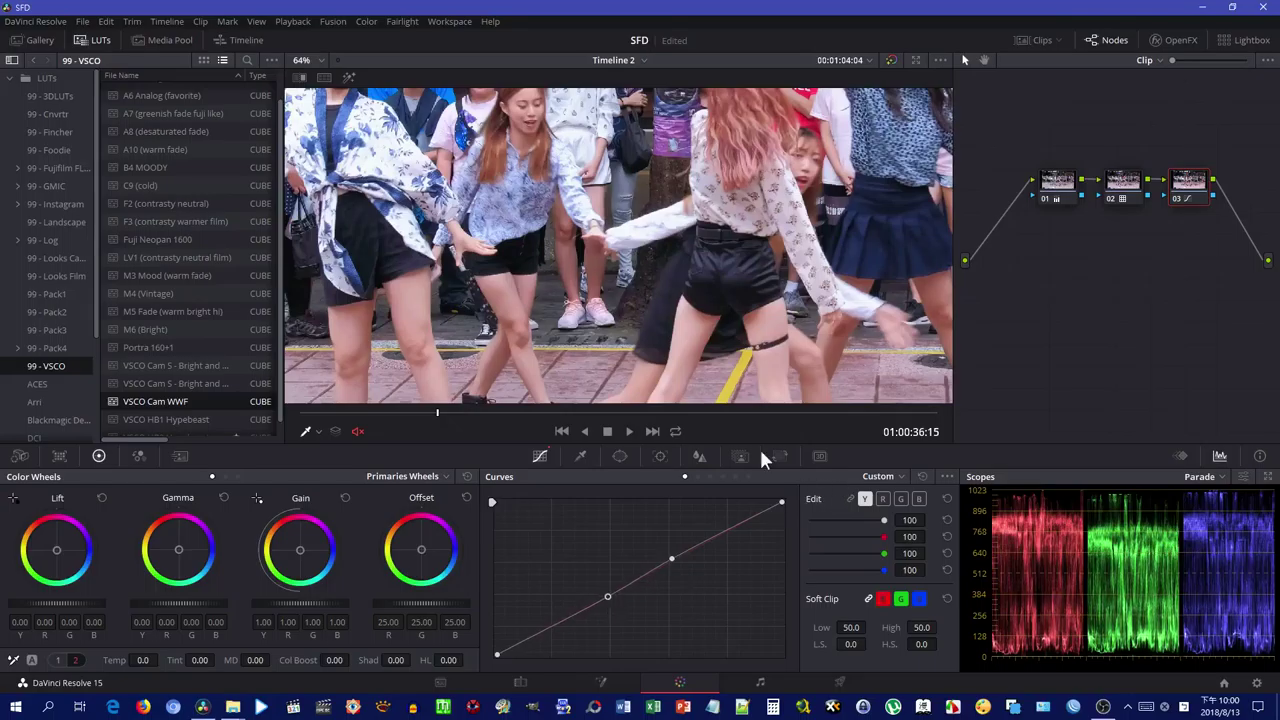
pyautogui.scroll(-3, 860, 340)
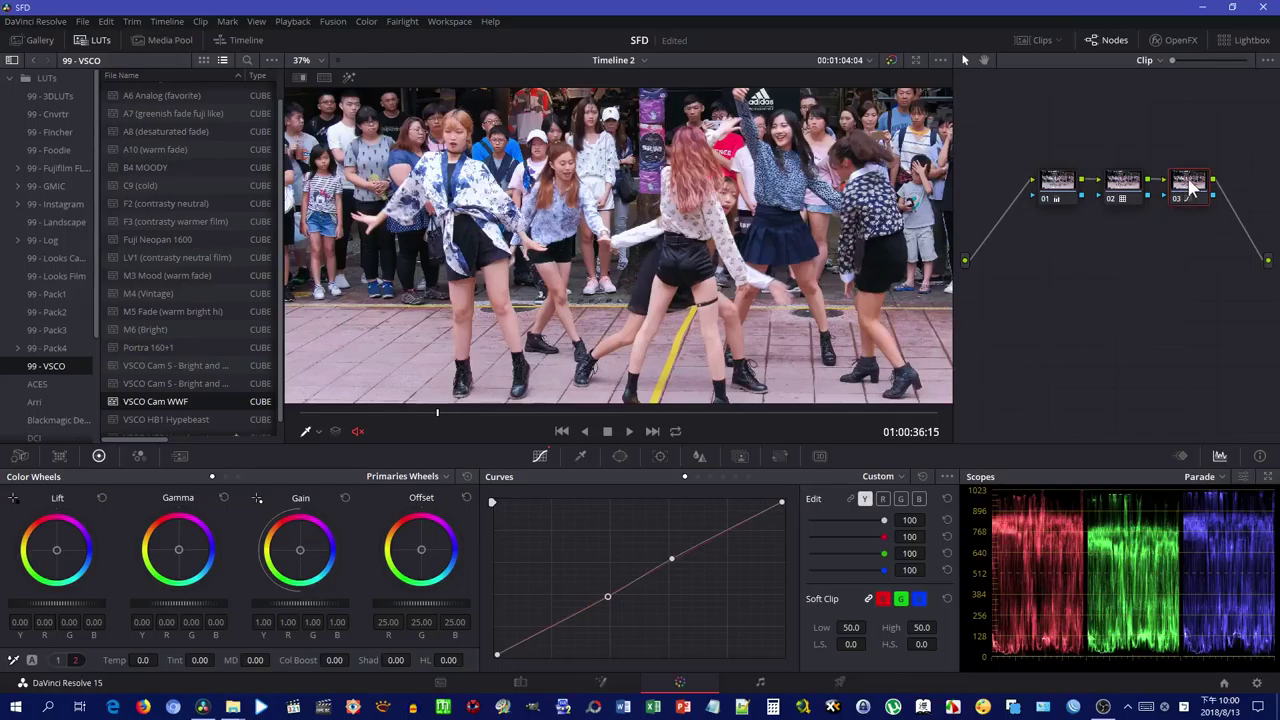
# Add a slightly lowered point on the green curve and an upper point on the red curve.
pyautogui.click(882, 498)
pyautogui.click(900, 498)
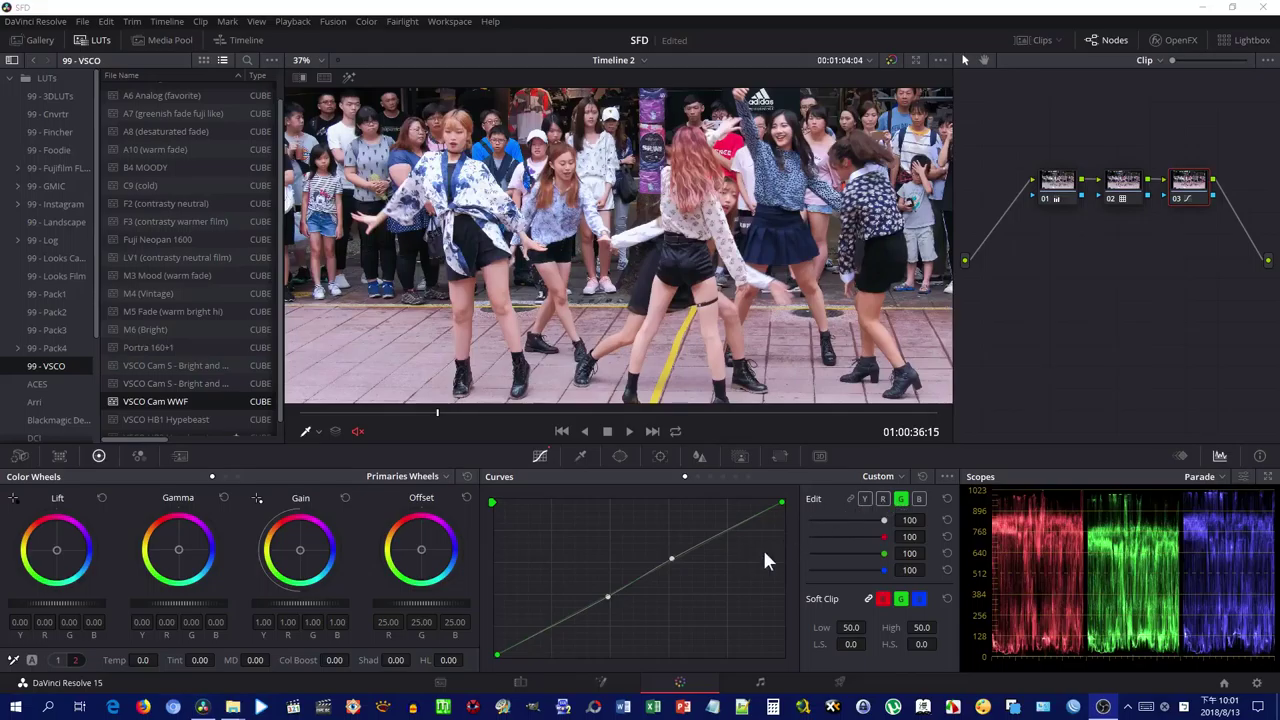
pyautogui.click(661, 564)
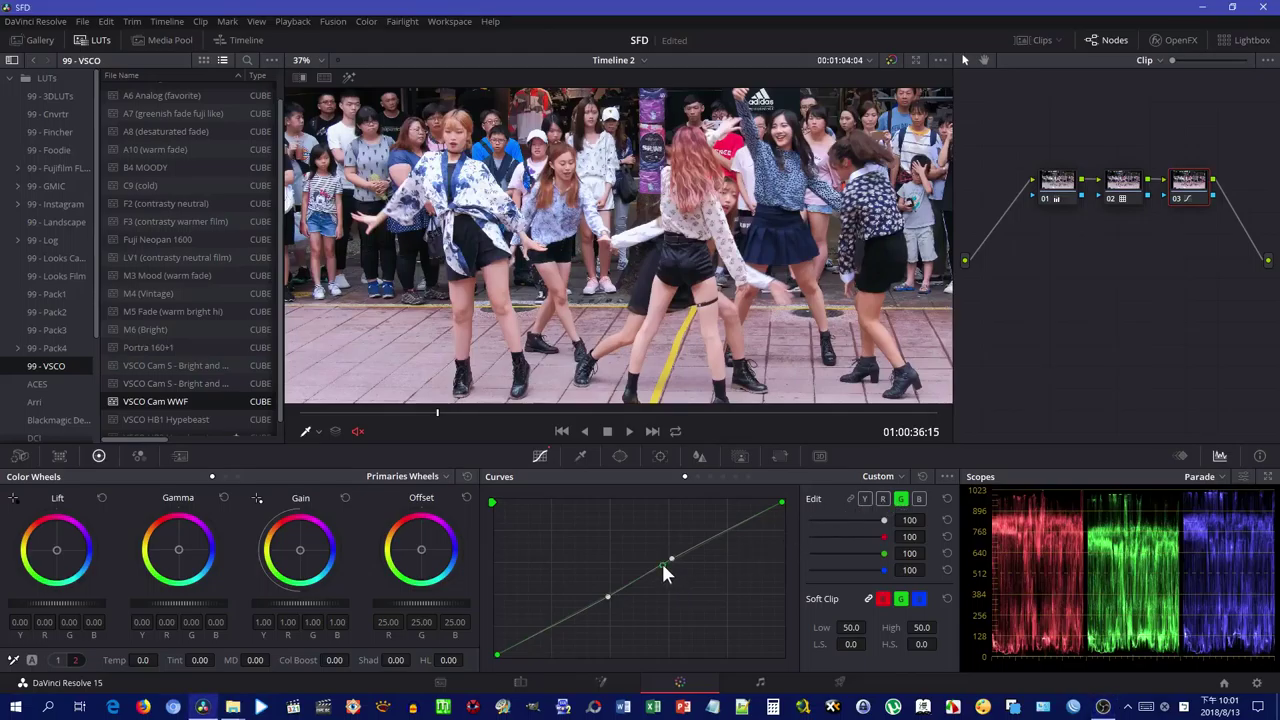
pyautogui.moveTo(660, 566); pyautogui.dragTo(658, 568)
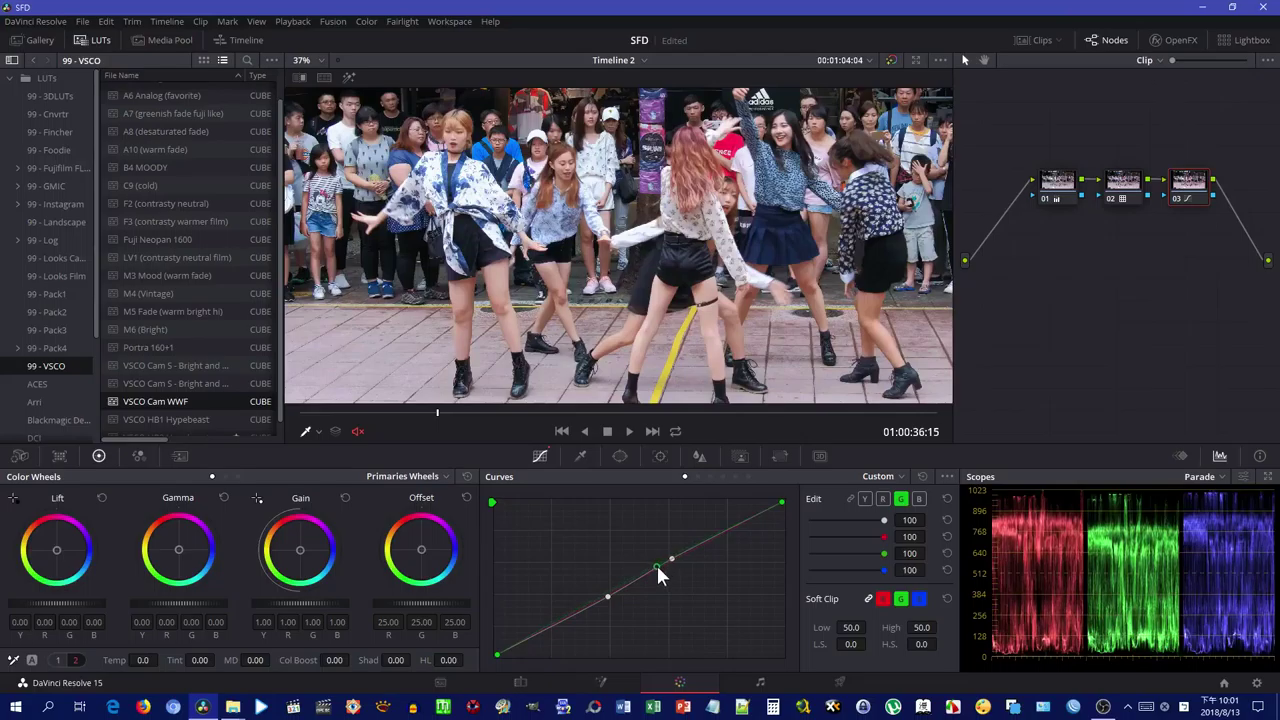
pyautogui.click(883, 499)
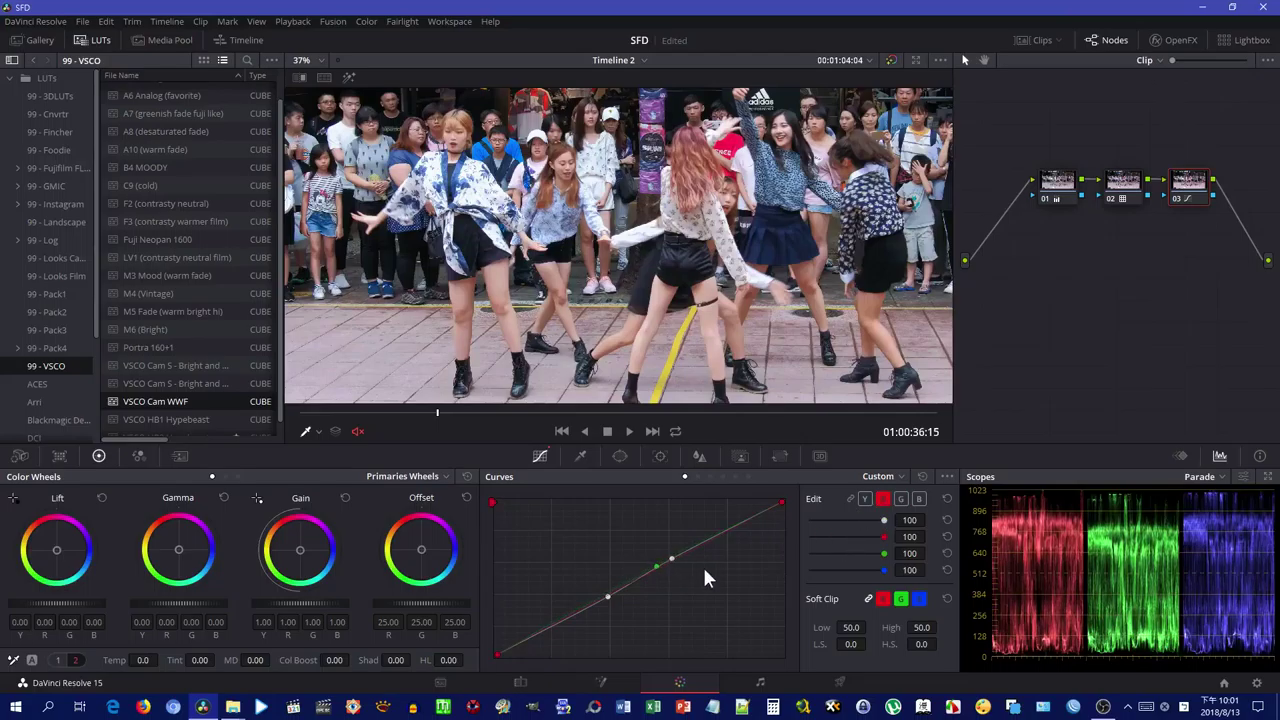
pyautogui.click(566, 621)
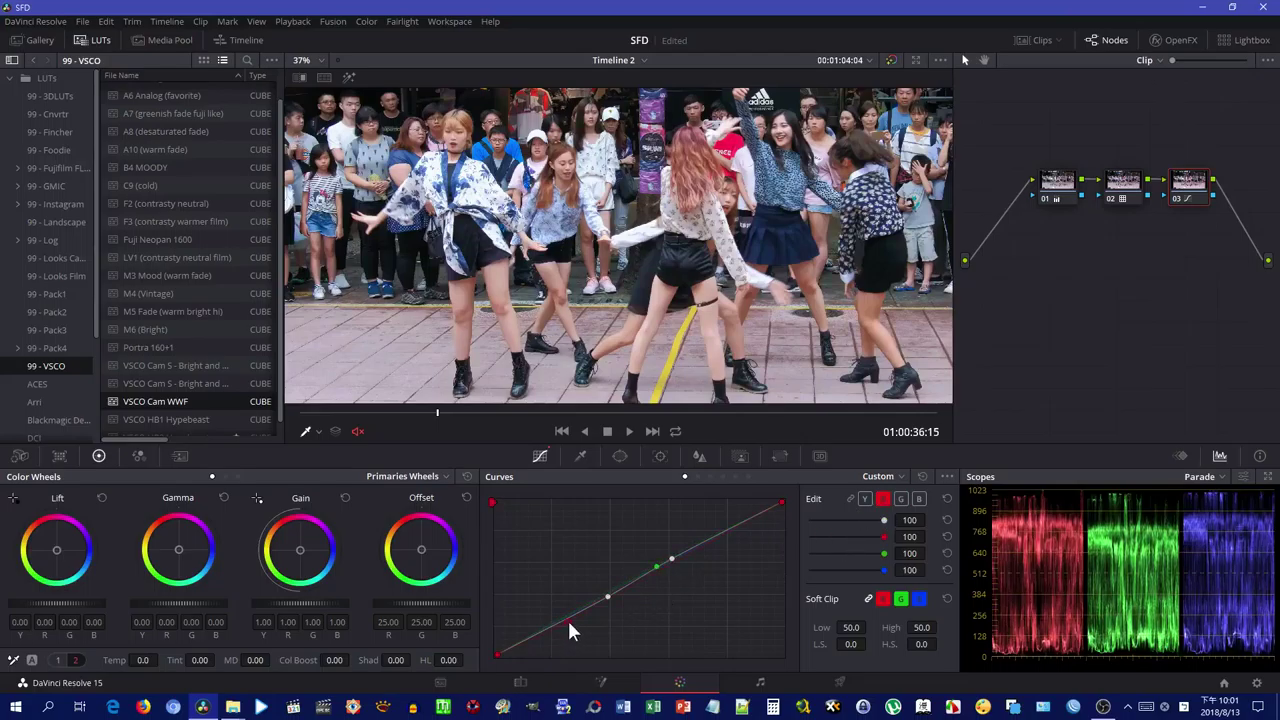
pyautogui.rightClick(567, 621)
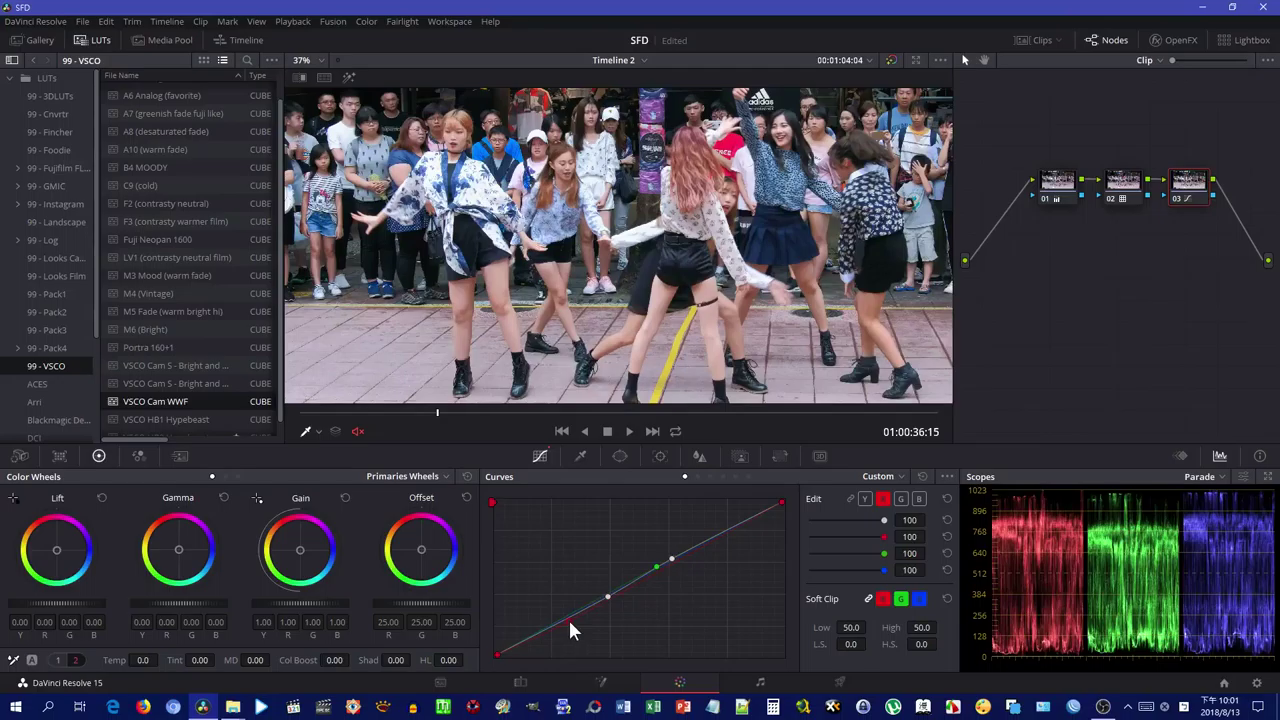
pyautogui.click(707, 538)
# Add low and high points on the blue curve, then enable the split-screen version comparison.
pyautogui.click(919, 499)
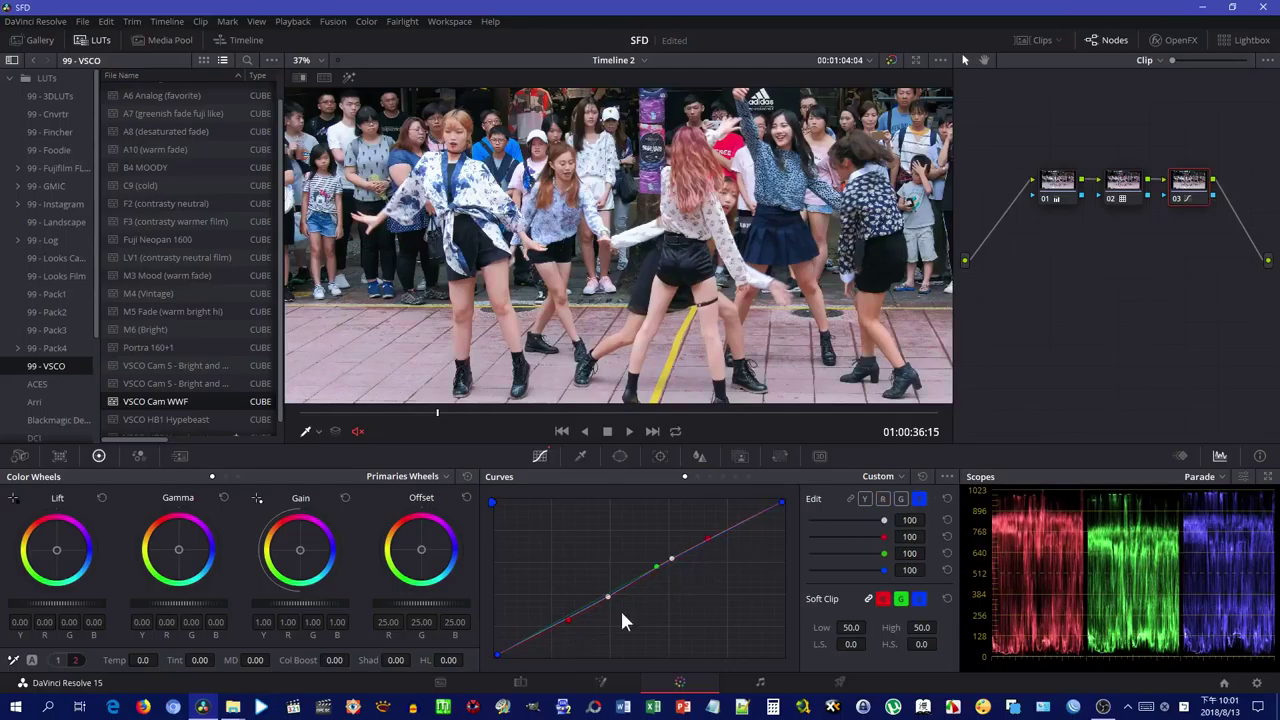
pyautogui.click(534, 634)
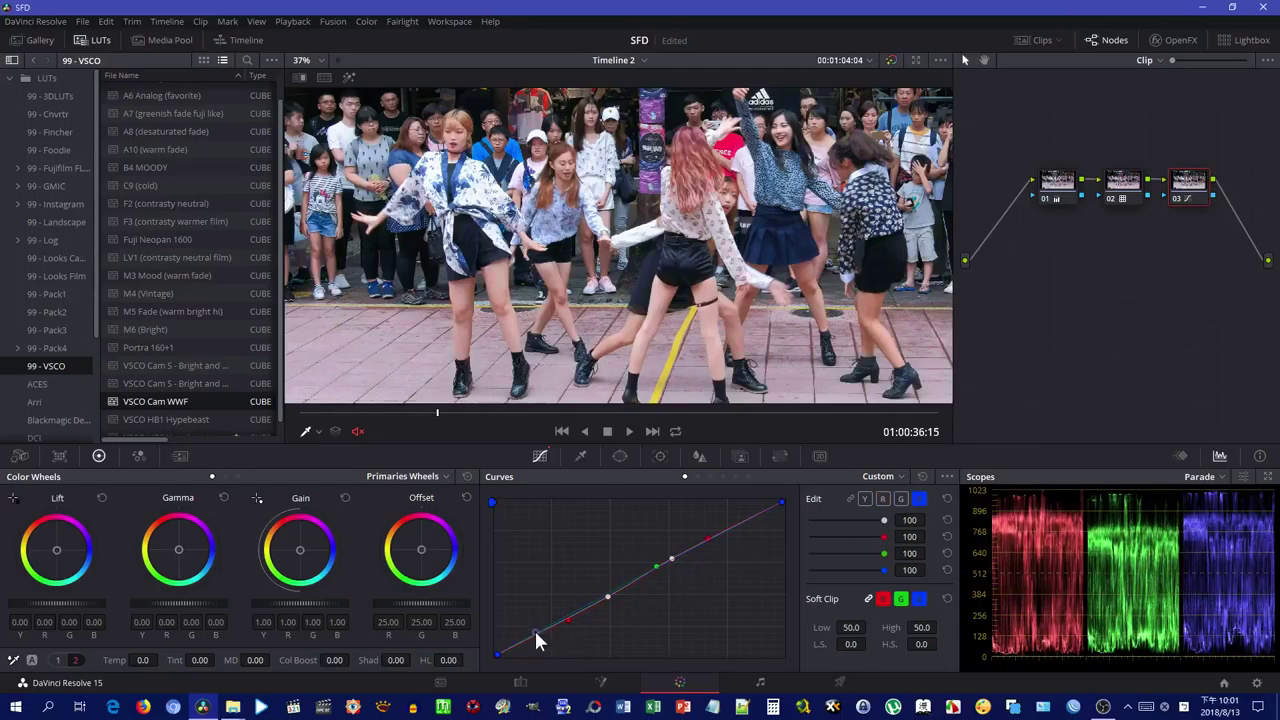
pyautogui.click(755, 516)
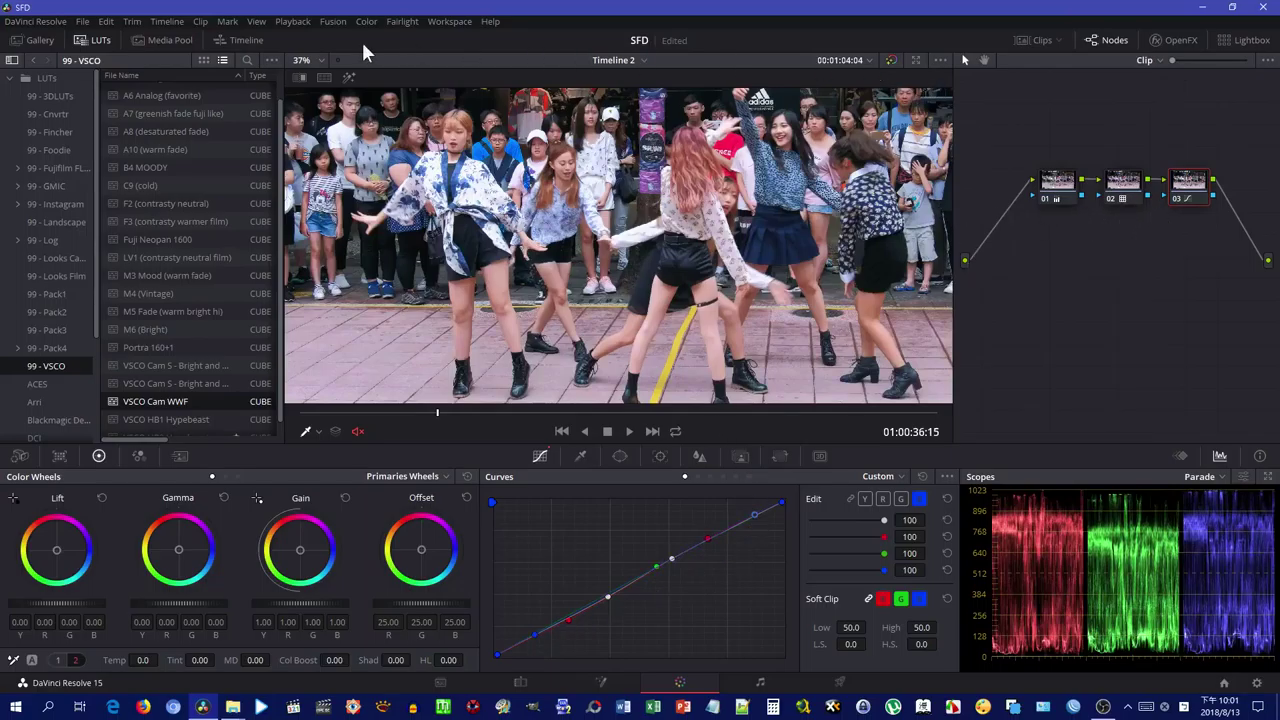
pyautogui.click(324, 78)
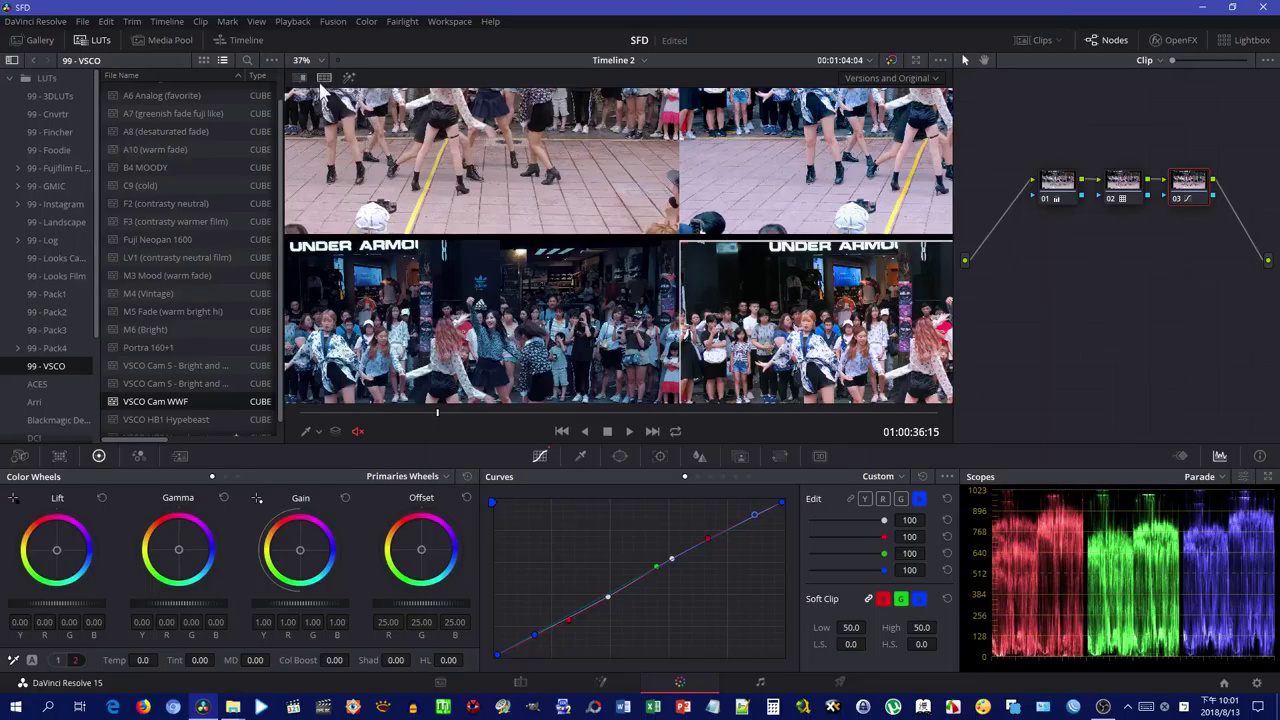
# Watch the four-way comparison full screen with Ctrl+F, then turn off split screen with Ctrl+Alt+W.
pyautogui.hotkey('ctrl', 'f')
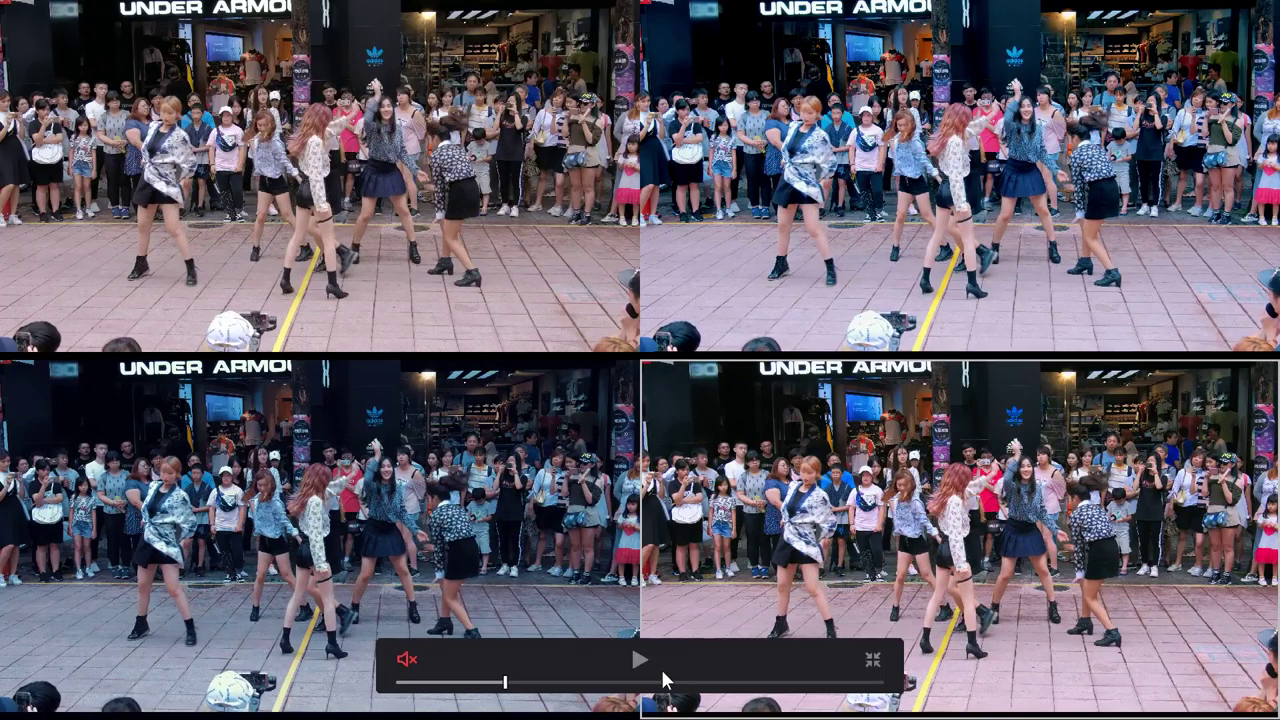
pyautogui.click(873, 662)
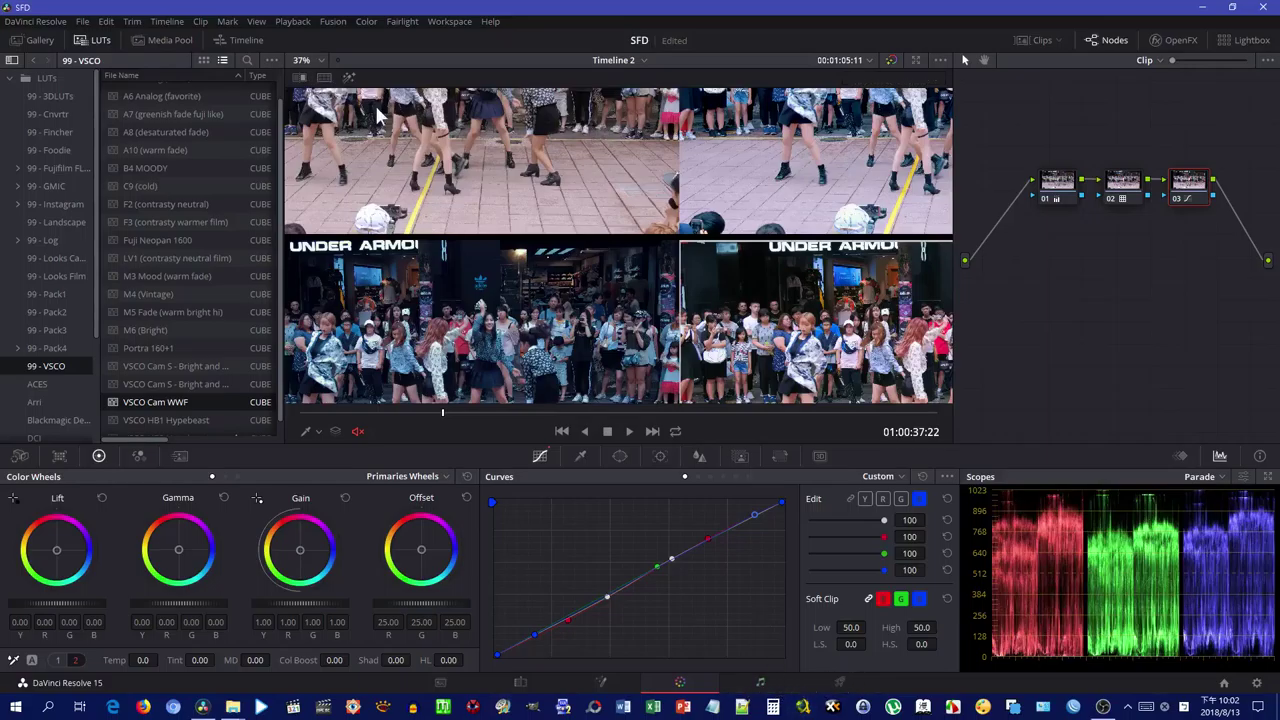
pyautogui.hotkey('ctrl', 'alt', 'w')
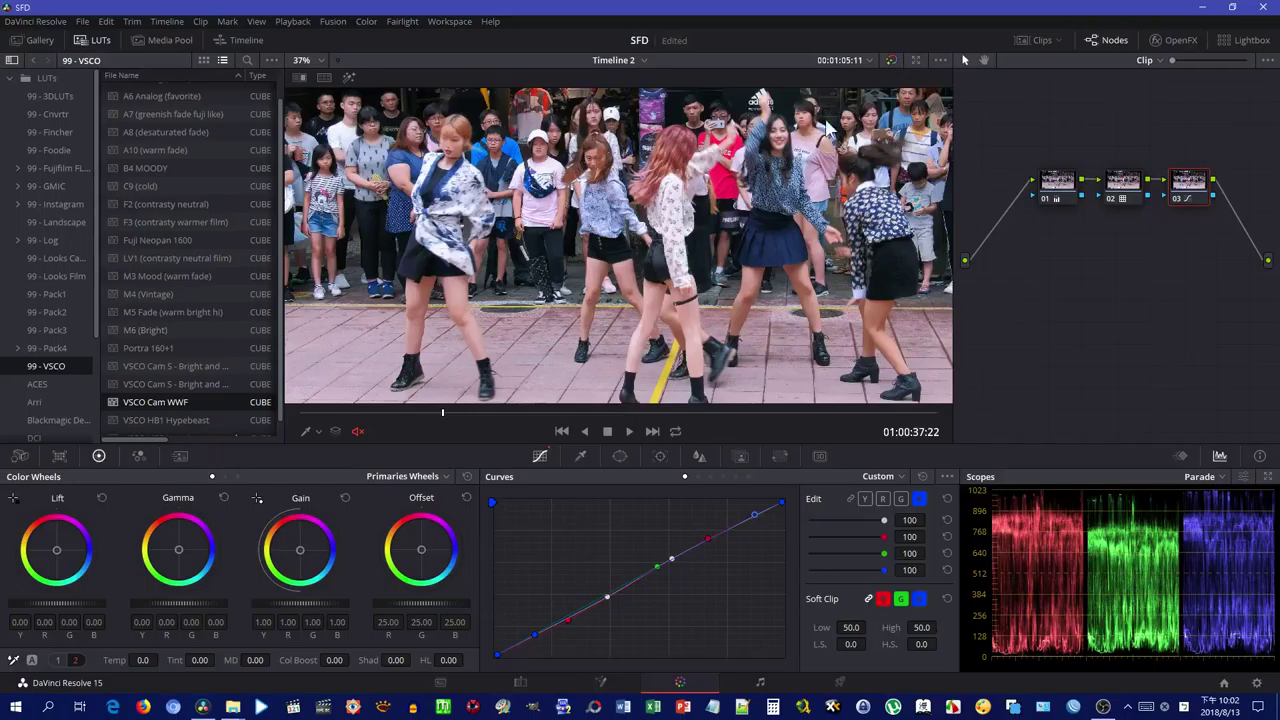
# Load Local Version 1 on clip 01 from the Clips strip, then switch to the Deliver page.
pyautogui.click(1037, 40)
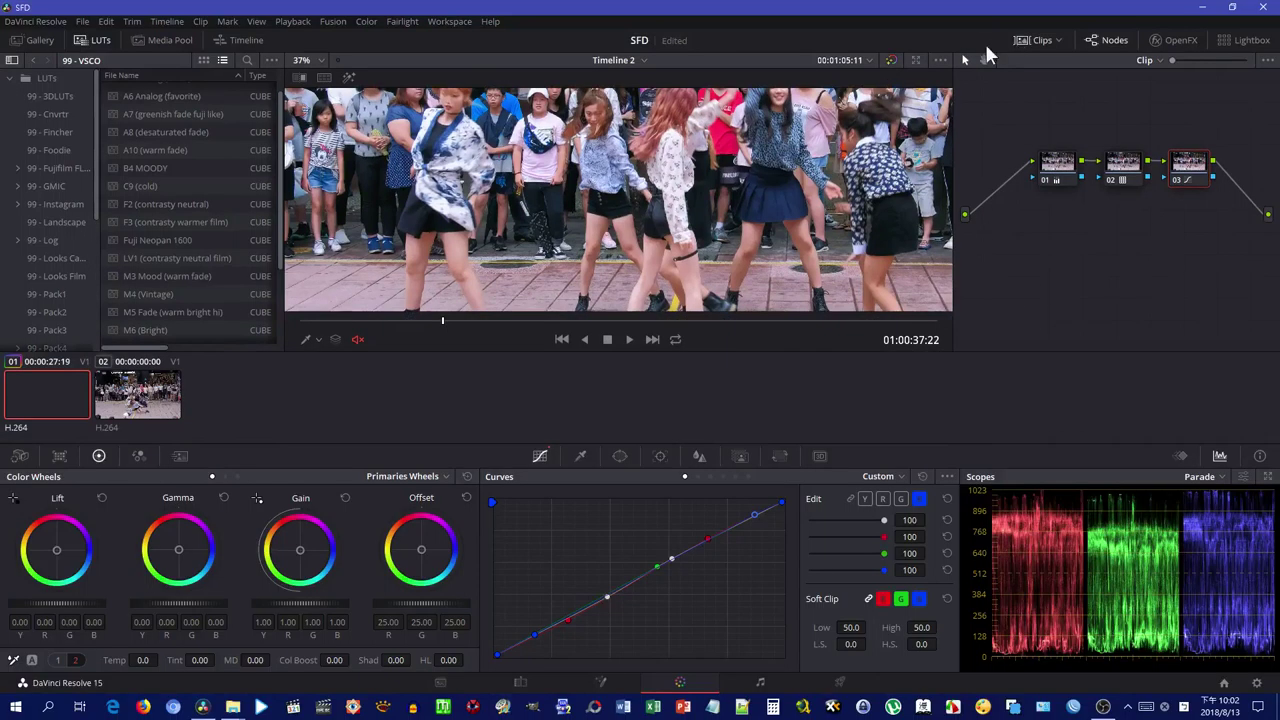
pyautogui.rightClick(40, 385)
pyautogui.moveTo(131, 37)
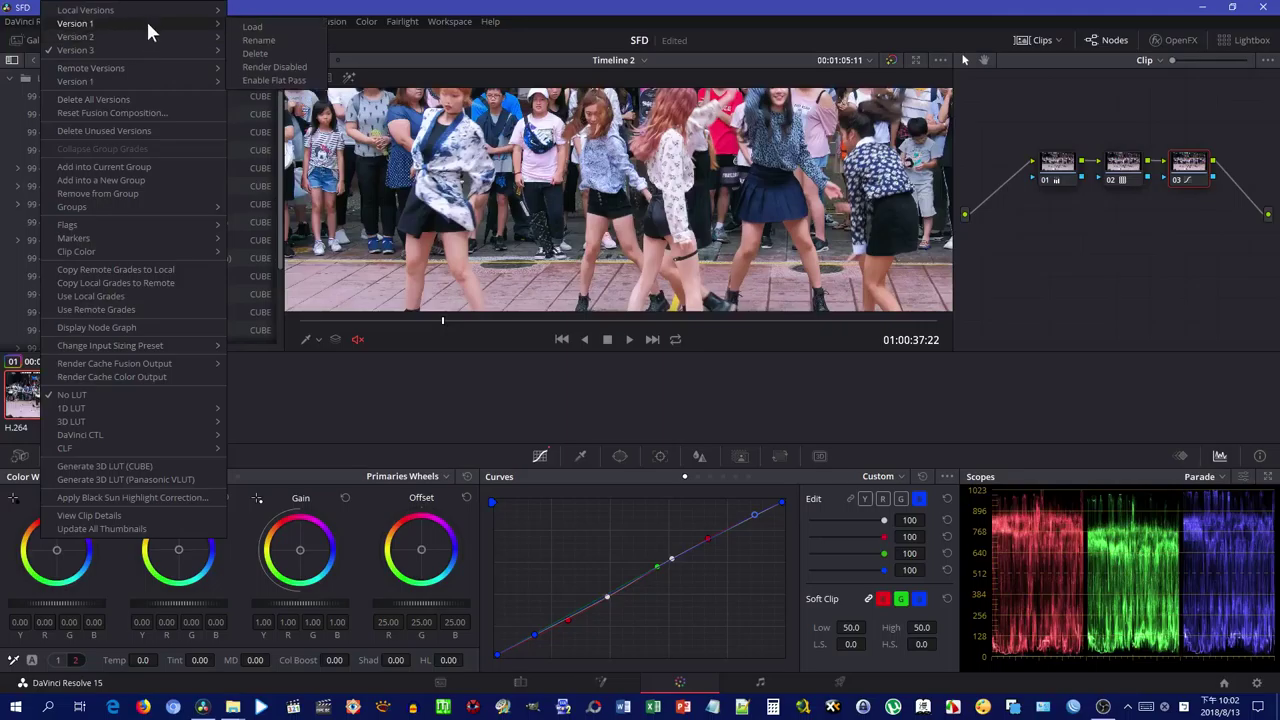
pyautogui.click(250, 28)
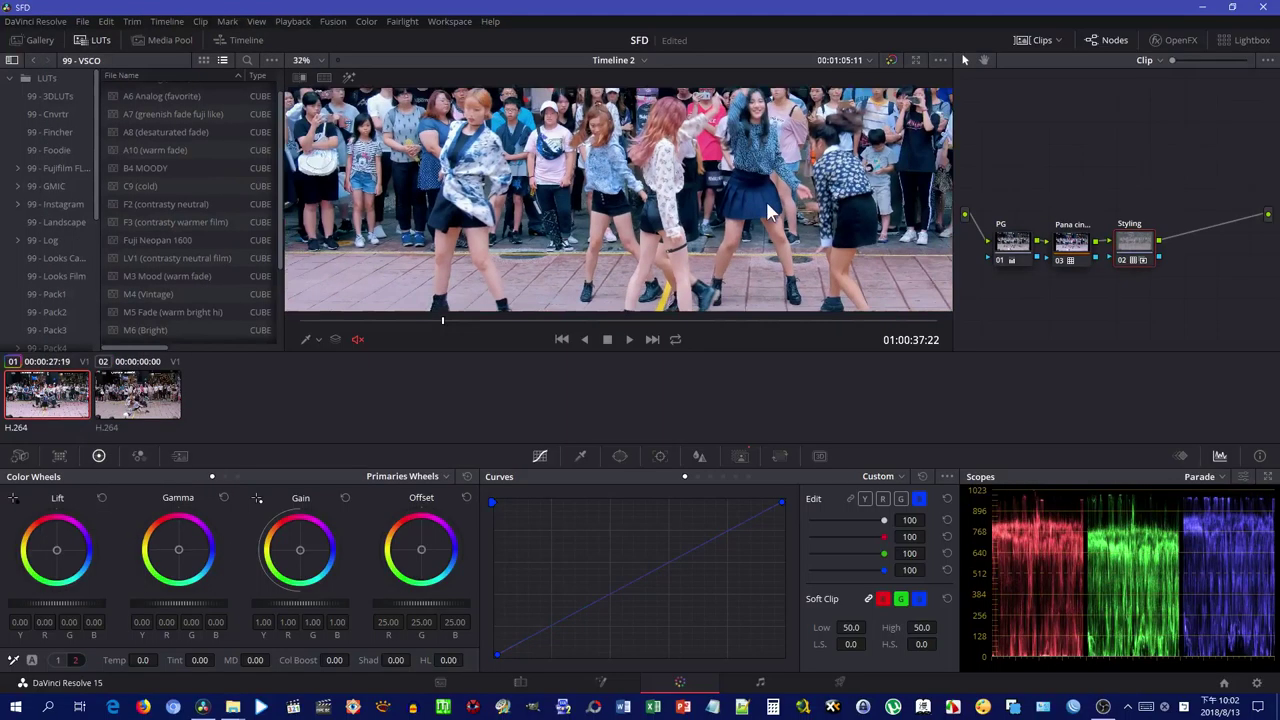
pyautogui.click(1040, 38)
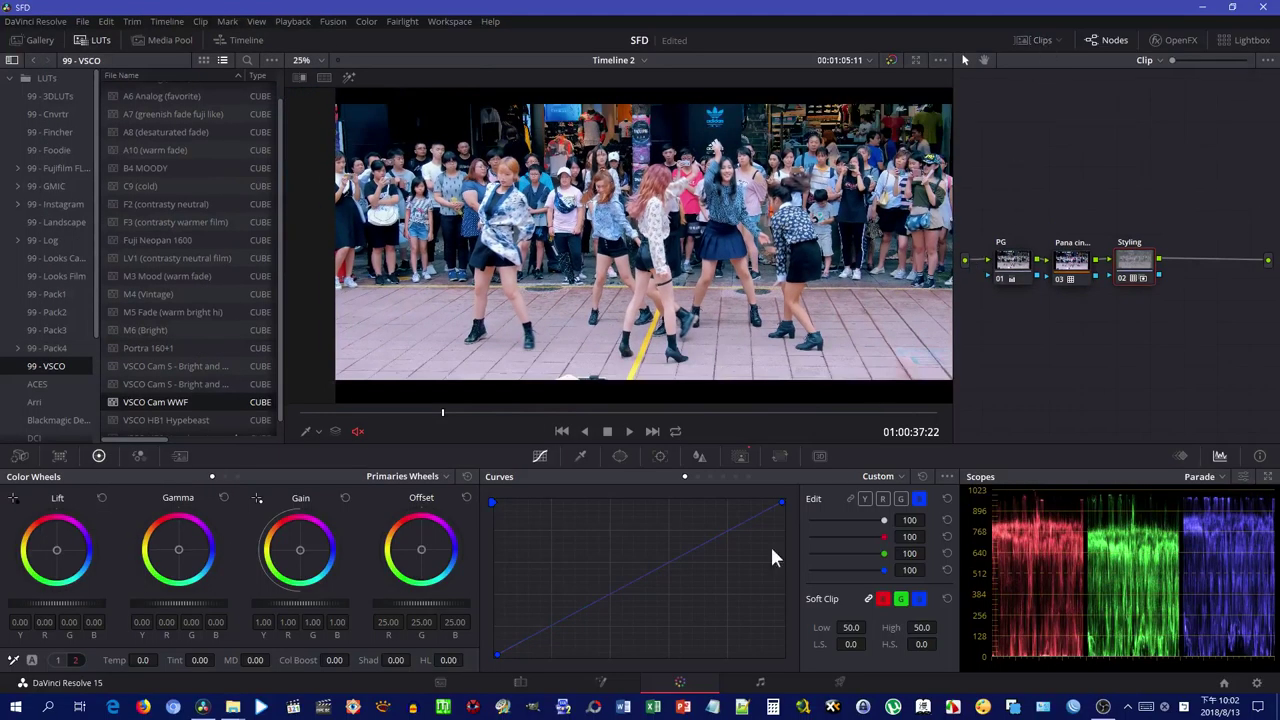
pyautogui.click(840, 683)
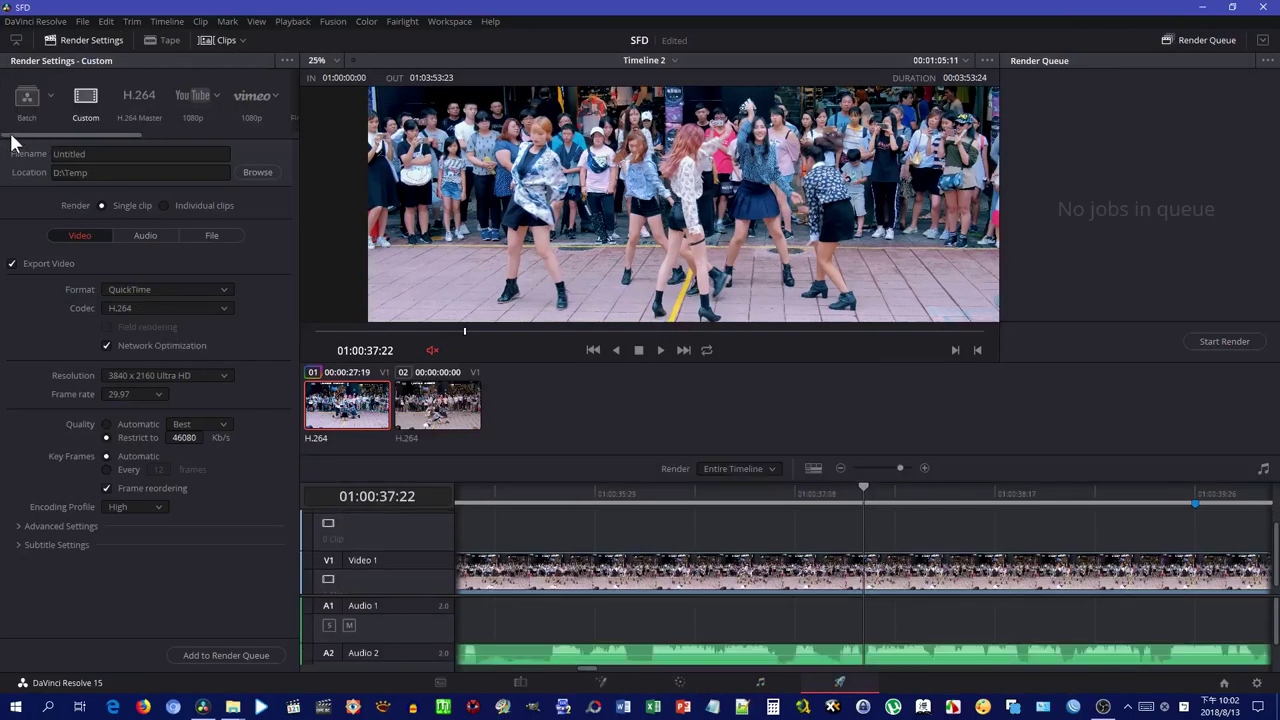
# Choose the H.264 Master render preset and expand Advanced Settings to review them.
pyautogui.click(144, 92)
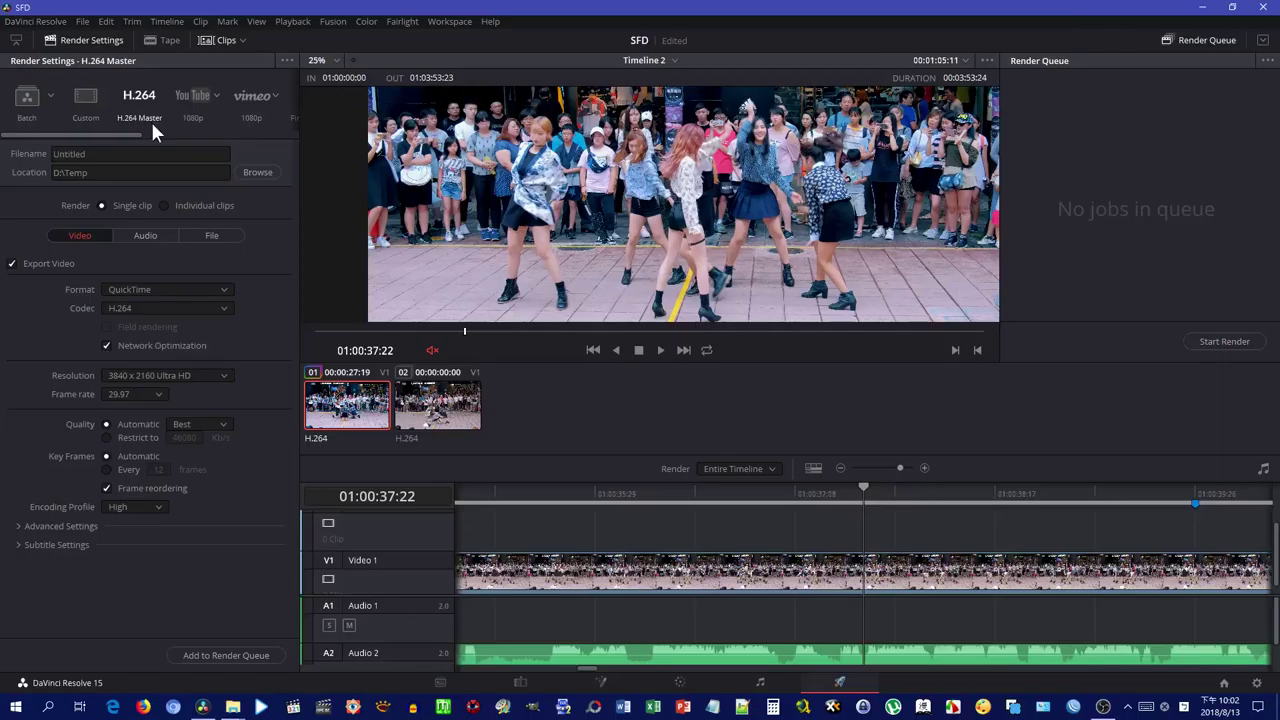
pyautogui.moveTo(100, 131); pyautogui.dragTo(44, 132)
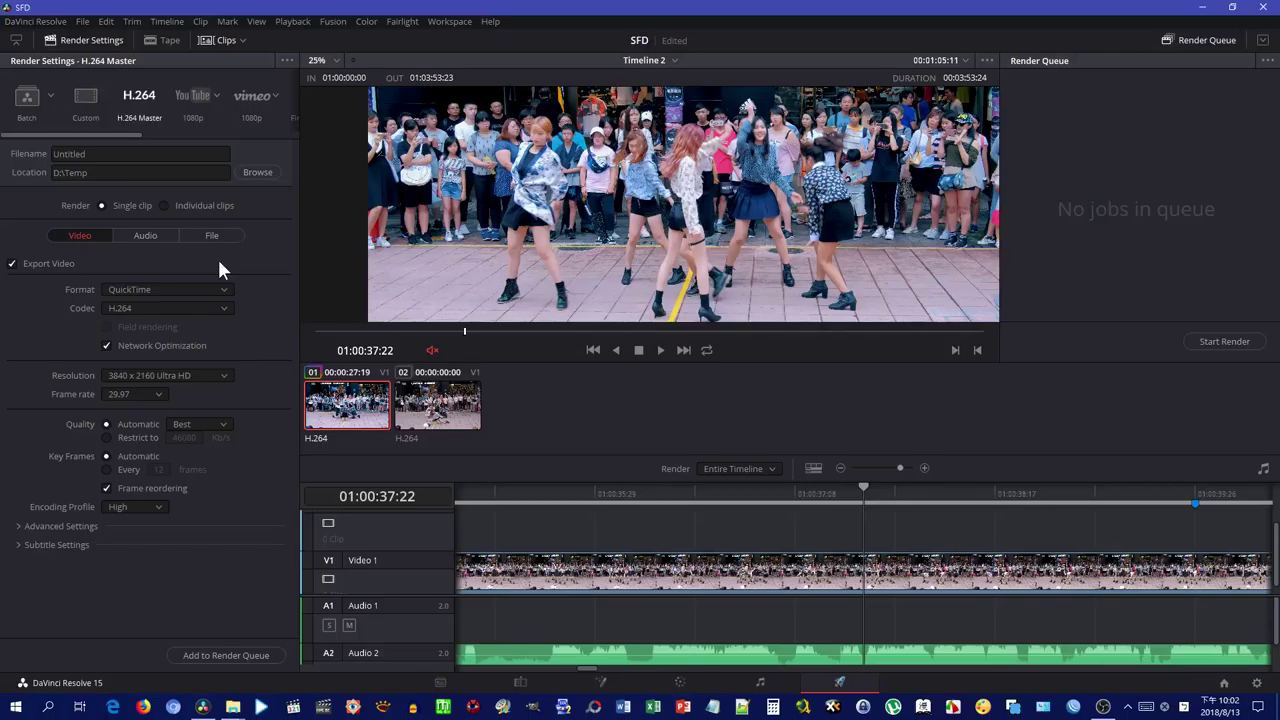
pyautogui.click(18, 525)
pyautogui.scroll(-2, 55, 482)
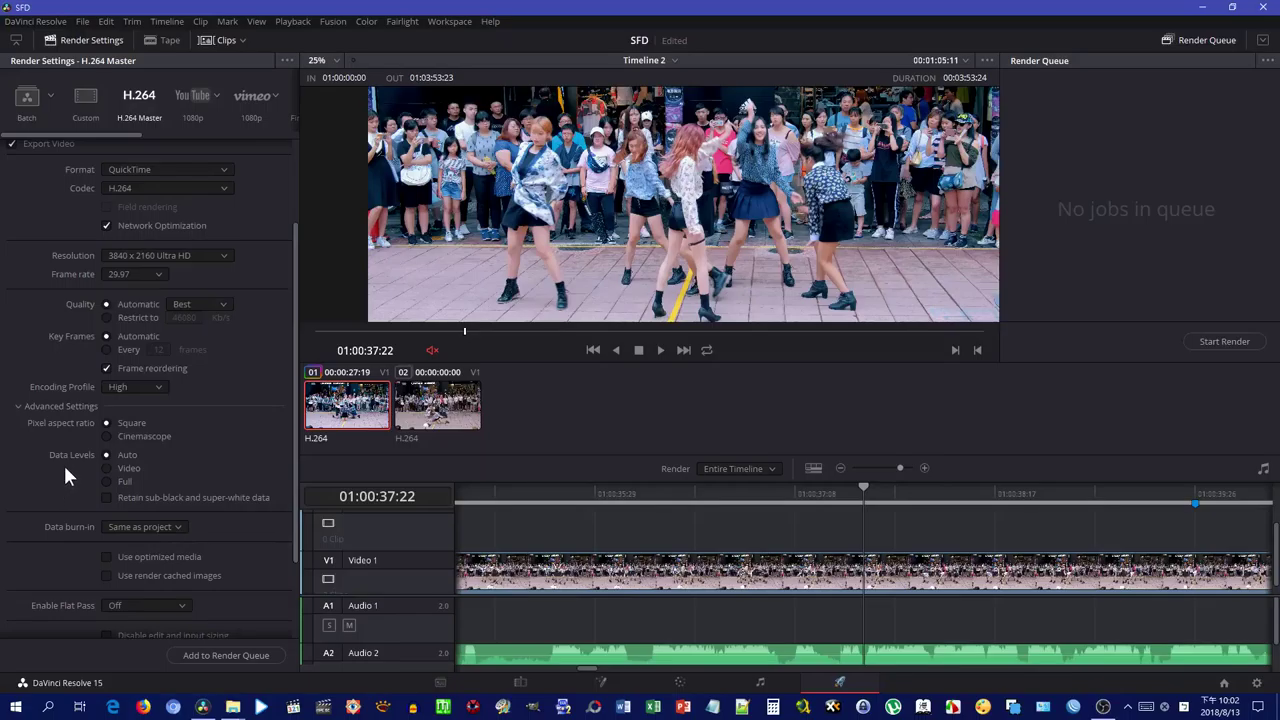
pyautogui.scroll(-2, 65, 476)
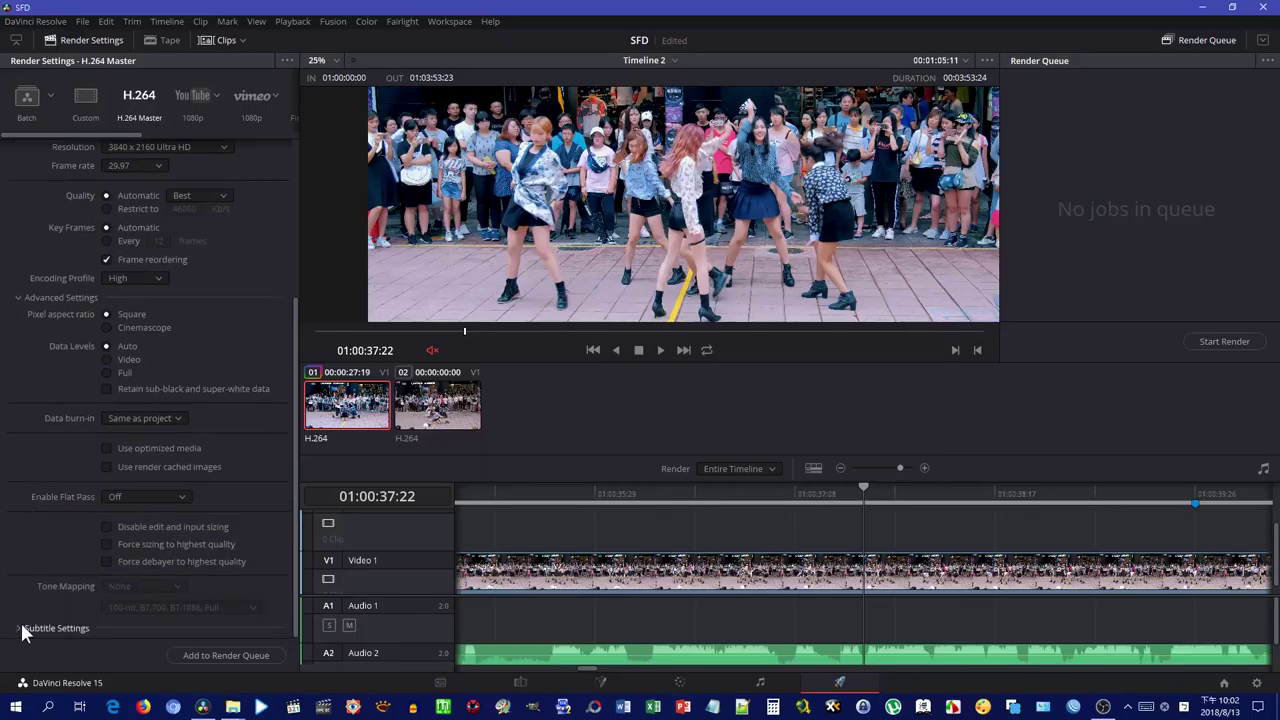
pyautogui.scroll(-2, 40, 554)
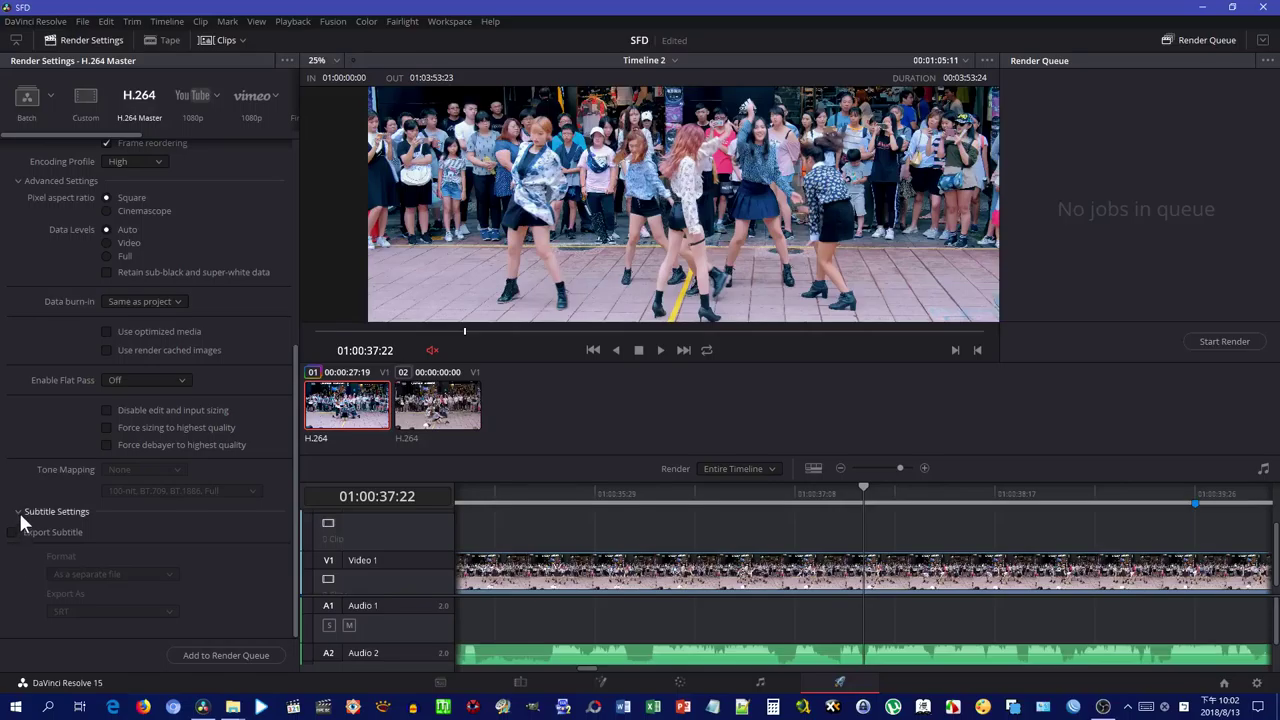
pyautogui.scroll(4, 27, 508)
pyautogui.scroll(2, 28, 510)
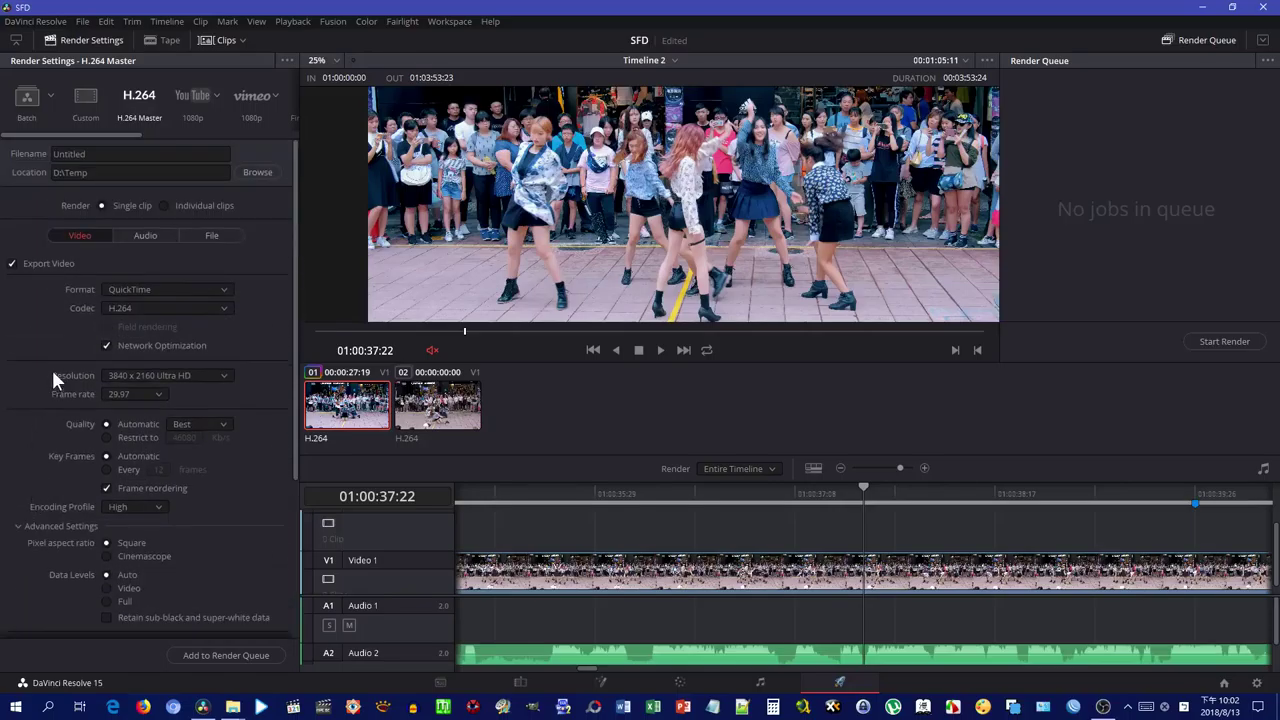
pyautogui.click(187, 289)
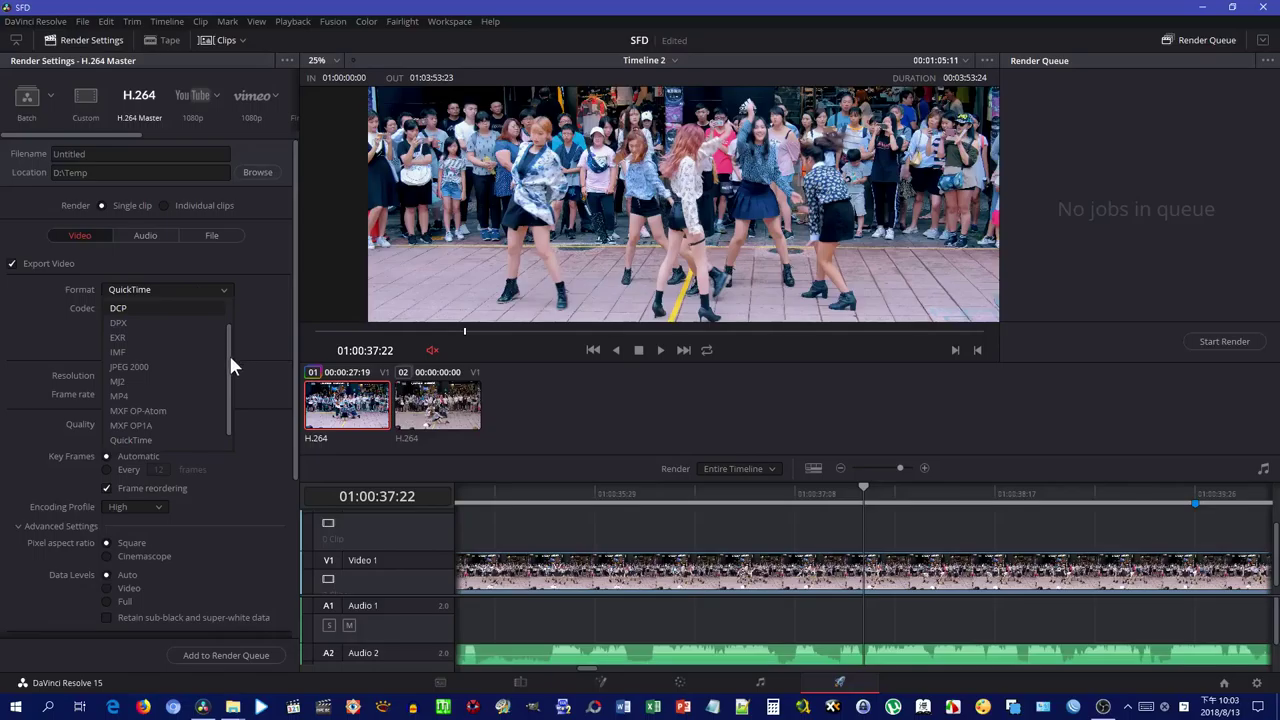
# Keep QuickTime format with the H.264 codec at 3840 x 2160, 29.97 fps.
pyautogui.scroll(-1, 227, 375)
pyautogui.scroll(3, 226, 383)
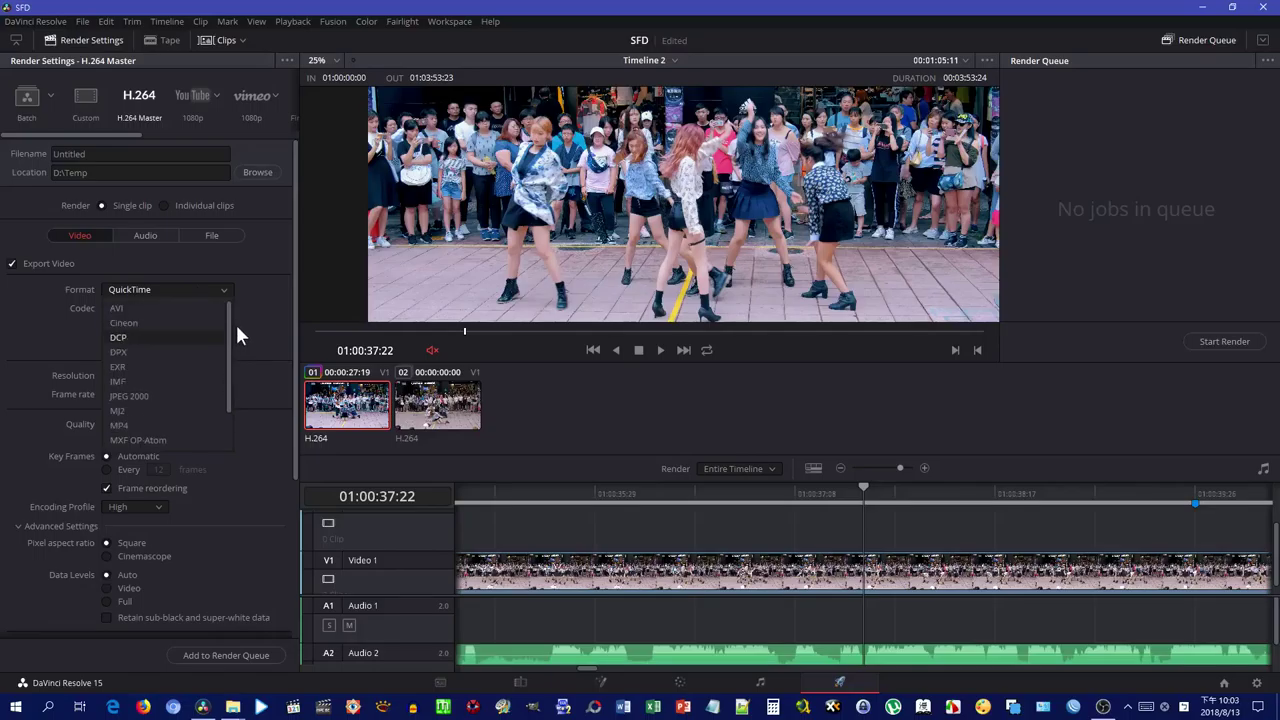
pyautogui.click(268, 312)
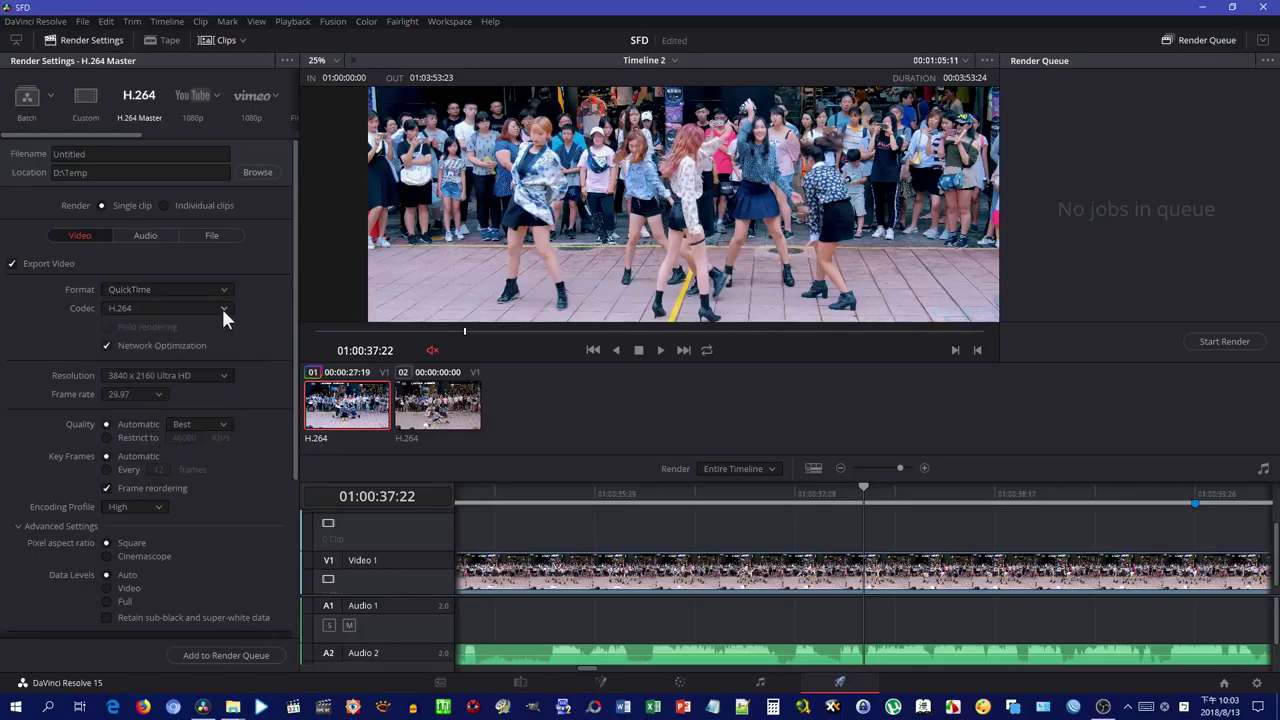
pyautogui.click(223, 308)
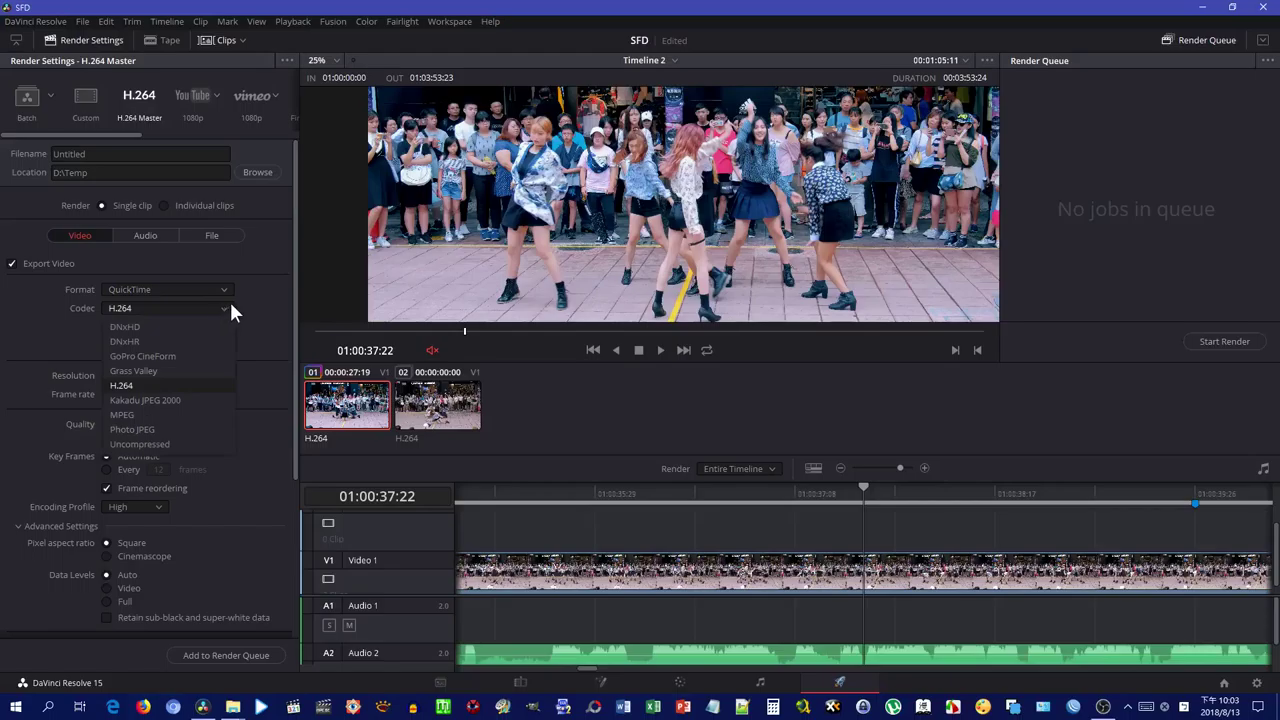
pyautogui.click(261, 291)
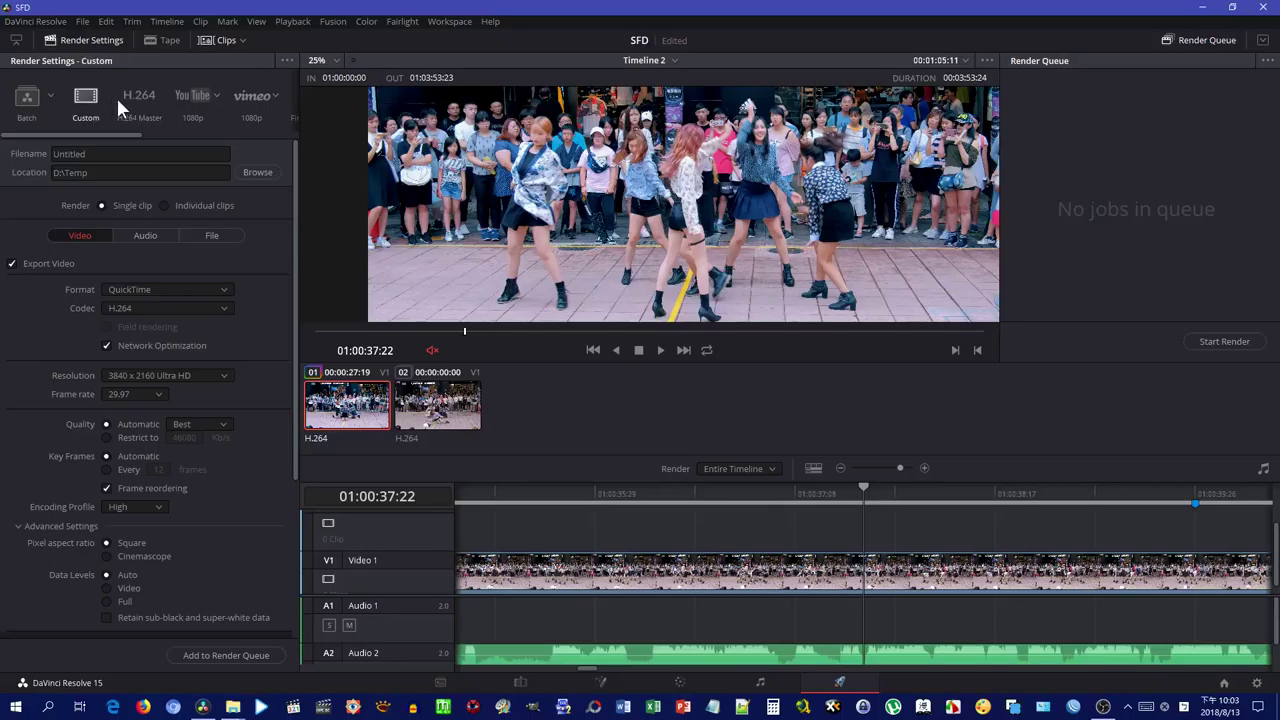
# Review the audio and file render settings, then apply the YouTube UHD preset.
pyautogui.click(148, 237)
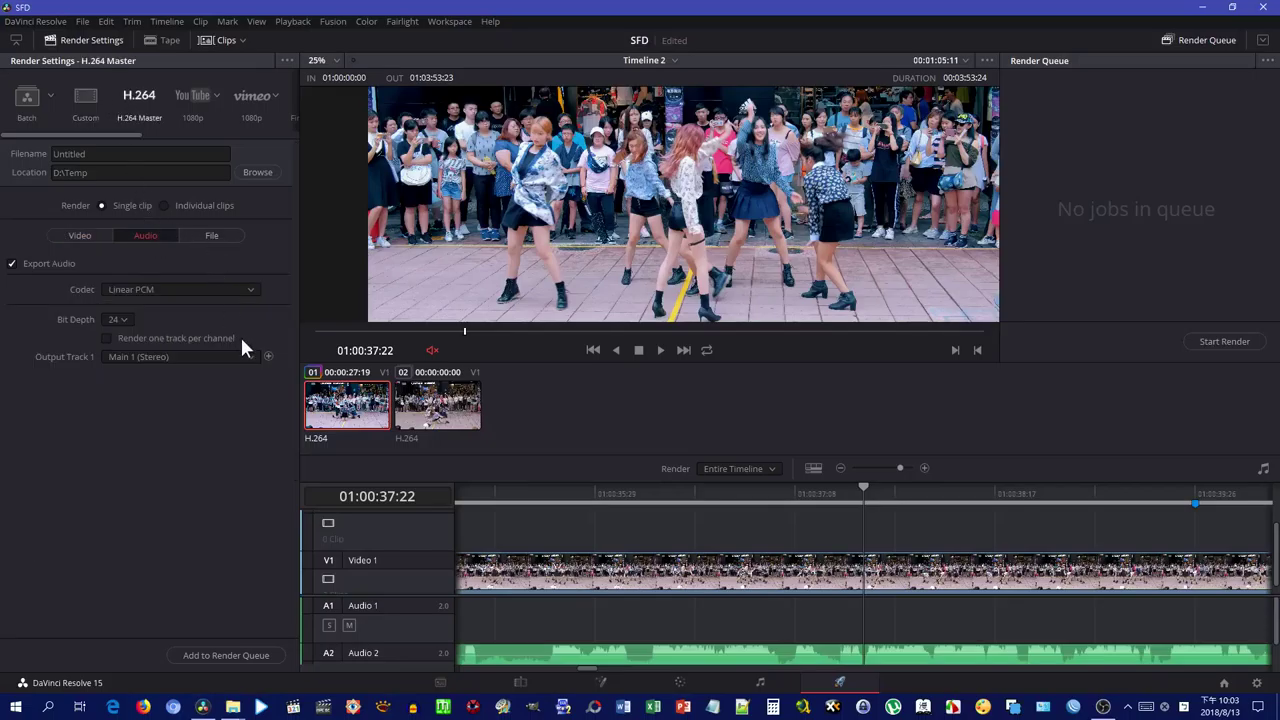
pyautogui.click(212, 237)
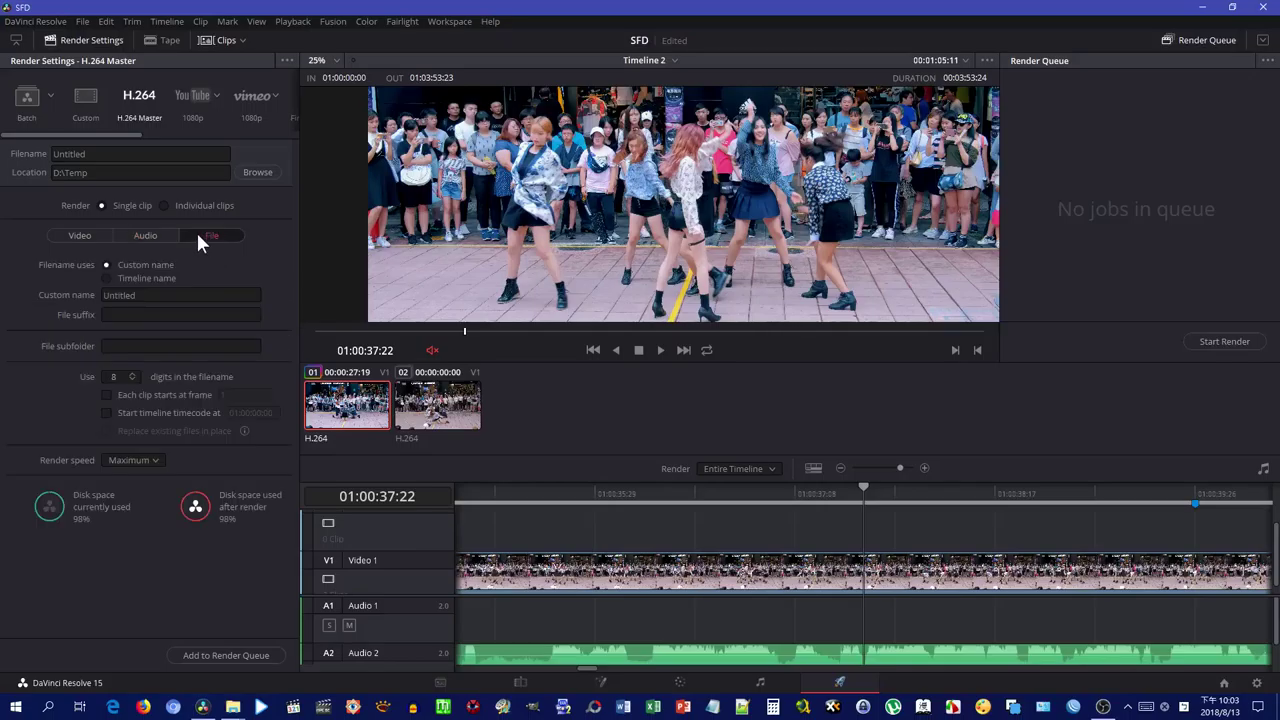
pyautogui.click(50, 94)
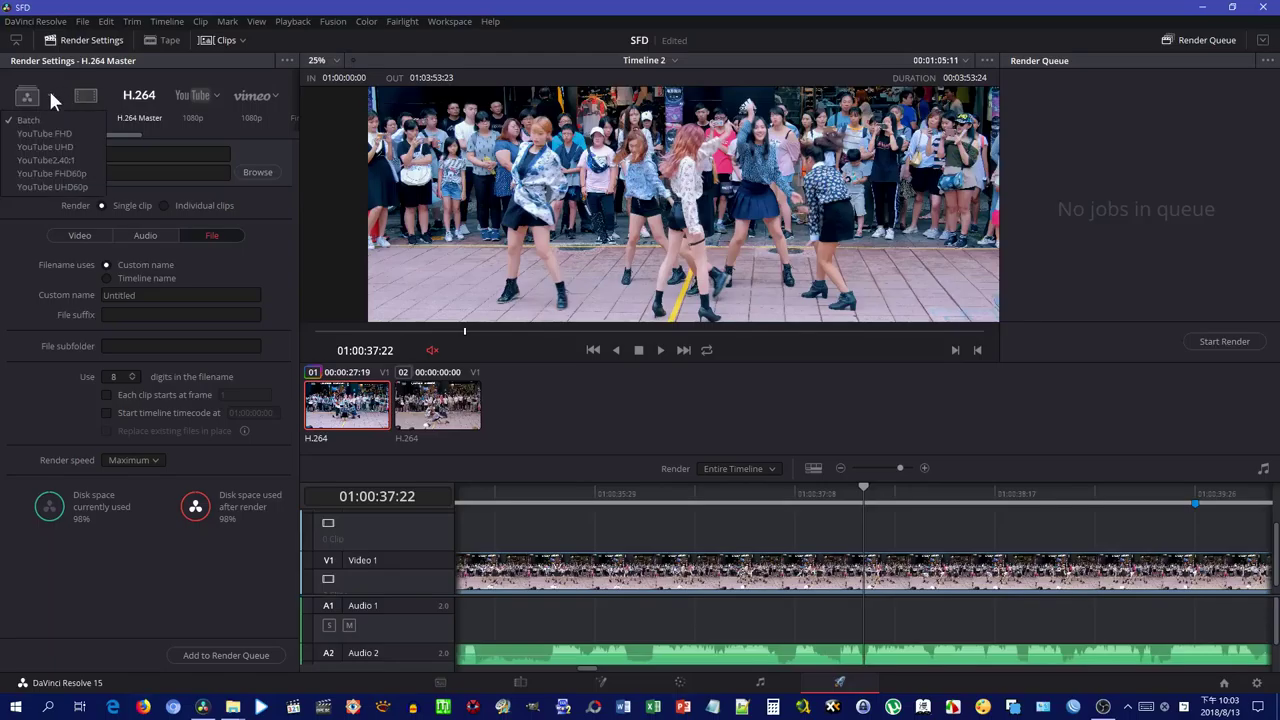
pyautogui.click(60, 146)
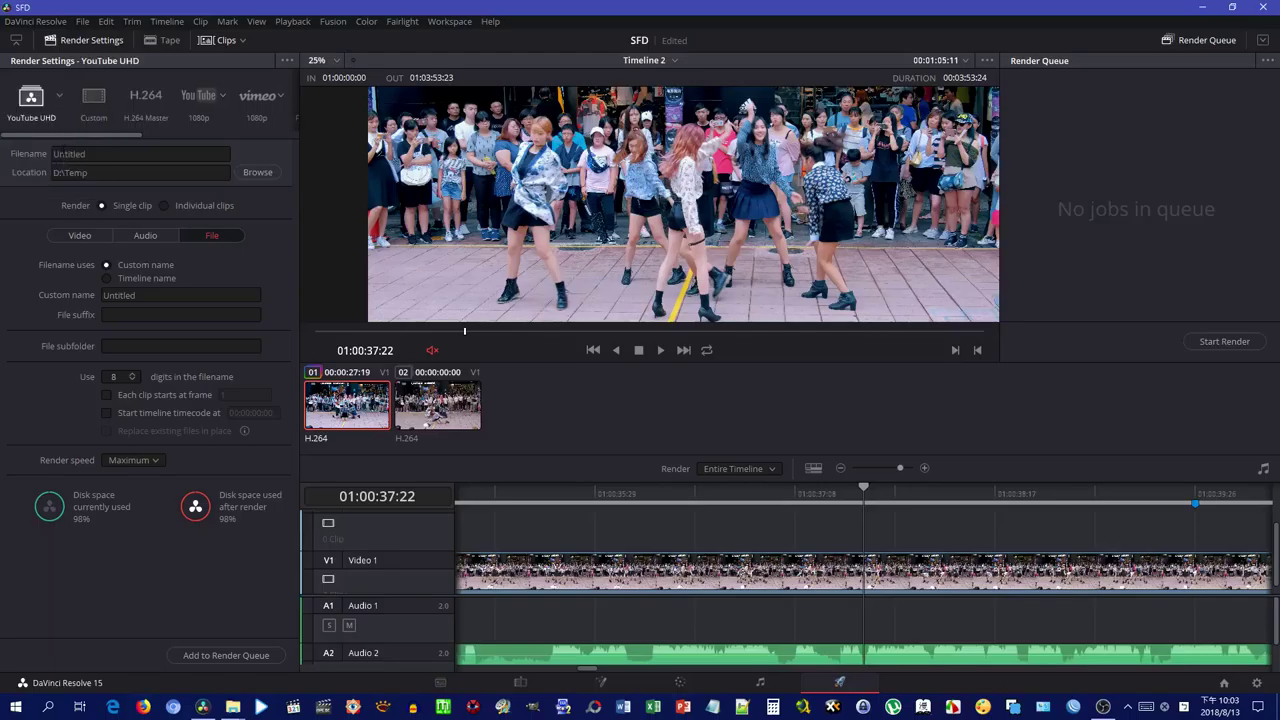
pyautogui.click(96, 237)
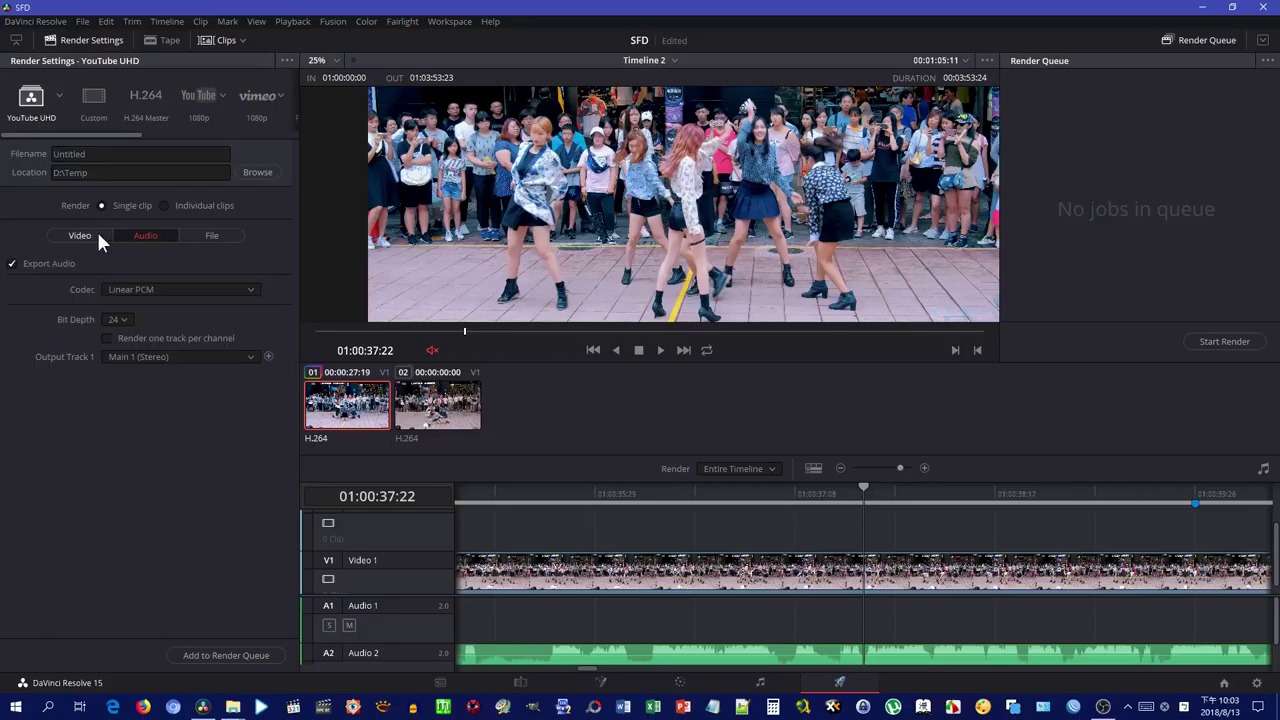
# Compare with H.264 Master, return to YouTube UHD, and recheck its audio and file settings.
pyautogui.click(148, 105)
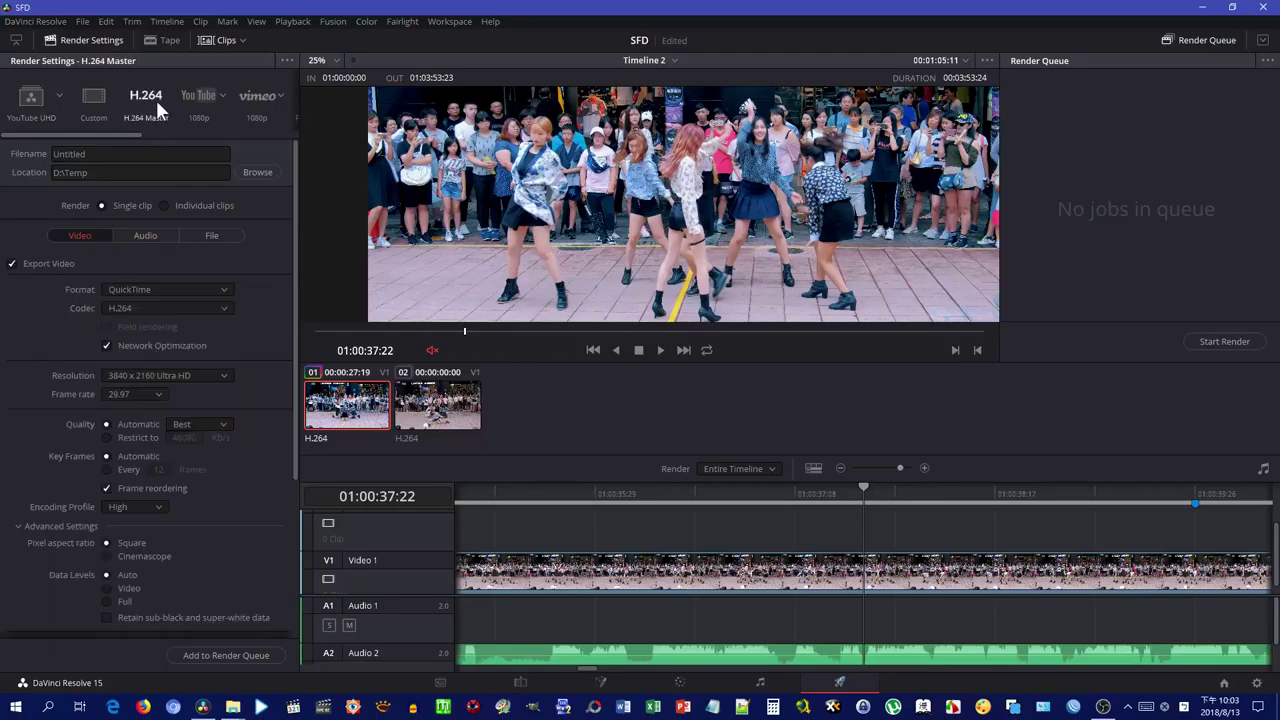
pyautogui.click(34, 94)
pyautogui.scroll(-5, 180, 300)
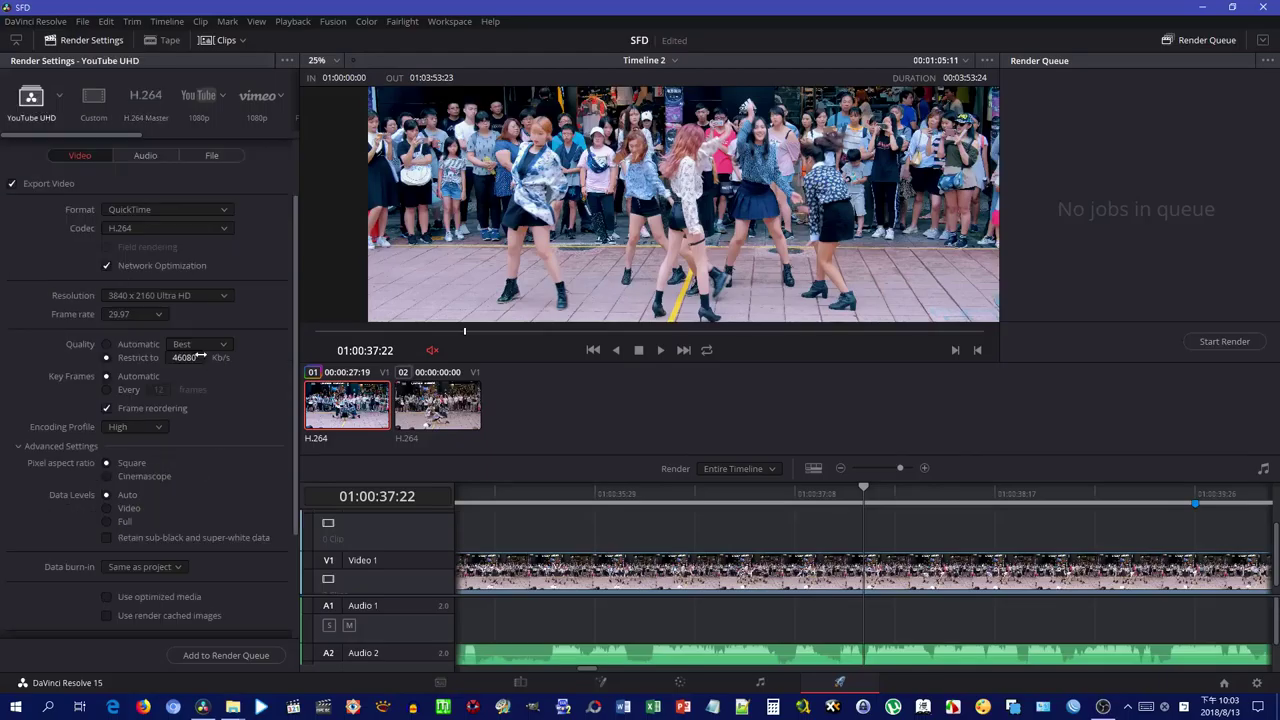
pyautogui.scroll(-1, 222, 345)
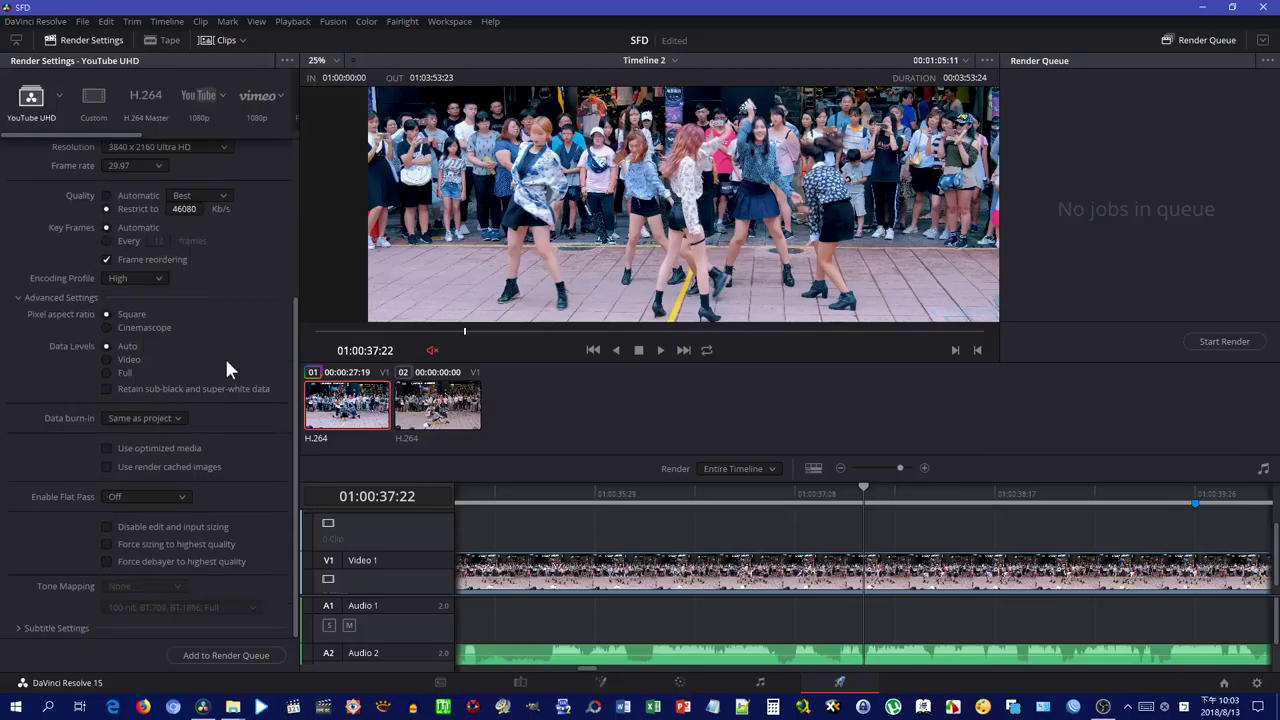
pyautogui.scroll(6, 200, 335)
pyautogui.click(164, 238)
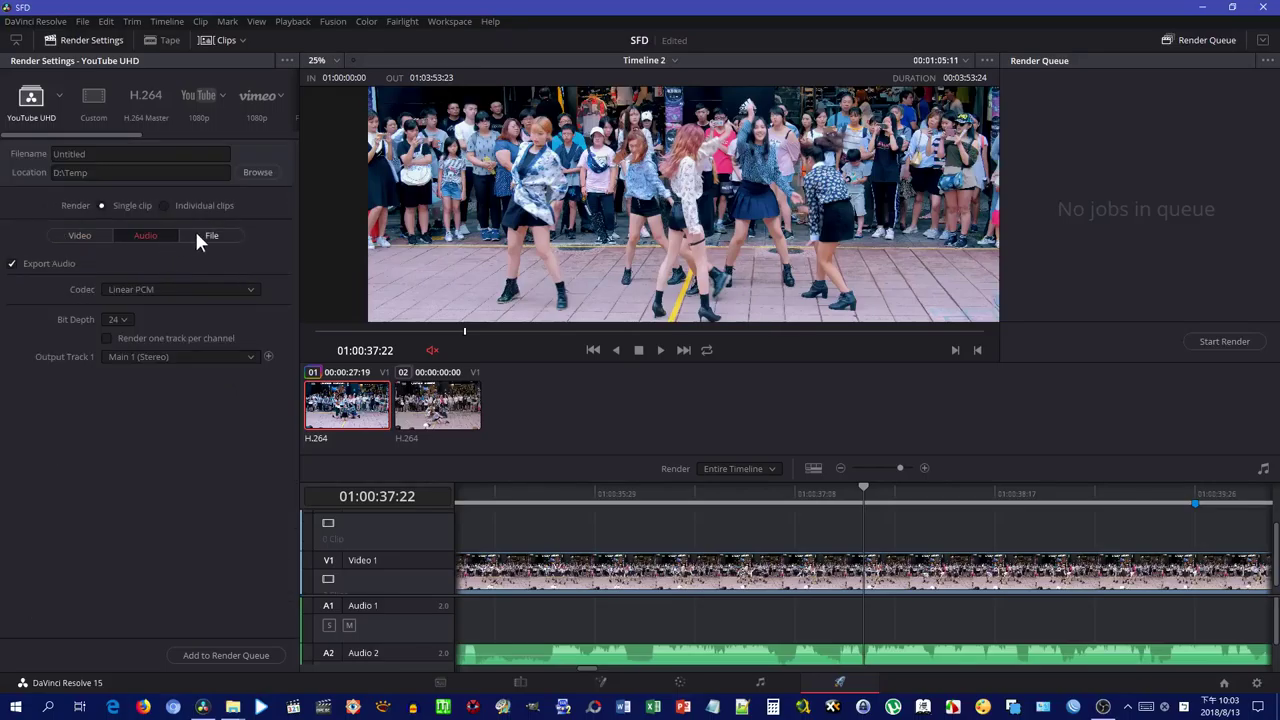
pyautogui.click(201, 236)
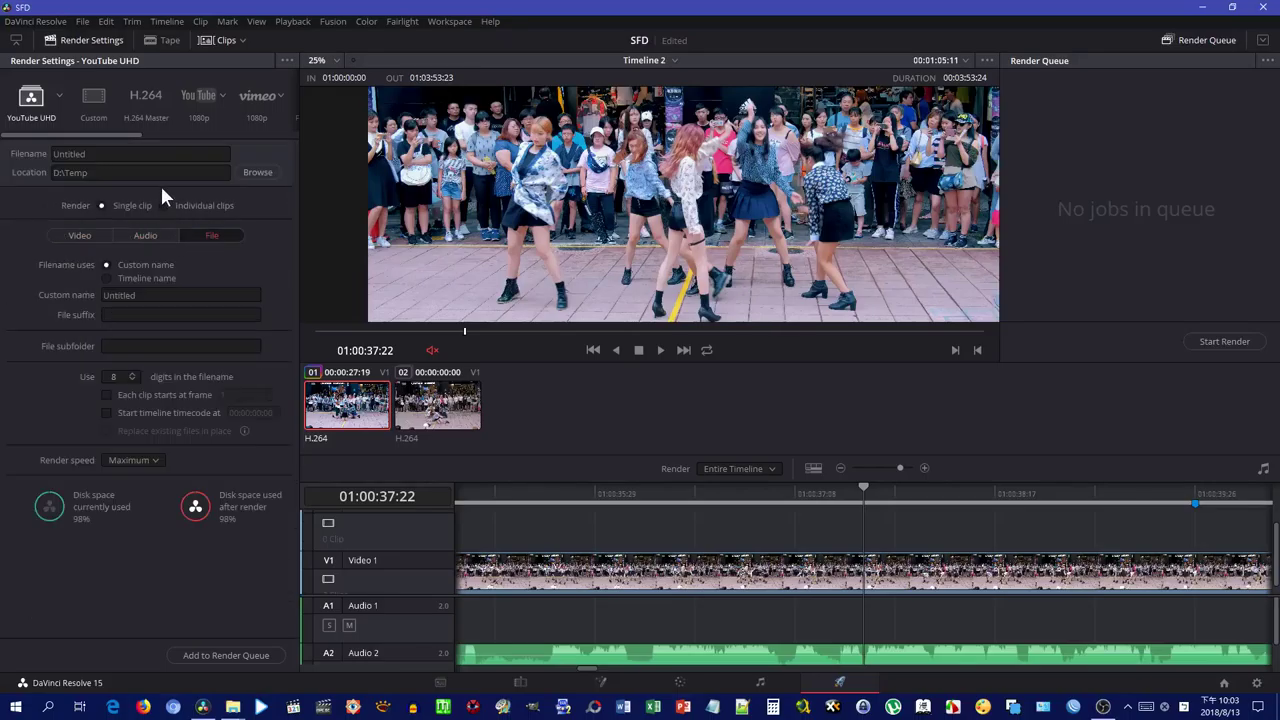
# Apply the YouTube render preset at 2160p resolution.
pyautogui.click(268, 95)
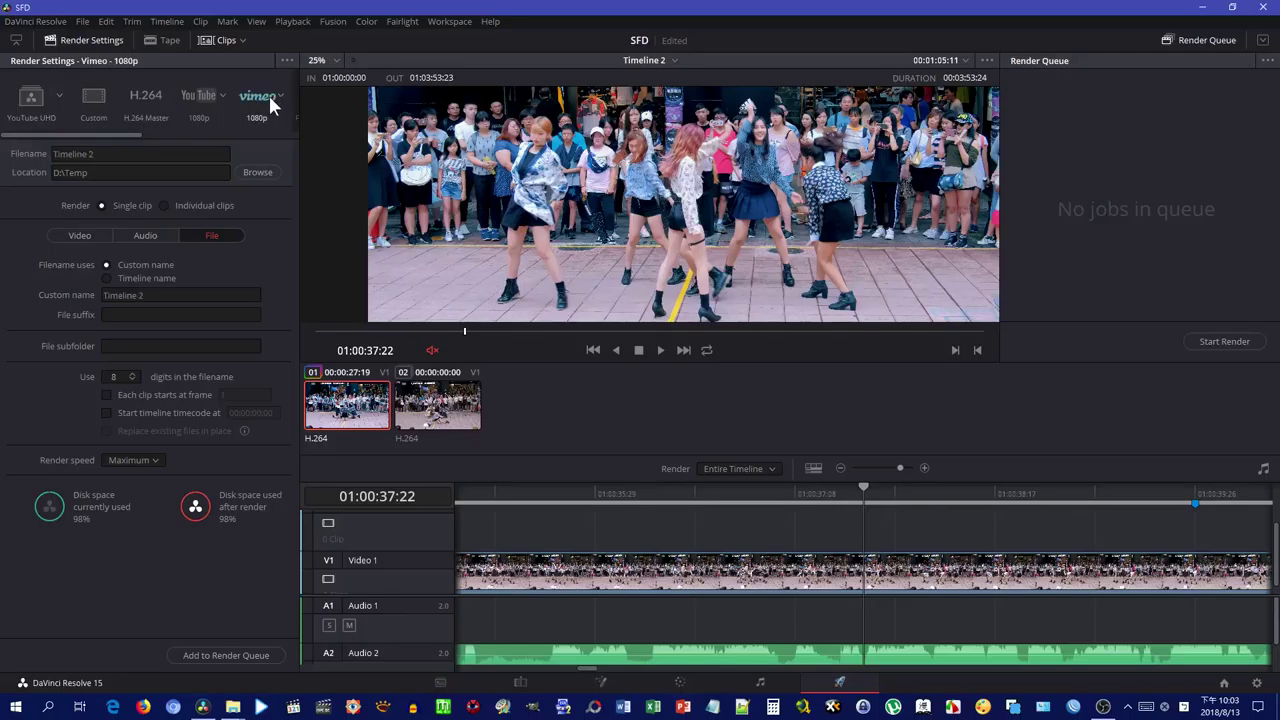
pyautogui.click(279, 96)
pyautogui.click(214, 90)
pyautogui.click(221, 95)
pyautogui.click(206, 147)
# Review the YouTube 2160p preset's video, audio and file settings.
pyautogui.click(62, 236)
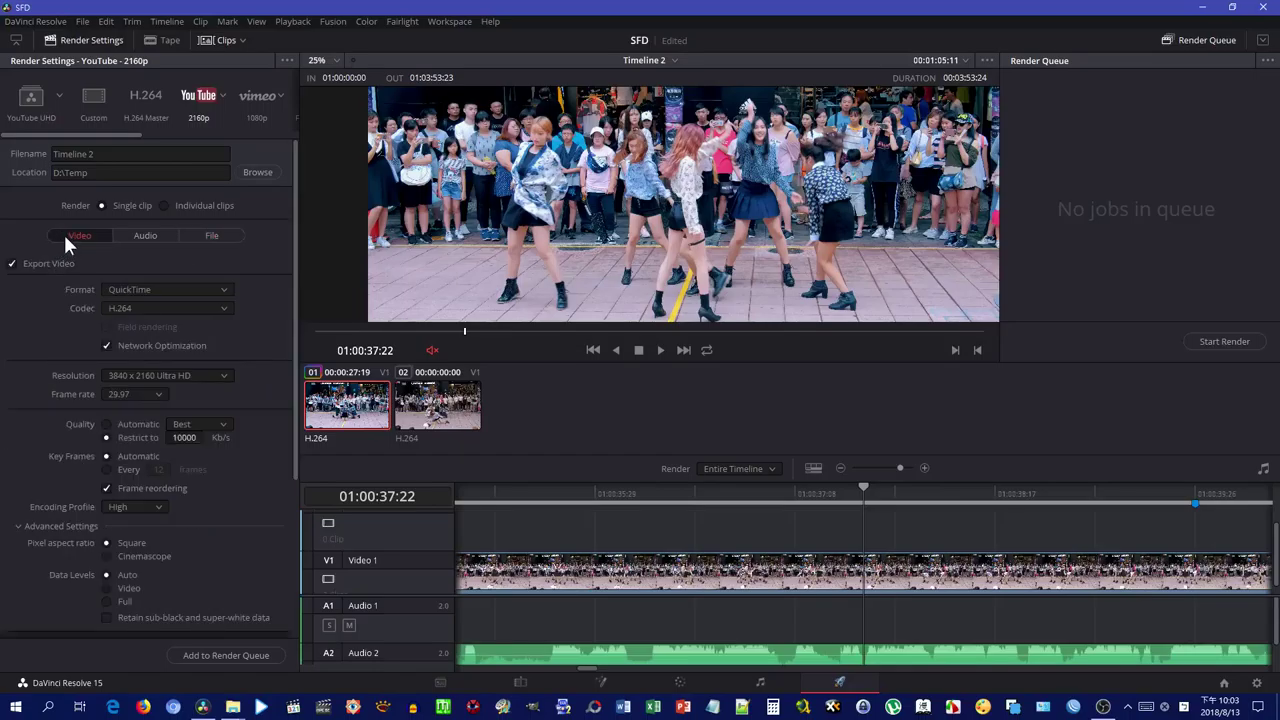
pyautogui.scroll(-4, 84, 238)
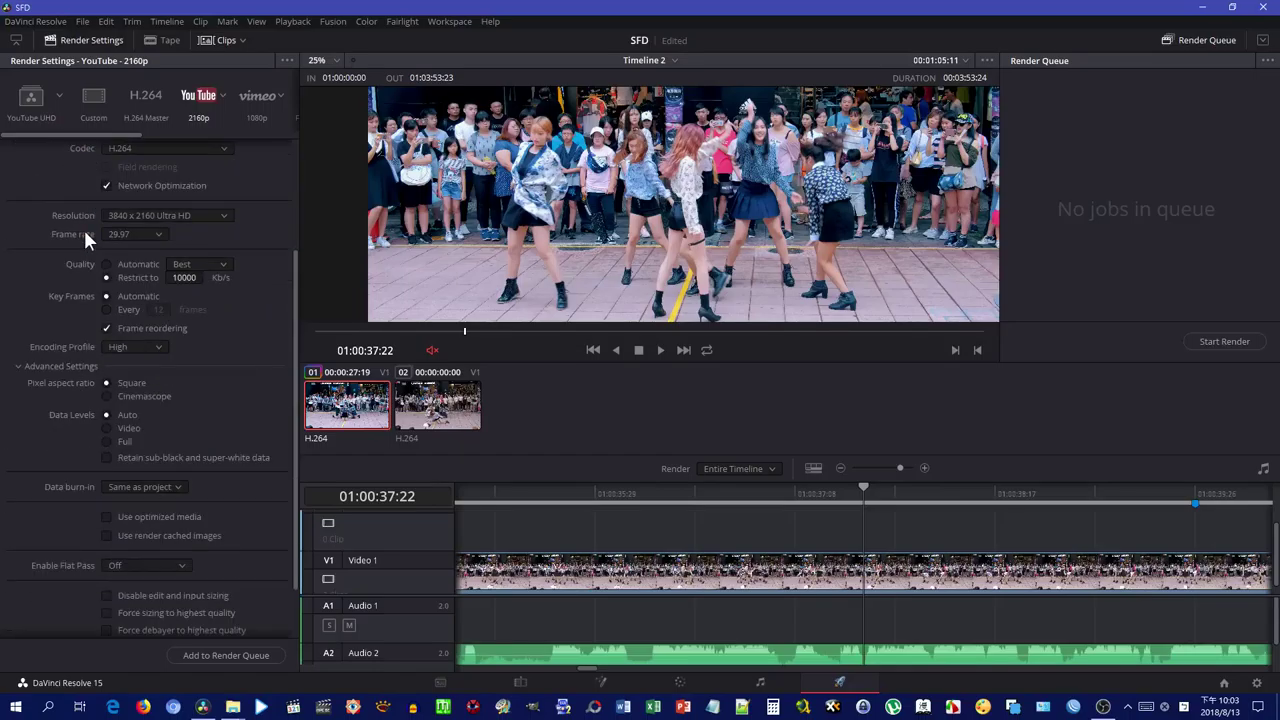
pyautogui.scroll(-2, 84, 233)
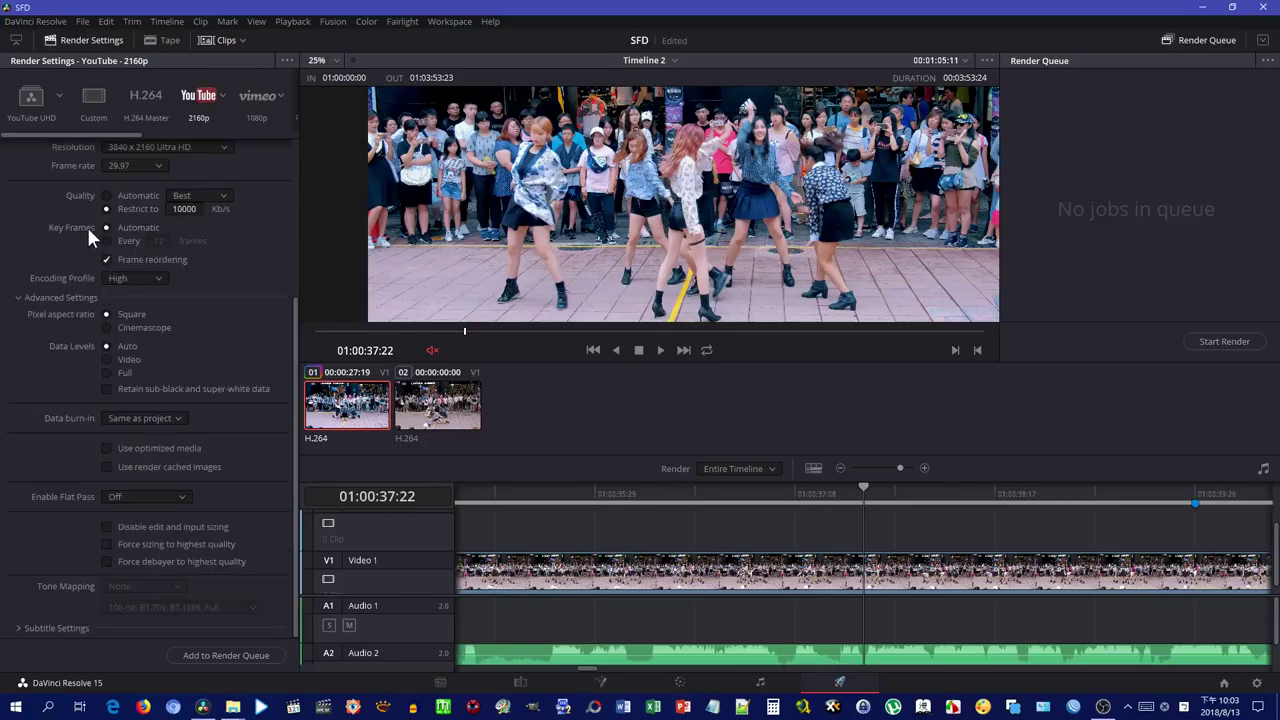
pyautogui.scroll(6, 88, 237)
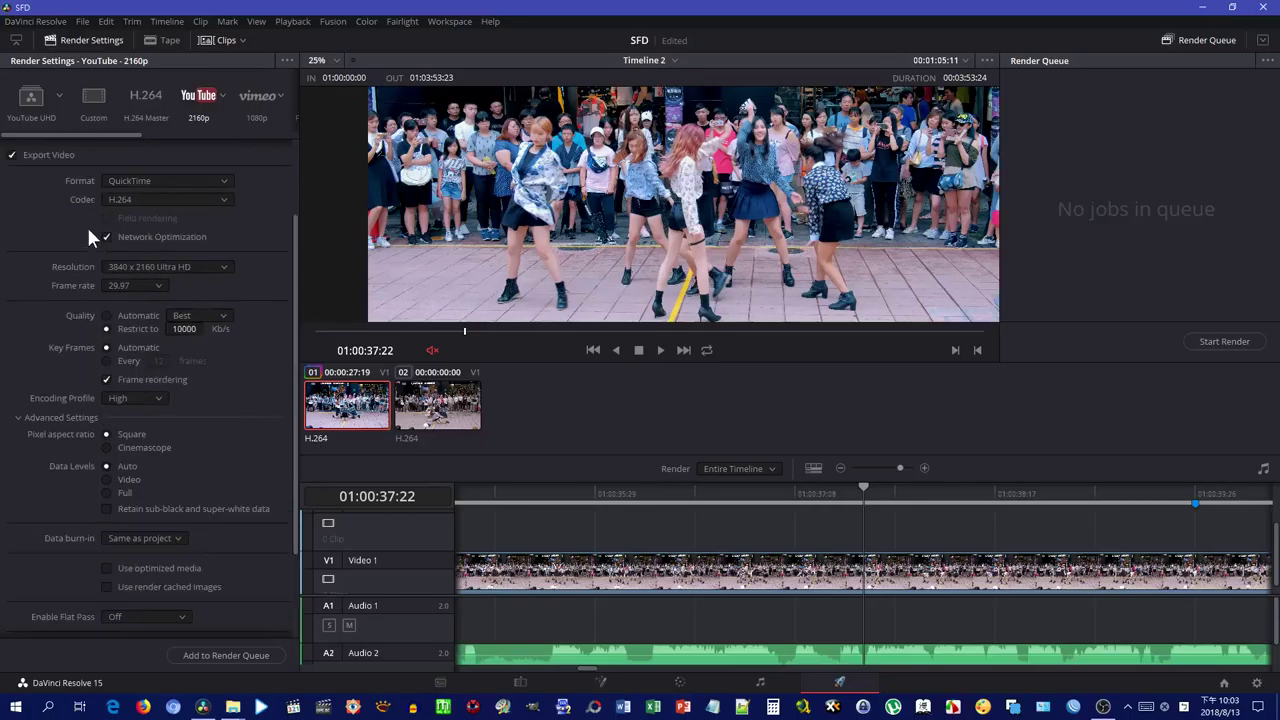
pyautogui.click(128, 238)
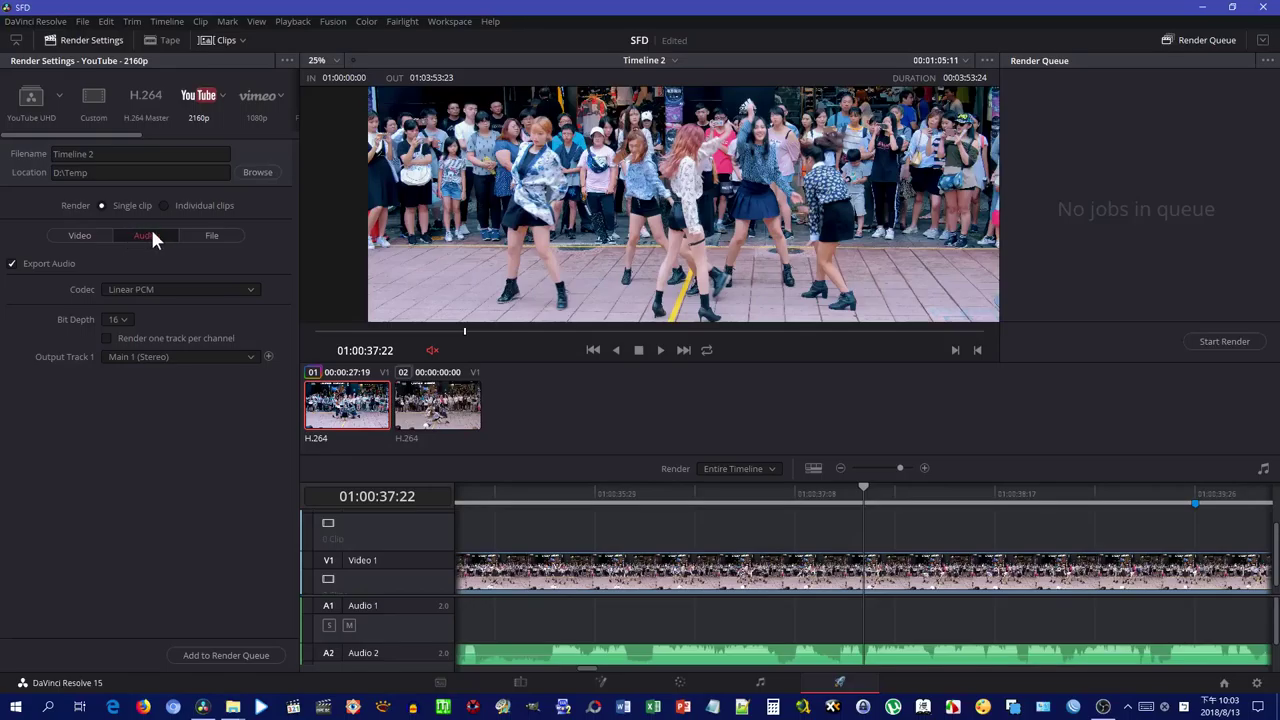
pyautogui.click(202, 237)
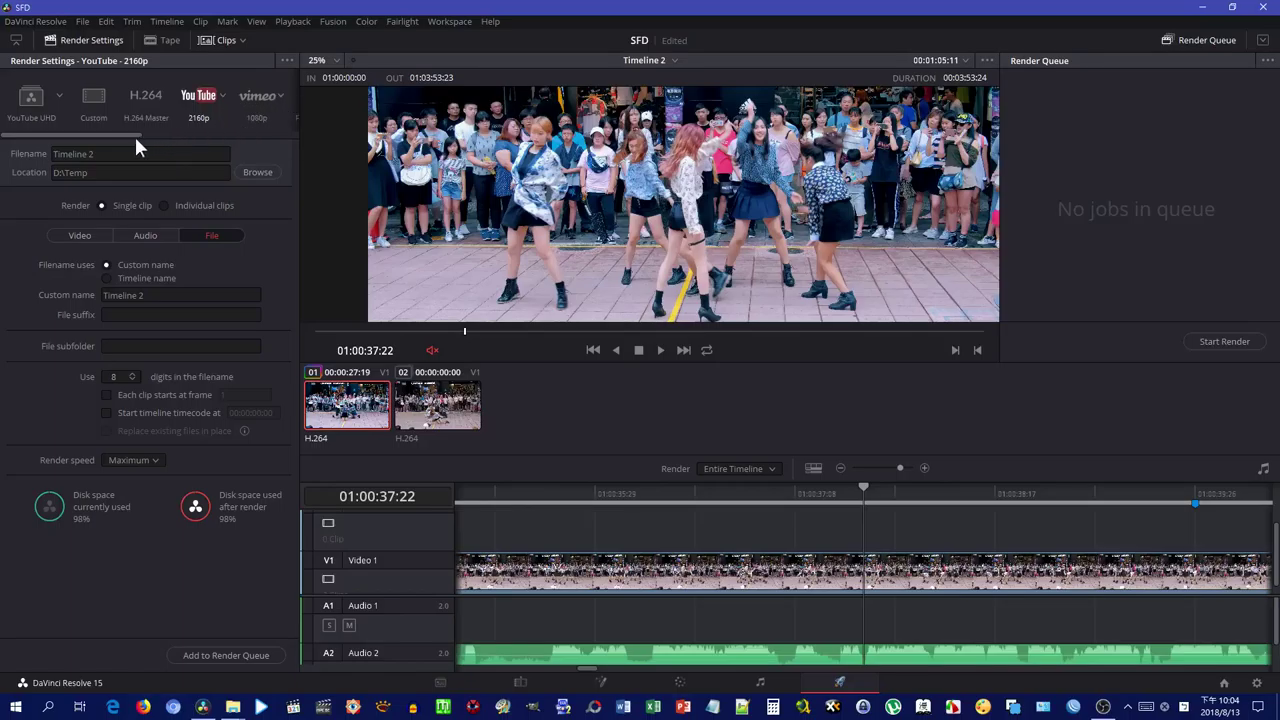
pyautogui.moveTo(134, 134); pyautogui.dragTo(183, 134)
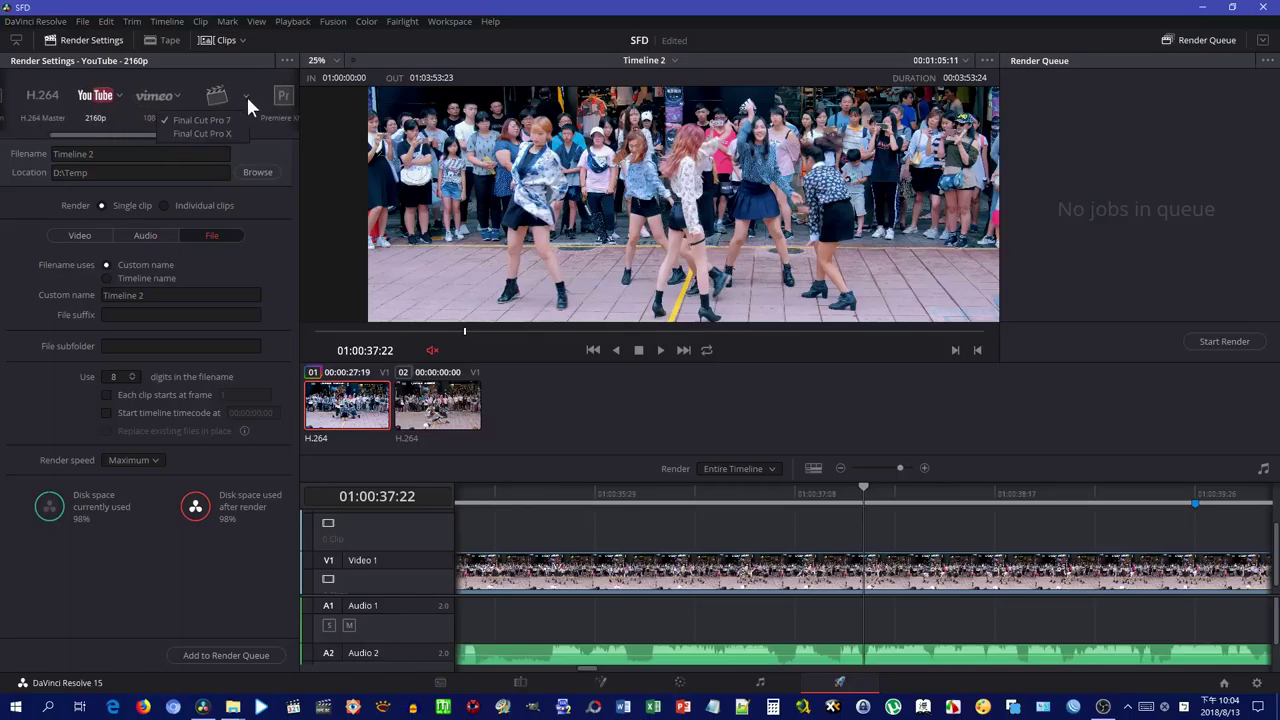
pyautogui.click(100, 240)
# Try the Vimeo 2160p preset, then switch back to H.264 Master at 3840 x 2160.
pyautogui.click(139, 92)
pyautogui.click(177, 99)
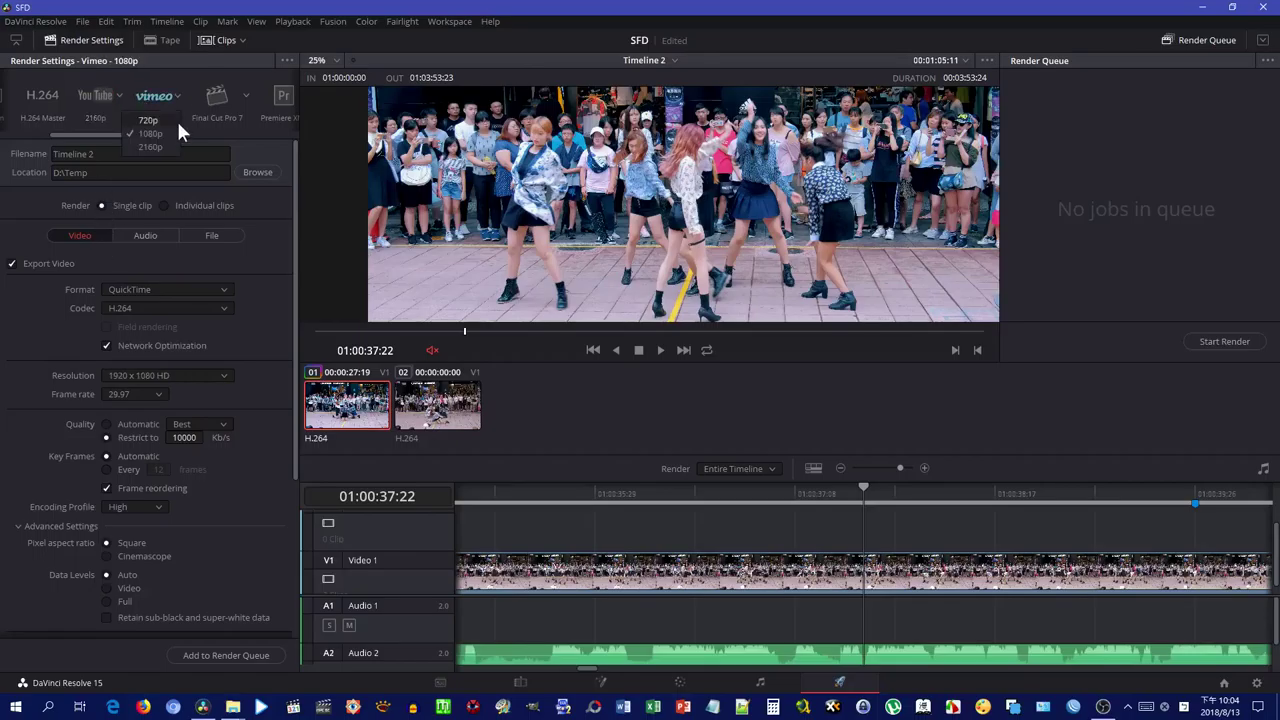
pyautogui.click(178, 146)
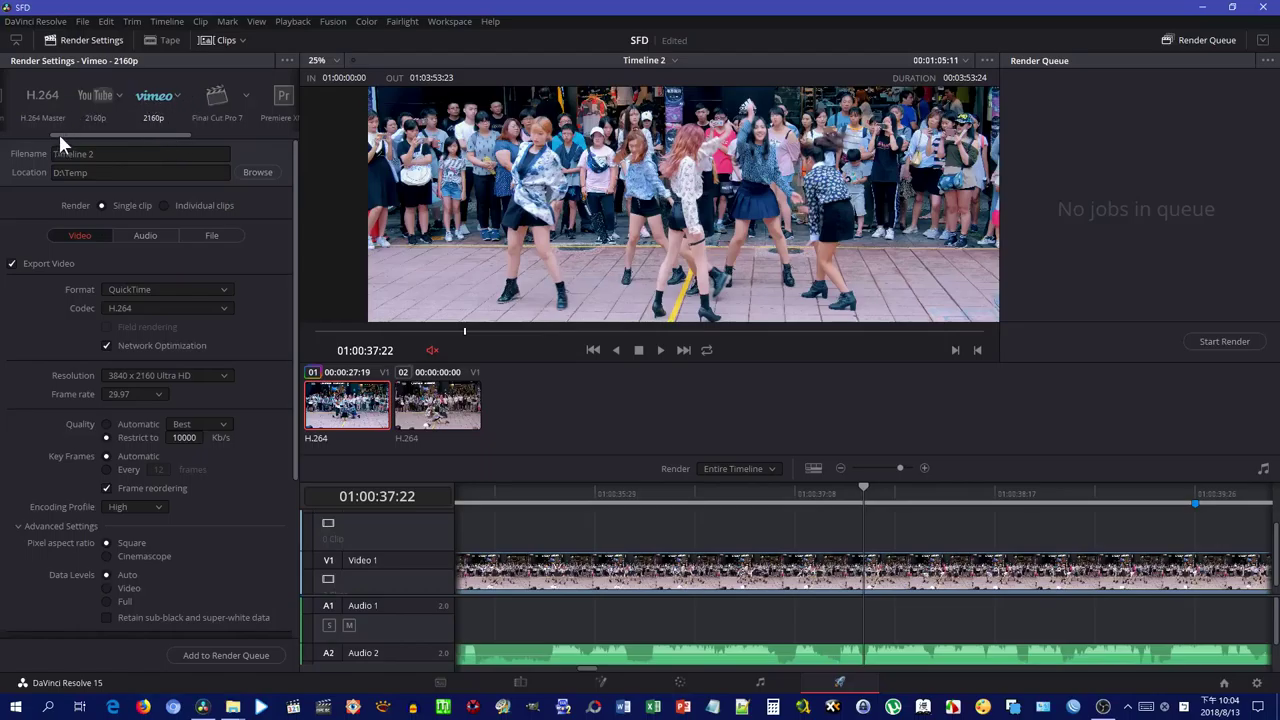
pyautogui.moveTo(60, 135); pyautogui.dragTo(15, 135)
pyautogui.click(130, 96)
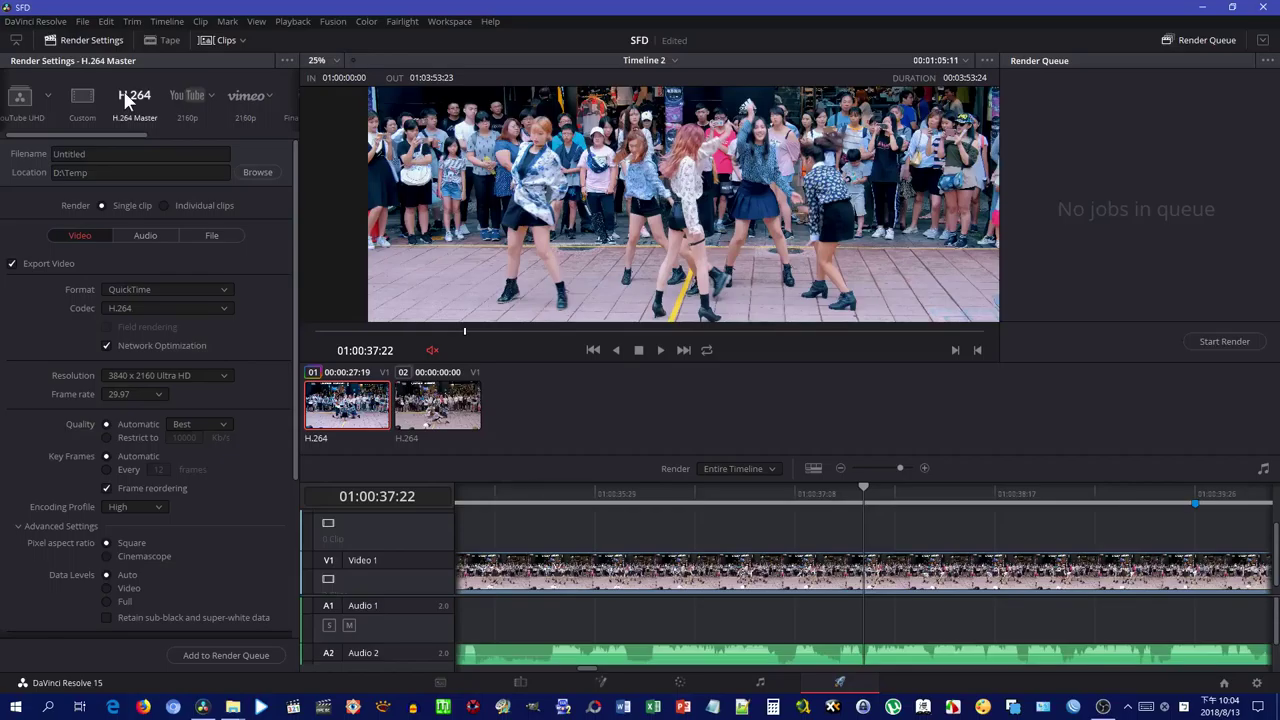
# Select clip 02 and view its PG, Pana cin… and Styling node grade on the Color page.
pyautogui.click(443, 414)
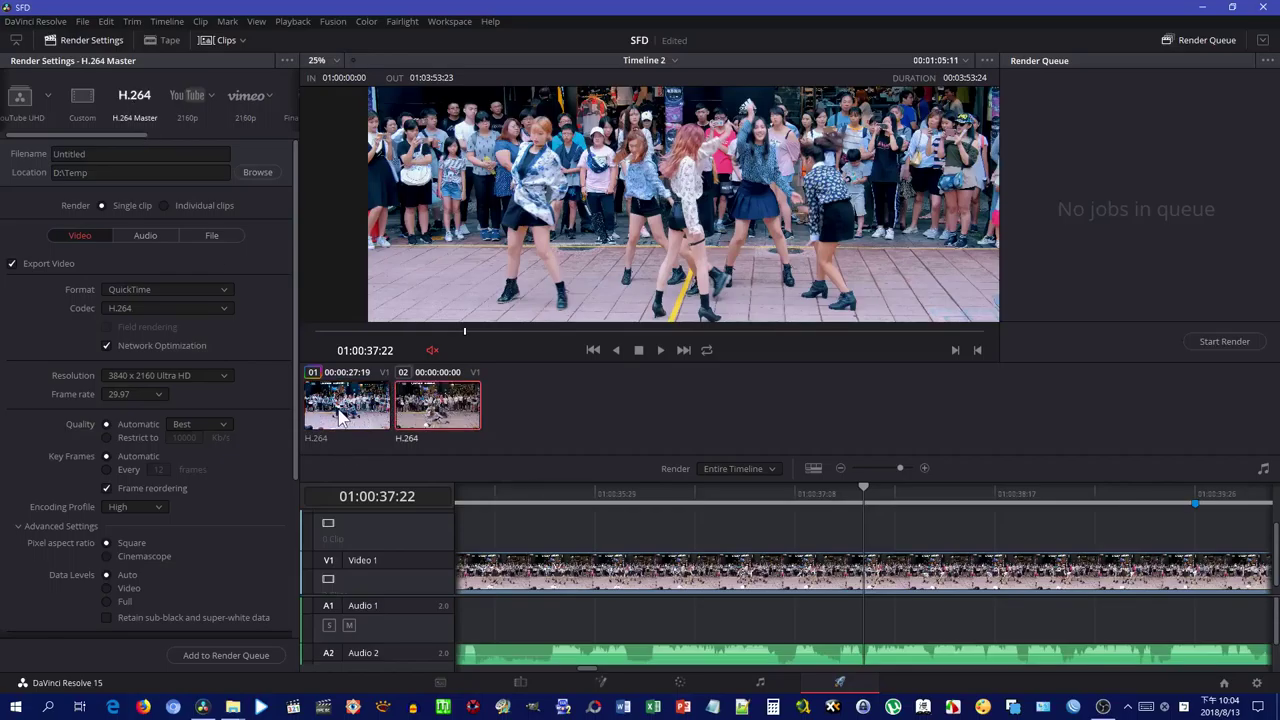
pyautogui.click(678, 684)
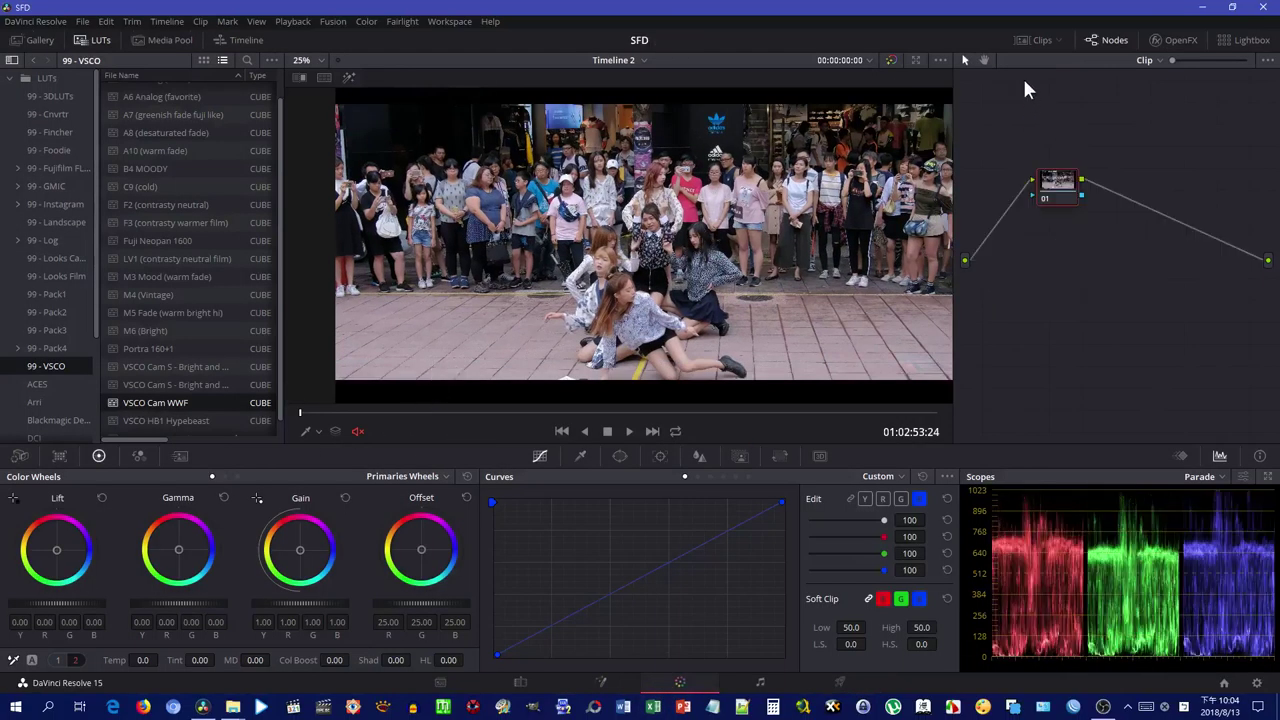
pyautogui.click(1030, 40)
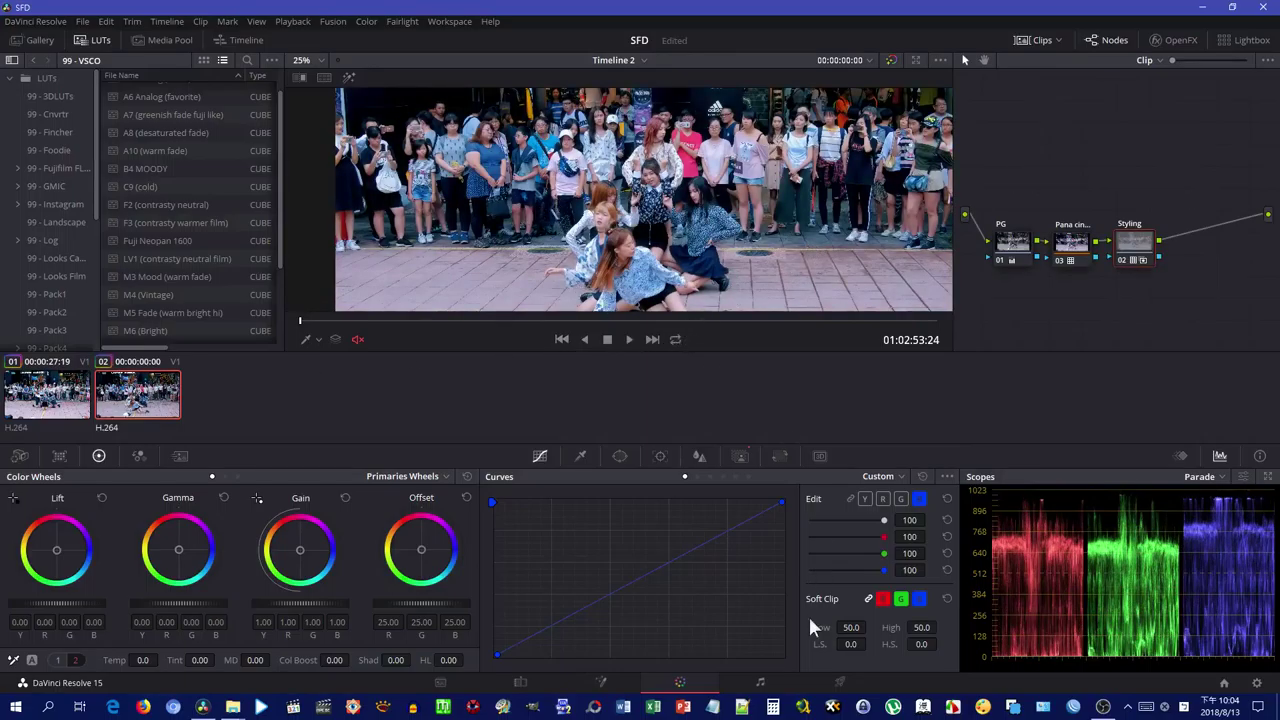
# Add the H.264 Master render of Timeline 2 to the queue as Job 1 and open its options.
pyautogui.click(843, 681)
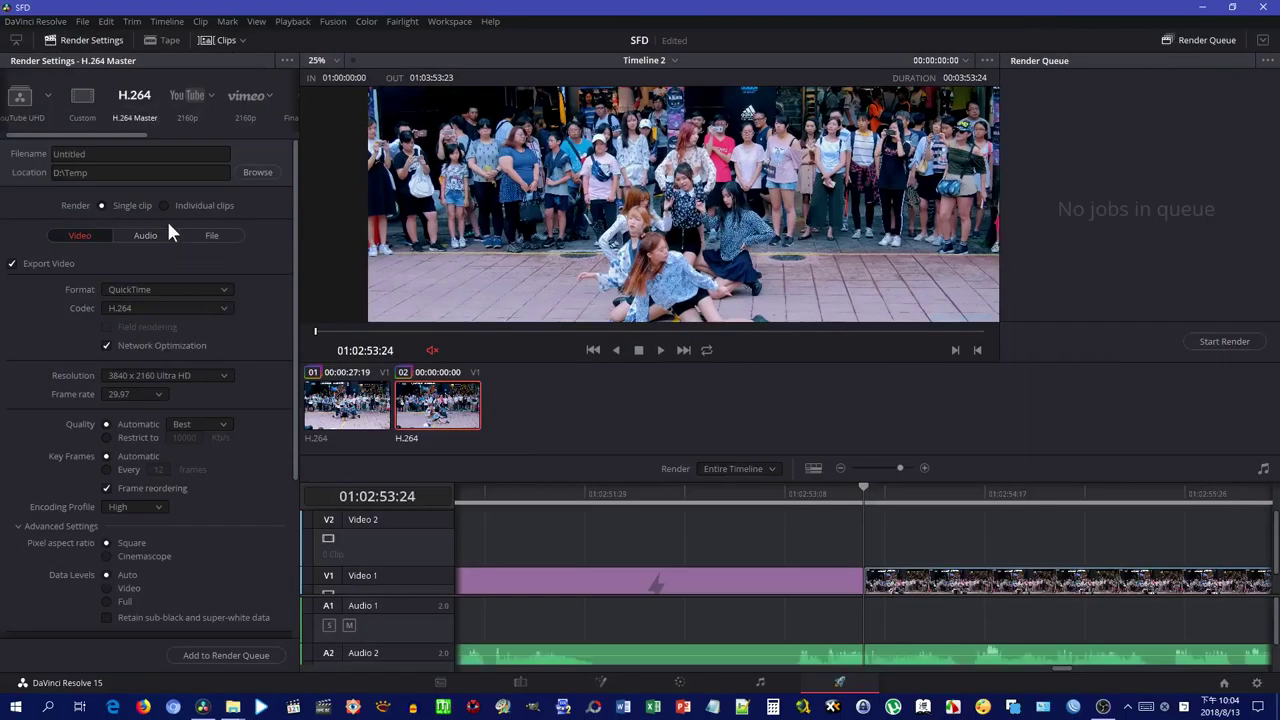
pyautogui.click(226, 655)
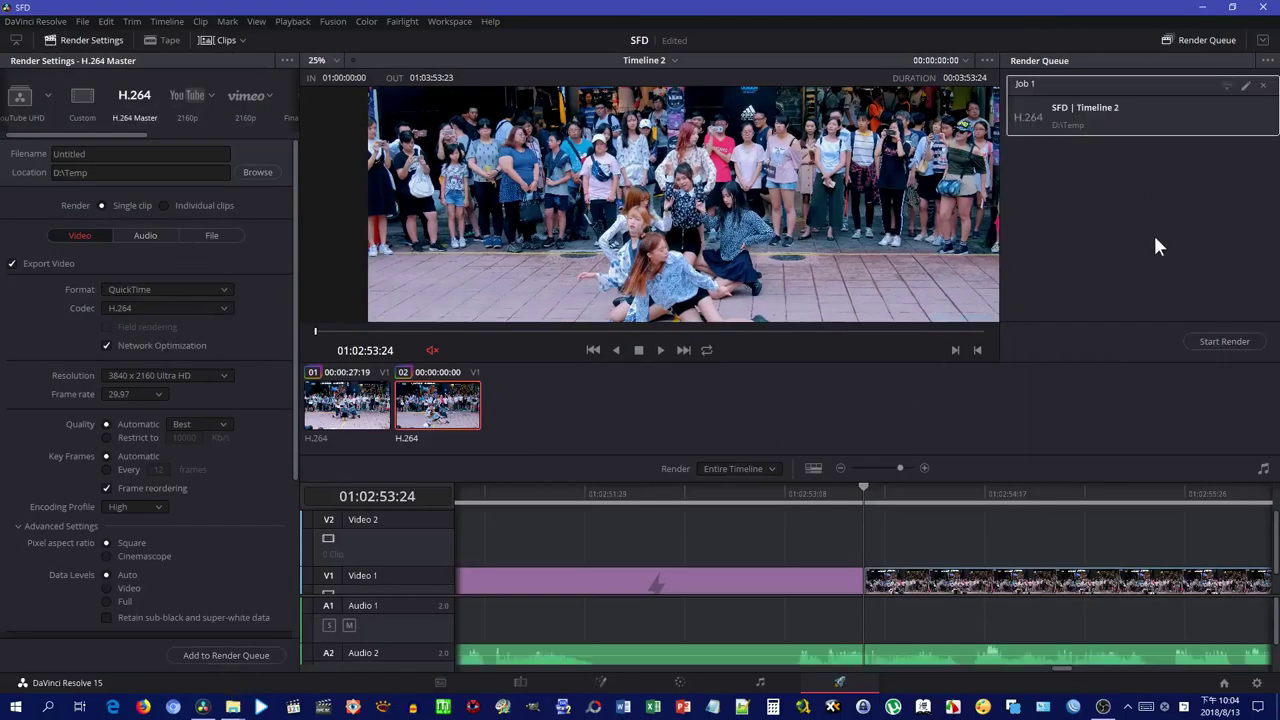
pyautogui.rightClick(1053, 107)
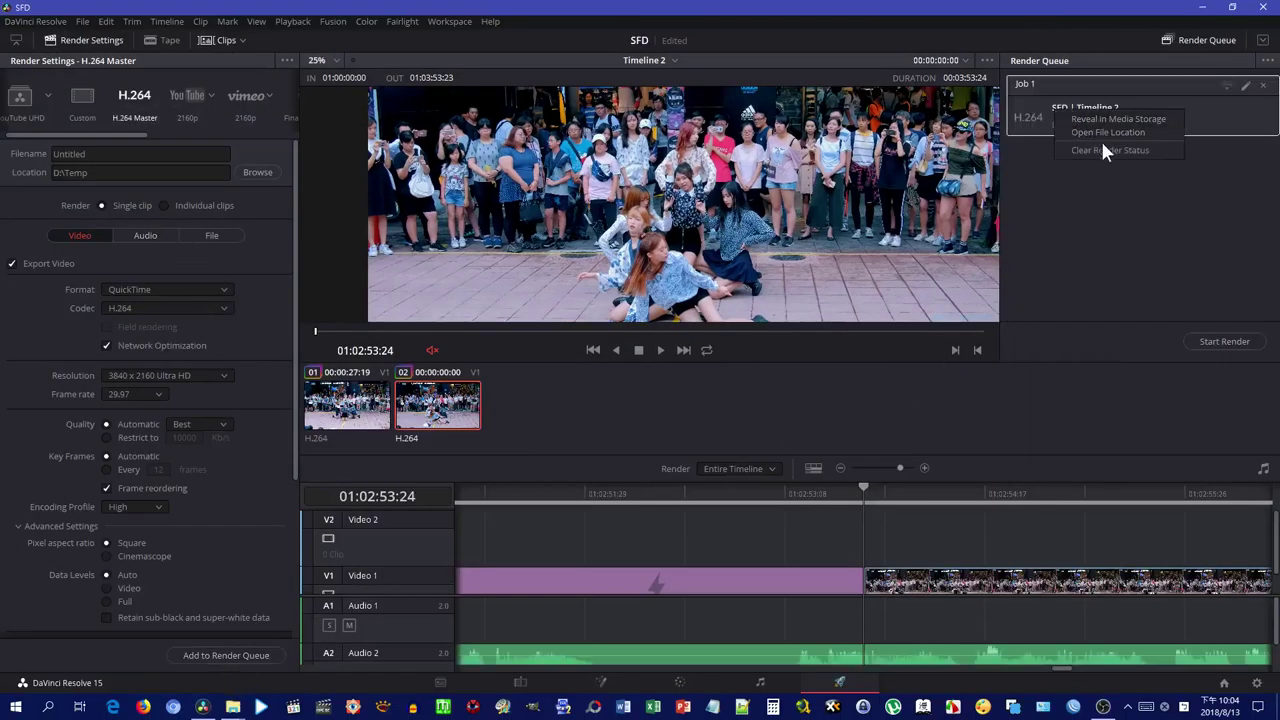